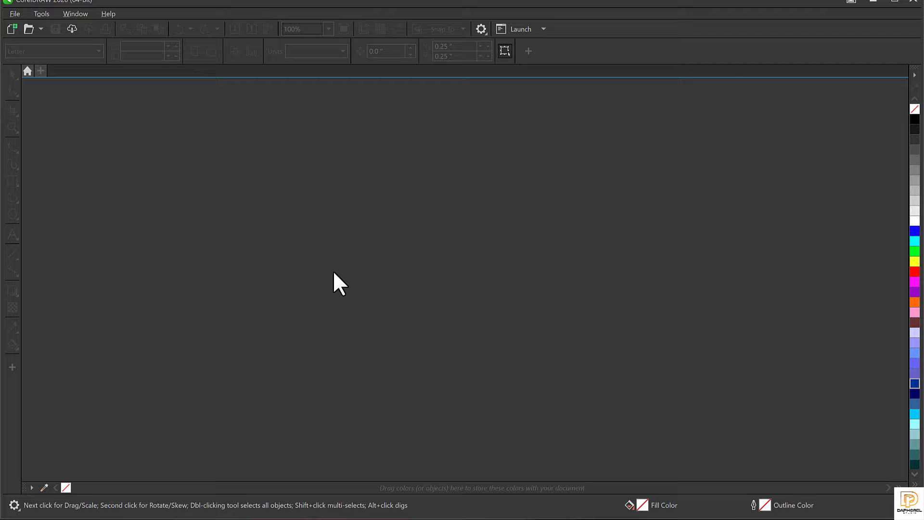
# Step: Create a new 5 × 5 inch, 300 dpi RGB document named CLUB FLYER
pyautogui.click(12, 13)
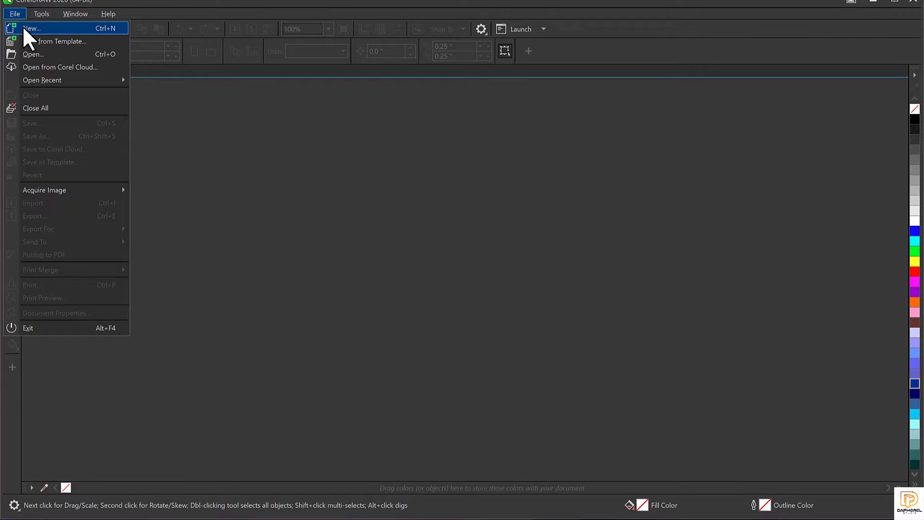
pyautogui.click(23, 28)
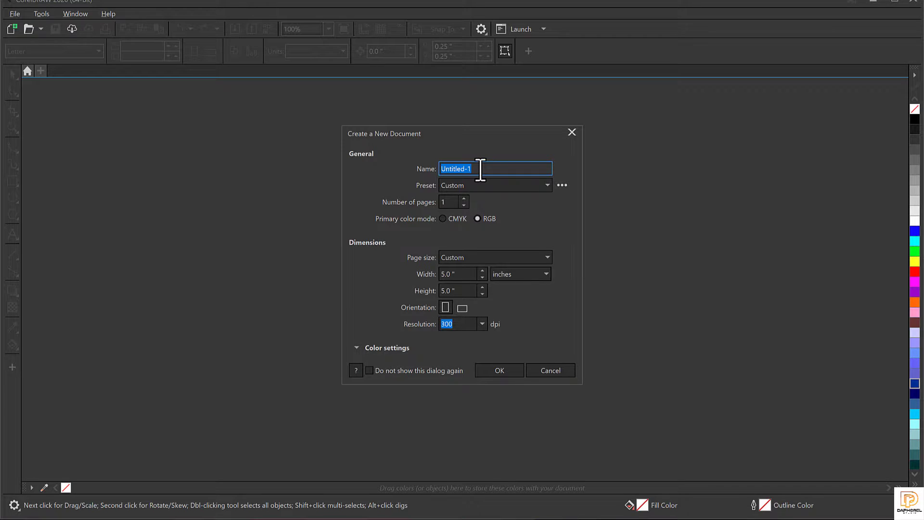
pyautogui.moveTo(480, 170); pyautogui.dragTo(365, 192)
pyautogui.write('CLUB FLYER')
pyautogui.click(459, 278)
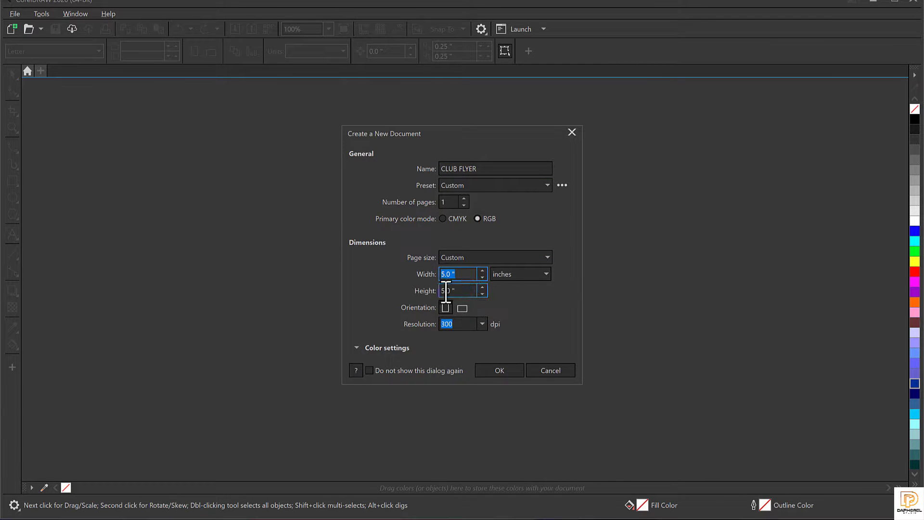
pyautogui.click(447, 291)
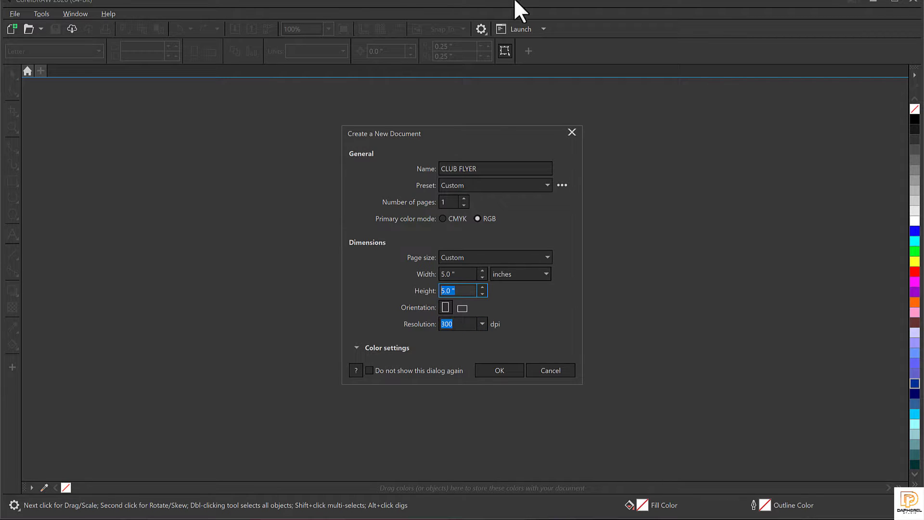
pyautogui.click(517, 368)
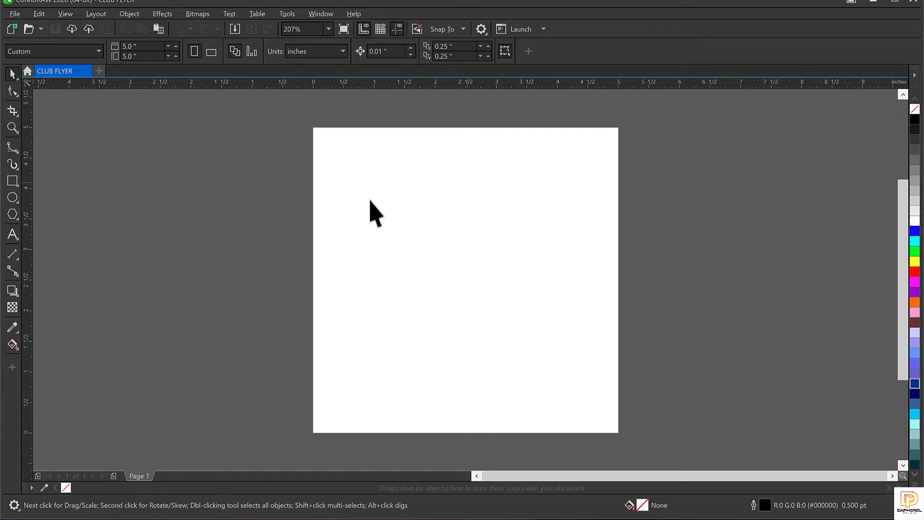
# Step: Cover the page with a page-sized rectangle filled dark red #663333 with no outline
pyautogui.moveTo(233, 118); pyautogui.dragTo(693, 440)
pyautogui.doubleClick(11, 181)
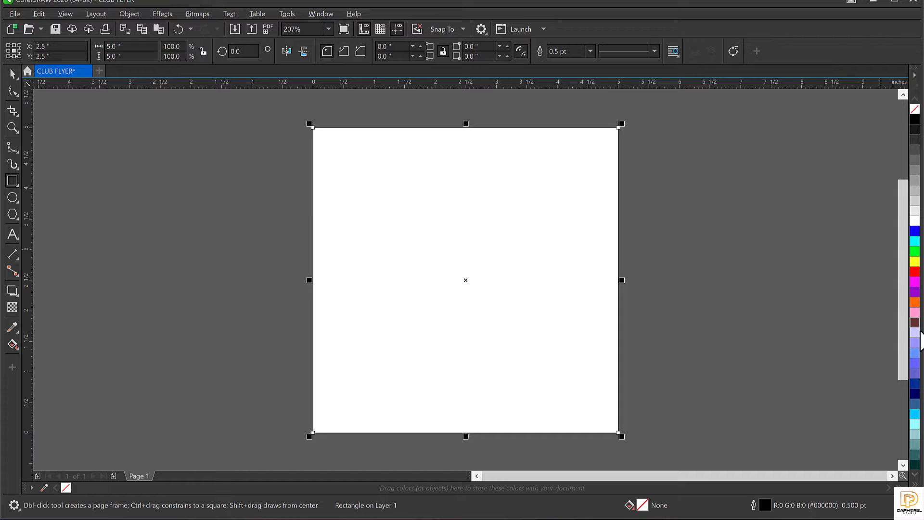
pyautogui.click(915, 323)
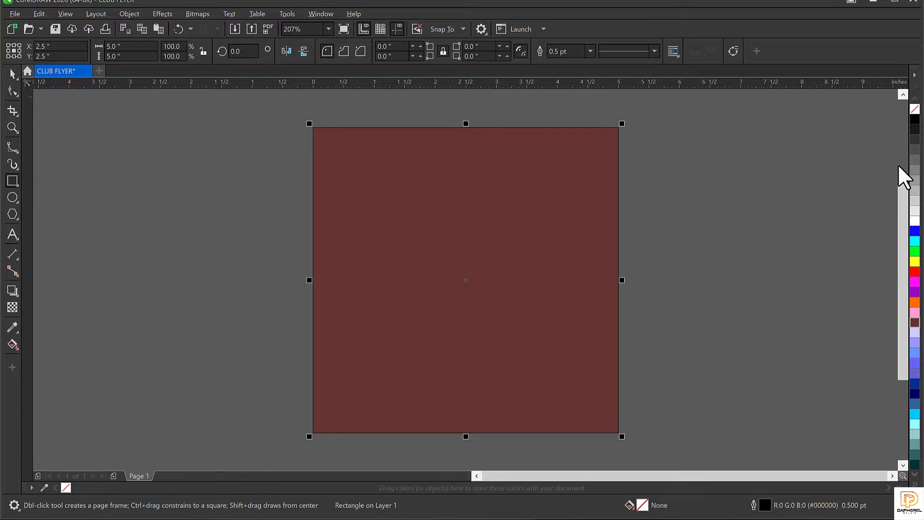
pyautogui.rightClick(915, 109)
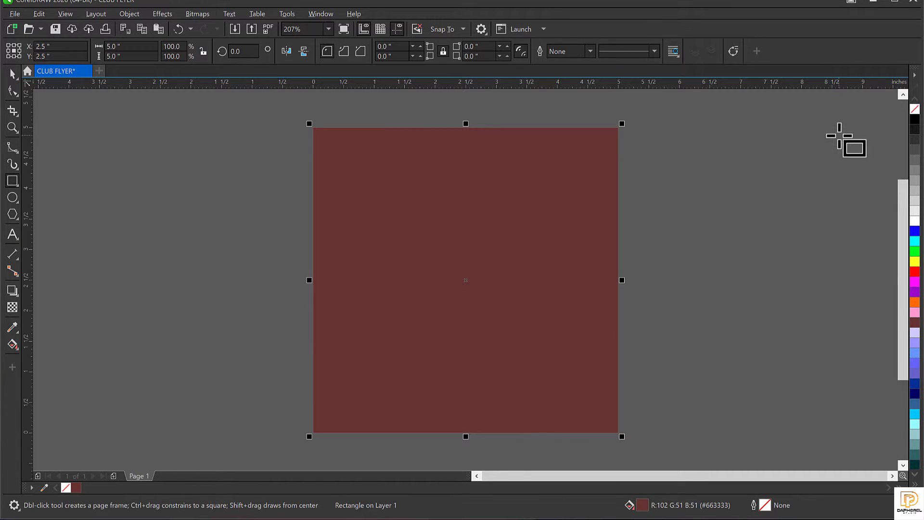
pyautogui.scroll(1, 840, 140)
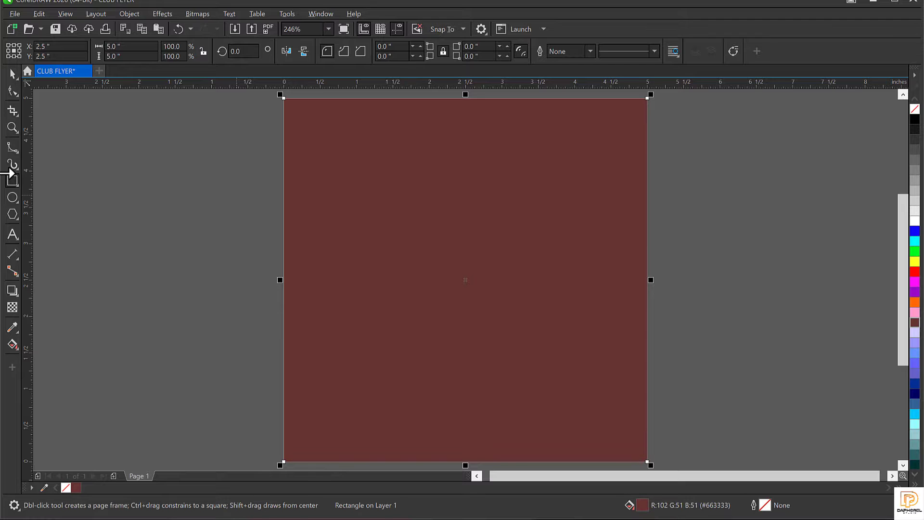
pyautogui.click(12, 234)
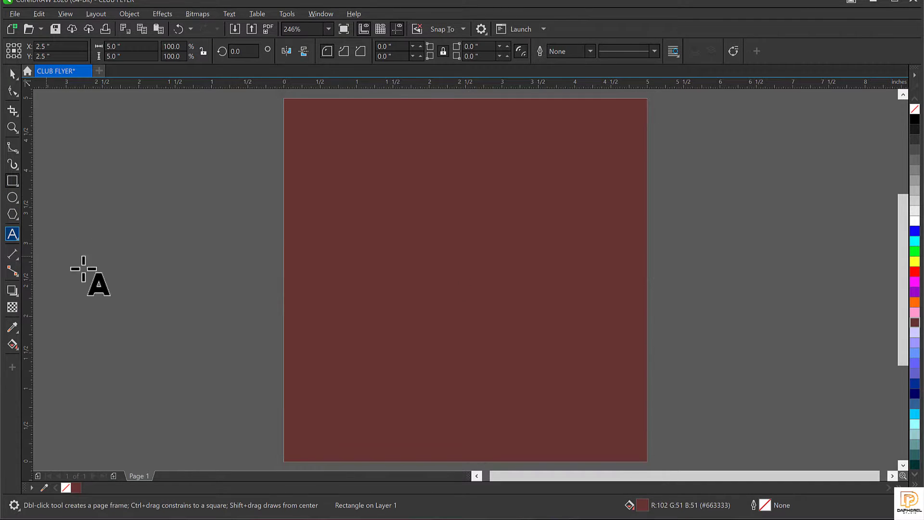
# Step: Type the word THURSDAY beside the page and select it
pyautogui.click(116, 242)
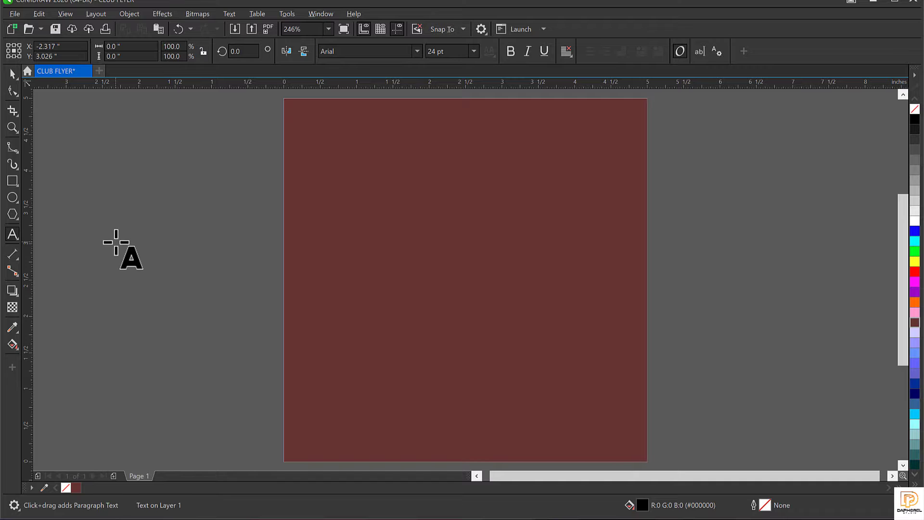
pyautogui.write('THU')
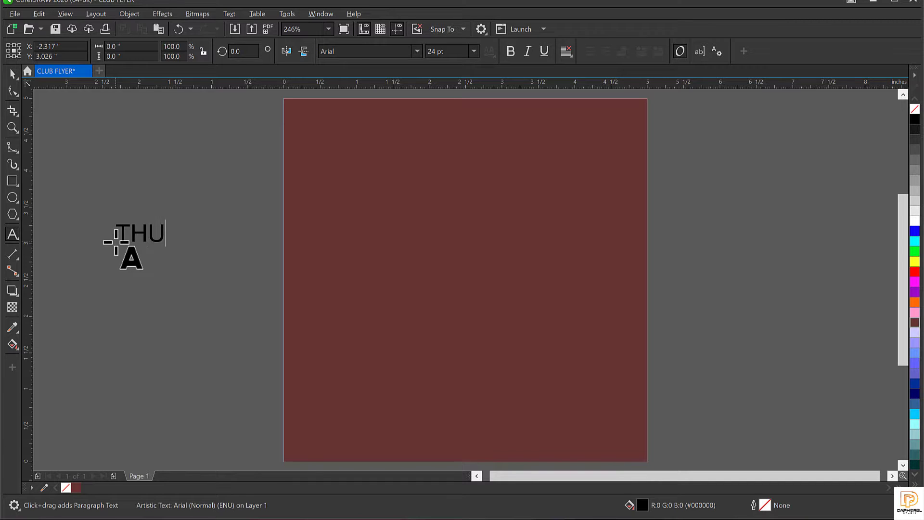
pyautogui.write('RSDAY')
pyautogui.hotkey('ctrl', 'space')
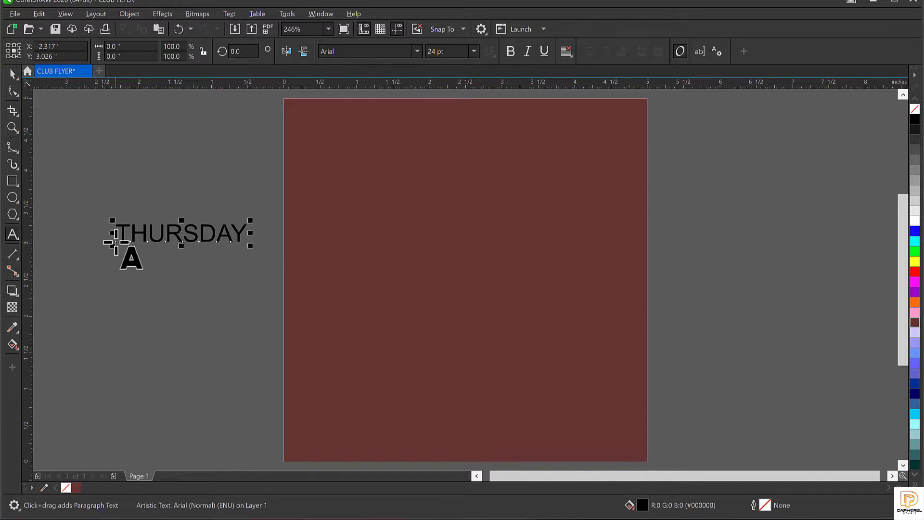
pyautogui.click(417, 53)
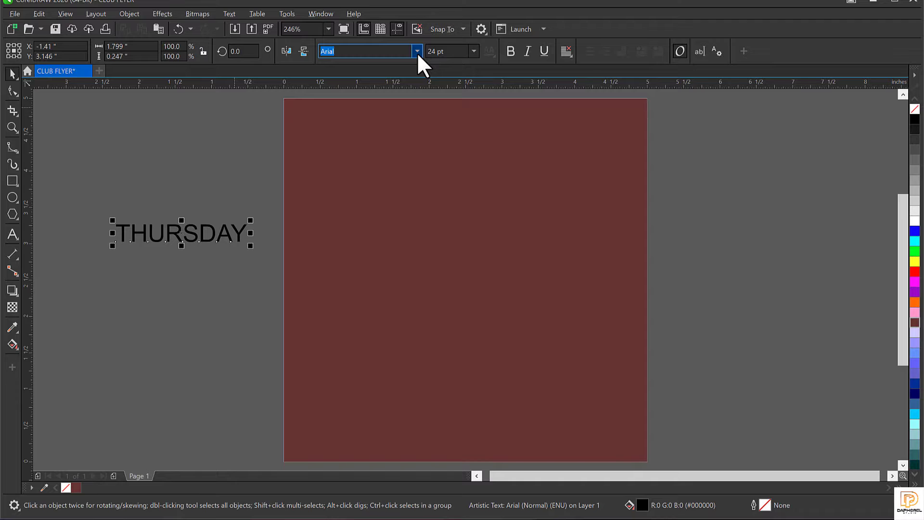
pyautogui.click(169, 136)
pyautogui.moveTo(78, 171); pyautogui.dragTo(264, 324)
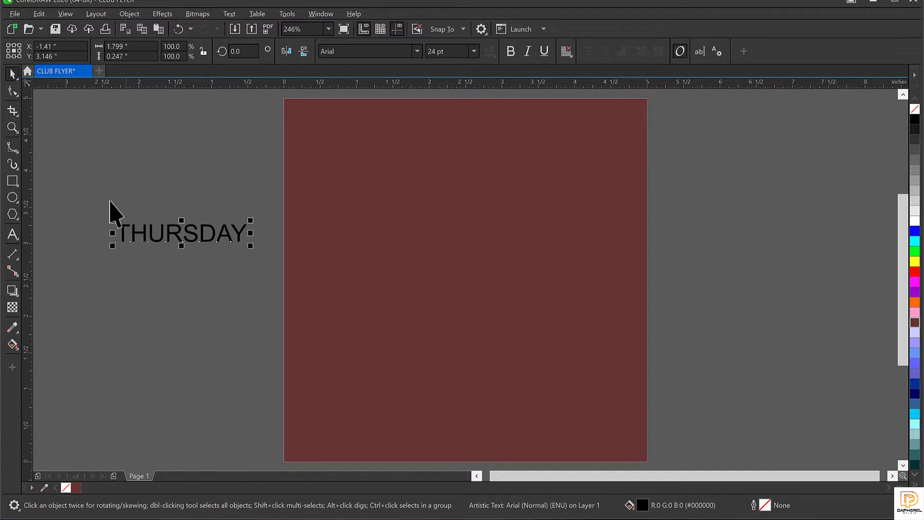
pyautogui.moveTo(70, 168); pyautogui.dragTo(253, 305)
# Step: Make THURSDAY bold Morganite at about 68 pt and move it to the page's upper left
pyautogui.click(371, 52)
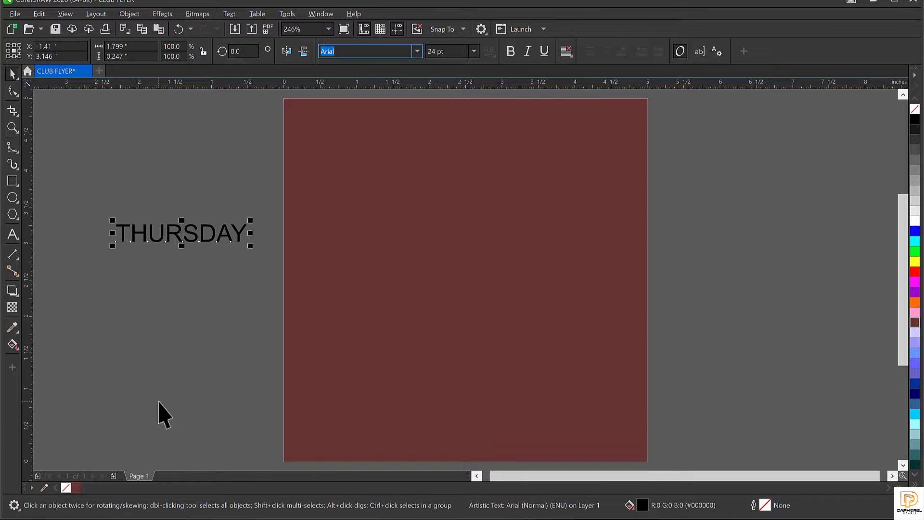
pyautogui.write('Morganite')
pyautogui.press('Return')
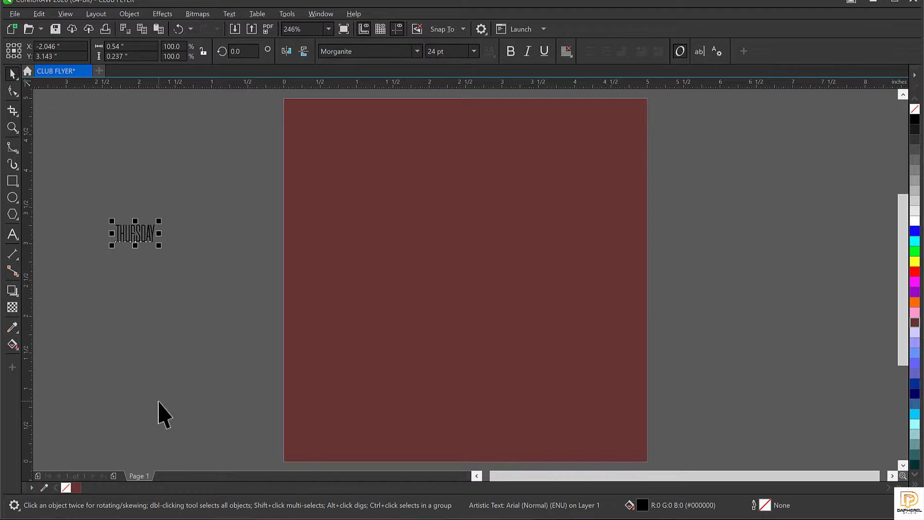
pyautogui.click(510, 51)
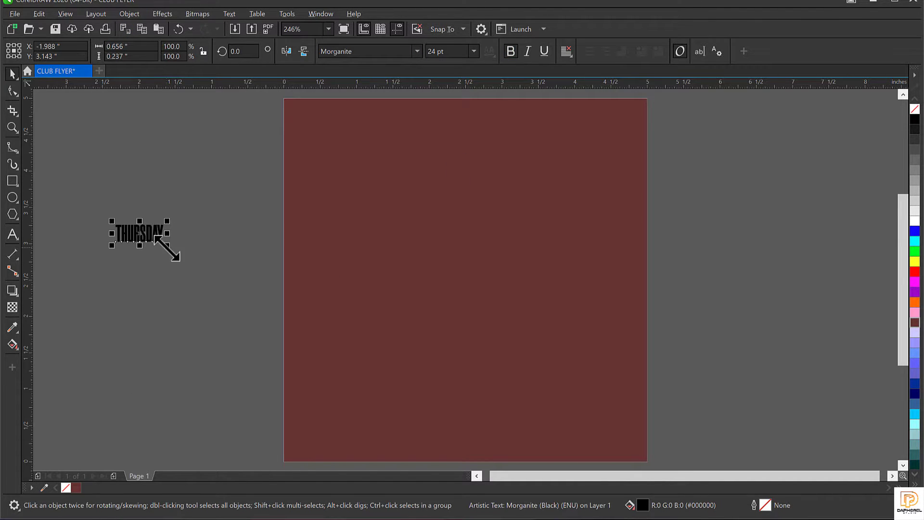
pyautogui.moveTo(167, 247); pyautogui.dragTo(254, 346)
pyautogui.moveTo(211, 256); pyautogui.dragTo(388, 225)
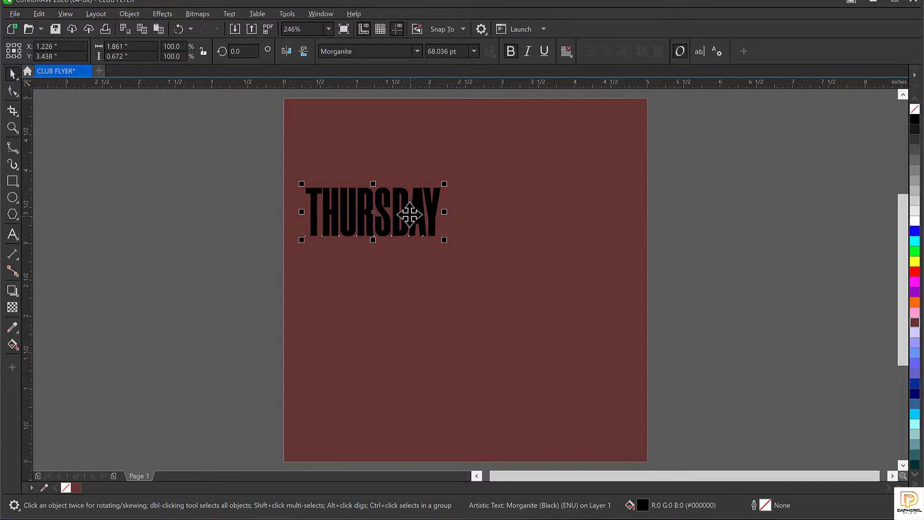
# Step: Drop copies of THURSDAY below the original to form a four-line vertical stack
pyautogui.moveTo(405, 210); pyautogui.dragTo(406, 300)
pyautogui.rightClick(405, 257)
pyautogui.rightClick(407, 299)
pyautogui.press('Down')
pyautogui.press('Down')
pyautogui.press('Down')
pyautogui.press('Down')
pyautogui.press('Down')
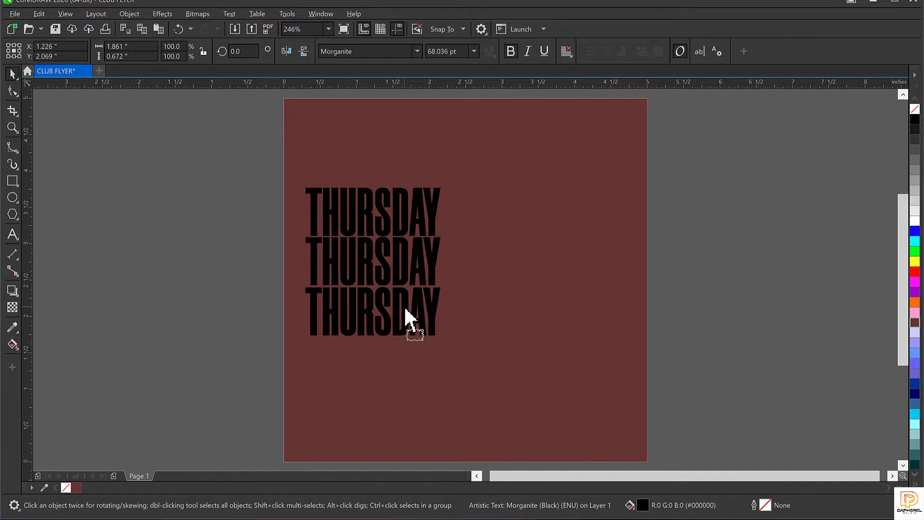
pyautogui.press('Up')
pyautogui.press('Up')
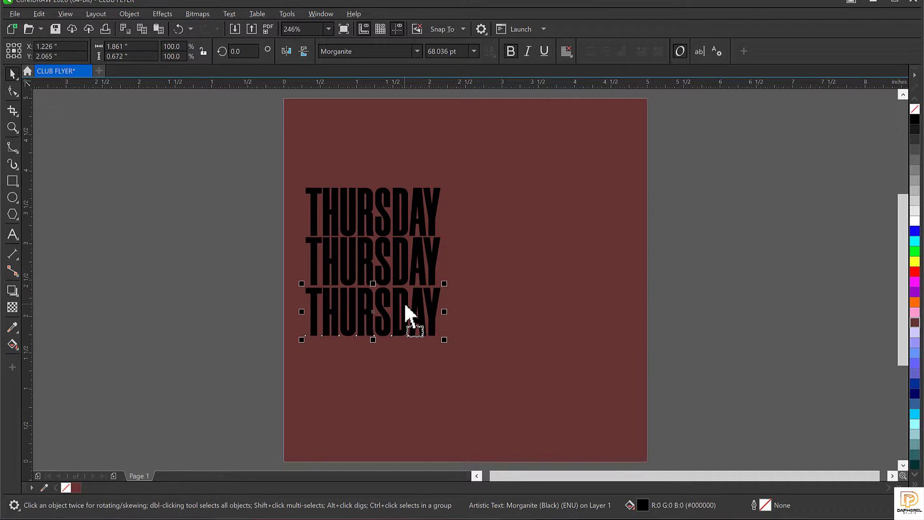
pyautogui.moveTo(405, 306); pyautogui.dragTo(407, 352)
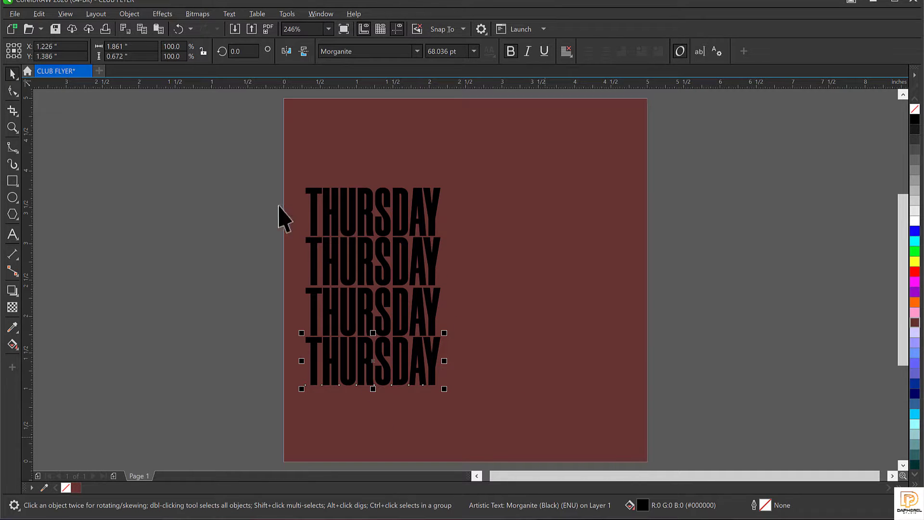
# Step: Colour all four THURSDAY words orange #FF6600
pyautogui.moveTo(196, 140); pyautogui.dragTo(472, 435)
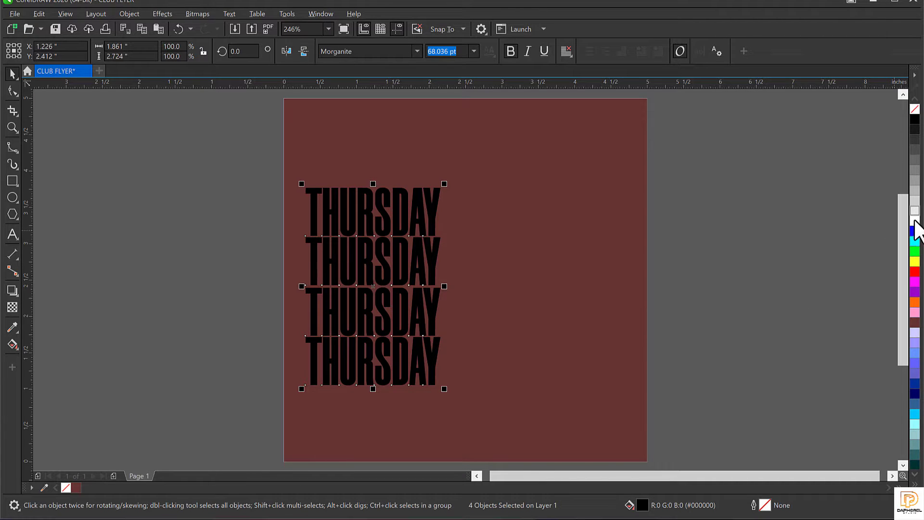
pyautogui.click(915, 302)
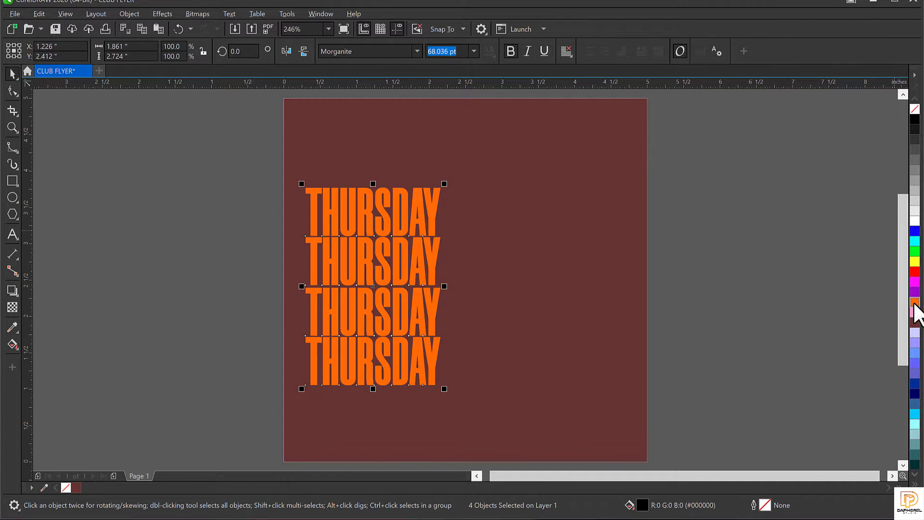
pyautogui.click(227, 217)
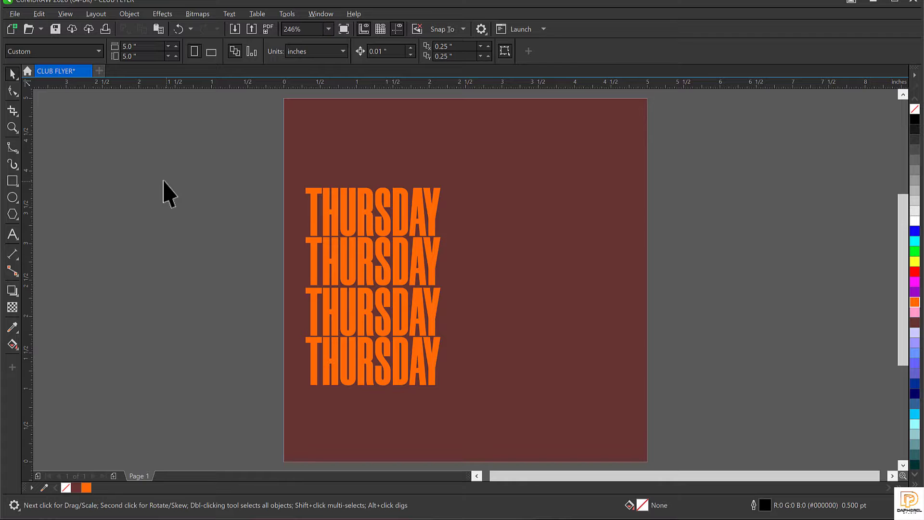
pyautogui.moveTo(159, 177); pyautogui.dragTo(502, 423)
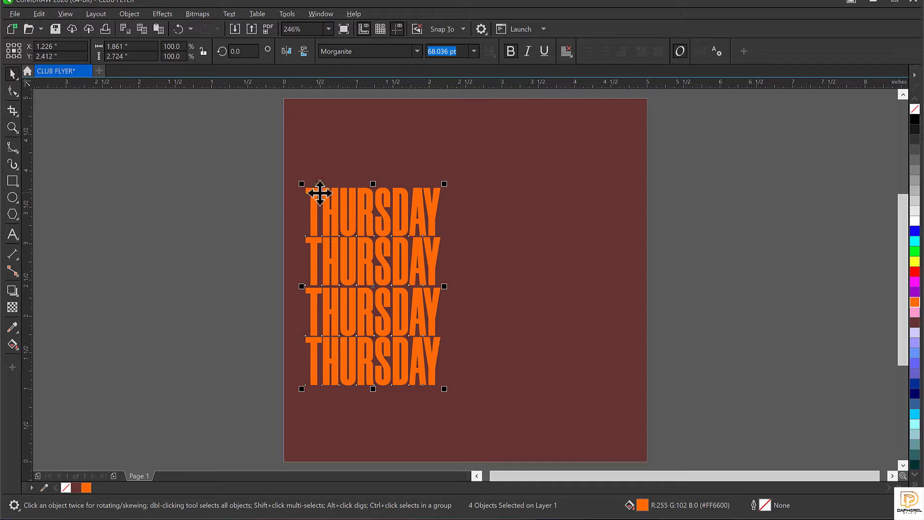
# Step: Convert the four THURSDAY words to curves and combine them into one shape
pyautogui.rightClick(373, 219)
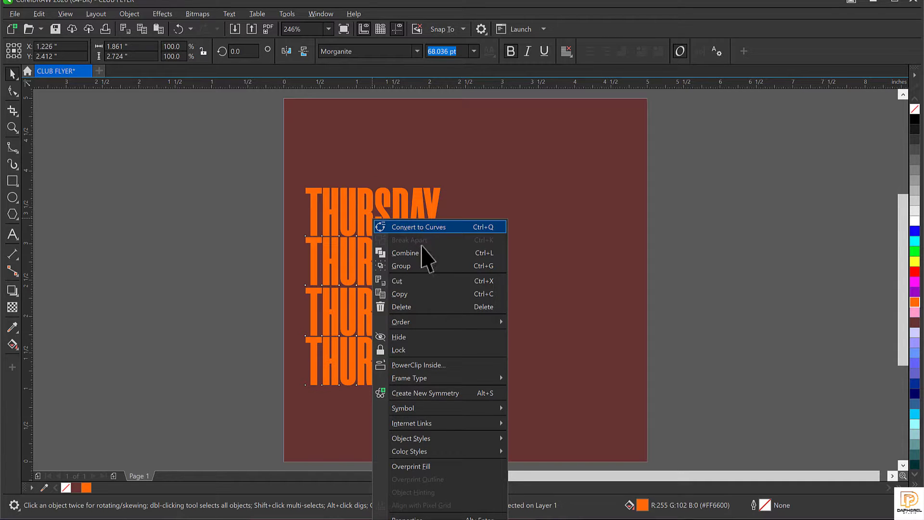
pyautogui.click(421, 228)
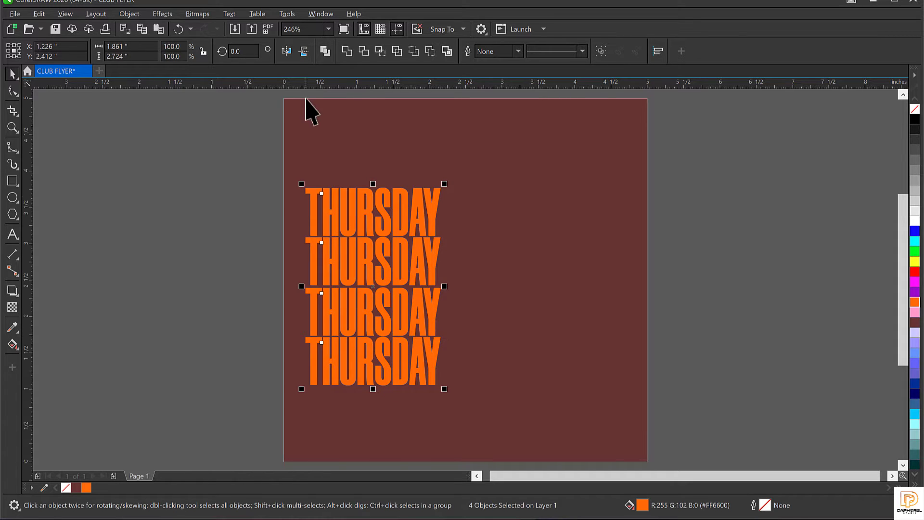
pyautogui.click(349, 48)
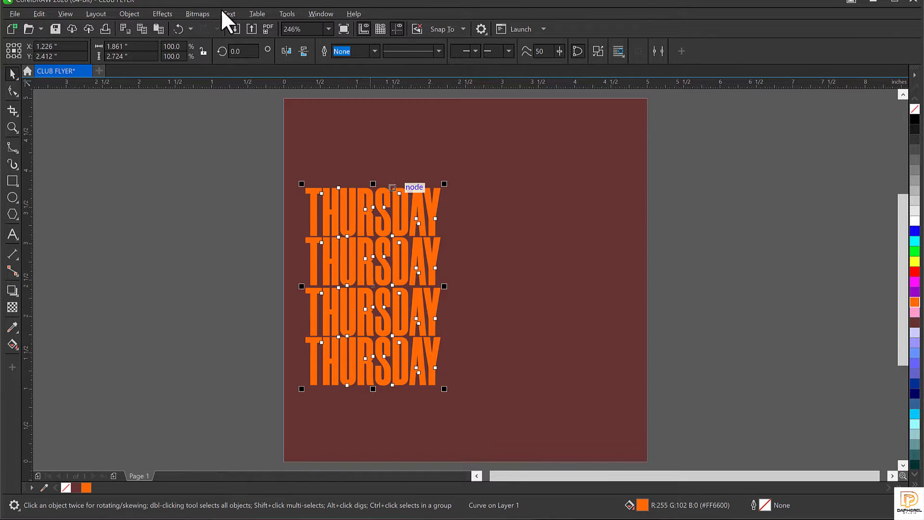
pyautogui.click(166, 203)
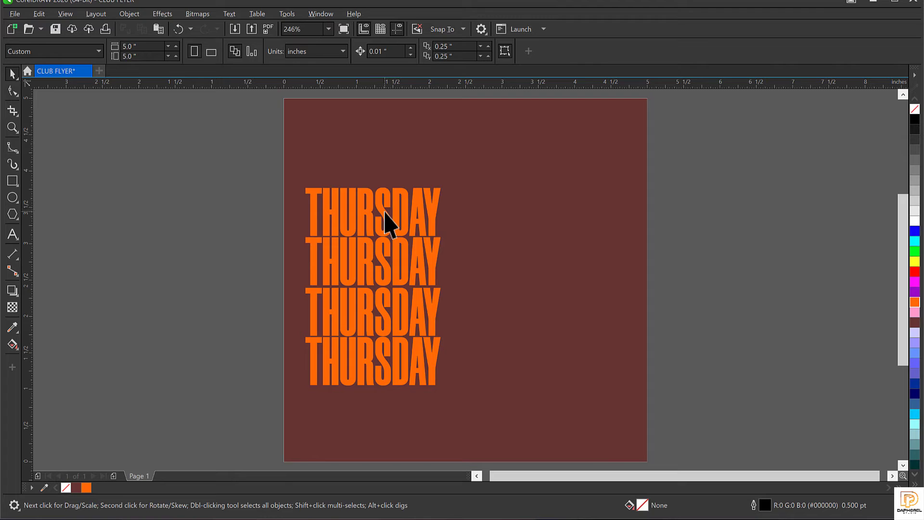
pyautogui.click(385, 209)
pyautogui.moveTo(387, 229); pyautogui.dragTo(161, 202)
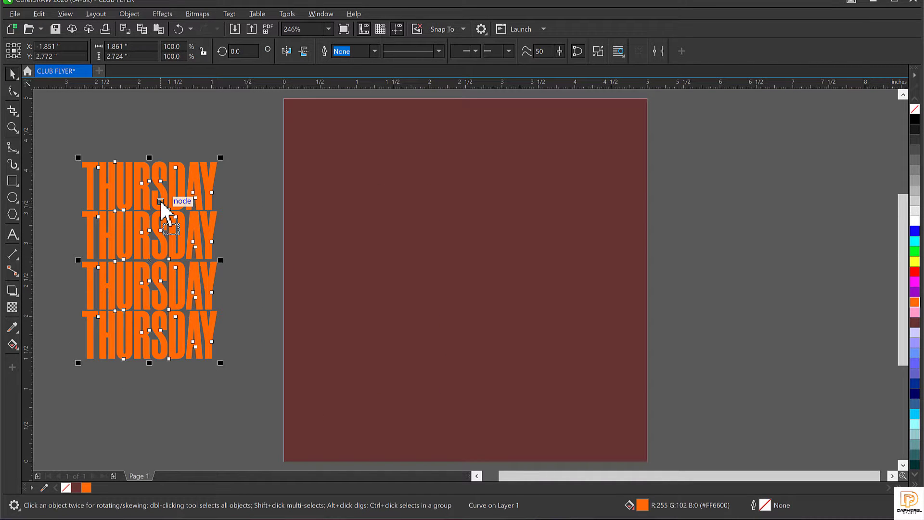
pyautogui.hotkey('ctrl', 'z')
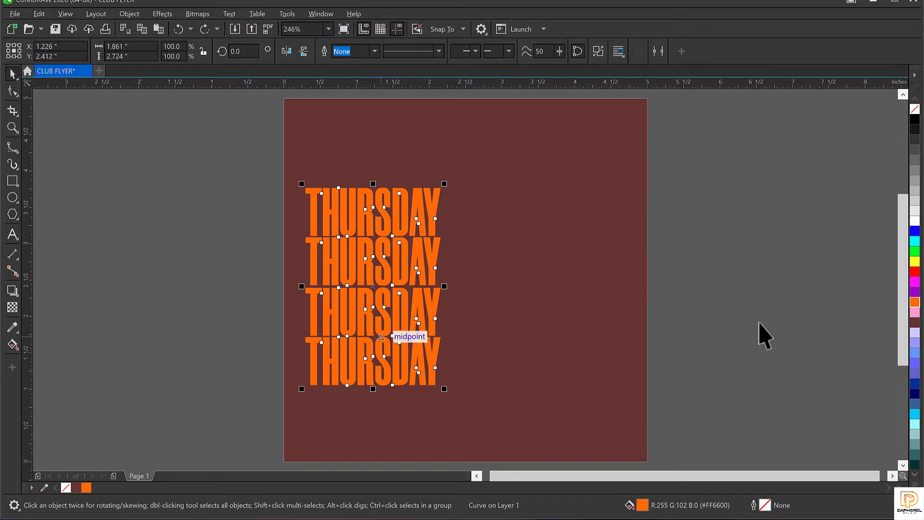
# Step: Try white and red fills, keep orange, and move the THURSDAY stack off the page to the left
pyautogui.click(915, 221)
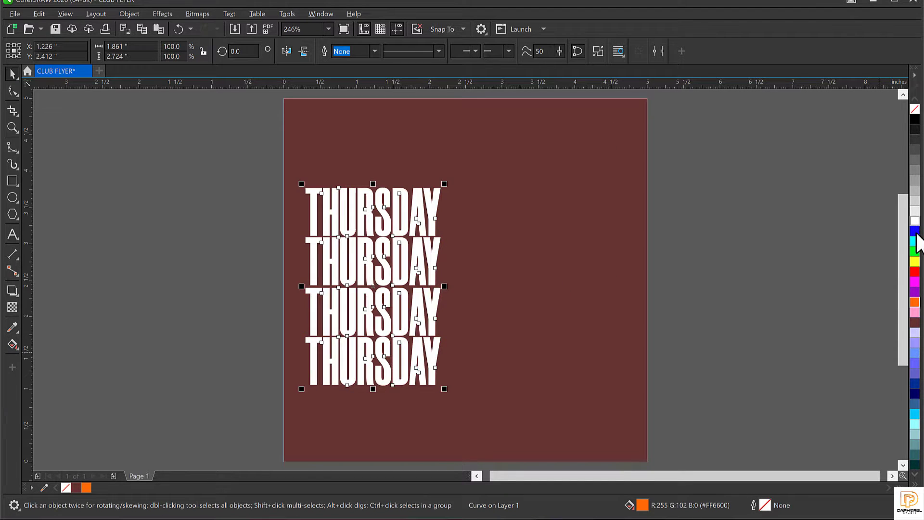
pyautogui.click(915, 272)
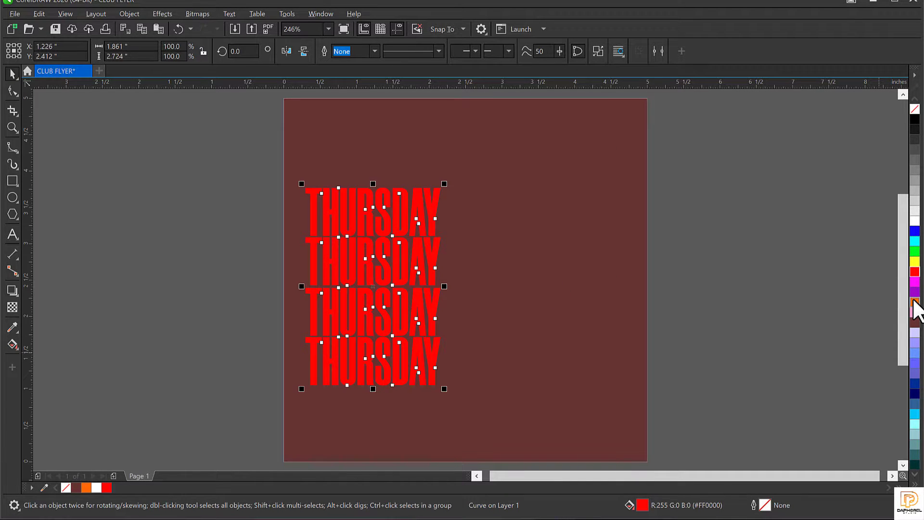
pyautogui.click(915, 302)
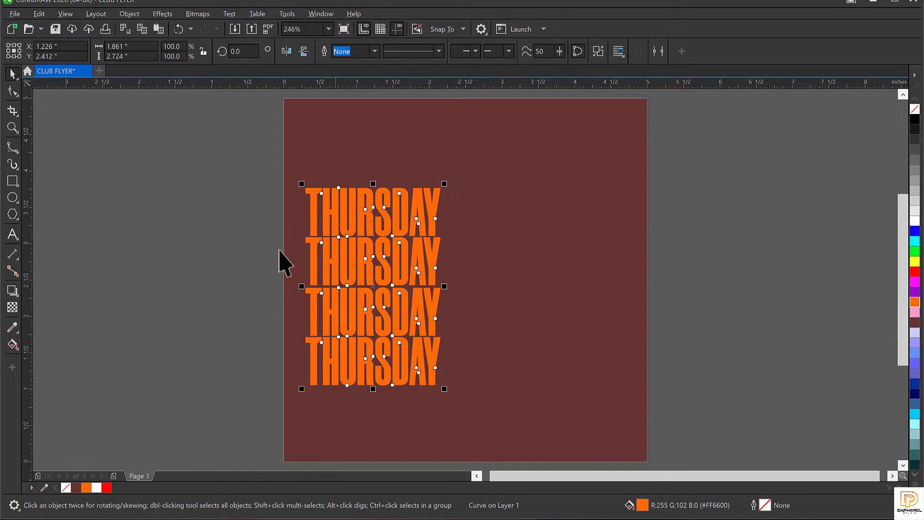
pyautogui.moveTo(252, 159); pyautogui.dragTo(514, 449)
pyautogui.moveTo(407, 252); pyautogui.dragTo(212, 253)
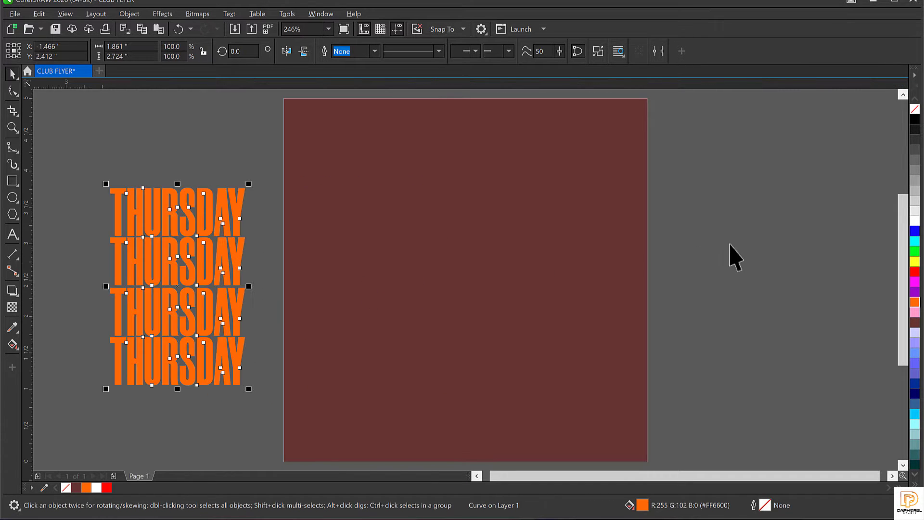
pyautogui.click(738, 213)
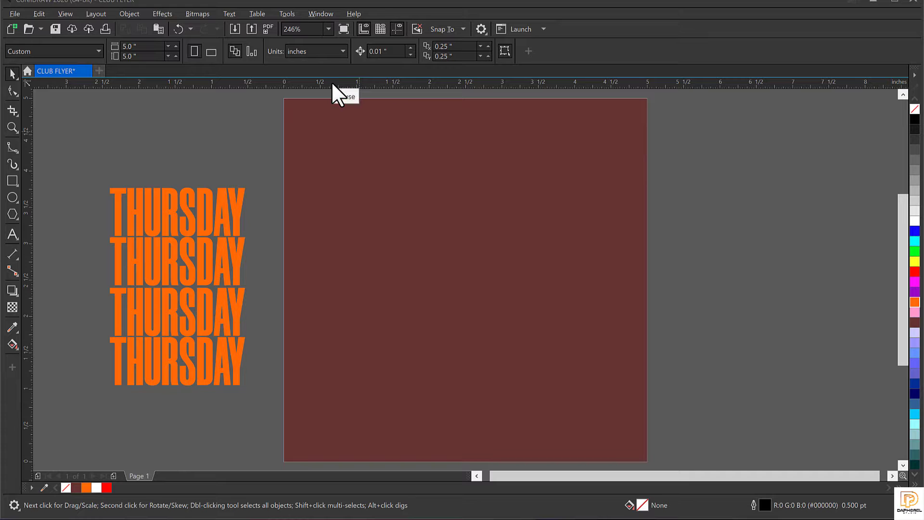
pyautogui.click(210, 269)
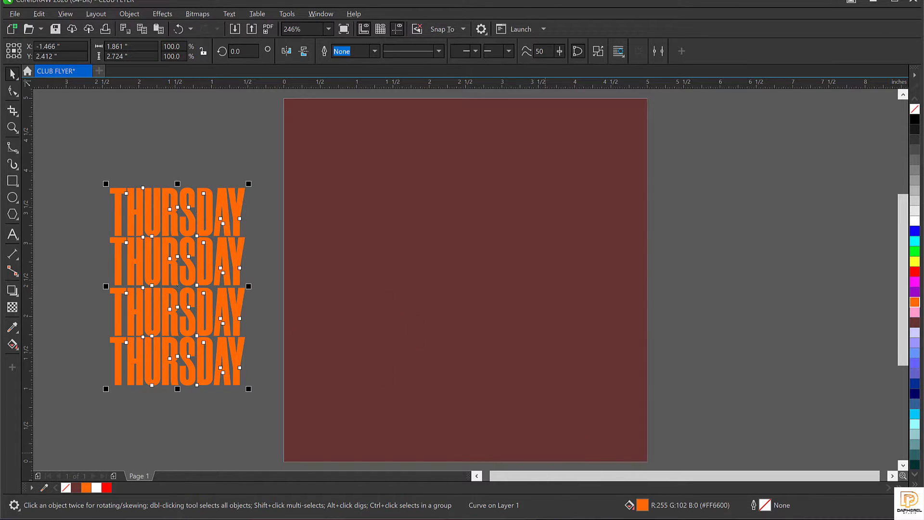
pyautogui.moveTo(401, 519)
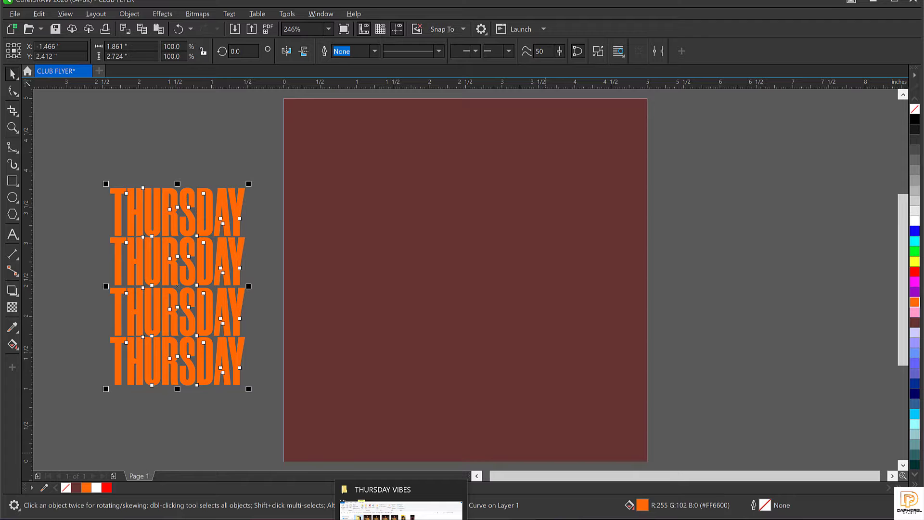
# Step: Drag the woman photo from the RESOURCE FILE folder onto the CLUB FLYER page
pyautogui.click(401, 513)
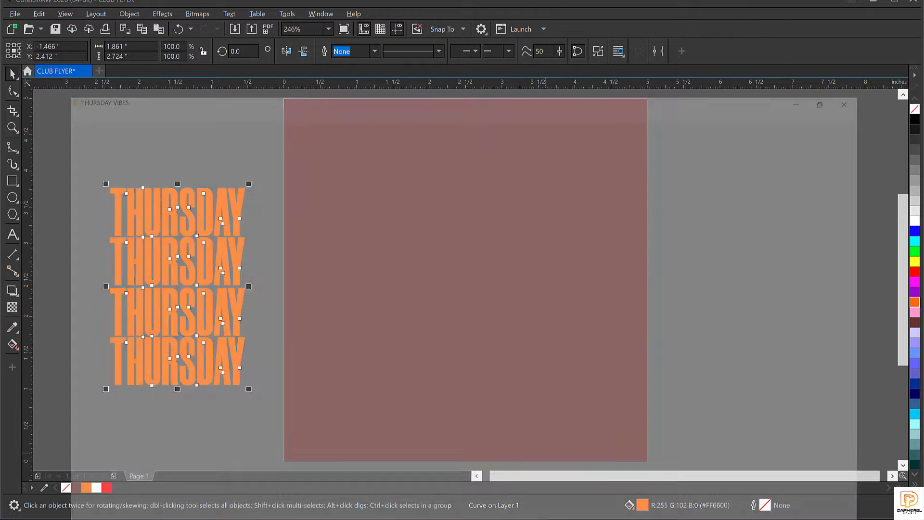
pyautogui.doubleClick(152, 140)
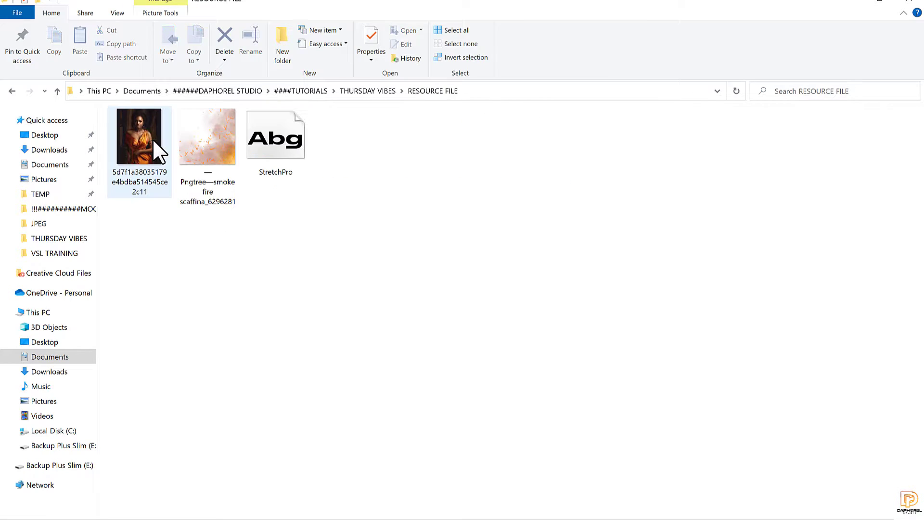
pyautogui.click(155, 131)
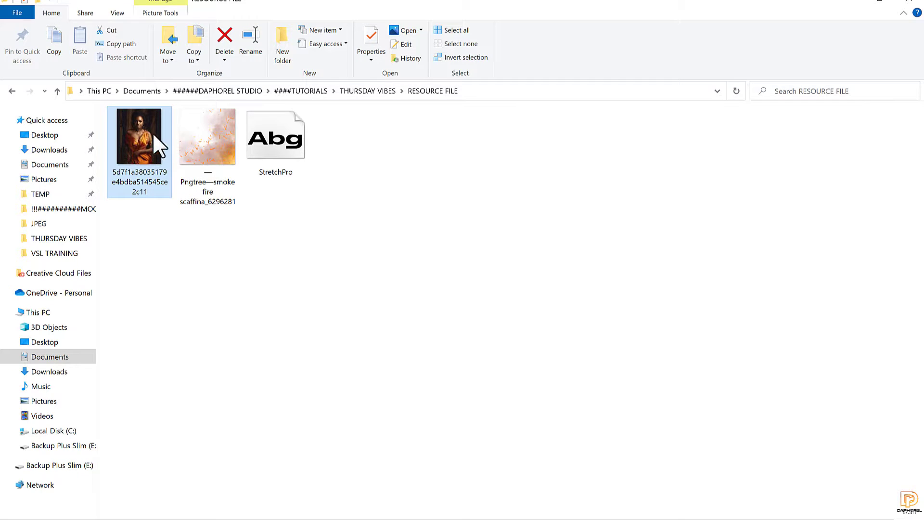
pyautogui.moveTo(152, 133); pyautogui.dragTo(725, 207)
pyautogui.scroll(-3, 399, 234)
# Step: Move the dropped photo toward the page and shrink it proportionally
pyautogui.moveTo(595, 182); pyautogui.dragTo(513, 236)
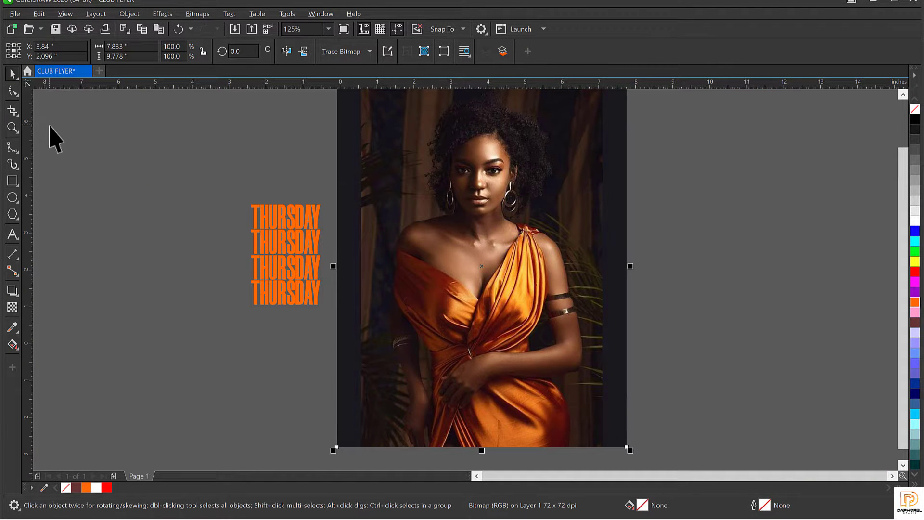
pyautogui.click(10, 12)
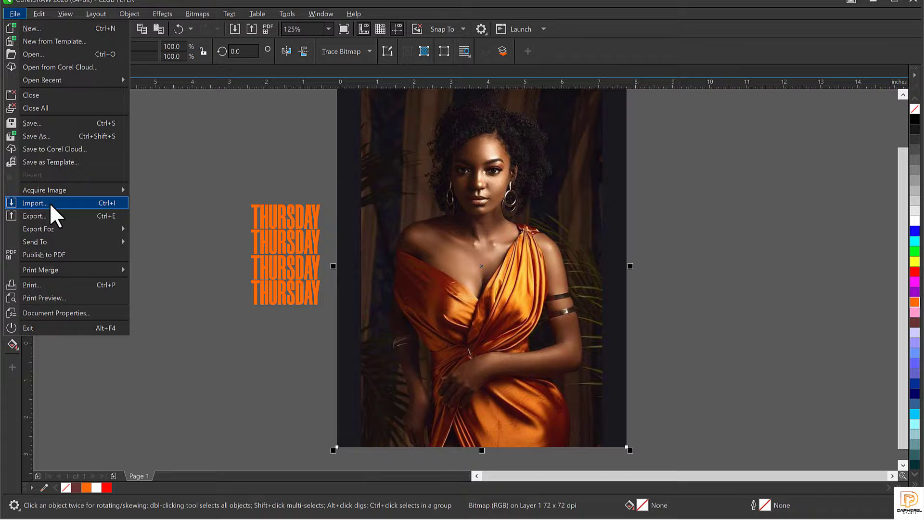
pyautogui.click(443, 308)
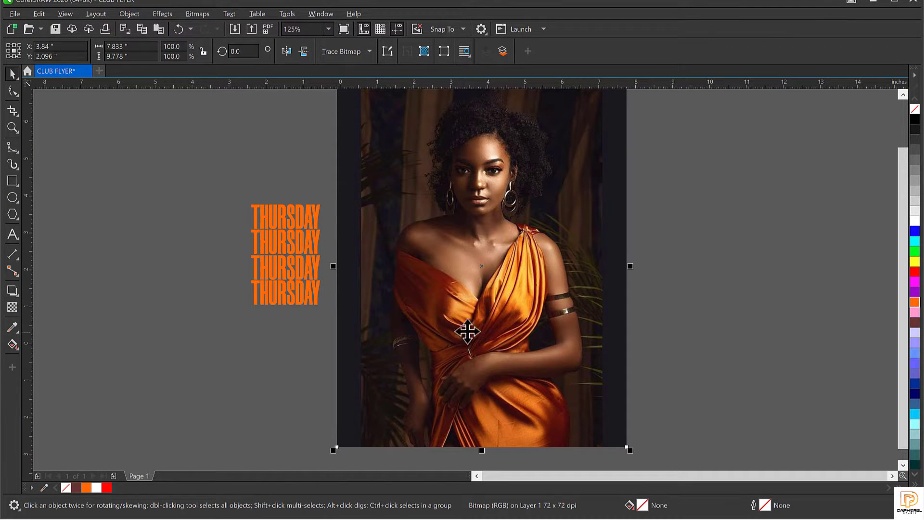
pyautogui.click(452, 298)
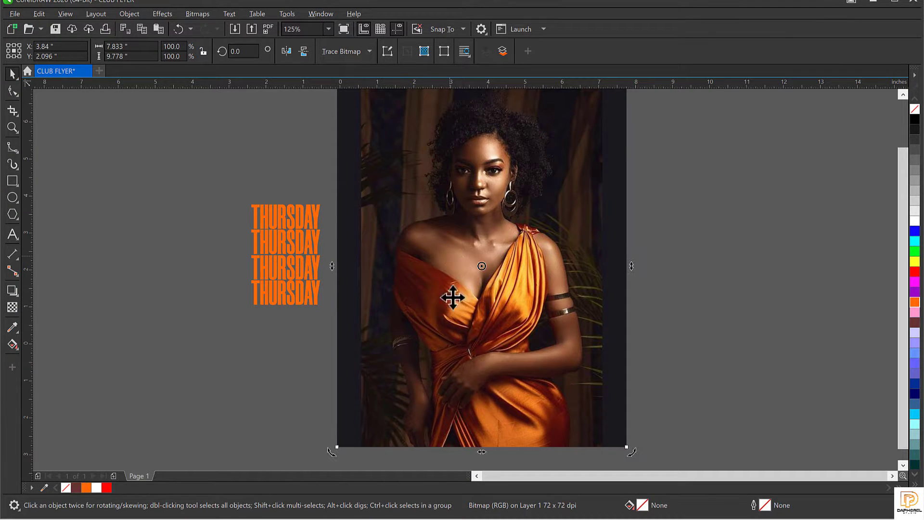
pyautogui.click(506, 311)
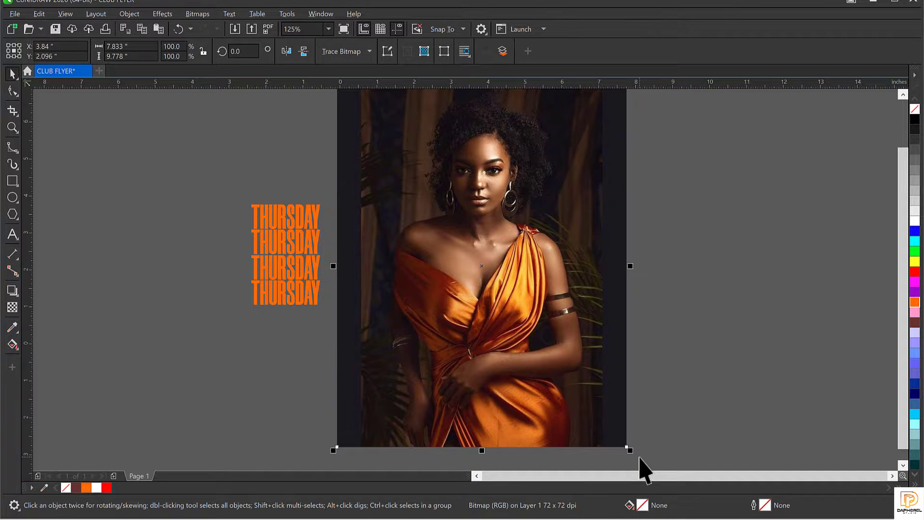
pyautogui.moveTo(613, 351); pyautogui.dragTo(608, 363)
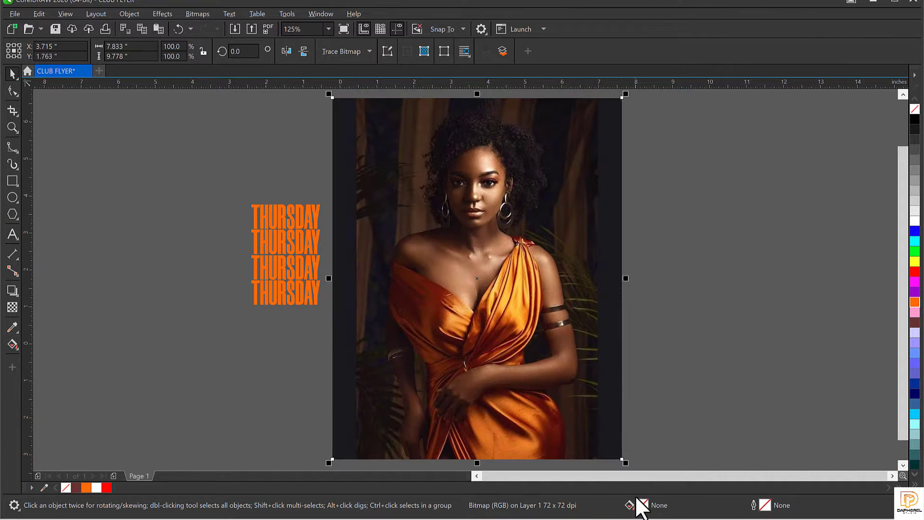
pyautogui.moveTo(626, 463); pyautogui.dragTo(567, 392)
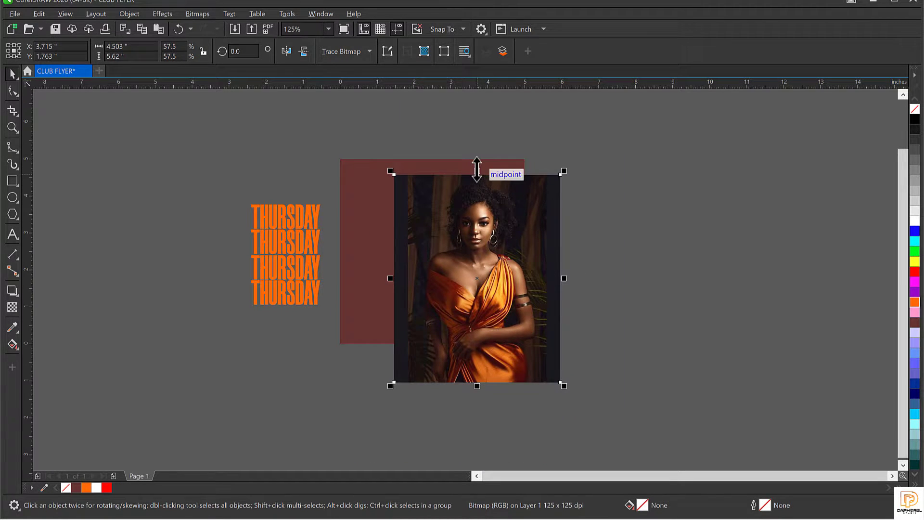
# Step: Scale the photo to 53.9% and centre it over the page's full height
pyautogui.moveTo(476, 171); pyautogui.dragTo(477, 228)
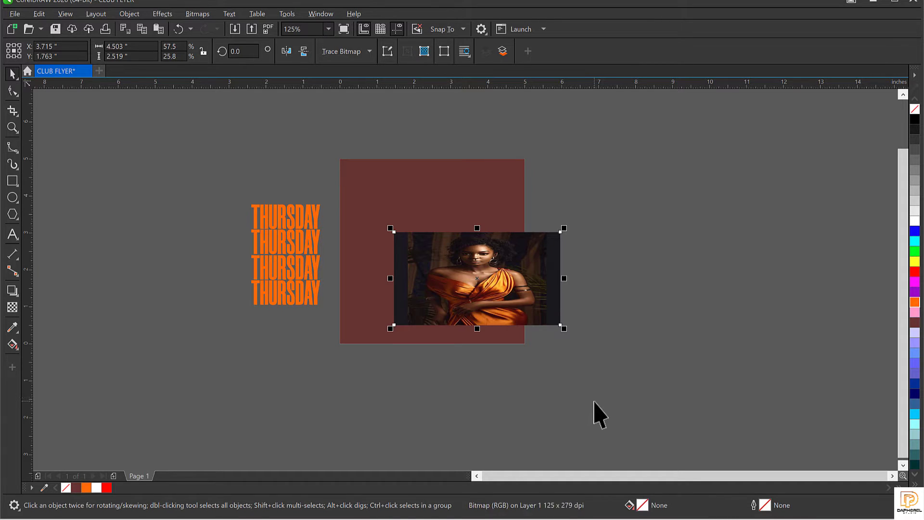
pyautogui.hotkey('ctrl', 'z')
pyautogui.moveTo(563, 277); pyautogui.dragTo(549, 278)
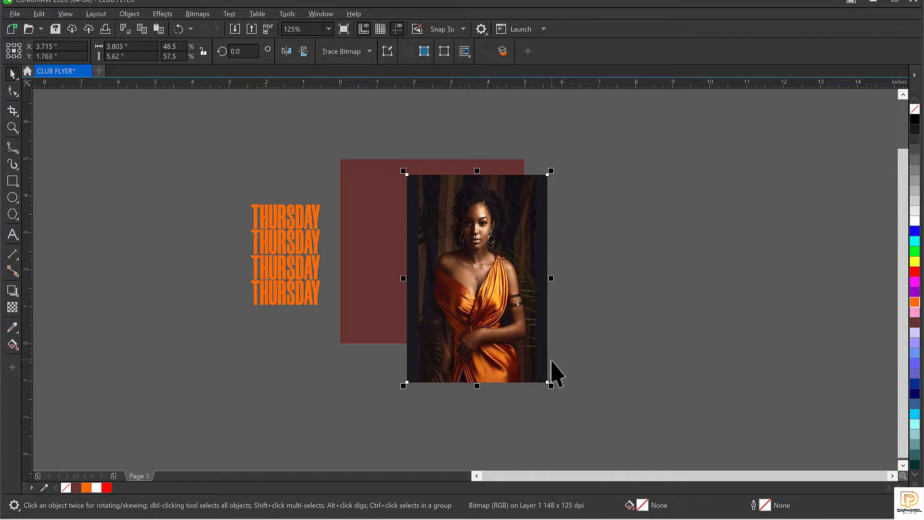
pyautogui.hotkey('ctrl', 'z')
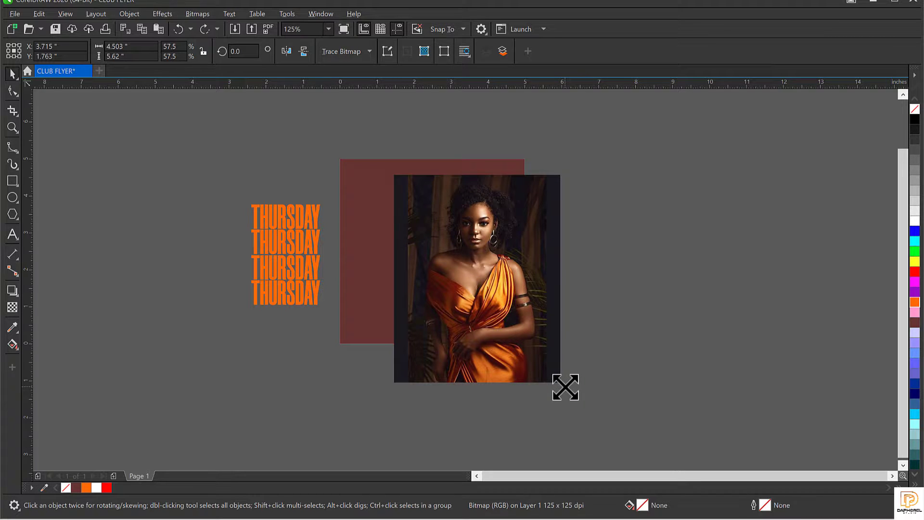
pyautogui.moveTo(565, 387); pyautogui.dragTo(560, 383)
pyautogui.moveTo(514, 299); pyautogui.dragTo(474, 280)
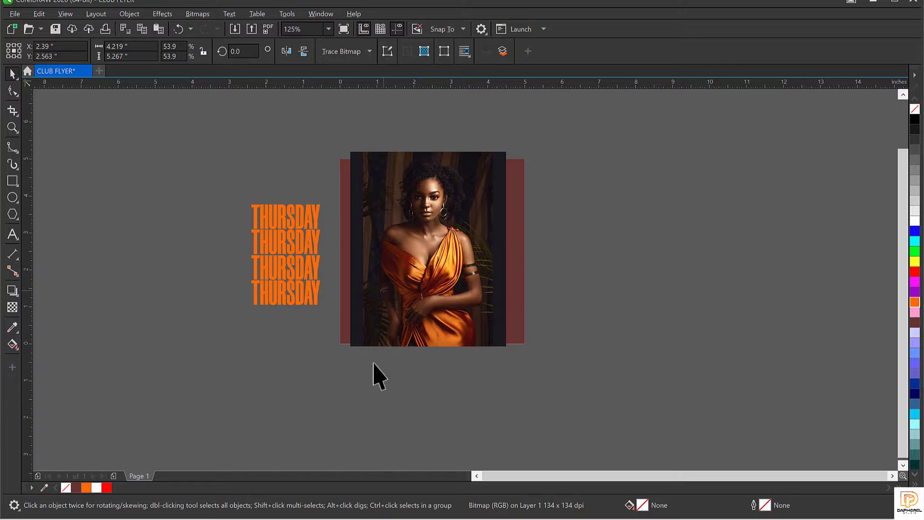
pyautogui.moveTo(323, 387); pyautogui.dragTo(374, 336)
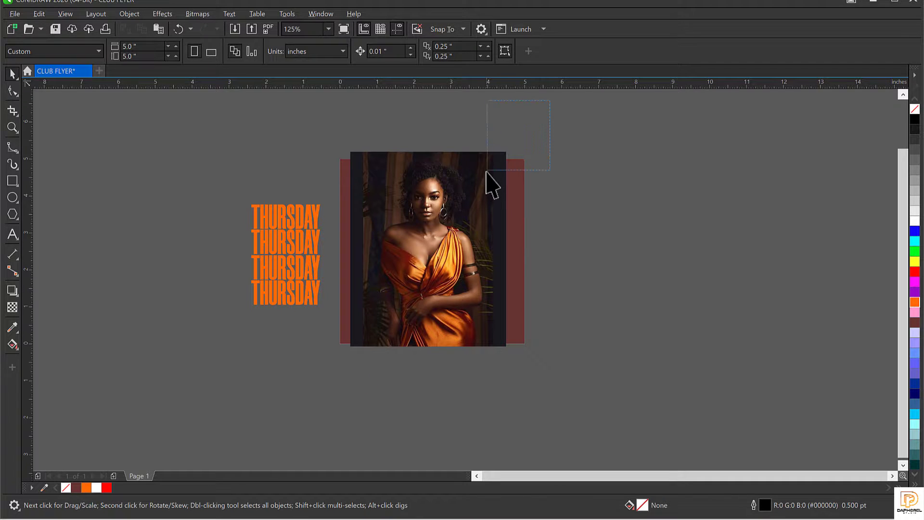
pyautogui.moveTo(487, 172); pyautogui.dragTo(489, 402)
pyautogui.click(418, 191)
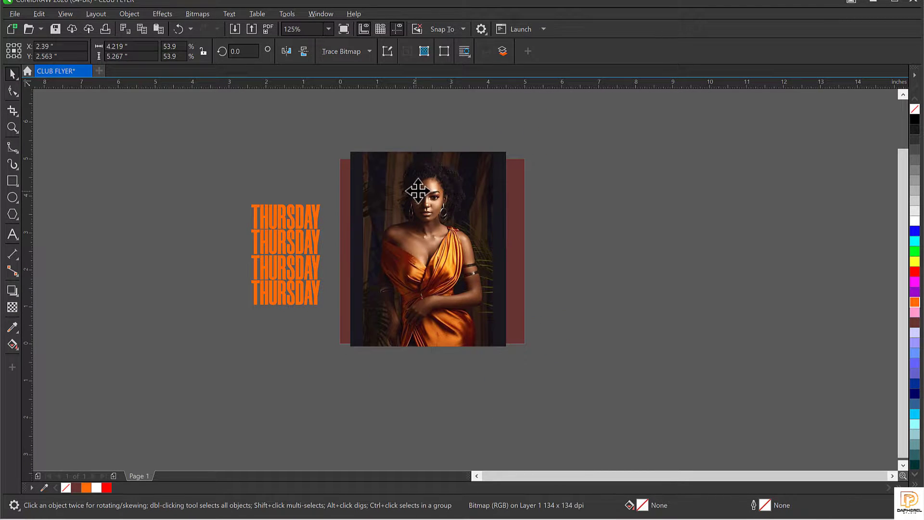
pyautogui.moveTo(418, 191); pyautogui.dragTo(424, 191)
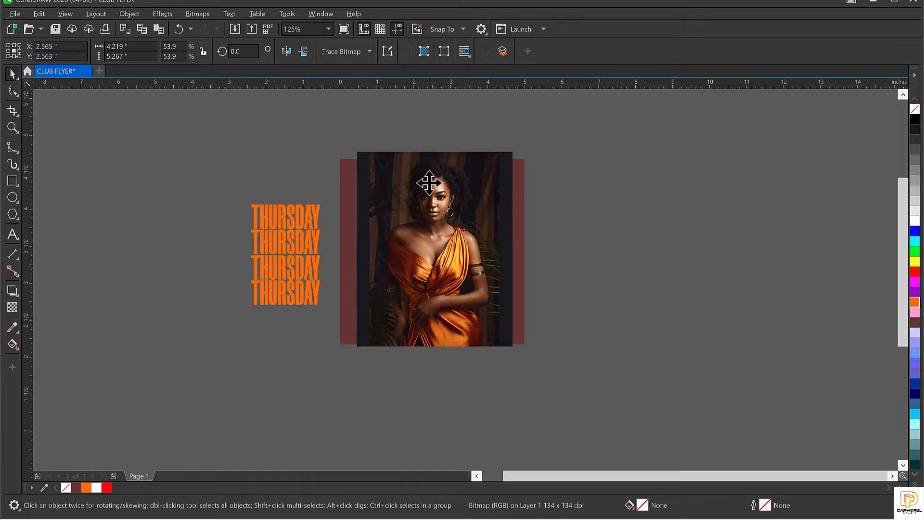
pyautogui.scroll(2, 429, 183)
pyautogui.scroll(-1, 429, 183)
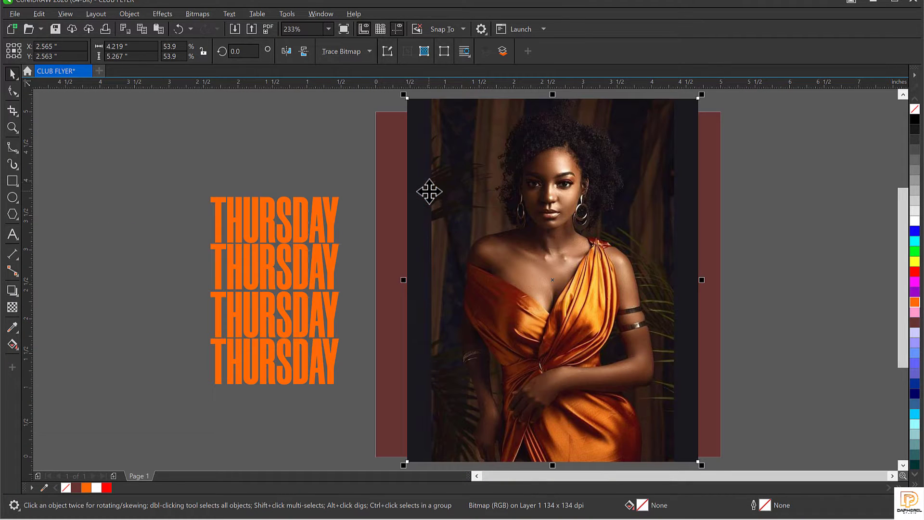
# Step: Apply a right-to-left fountain transparency so the photo's left side fades into the dark red
pyautogui.click(546, 217)
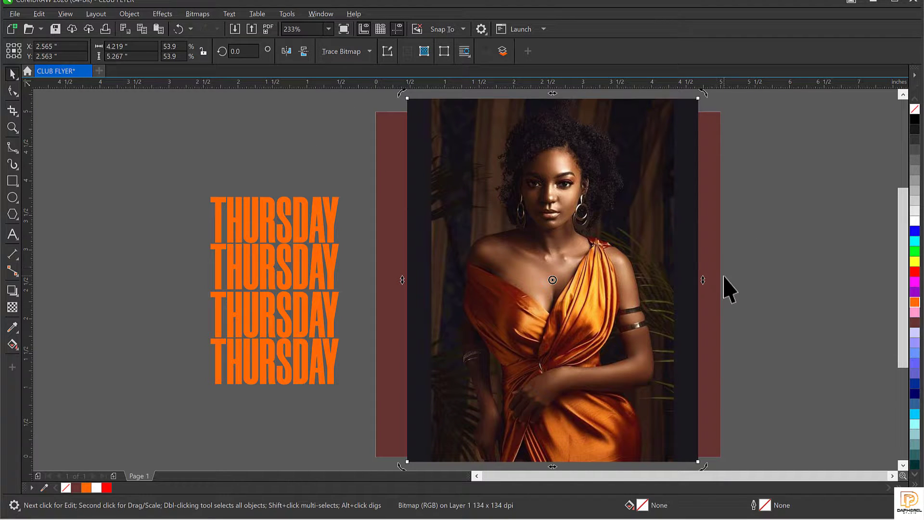
pyautogui.click(12, 307)
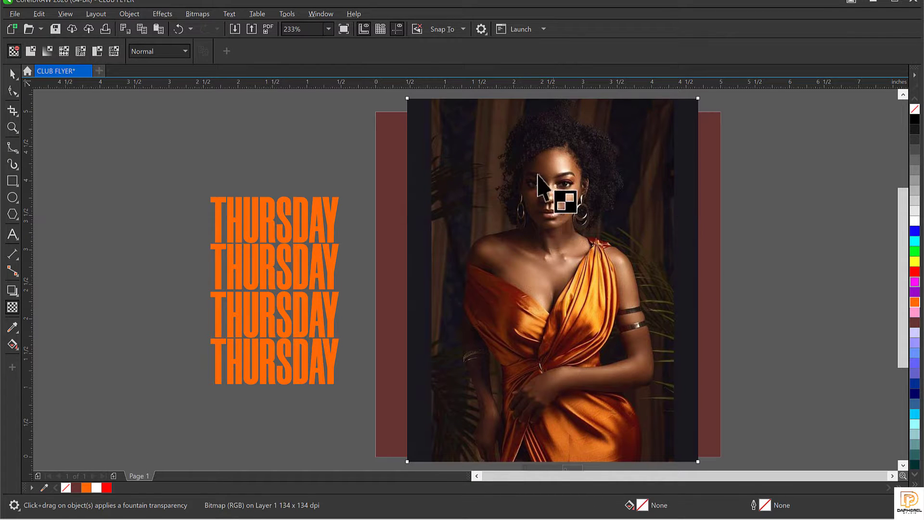
pyautogui.press('space')
pyautogui.moveTo(526, 201); pyautogui.dragTo(555, 219)
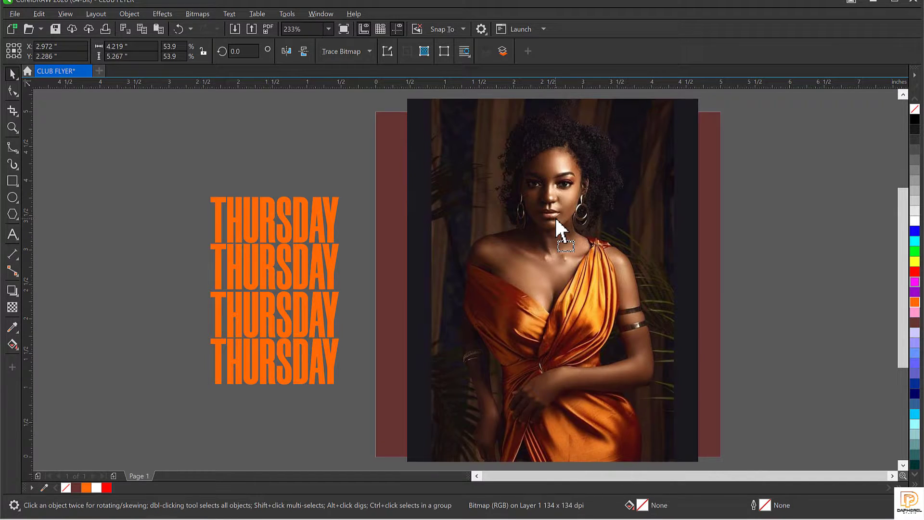
pyautogui.hotkey('ctrl', 'z')
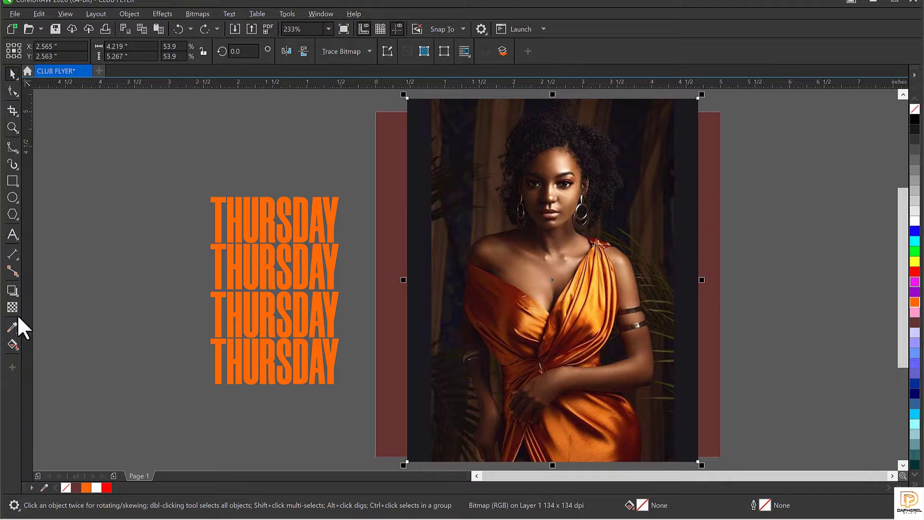
pyautogui.click(12, 307)
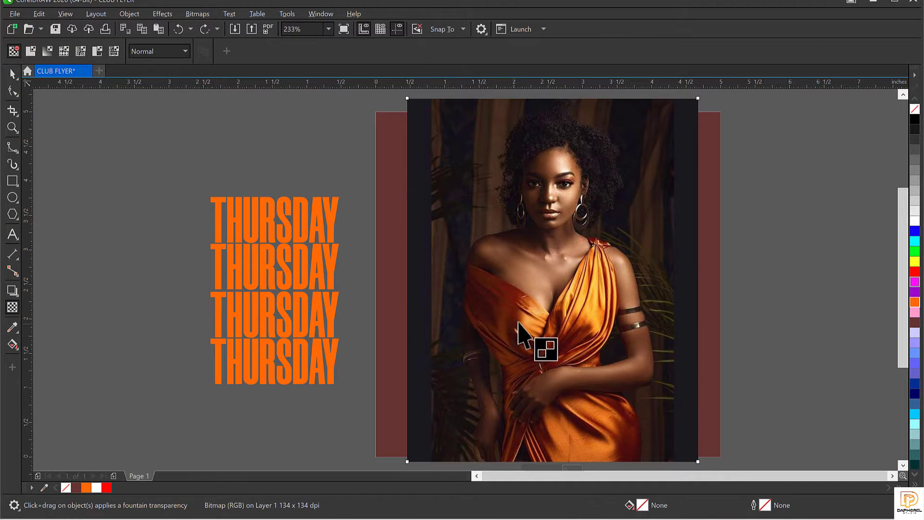
pyautogui.moveTo(557, 300); pyautogui.dragTo(418, 309)
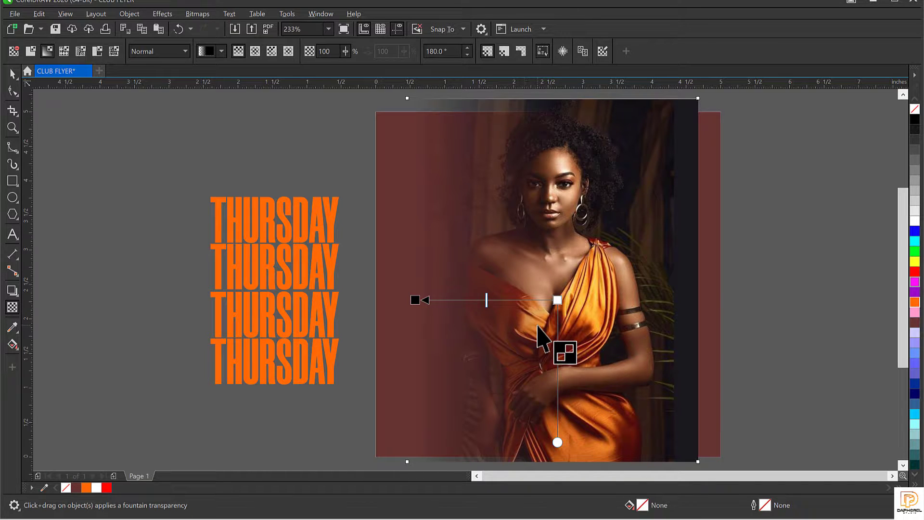
pyautogui.press('space')
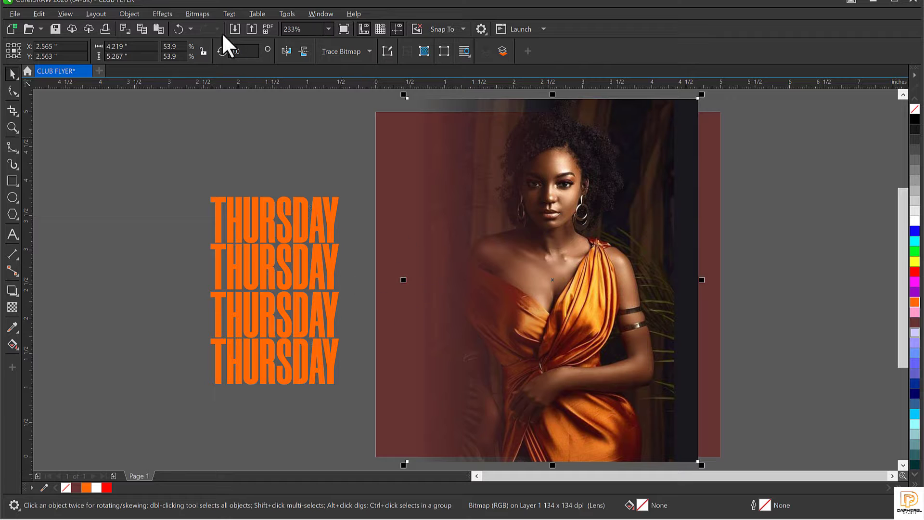
# Step: Convert the faded photo to a 300 dpi bitmap
pyautogui.click(188, 11)
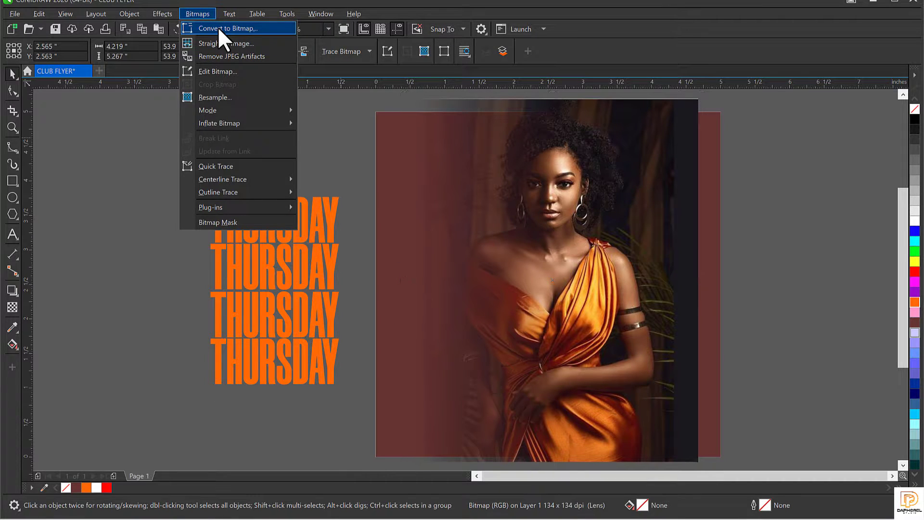
pyautogui.click(218, 27)
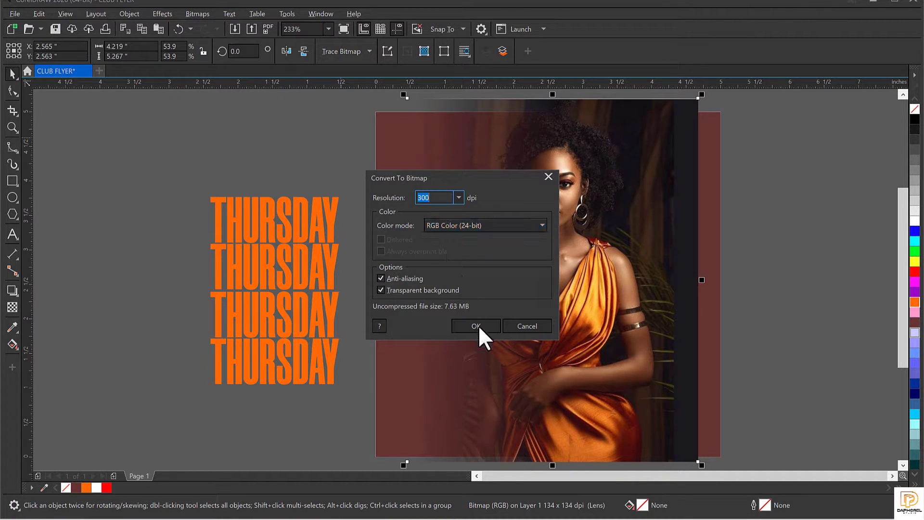
pyautogui.click(477, 327)
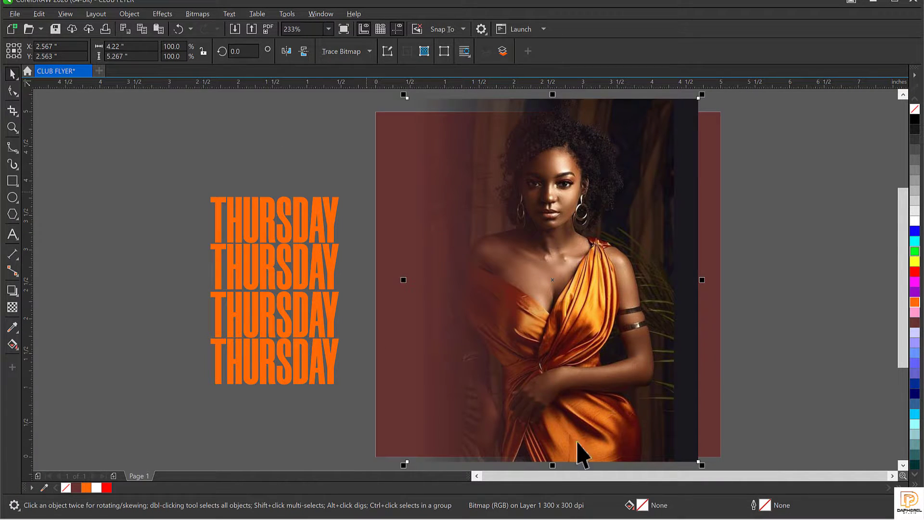
# Step: Fade the bitmap's right side into the dark red and scale it down to 96.9%
pyautogui.click(13, 308)
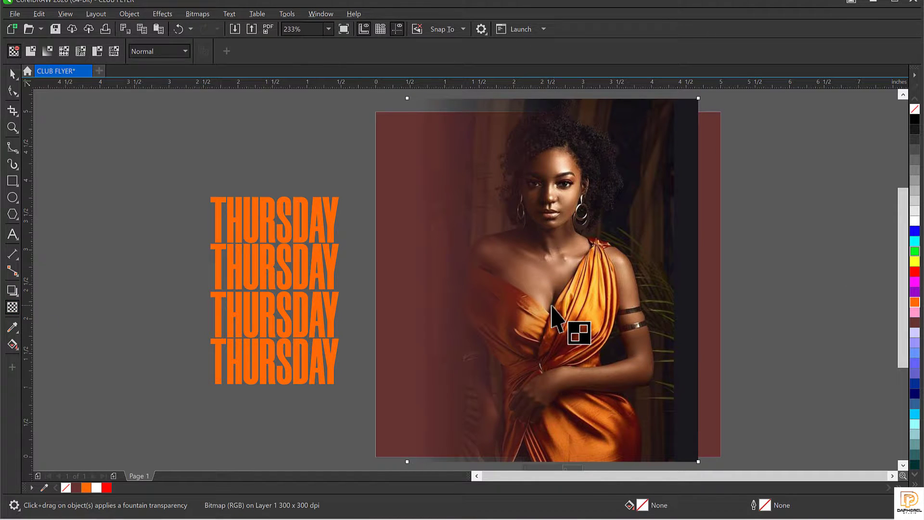
pyautogui.moveTo(628, 308); pyautogui.dragTo(691, 304)
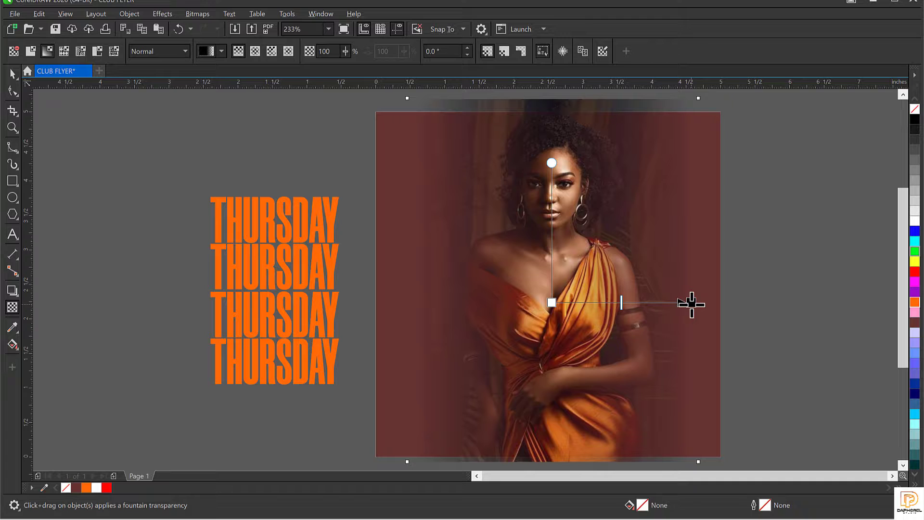
pyautogui.press('space')
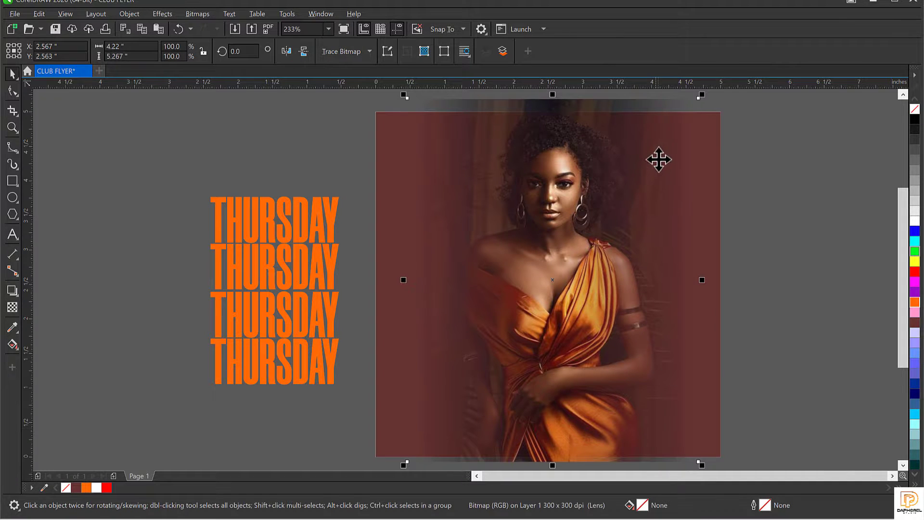
pyautogui.moveTo(703, 95); pyautogui.dragTo(696, 101)
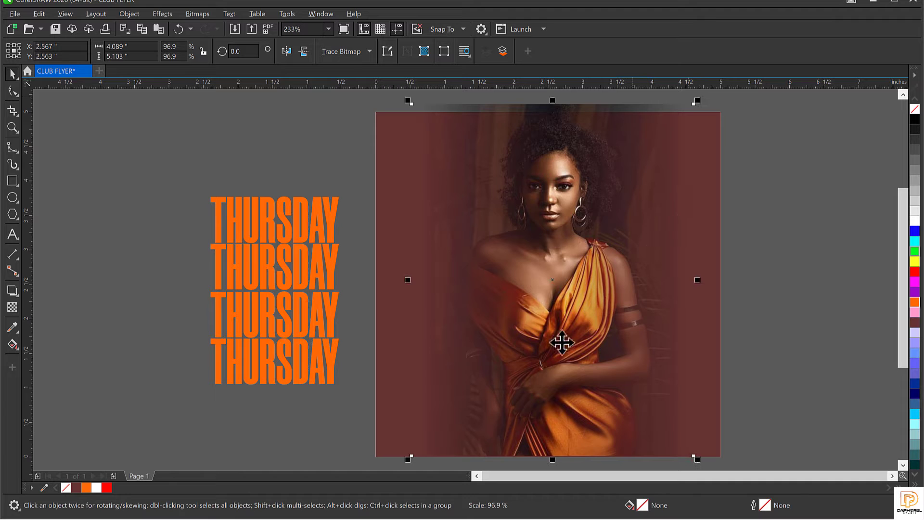
# Step: Move the faded portrait off the page to the right of the maroon square
pyautogui.scroll(-2, 479, 209)
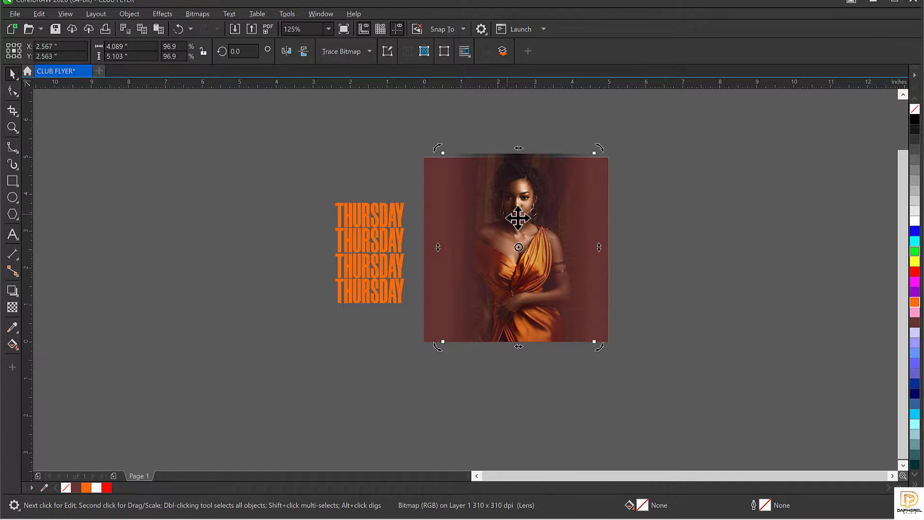
pyautogui.scroll(2, 519, 218)
pyautogui.scroll(-2, 493, 208)
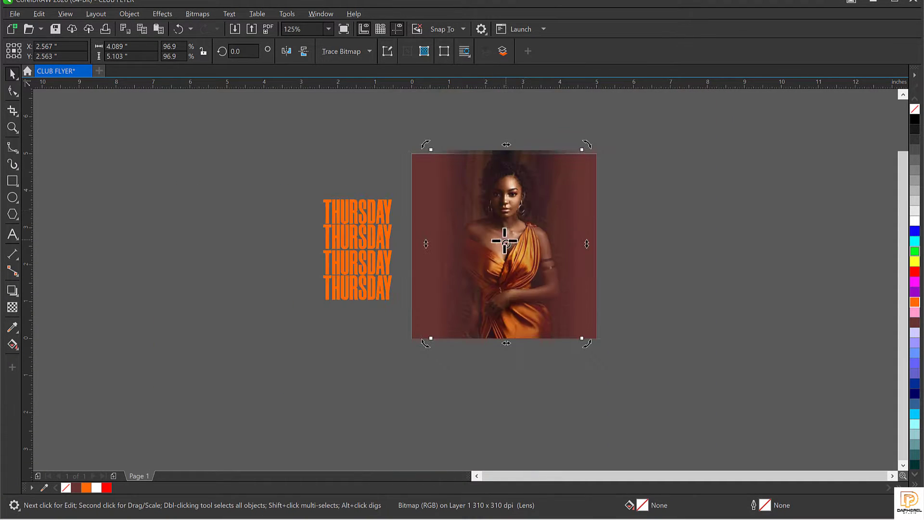
pyautogui.click(528, 246)
pyautogui.moveTo(529, 246); pyautogui.dragTo(699, 256)
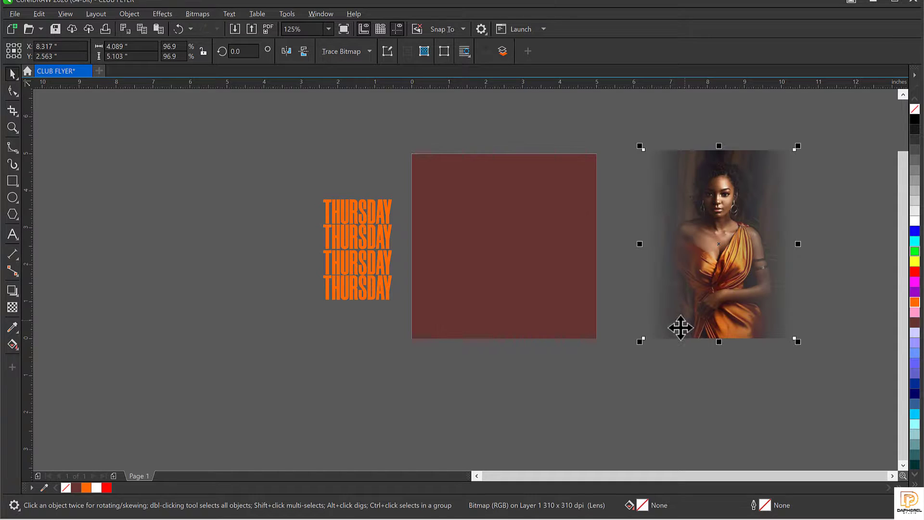
pyautogui.click(665, 424)
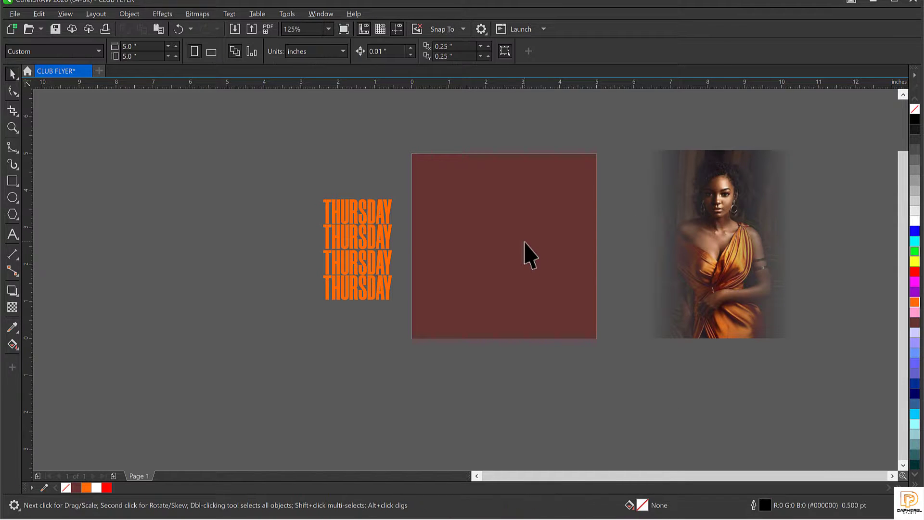
# Step: Select the orange THURSDAY stack beside the page
pyautogui.click(524, 253)
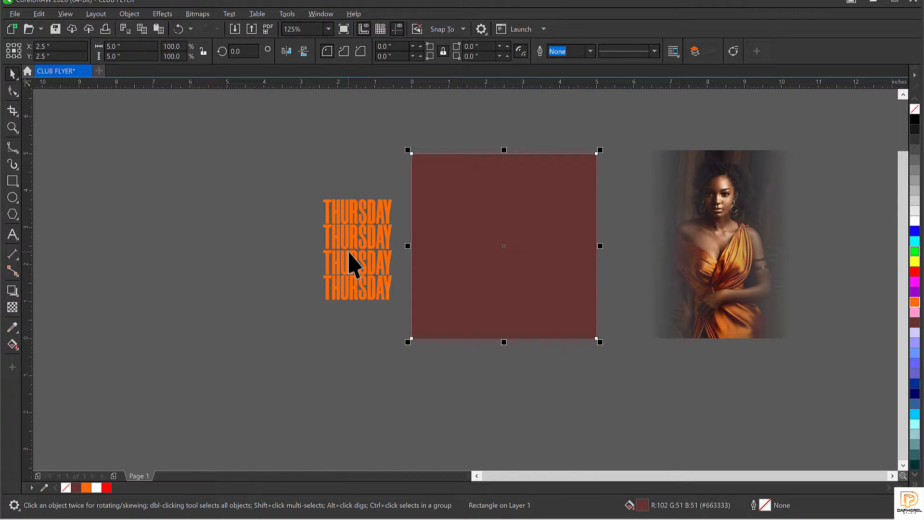
pyautogui.click(350, 264)
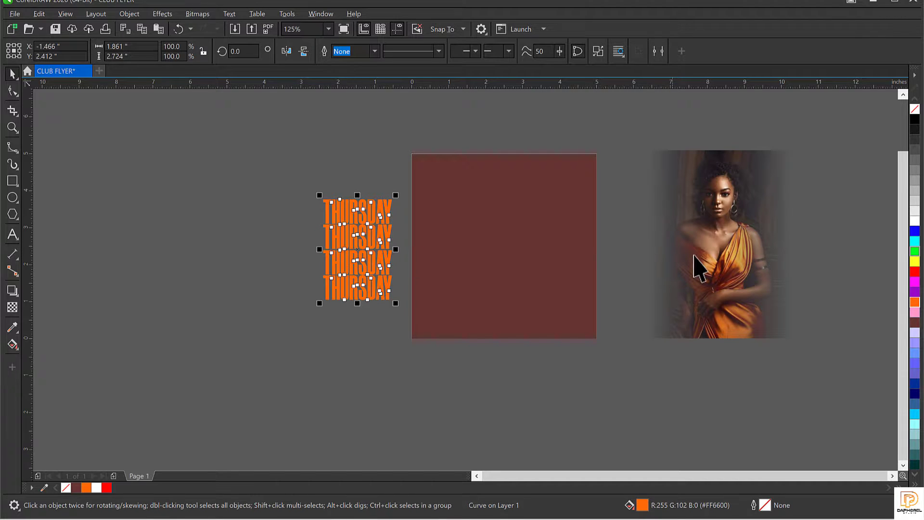
pyautogui.click(695, 294)
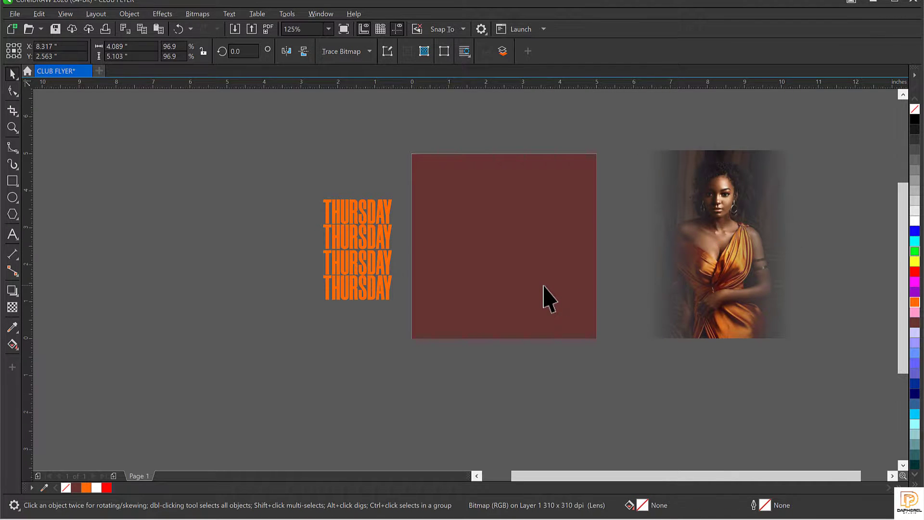
pyautogui.scroll(3, 549, 298)
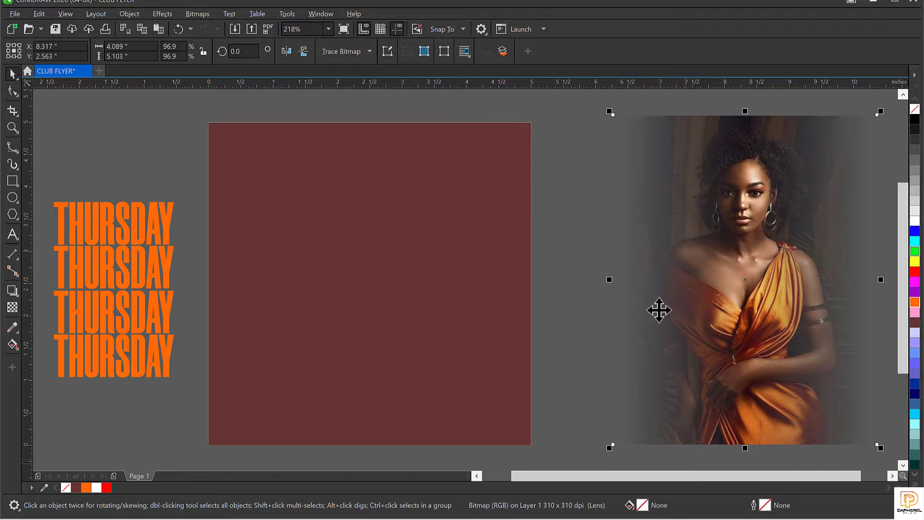
pyautogui.click(563, 112)
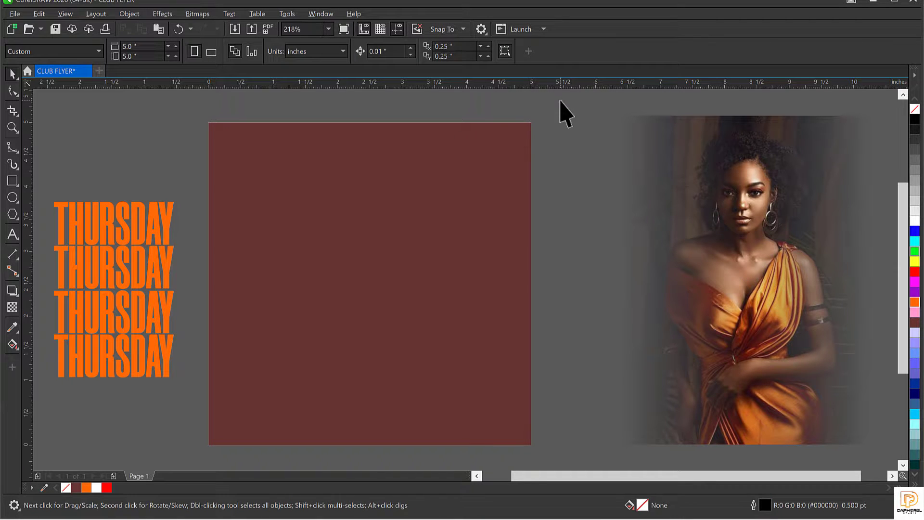
pyautogui.click(769, 324)
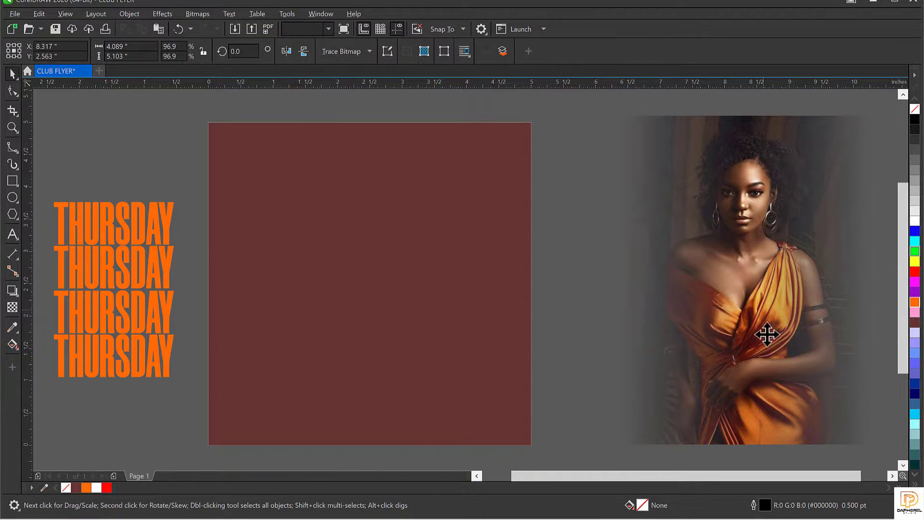
pyautogui.click(91, 248)
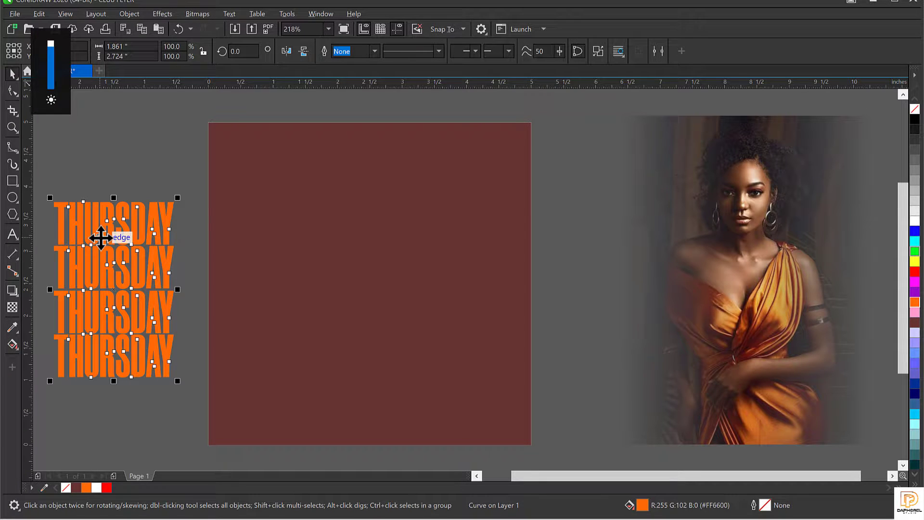
pyautogui.click(94, 165)
pyautogui.click(106, 248)
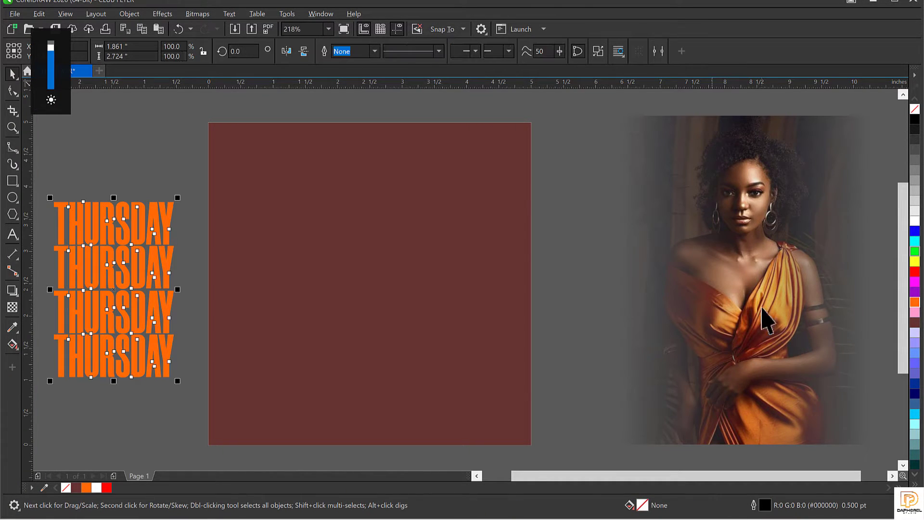
# Step: Fill the THURSDAY text with the pale orange #FDCA6B sampled from the photo
pyautogui.click(8, 326)
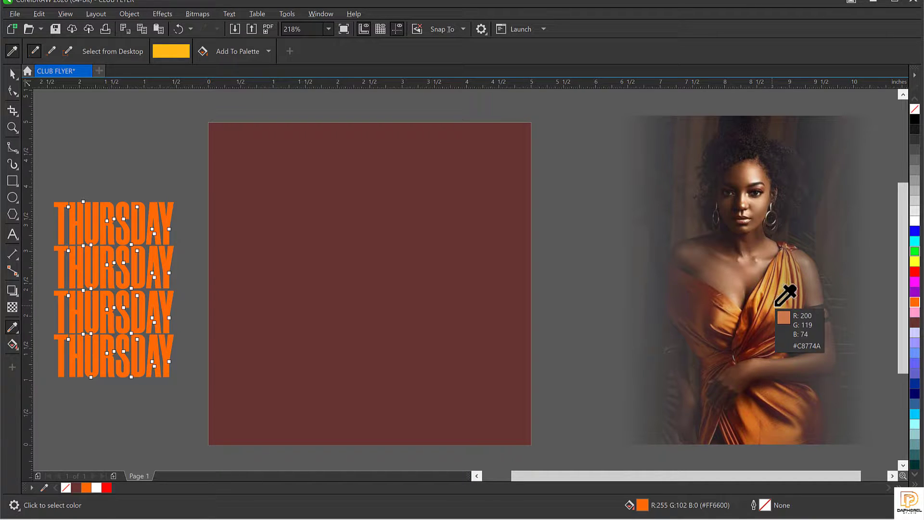
pyautogui.click(778, 307)
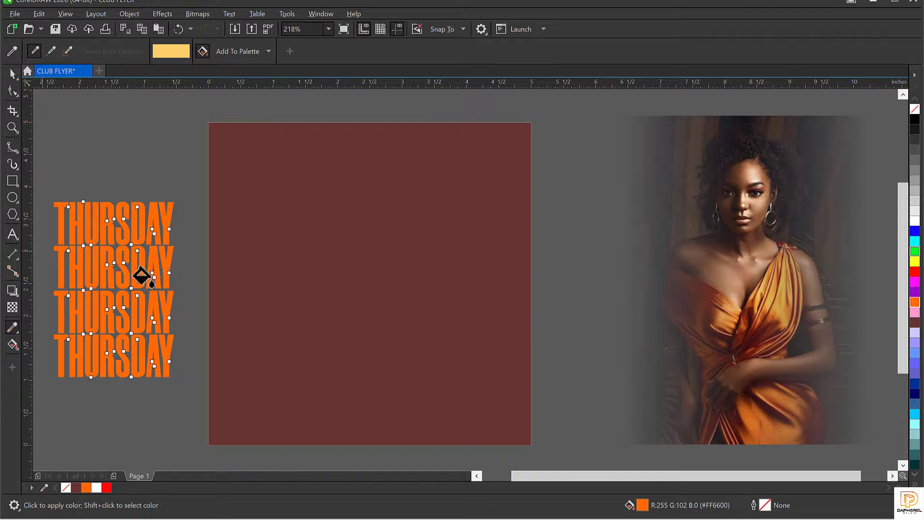
pyautogui.click(121, 295)
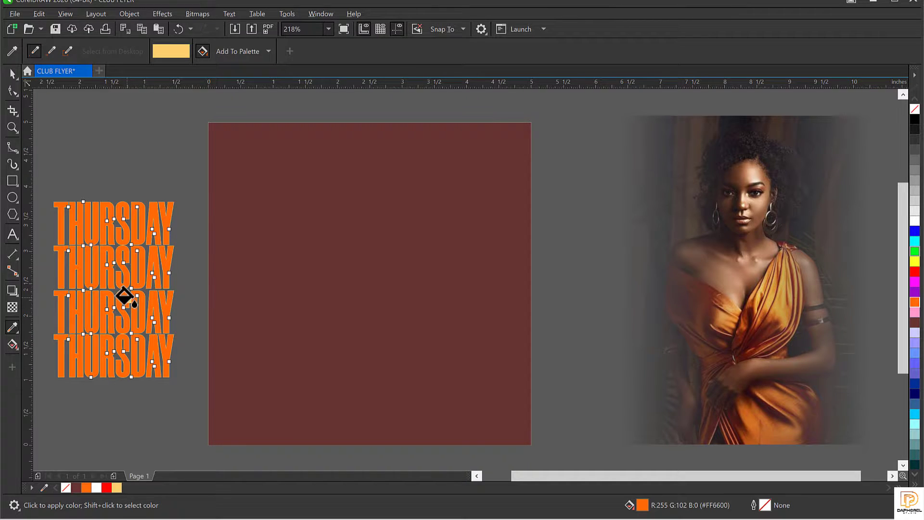
pyautogui.scroll(3, 124, 295)
pyautogui.click(134, 295)
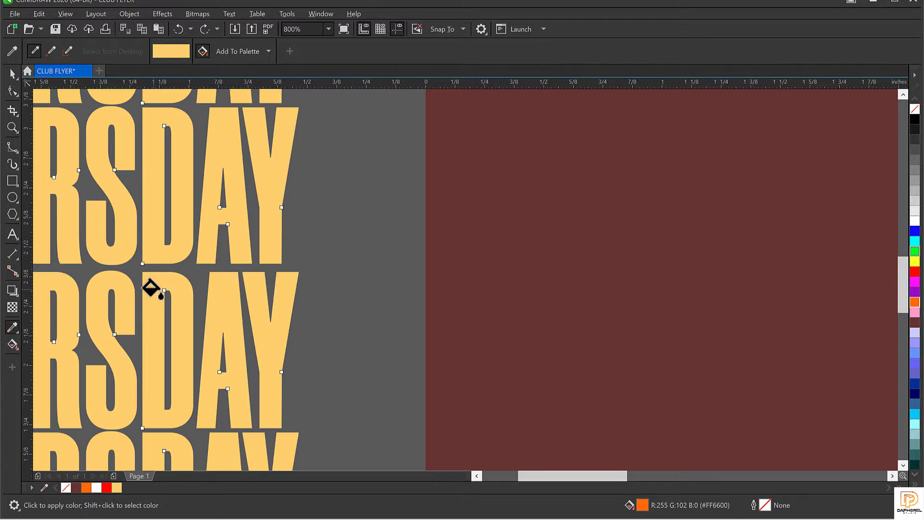
pyautogui.scroll(-4, 222, 283)
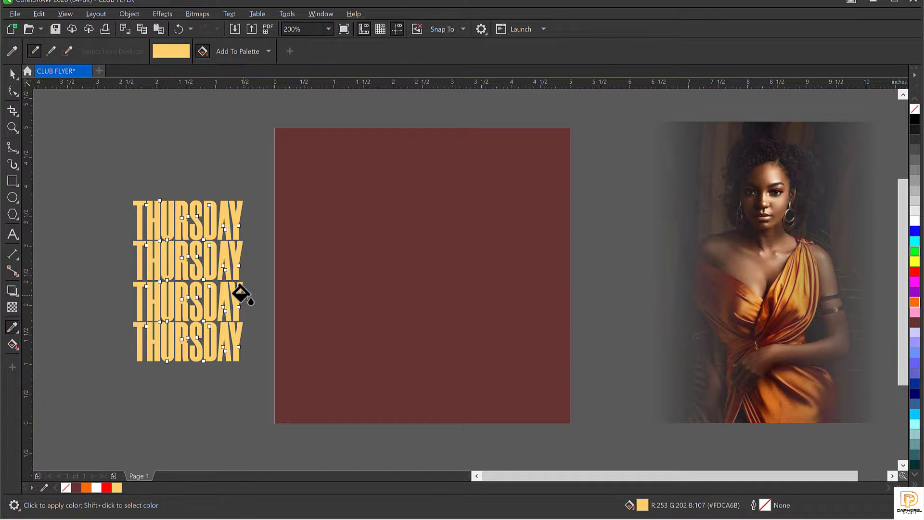
# Step: Drag the pale orange THURSDAY stack from the pasteboard onto the page's left side
pyautogui.press('space')
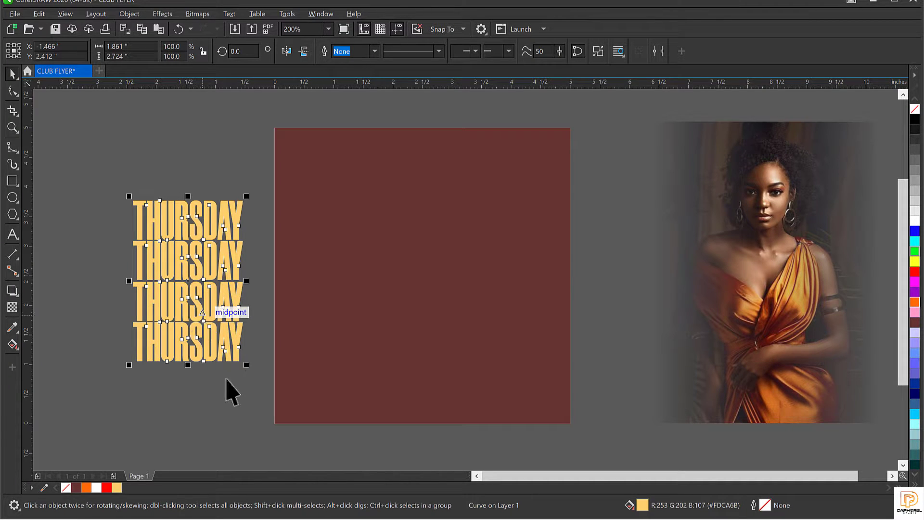
pyautogui.click(181, 259)
pyautogui.click(175, 247)
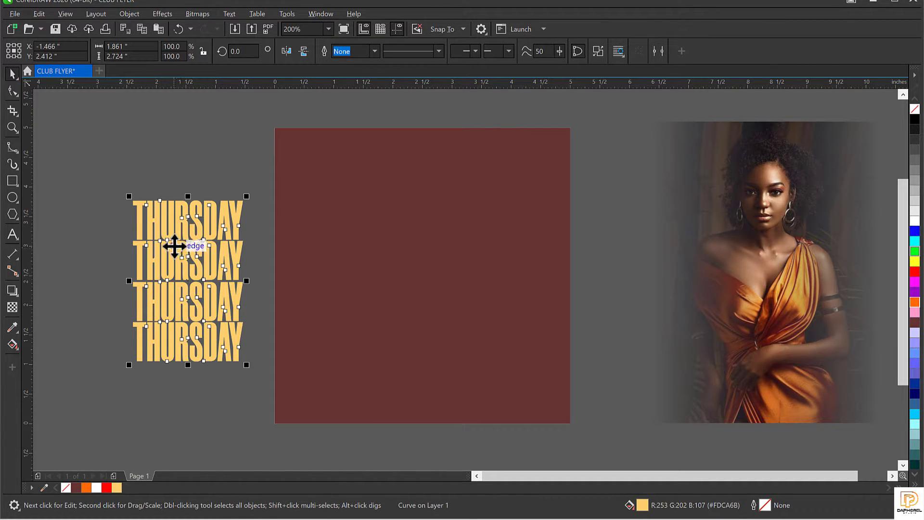
pyautogui.moveTo(174, 246); pyautogui.dragTo(322, 246)
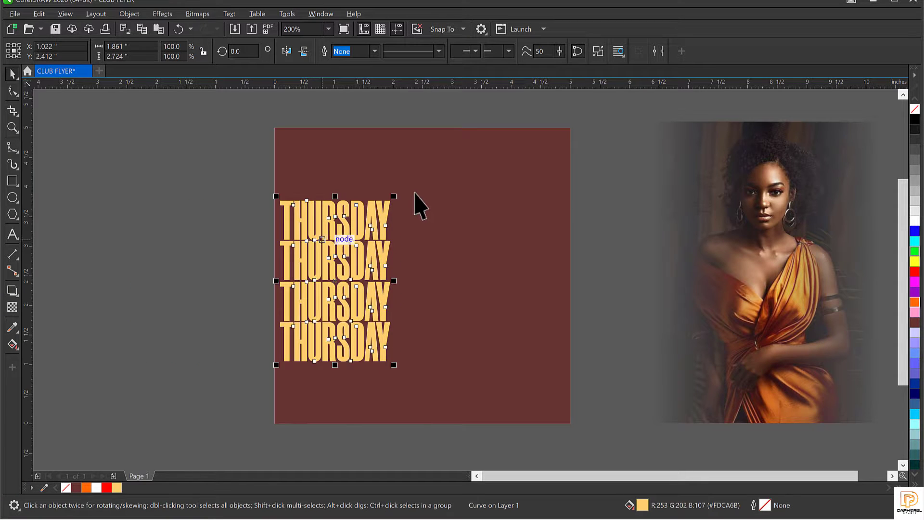
pyautogui.click(471, 129)
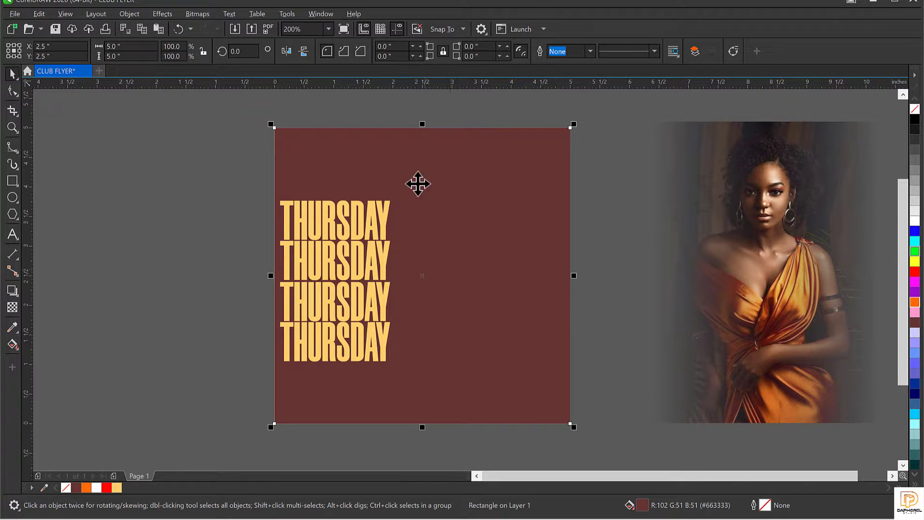
pyautogui.click(449, 218)
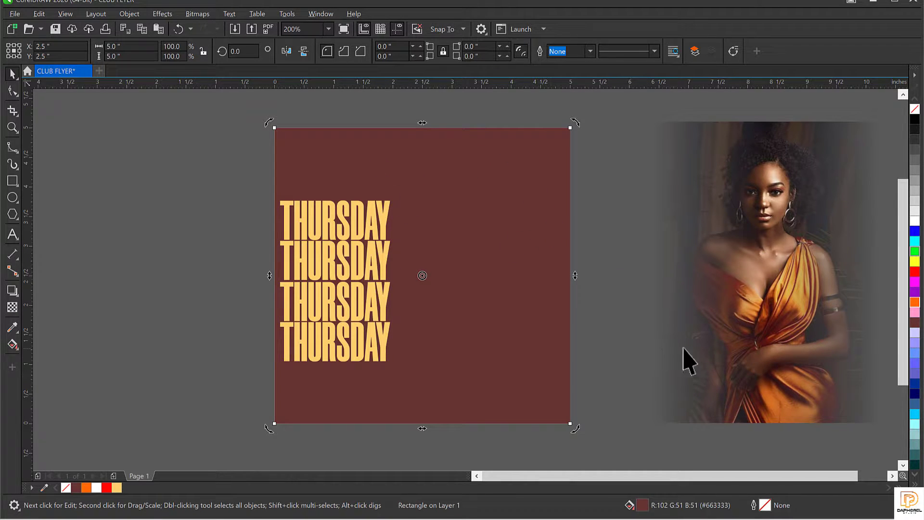
pyautogui.click(9, 327)
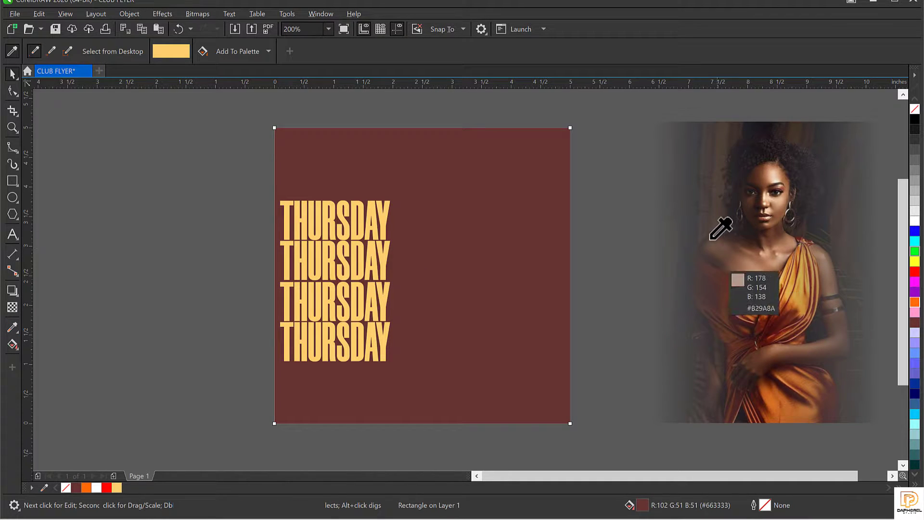
# Step: Fill the background square with the near-black #221C1E sampled from the photo's backdrop
pyautogui.click(768, 134)
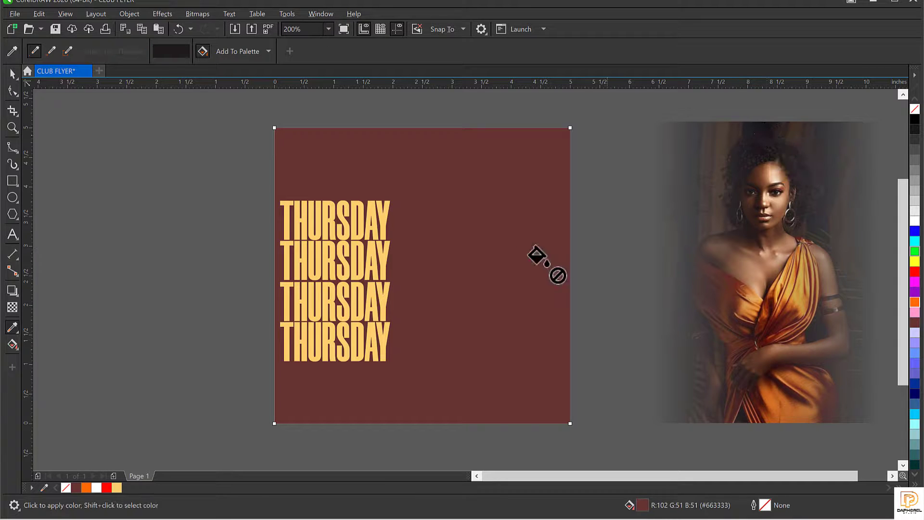
pyautogui.click(470, 236)
pyautogui.press('space')
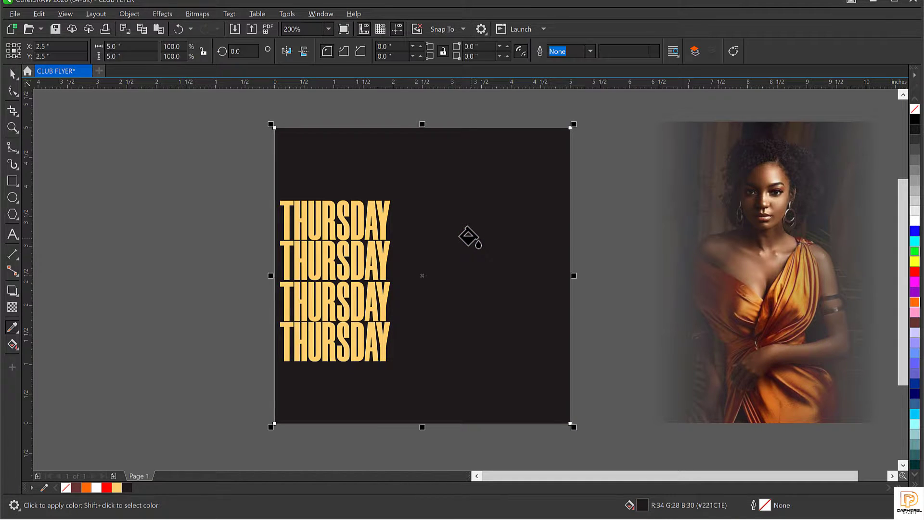
# Step: Select the THURSDAY stack, dark background and woman's photo in turn, ending on THURSDAY
pyautogui.click(337, 294)
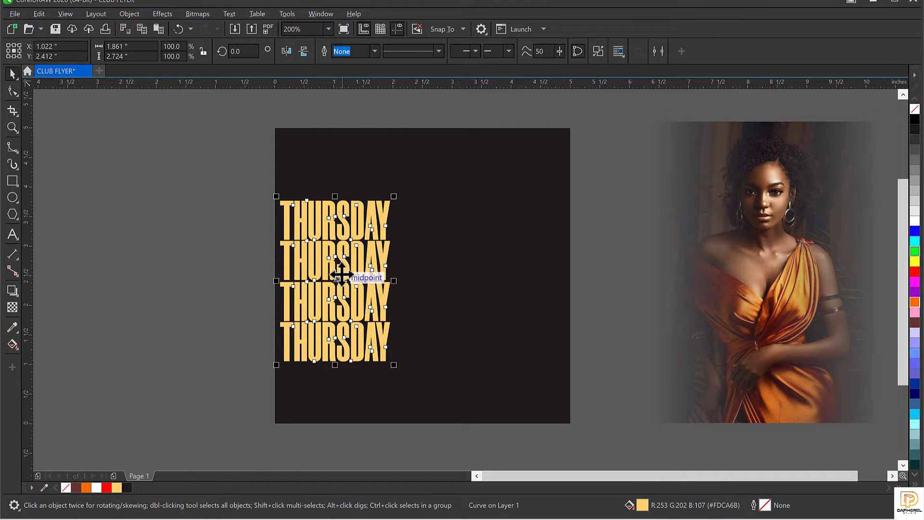
pyautogui.click(479, 246)
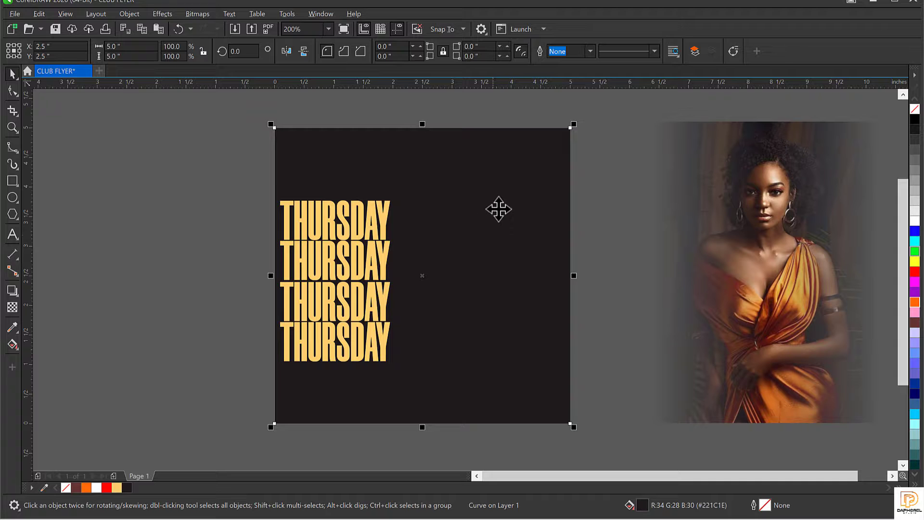
pyautogui.click(497, 215)
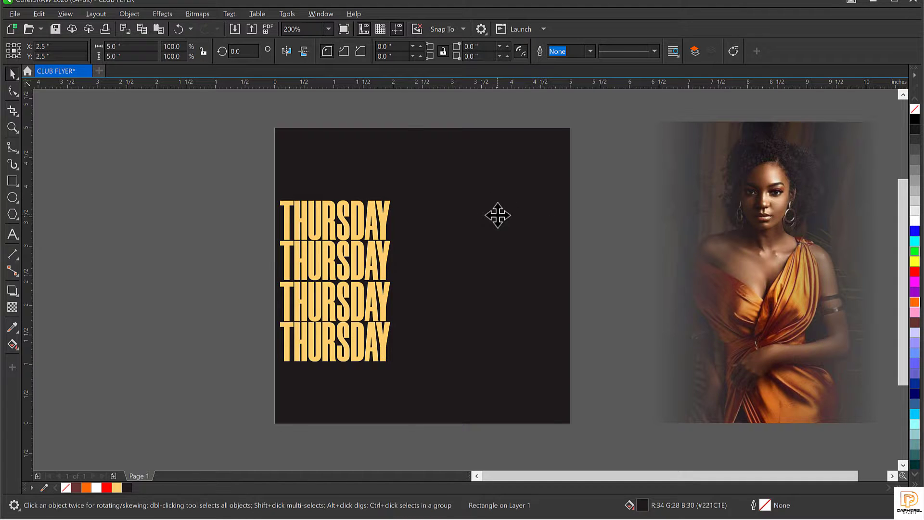
pyautogui.click(354, 260)
pyautogui.click(357, 260)
pyautogui.click(462, 248)
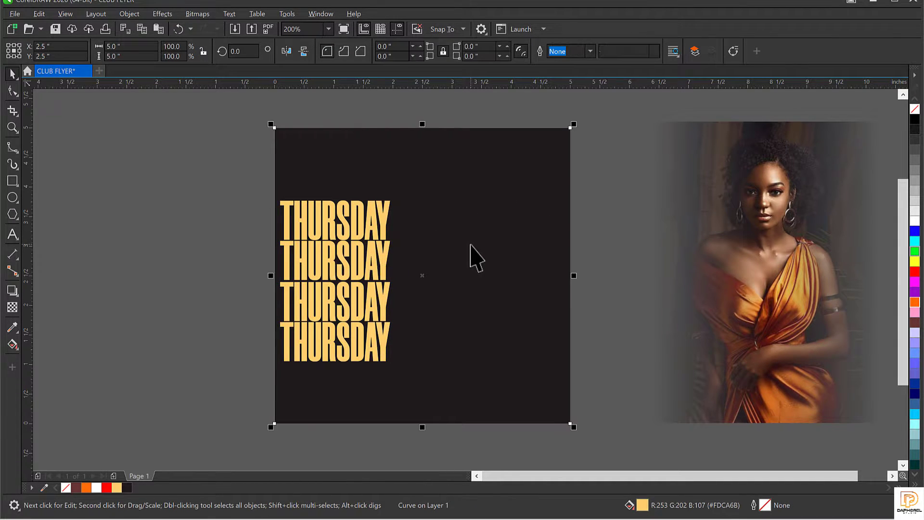
pyautogui.click(429, 287)
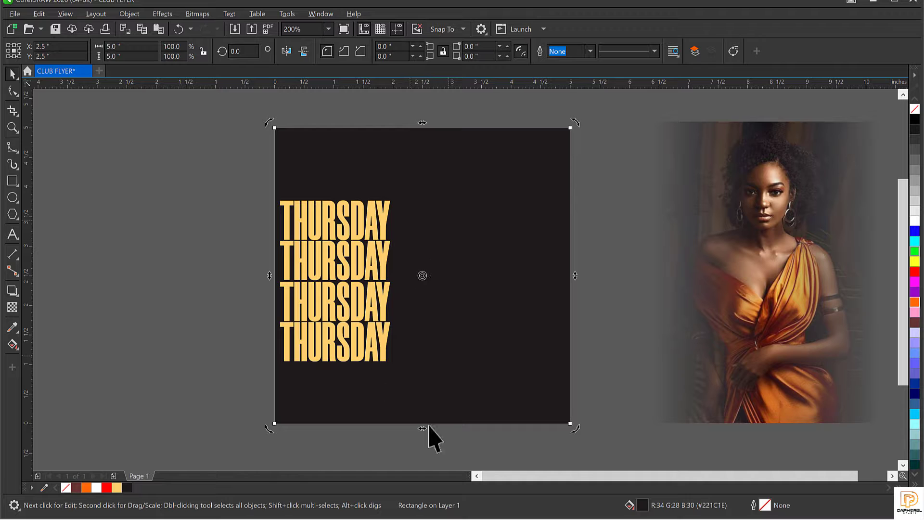
pyautogui.click(757, 252)
pyautogui.click(319, 280)
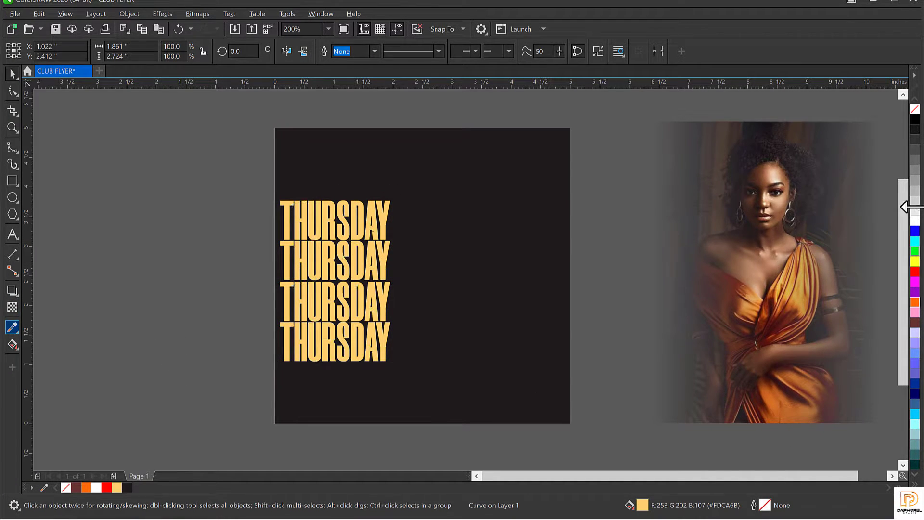
pyautogui.click(13, 328)
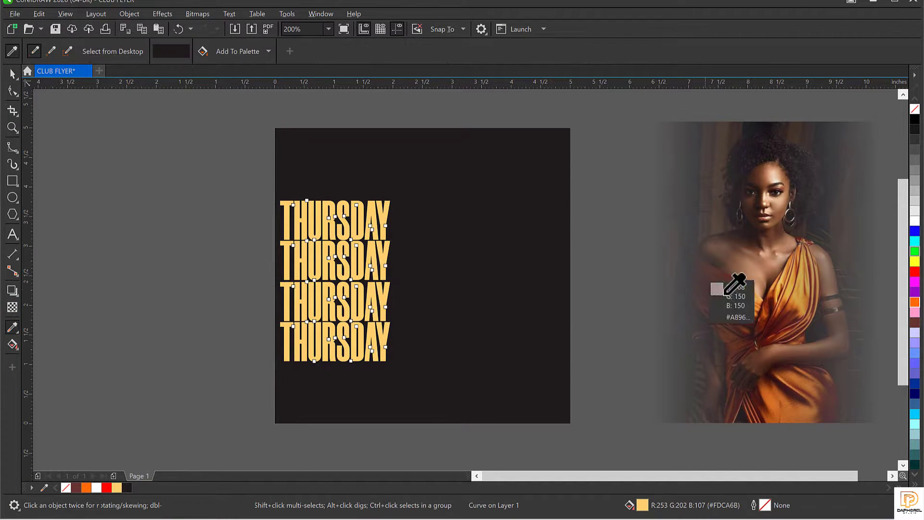
# Step: Fill THURSDAY with light orange #FCB25D sampled from the dress and drag it toward page centre
pyautogui.click(776, 317)
pyautogui.click(295, 263)
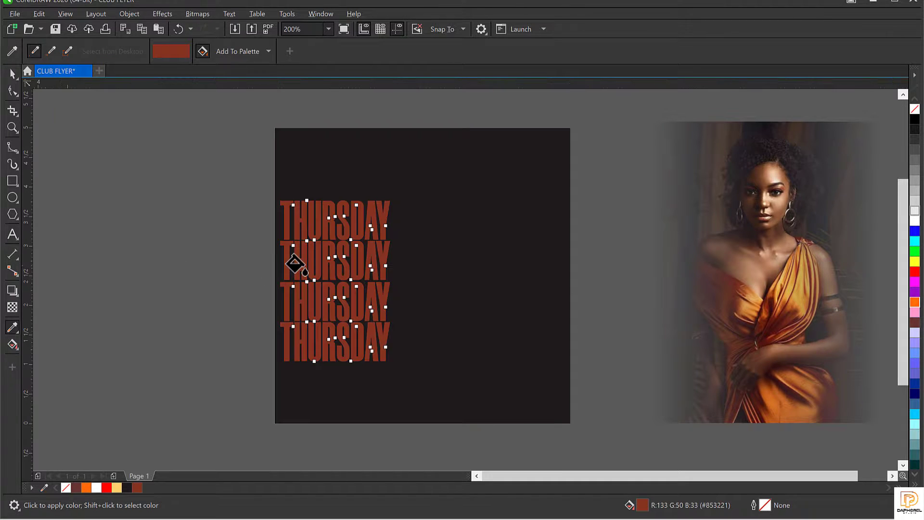
pyautogui.press('space')
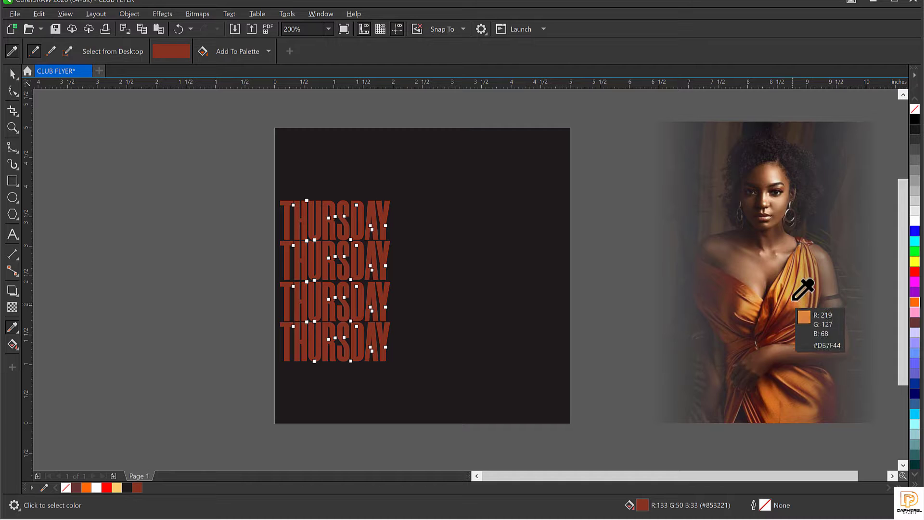
pyautogui.click(794, 300)
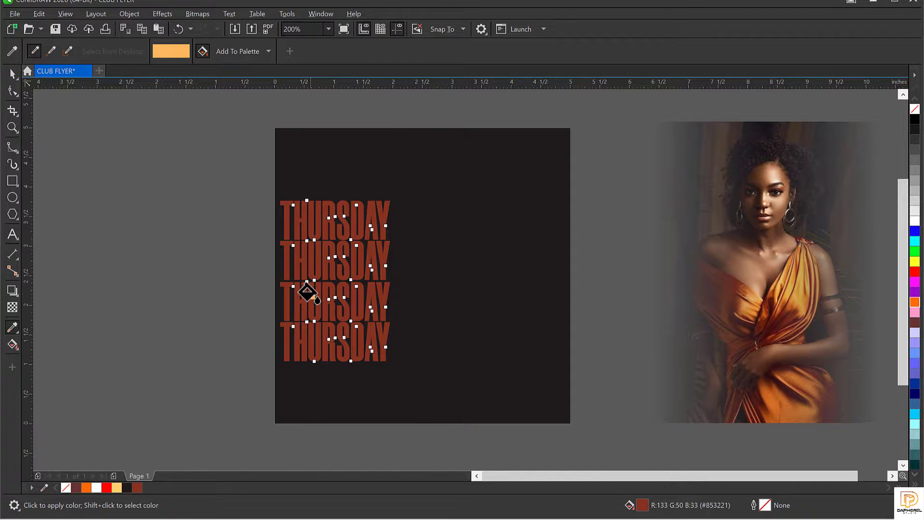
pyautogui.click(307, 292)
pyautogui.press('space')
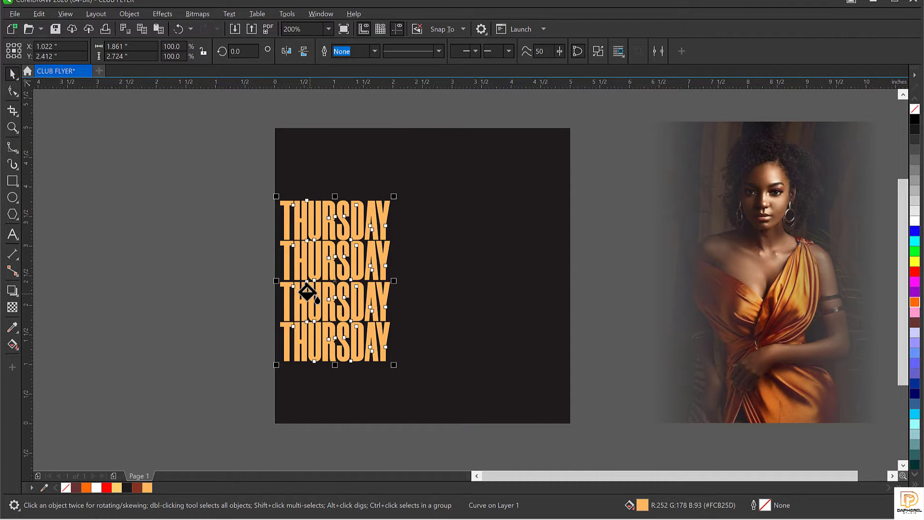
pyautogui.click(312, 271)
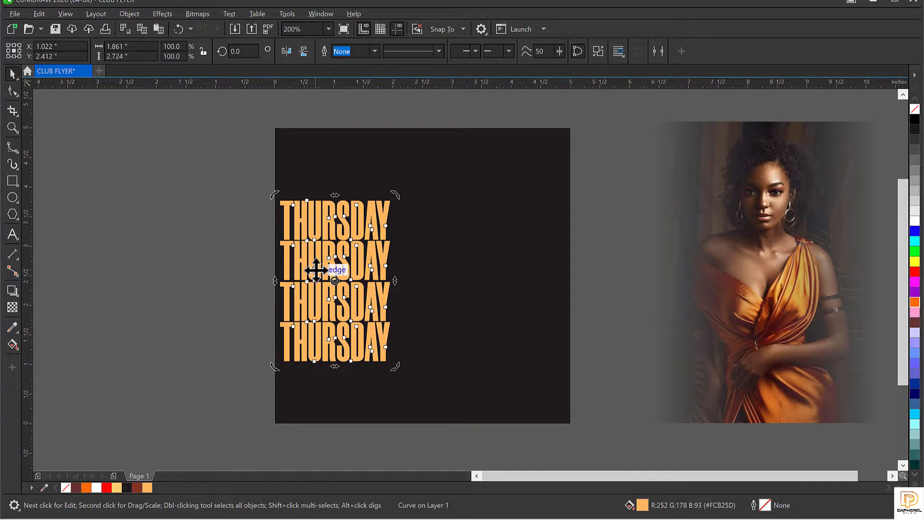
pyautogui.moveTo(316, 271); pyautogui.dragTo(415, 257)
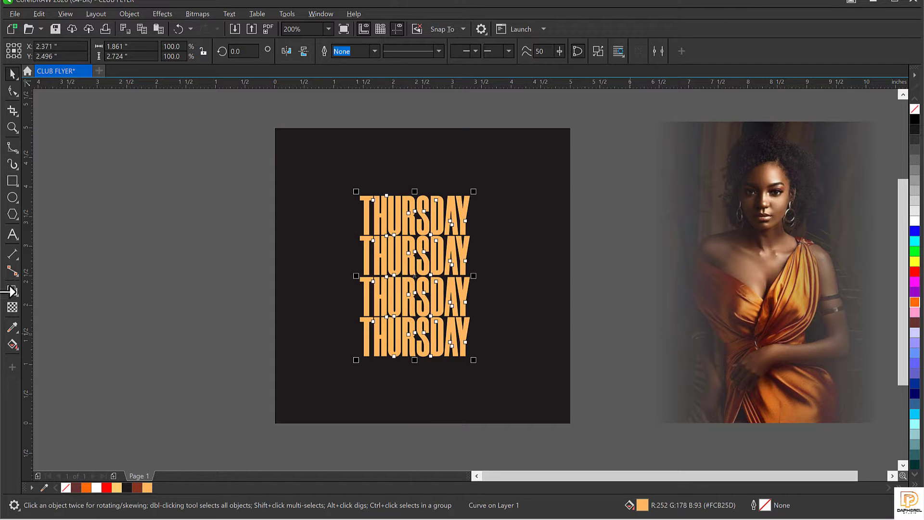
# Step: Apply an Elliptical fountain transparency to the THURSDAY stack
pyautogui.click(408, 245)
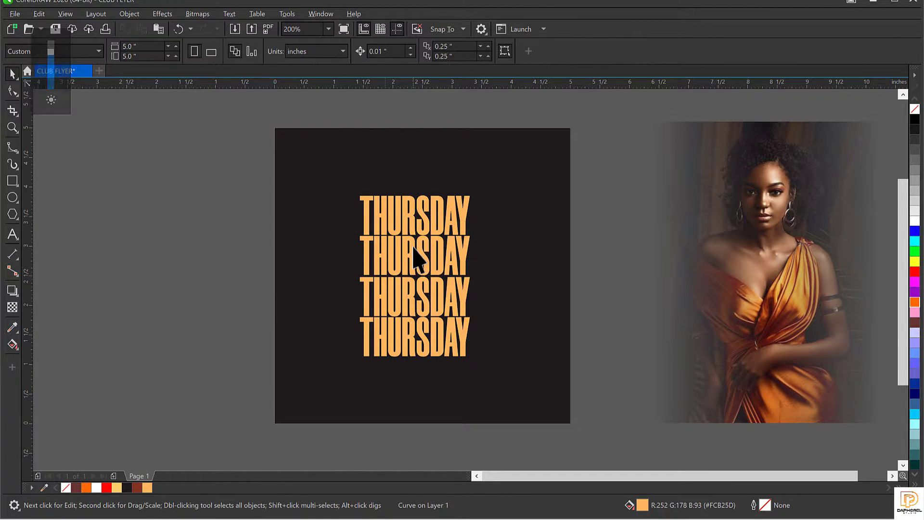
pyautogui.click(414, 248)
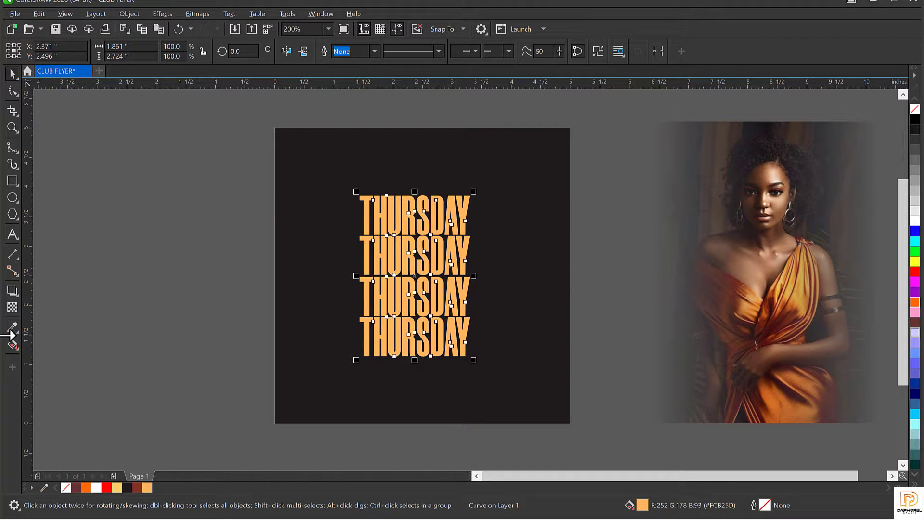
pyautogui.click(12, 308)
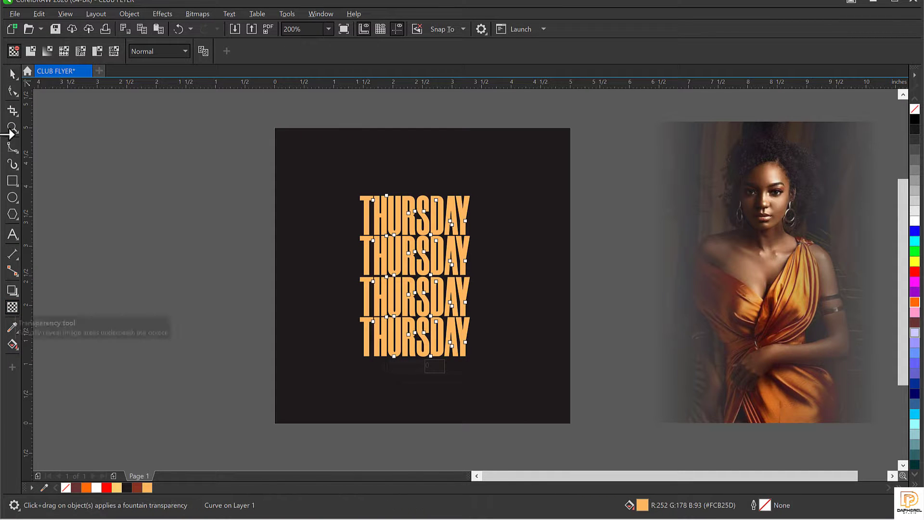
pyautogui.click(43, 51)
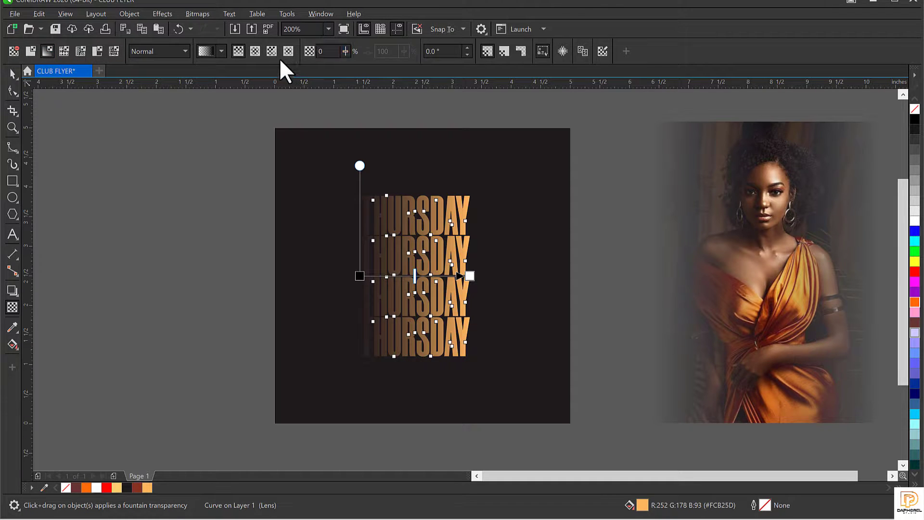
pyautogui.click(255, 51)
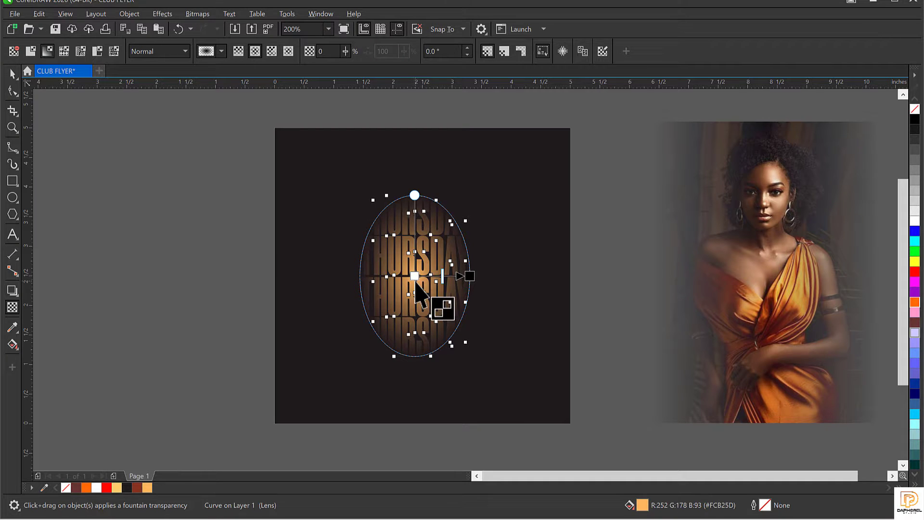
pyautogui.scroll(1, 417, 286)
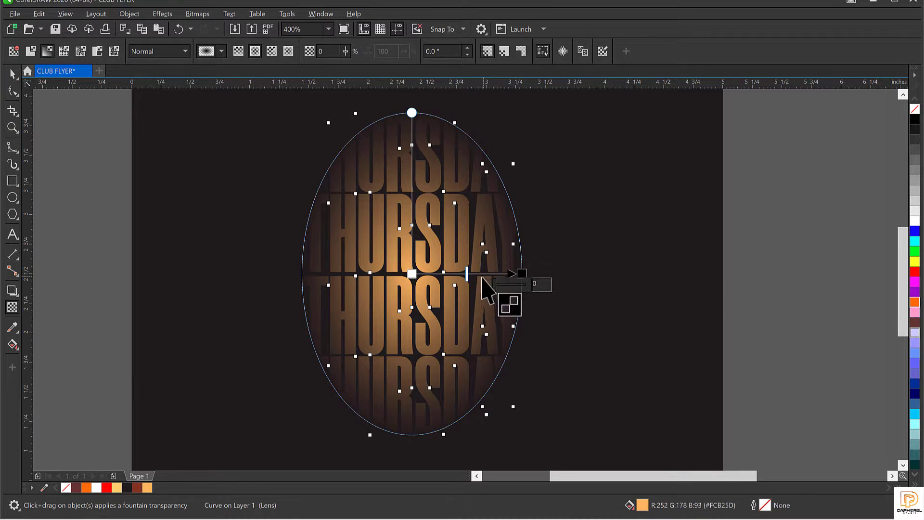
pyautogui.scroll(-1, 465, 274)
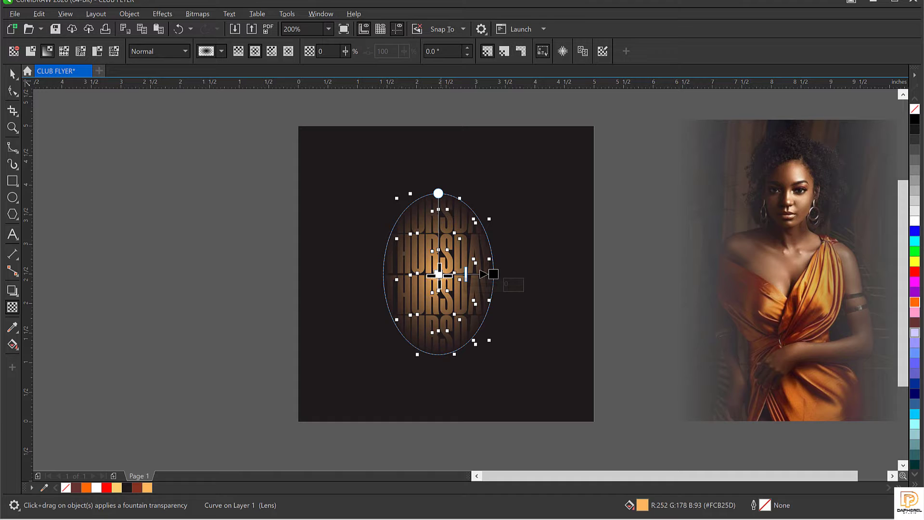
# Step: Undo the last transparency tweak and enlarge the faded THURSDAY stack to about 145%
pyautogui.hotkey('ctrl', 'z')
pyautogui.press('space')
pyautogui.click(469, 312)
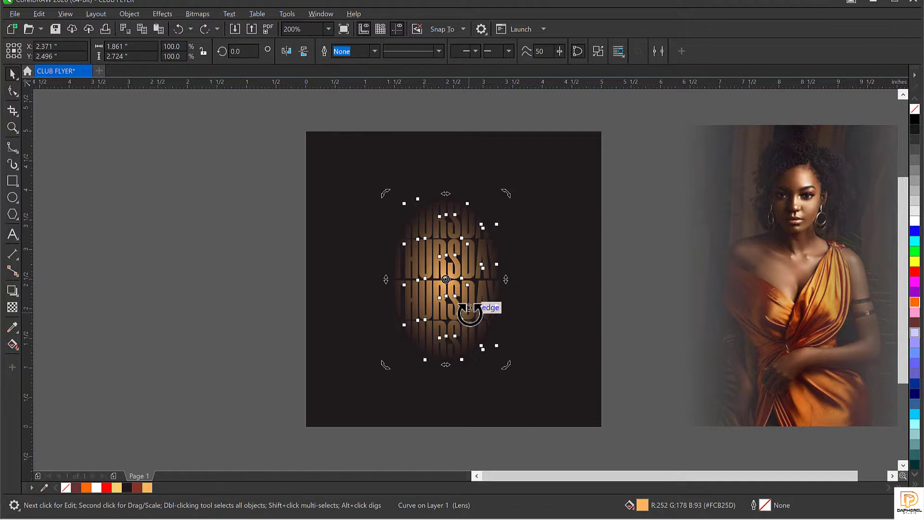
pyautogui.click(459, 247)
pyautogui.press('space')
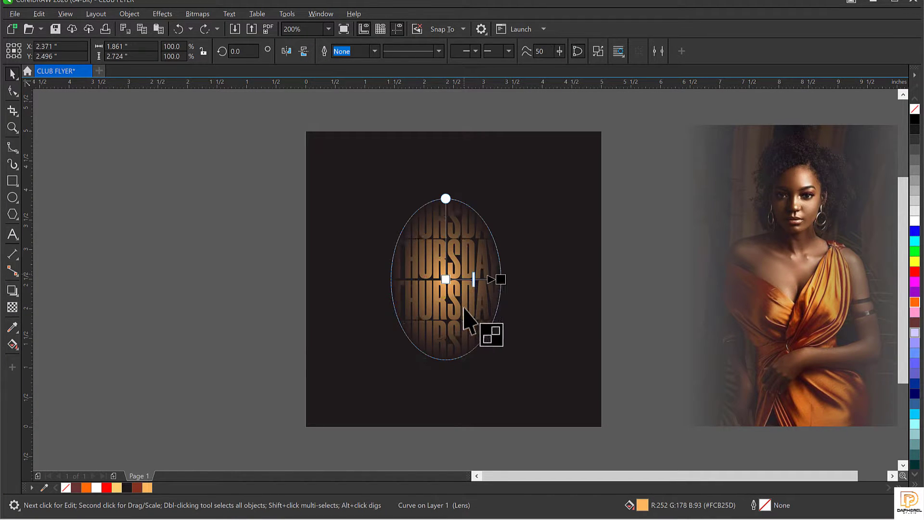
pyautogui.press('space')
pyautogui.moveTo(505, 364); pyautogui.dragTo(524, 405)
# Step: Tighten the elliptical fade so the glow concentrates on the middle THURSDAY words
pyautogui.click(461, 302)
pyautogui.press('space')
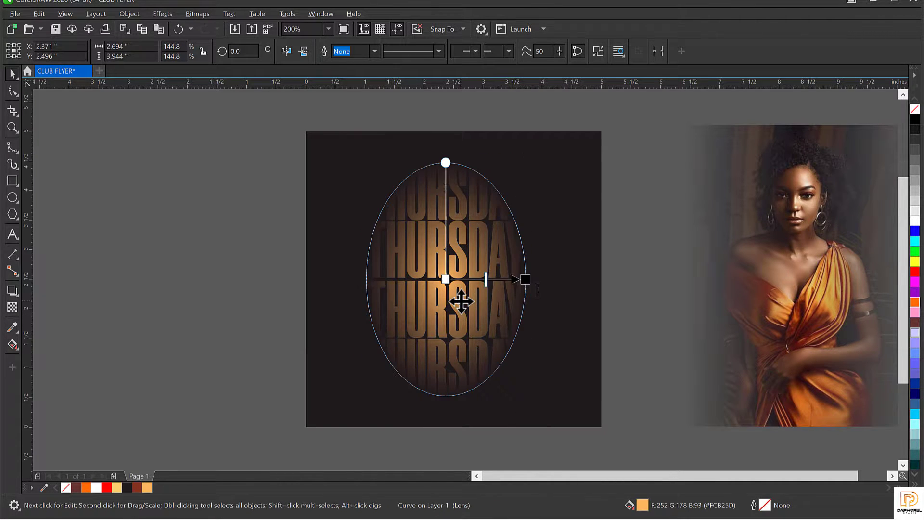
pyautogui.hotkey('ctrl', 'pagedown')
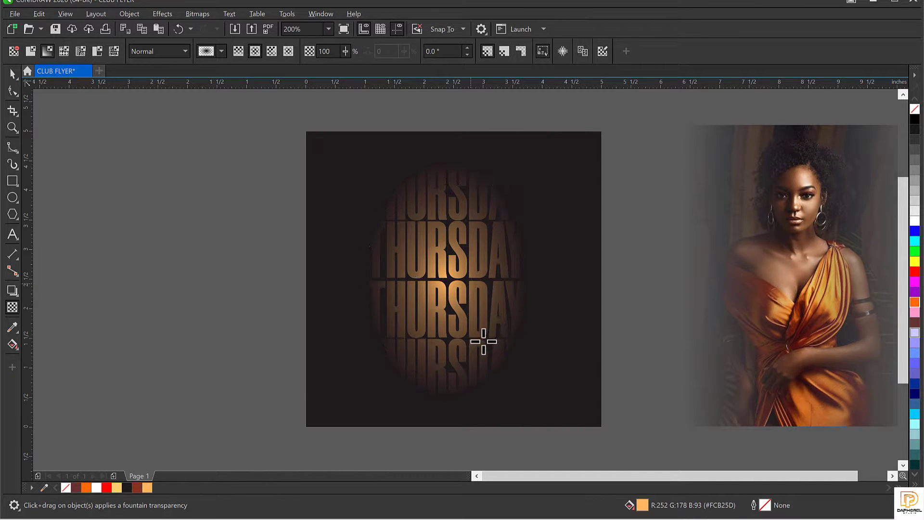
pyautogui.scroll(1, 472, 282)
pyautogui.scroll(1, 472, 282)
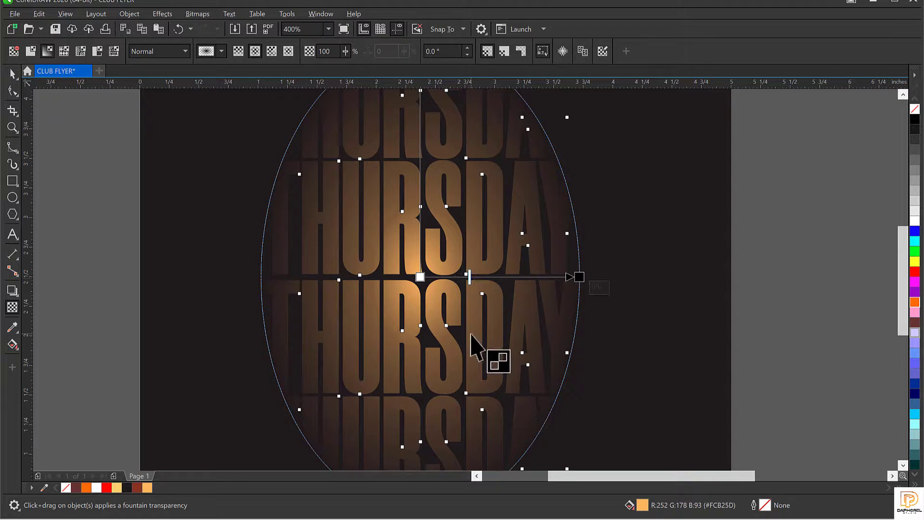
pyautogui.press('space')
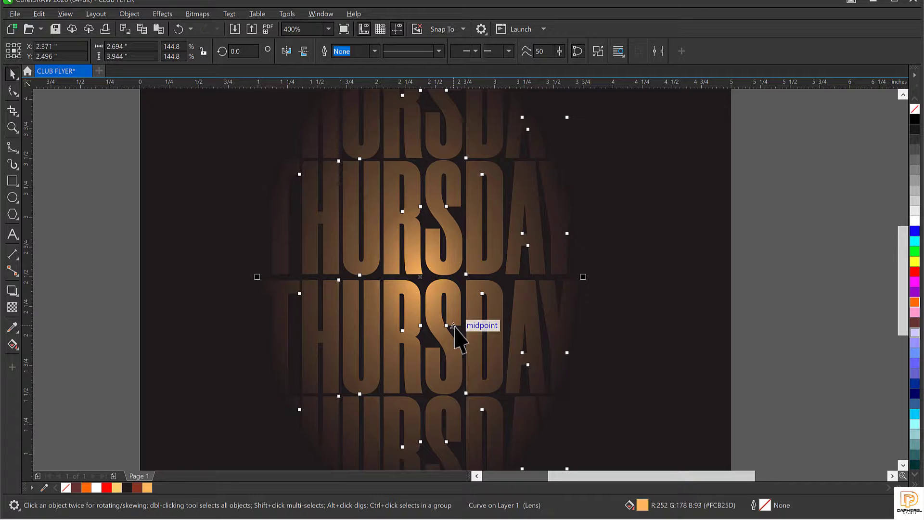
pyautogui.press('space')
pyautogui.scroll(-2, 436, 298)
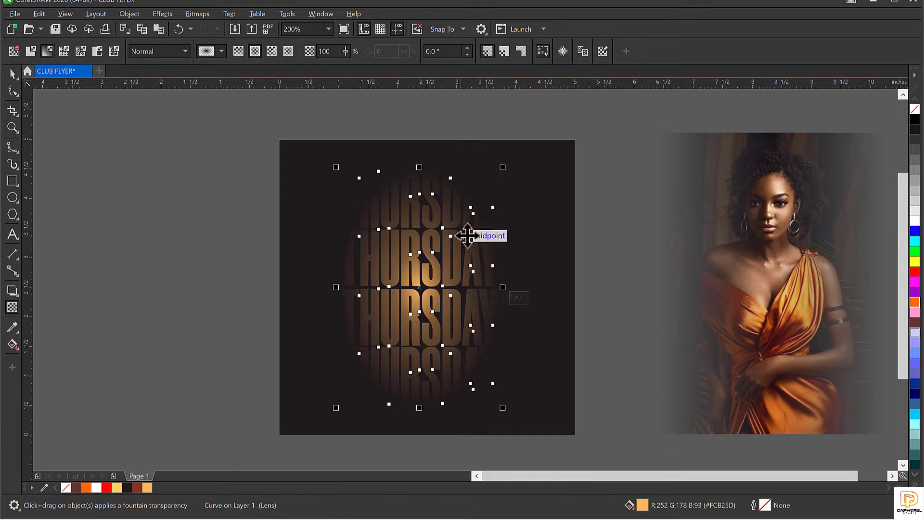
pyautogui.press('space')
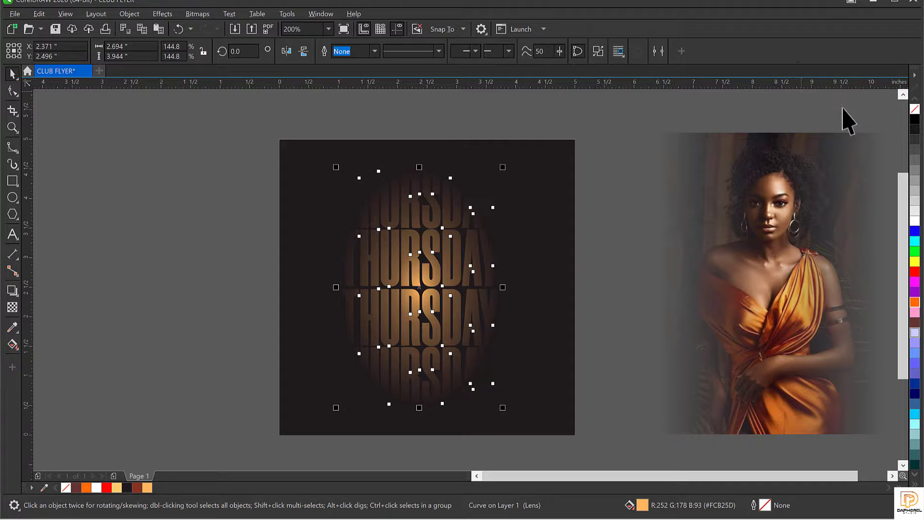
pyautogui.click(466, 253)
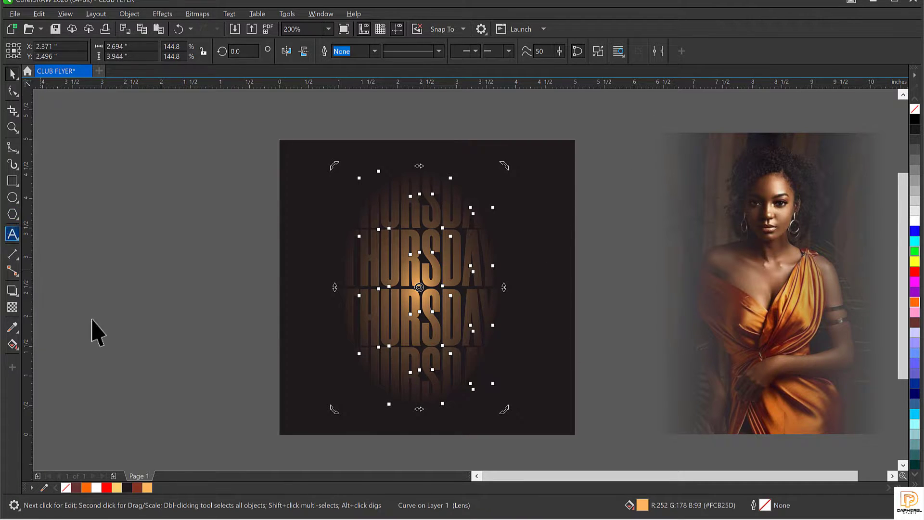
pyautogui.click(418, 256)
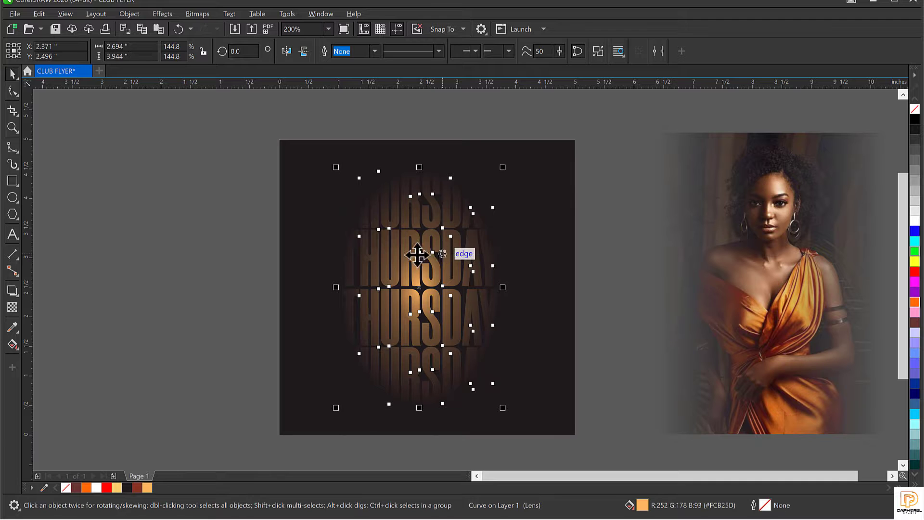
# Step: PowerClip the THURSDAY ellipse inside the dark square background
pyautogui.moveTo(417, 256); pyautogui.dragTo(179, 273)
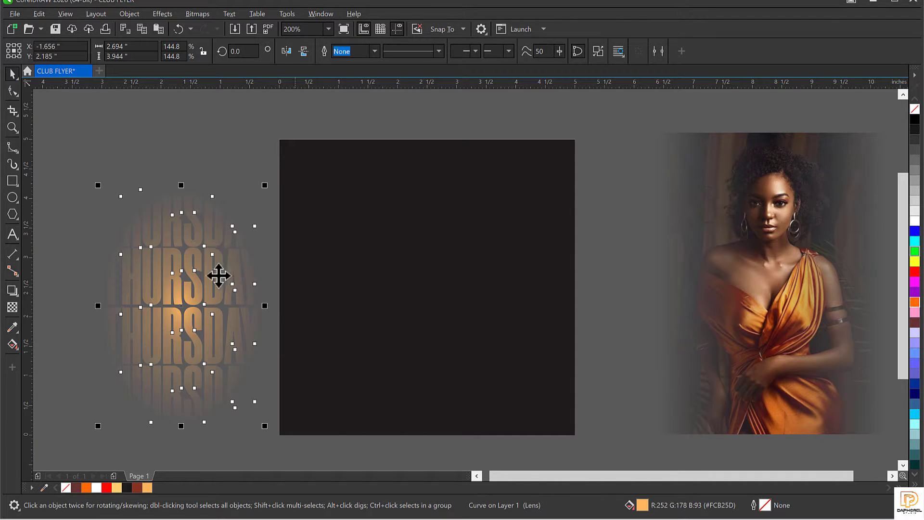
pyautogui.hotkey('ctrl', 'z')
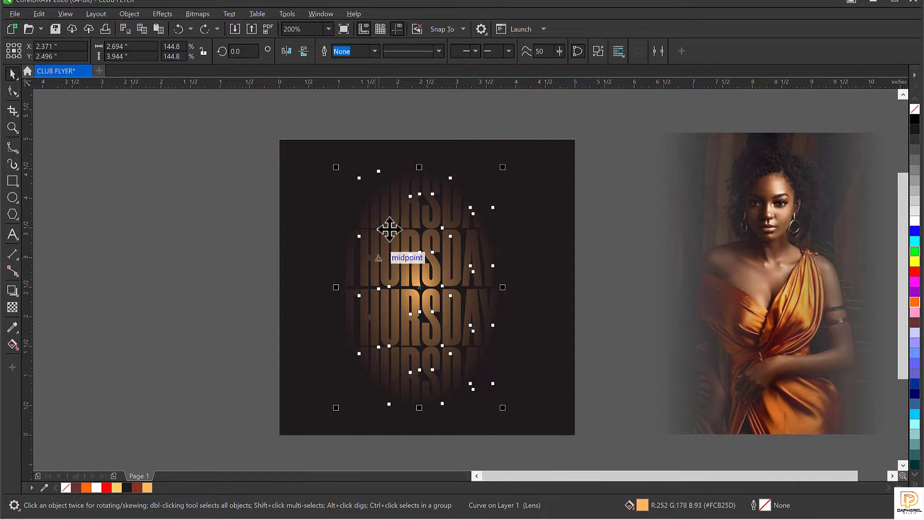
pyautogui.rightClick(418, 253)
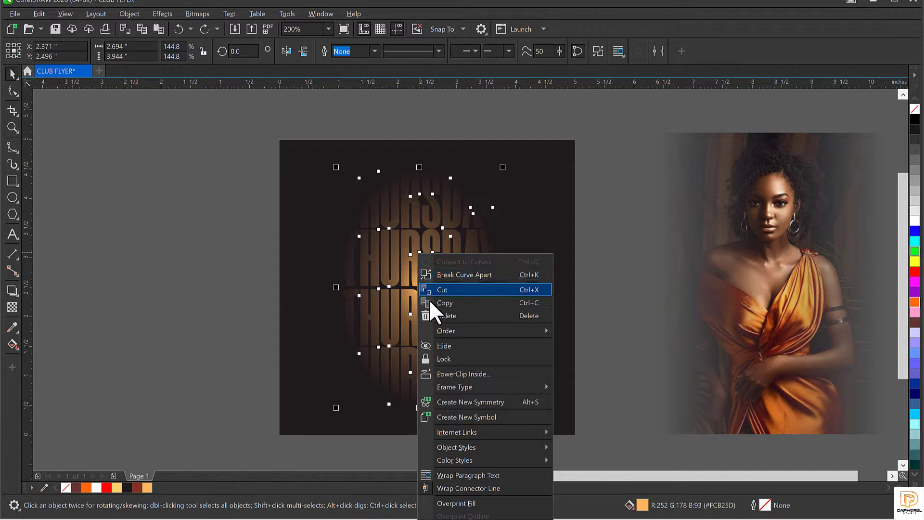
pyautogui.click(455, 373)
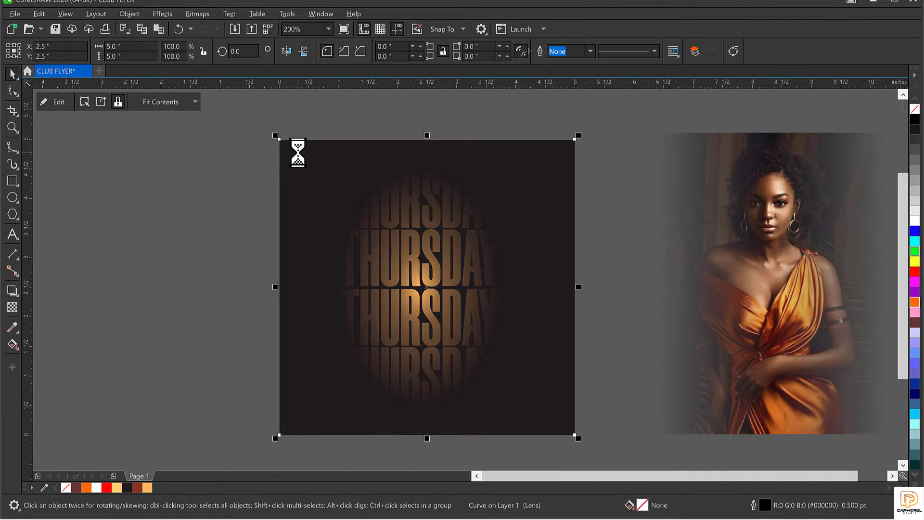
# Step: Drag the new flyer frame down-left off the page
pyautogui.click(368, 194)
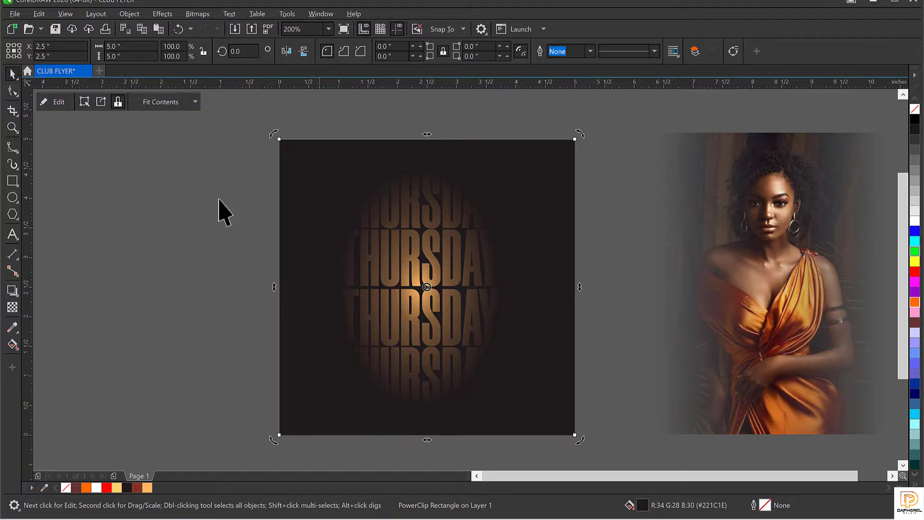
pyautogui.click(200, 222)
pyautogui.click(404, 186)
pyautogui.moveTo(458, 190); pyautogui.dragTo(351, 235)
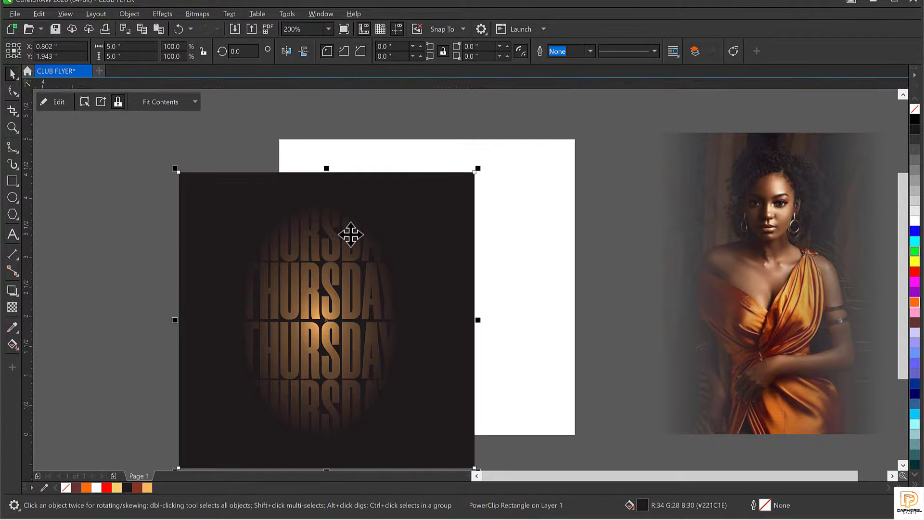
# Step: Edit the PowerClip contents twice, shifting THURSDAY right until it's cropped at the flyer's edge
pyautogui.press('p')
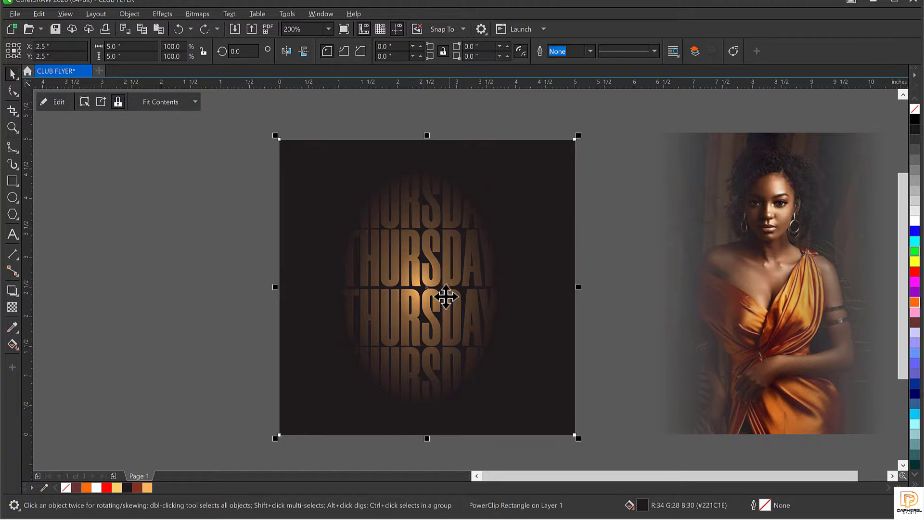
pyautogui.doubleClick(439, 245)
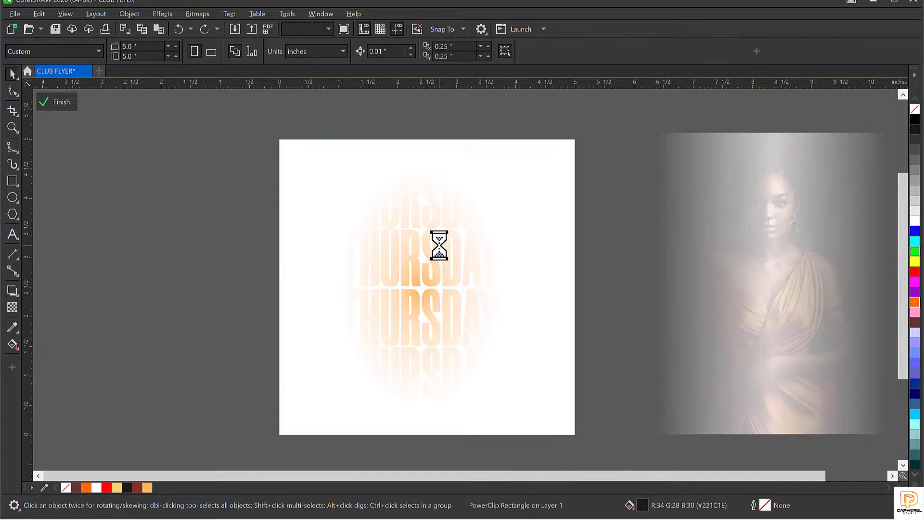
pyautogui.moveTo(417, 248); pyautogui.dragTo(483, 242)
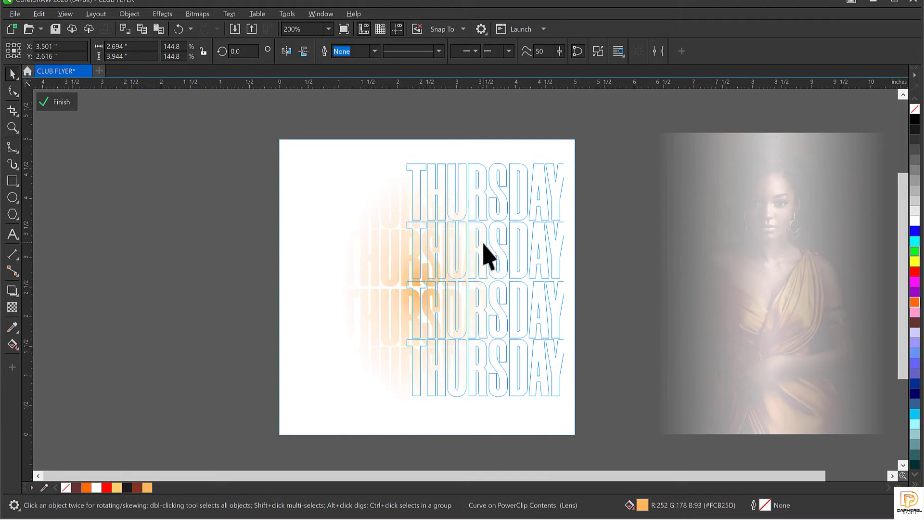
pyautogui.keyDown('ctrl'); pyautogui.click(201, 236); pyautogui.keyUp('ctrl')
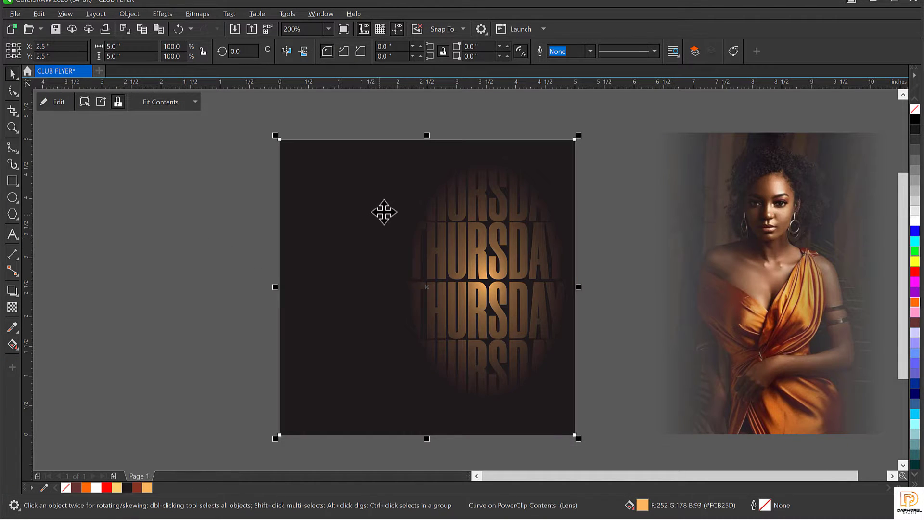
pyautogui.doubleClick(361, 179)
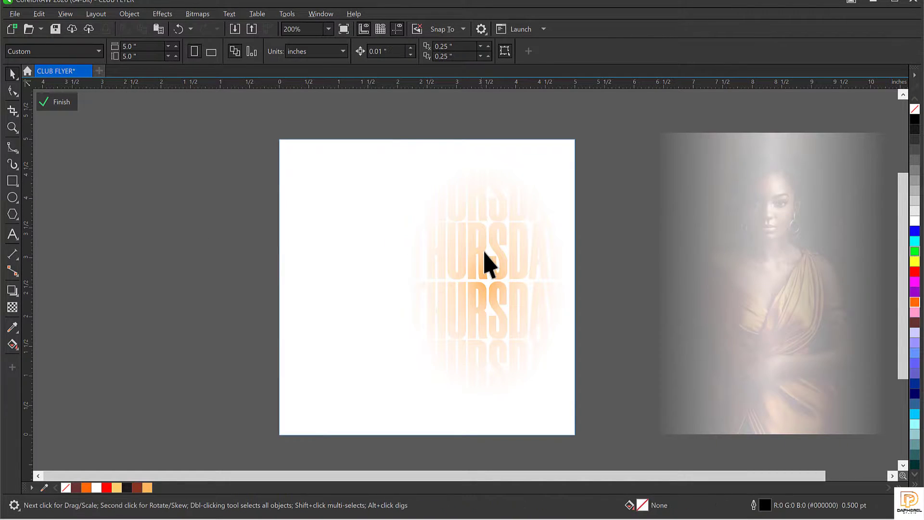
pyautogui.moveTo(478, 231); pyautogui.dragTo(510, 243)
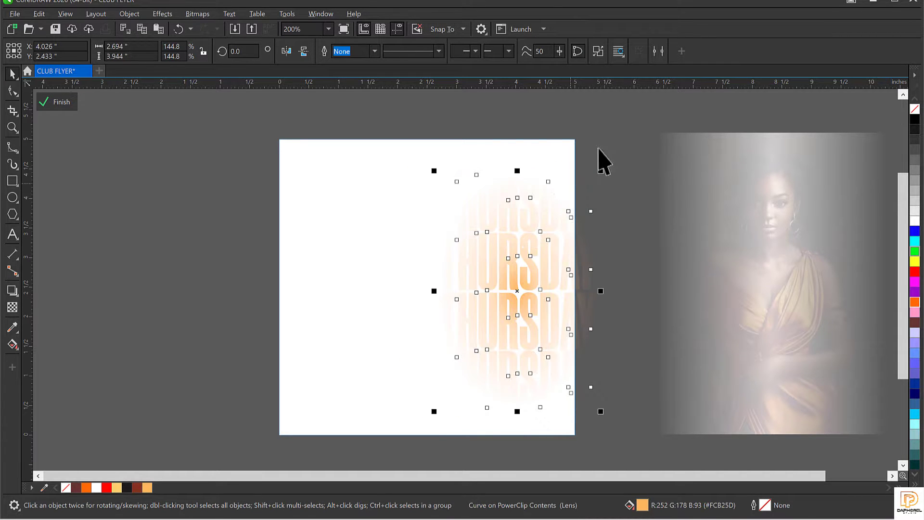
pyautogui.keyDown('ctrl'); pyautogui.click(609, 140); pyautogui.keyUp('ctrl')
pyautogui.click(510, 251)
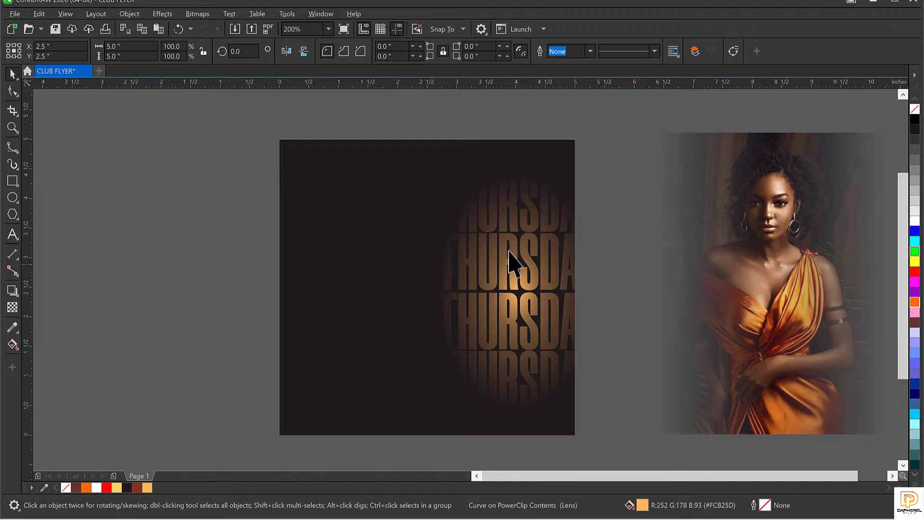
# Step: Nudge the woman photo left, then cut it to the clipboard with Ctrl+X
pyautogui.click(790, 267)
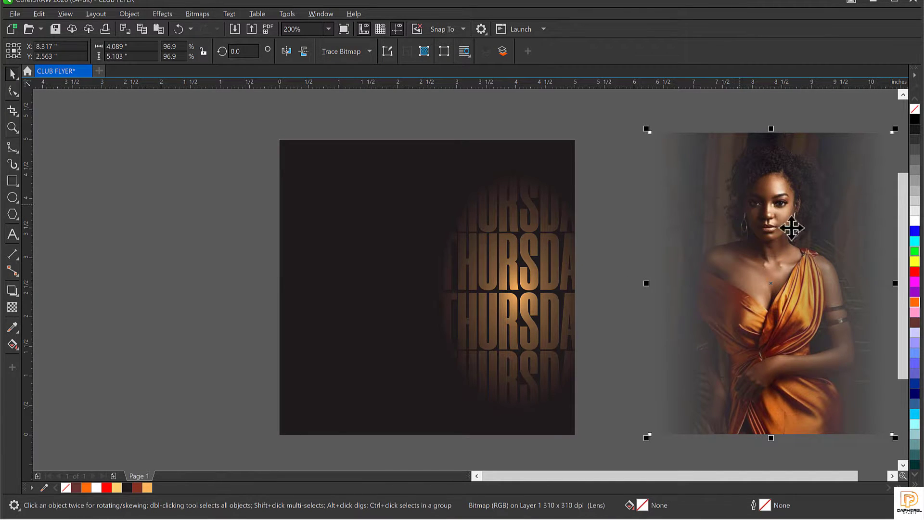
pyautogui.moveTo(794, 227); pyautogui.dragTo(769, 211)
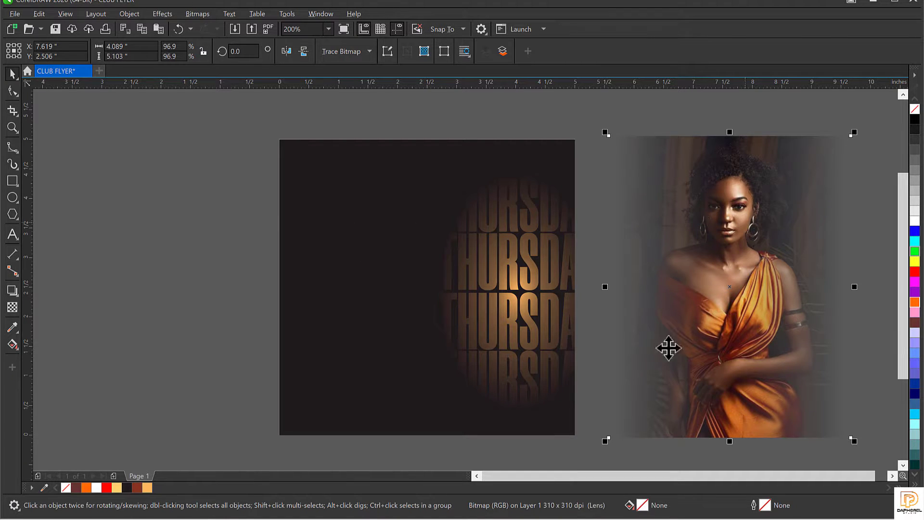
pyautogui.click(542, 301)
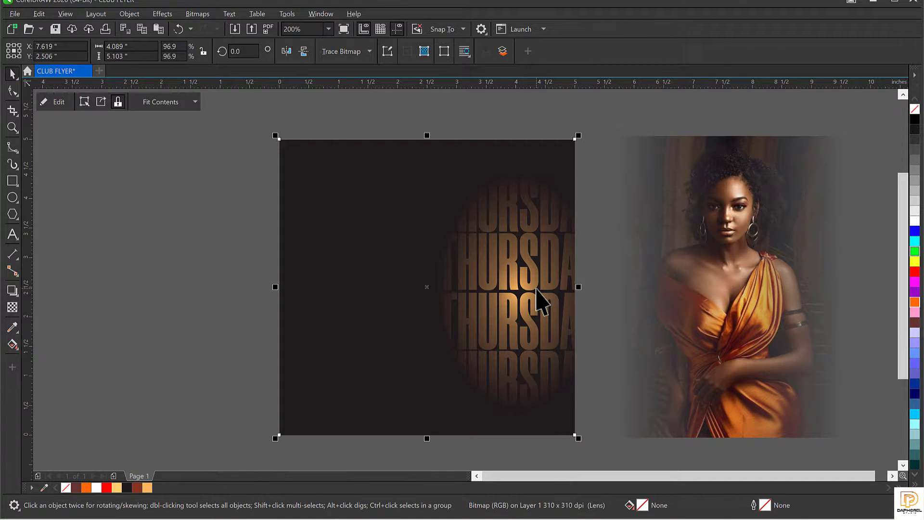
pyautogui.click(734, 279)
pyautogui.rightClick(735, 279)
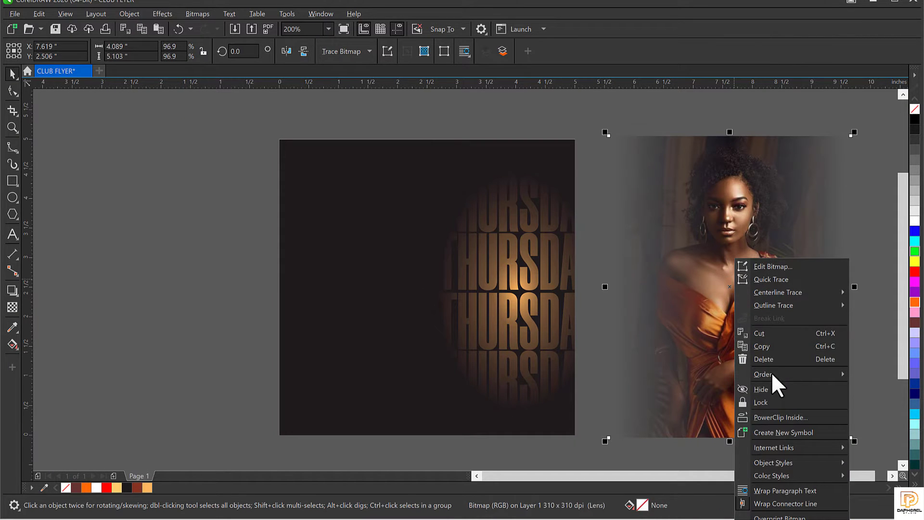
pyautogui.click(777, 417)
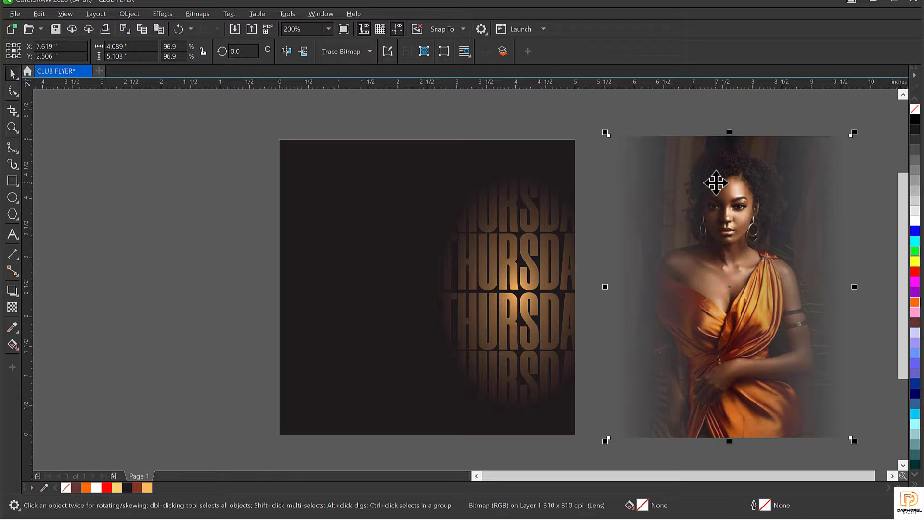
pyautogui.hotkey('ctrl', 'x')
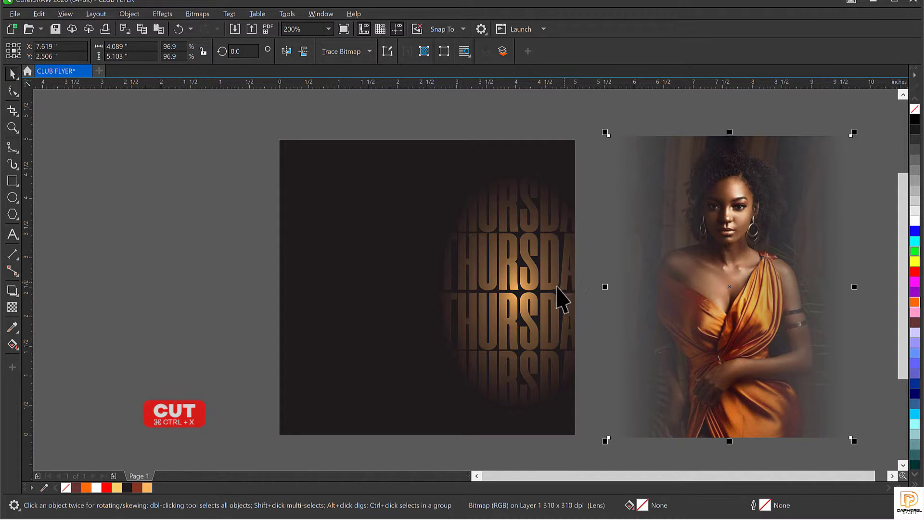
pyautogui.hotkey('ctrl', 'x')
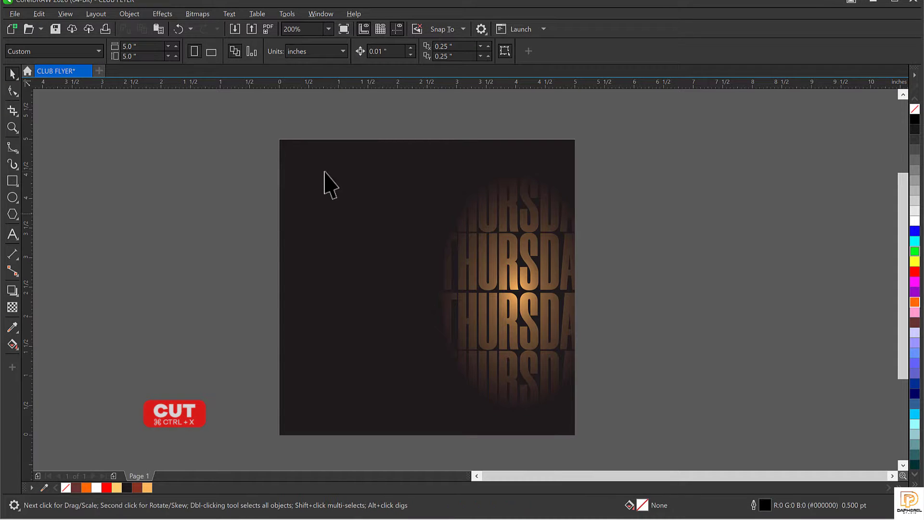
# Step: Paste the woman photo into the flyer frame's contents and centre it over the dark square
pyautogui.doubleClick(348, 190)
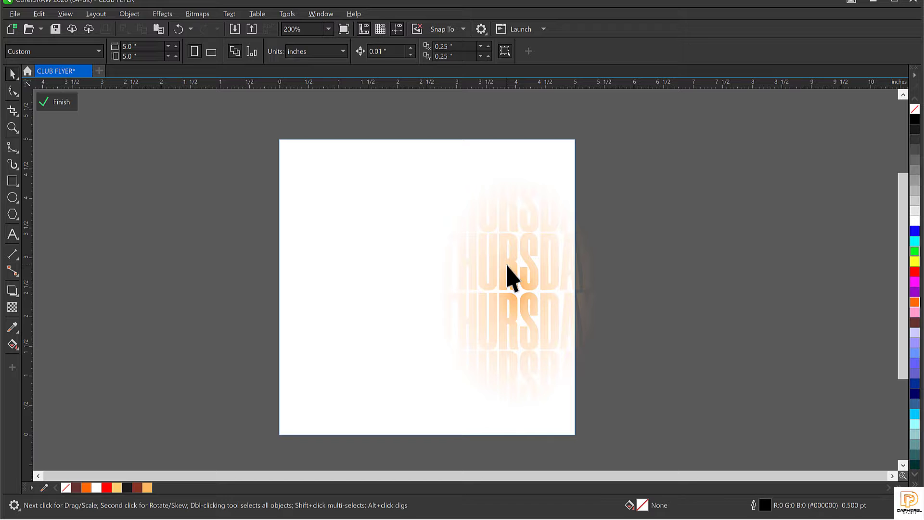
pyautogui.hotkey('ctrl', 'v')
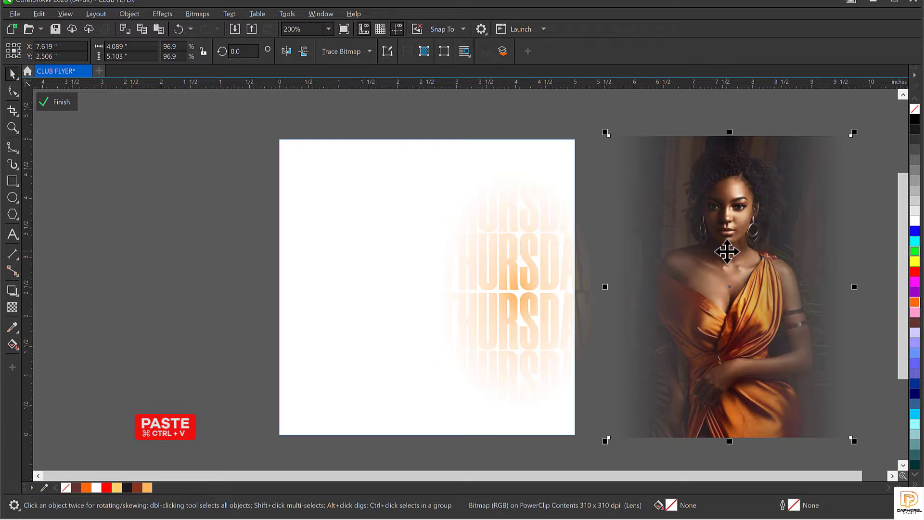
pyautogui.moveTo(722, 250); pyautogui.dragTo(386, 268)
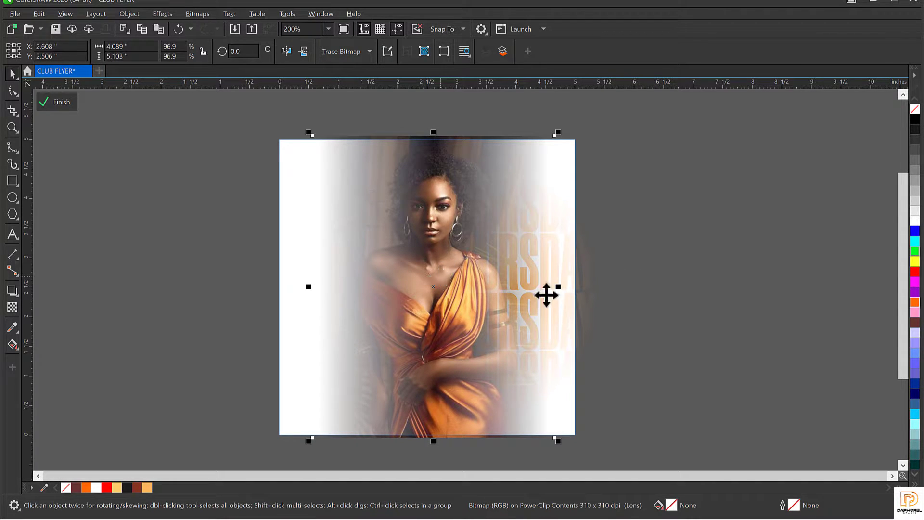
pyautogui.click(56, 99)
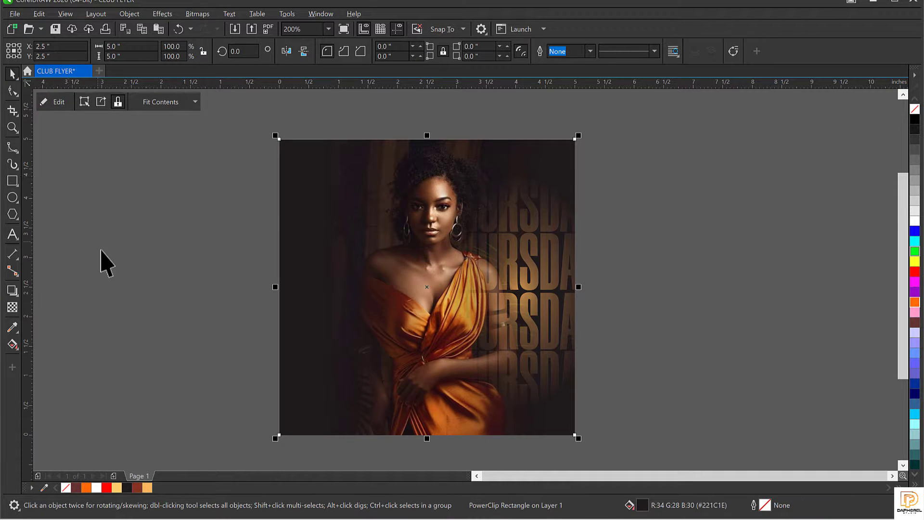
# Step: Inside the flyer frame, move the woman's photo left and scale the THURSDAY text to 133.5%
pyautogui.click(101, 250)
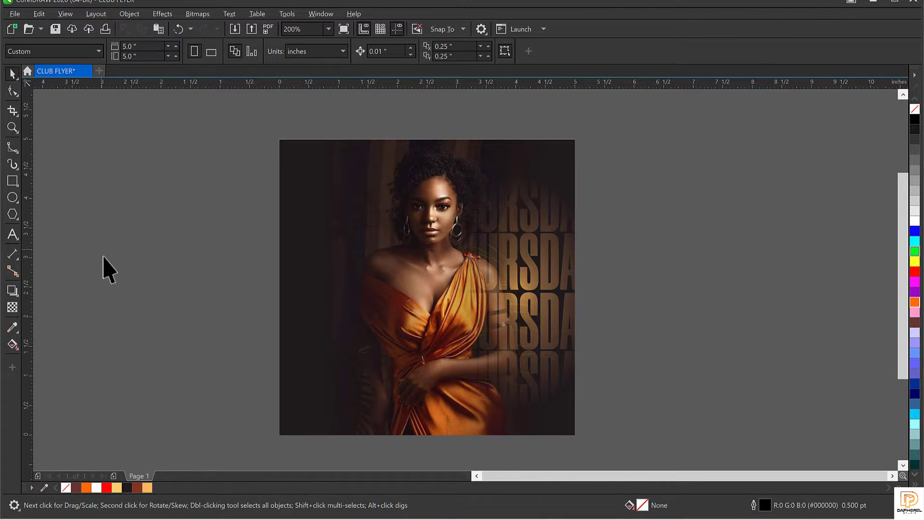
pyautogui.click(538, 265)
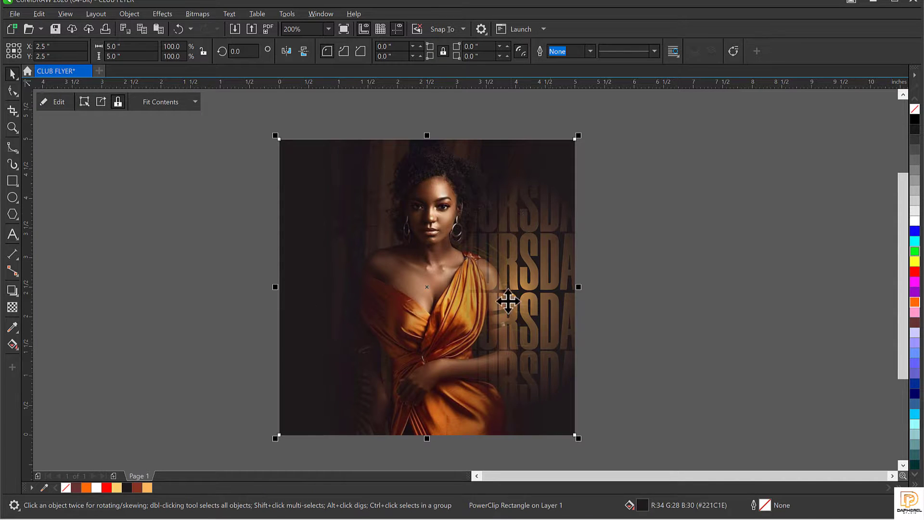
pyautogui.doubleClick(538, 249)
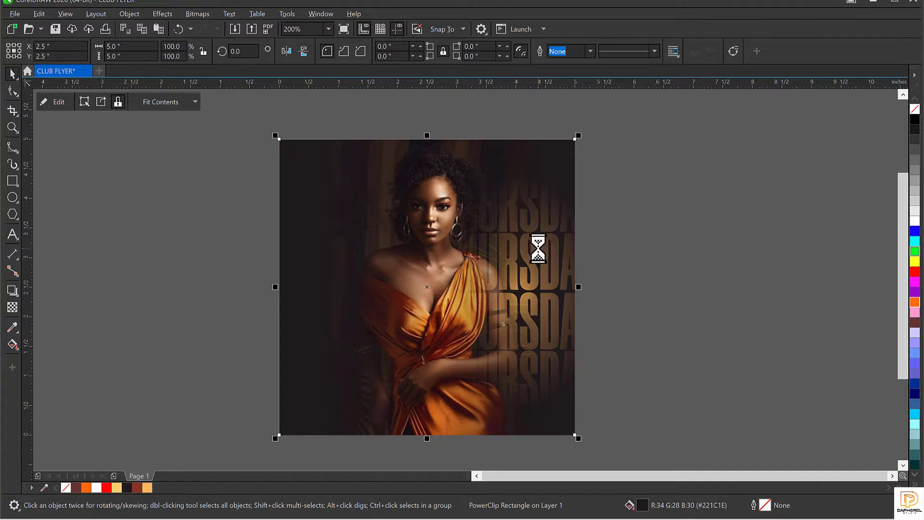
pyautogui.click(538, 249)
pyautogui.moveTo(474, 276); pyautogui.dragTo(407, 278)
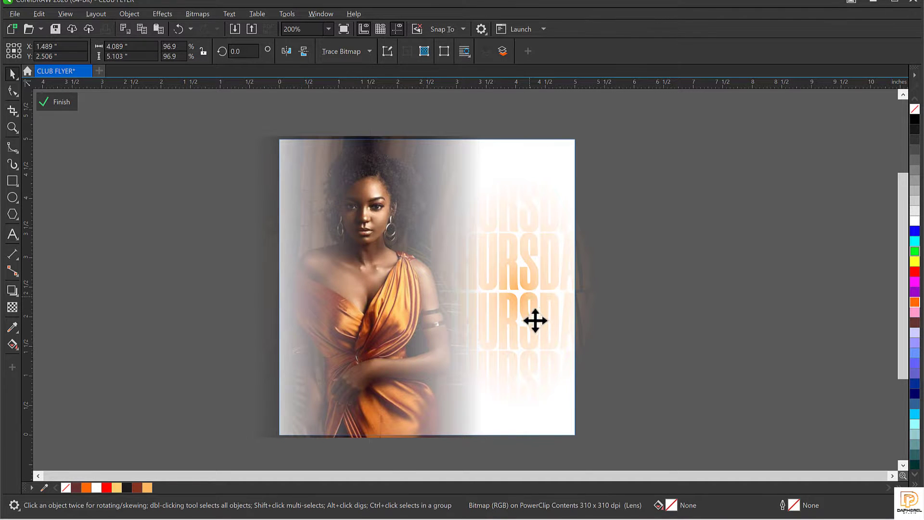
pyautogui.click(535, 320)
pyautogui.moveTo(605, 417); pyautogui.dragTo(598, 416)
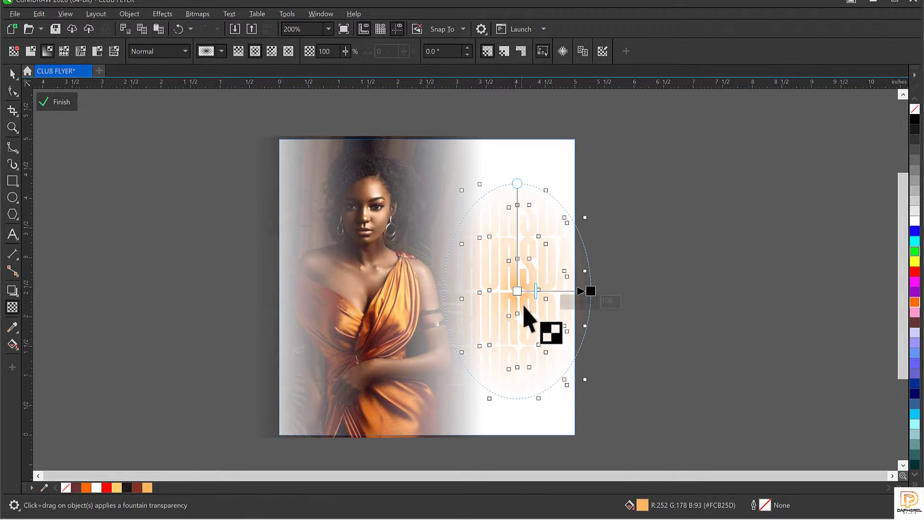
# Step: Shift the THURSDAY fade midpoint left, then finish editing the frame's contents and deselect
pyautogui.moveTo(537, 291); pyautogui.dragTo(531, 292)
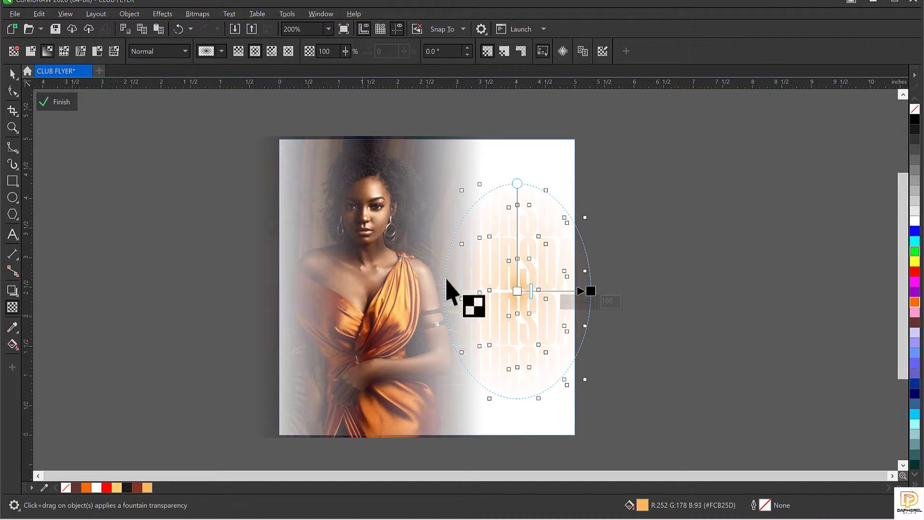
pyautogui.click(55, 101)
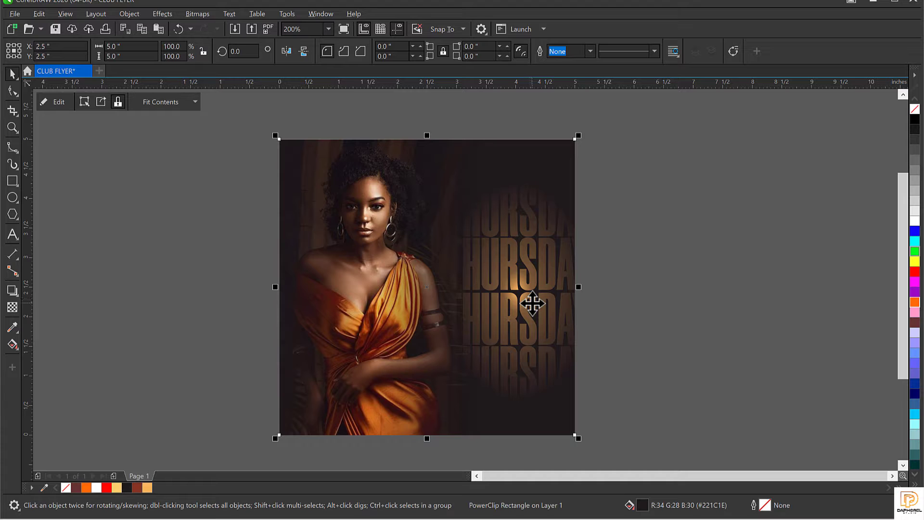
pyautogui.click(695, 302)
# Step: Open the frame's contents and move the woman's photo back to the centre
pyautogui.doubleClick(401, 260)
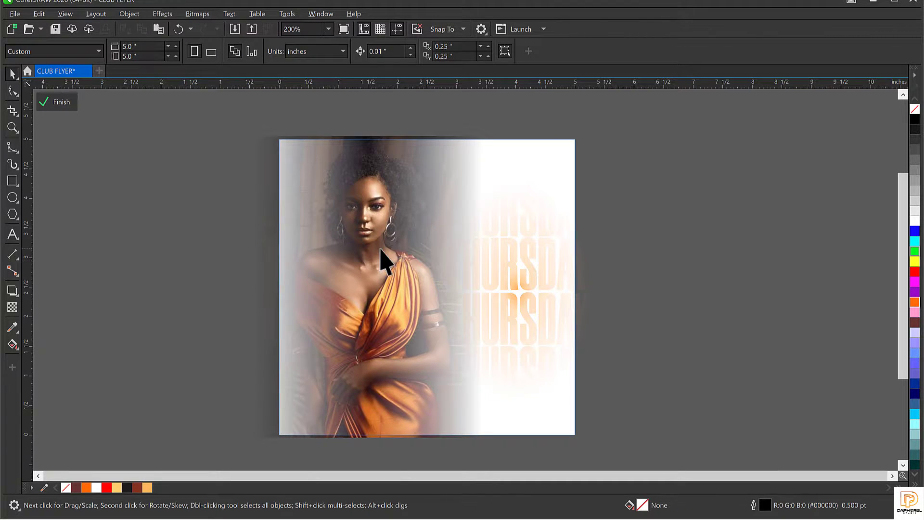
pyautogui.click(359, 250)
pyautogui.moveTo(359, 250); pyautogui.dragTo(424, 251)
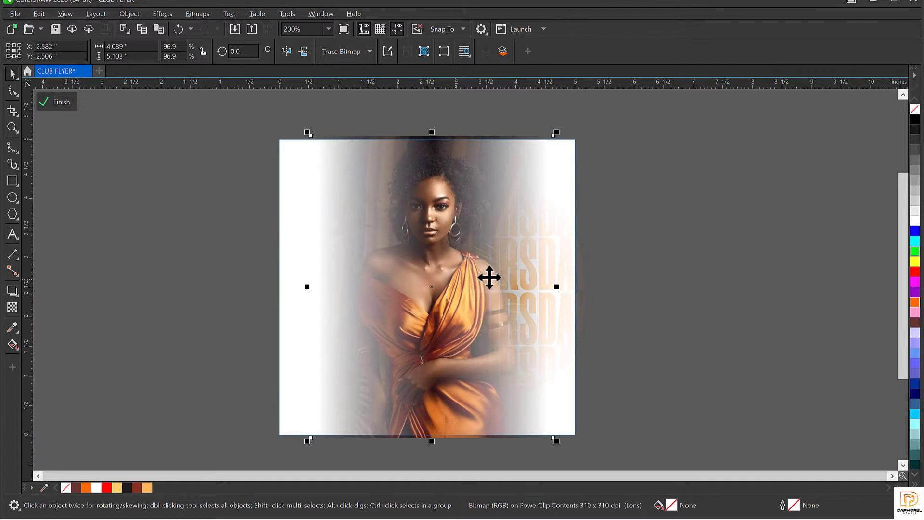
# Step: Place a copy of the THURSDAY text on the left side of the photo
pyautogui.click(570, 279)
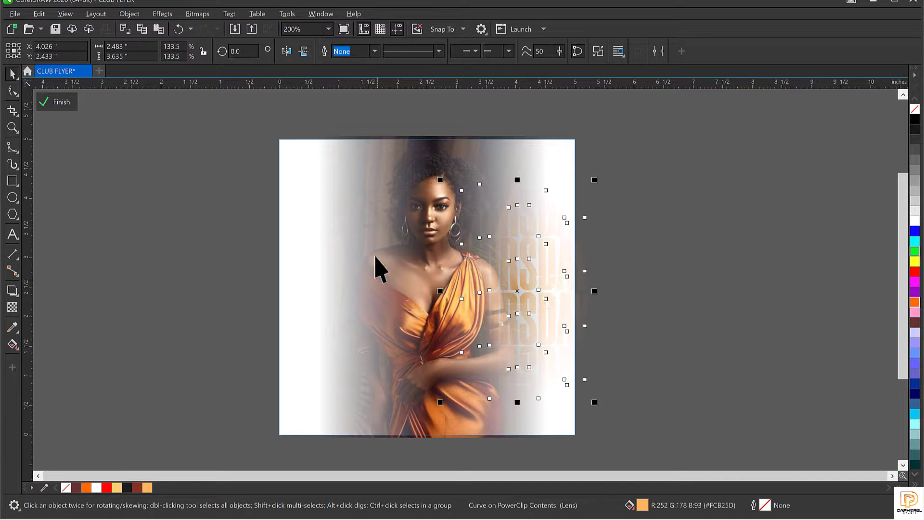
pyautogui.click(406, 279)
pyautogui.click(561, 274)
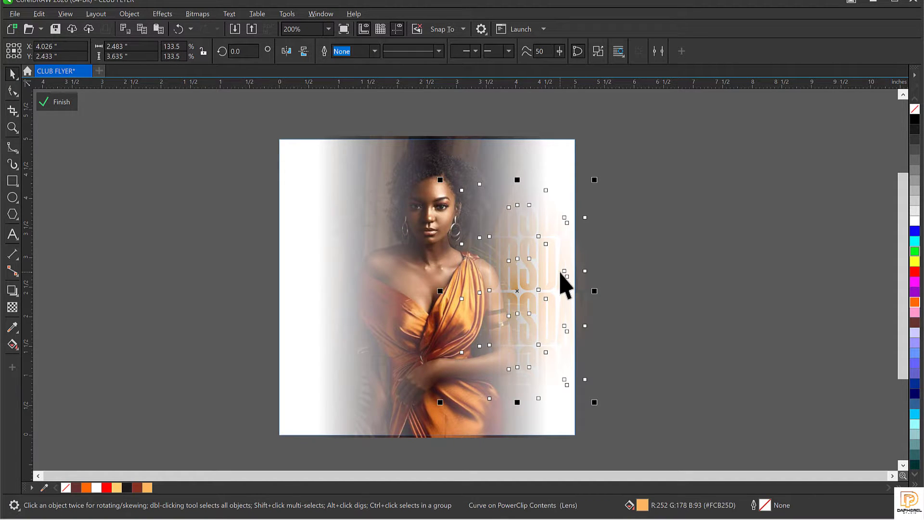
pyautogui.moveTo(542, 275); pyautogui.dragTo(339, 284)
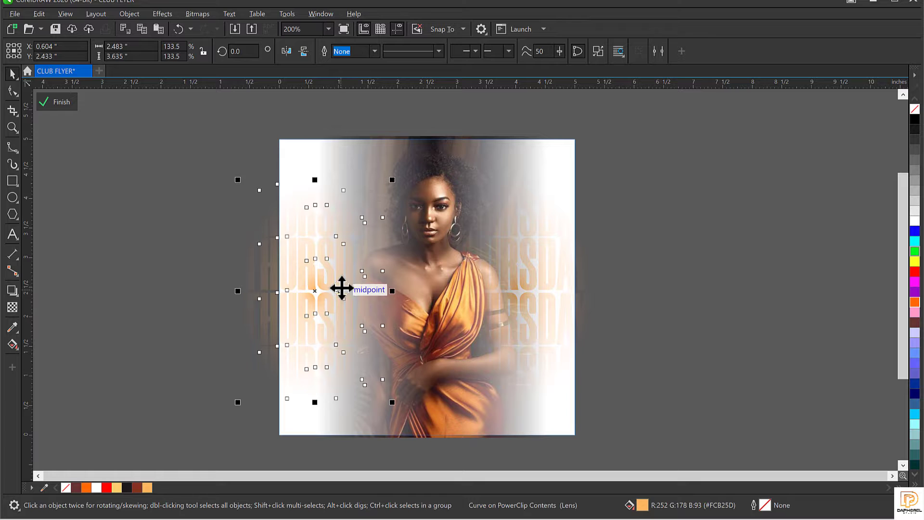
# Step: Try moving the woman's photo lower, then undo that move
pyautogui.click(428, 400)
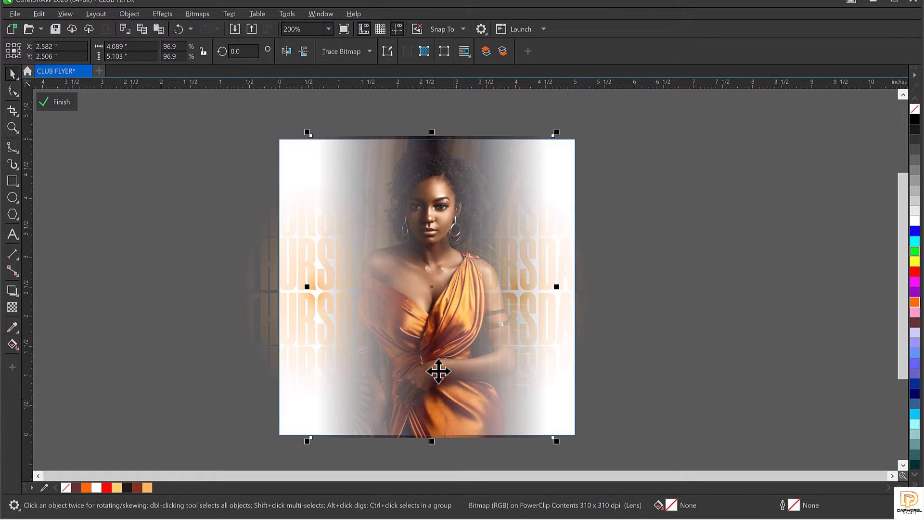
pyautogui.moveTo(442, 388); pyautogui.dragTo(450, 429)
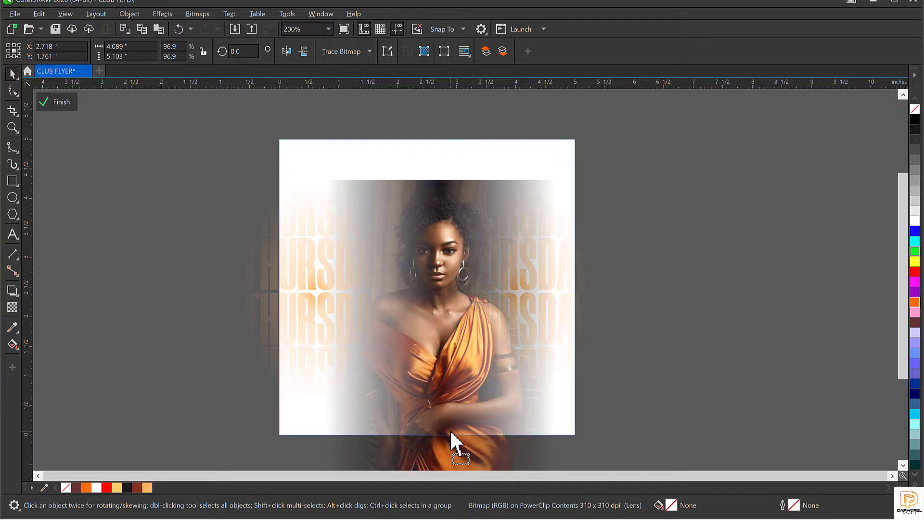
pyautogui.hotkey('ctrl', 'z')
# Step: Bring the woman's photo to the front of the layer, ahead of the THURSDAY text
pyautogui.rightClick(426, 423)
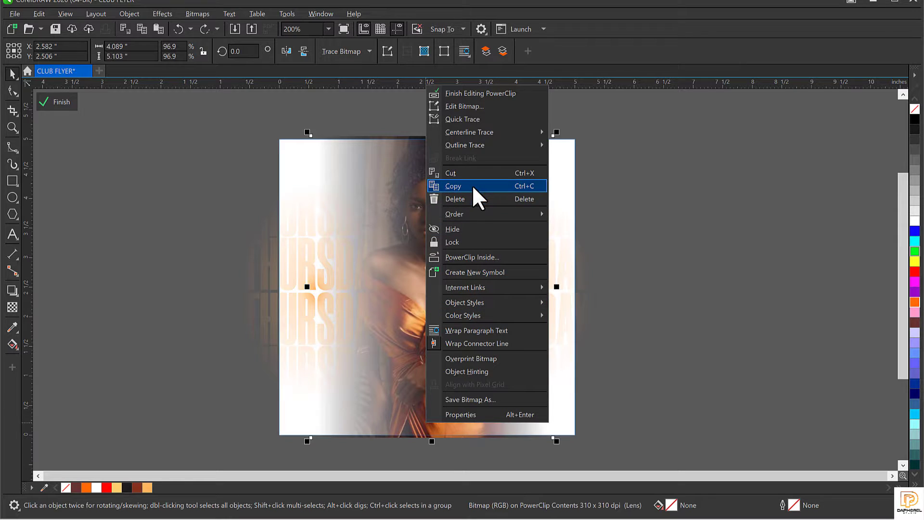
pyautogui.moveTo(475, 214)
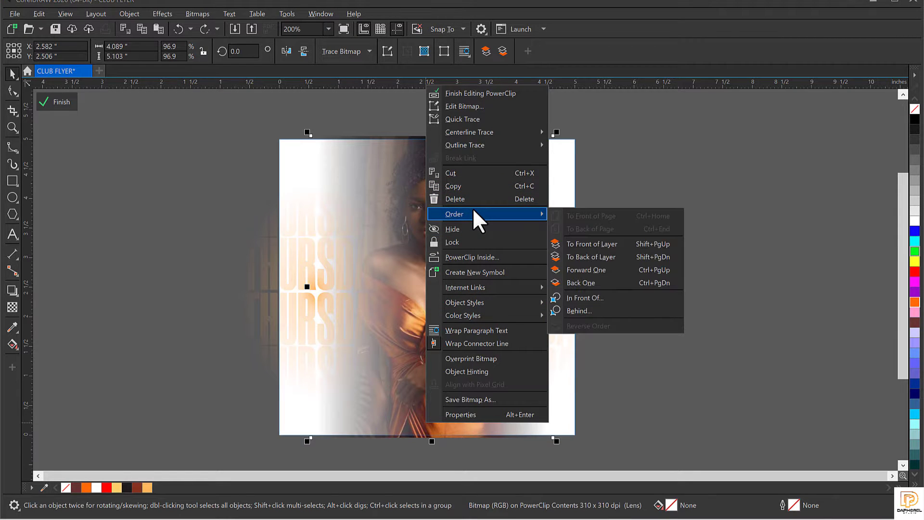
pyautogui.click(608, 244)
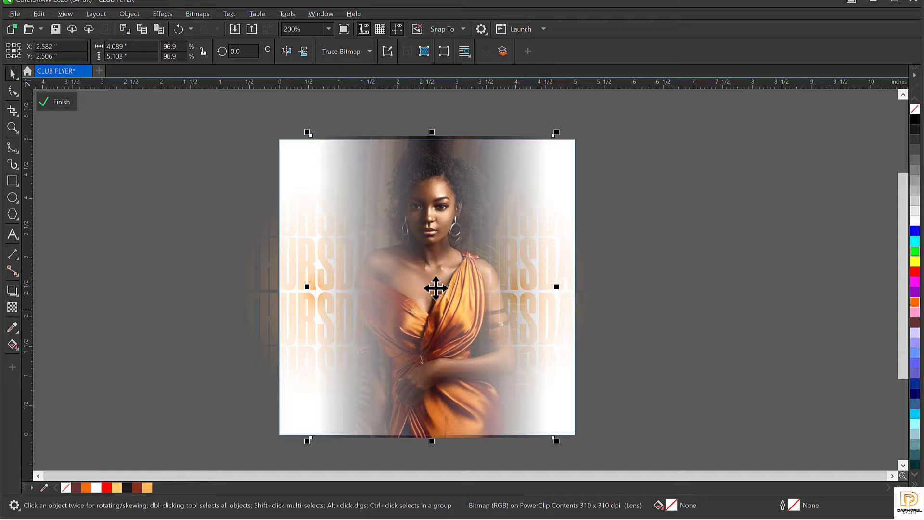
# Step: Check the photo and both THURSDAY stacks, then finish editing the frame's contents
pyautogui.click(650, 225)
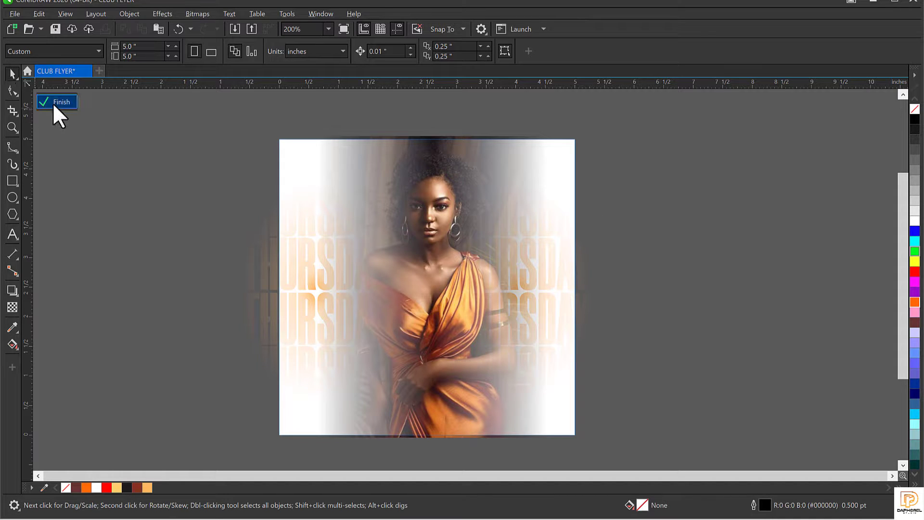
pyautogui.click(418, 347)
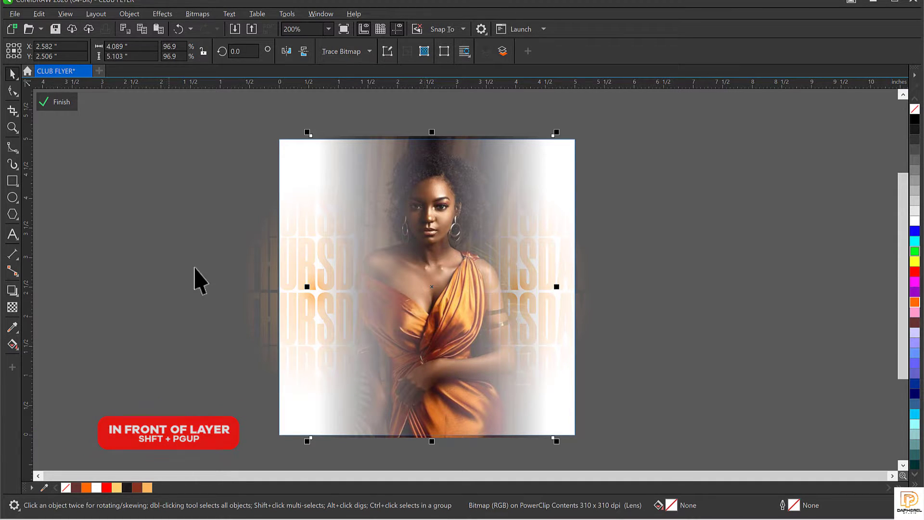
pyautogui.click(265, 271)
pyautogui.click(551, 281)
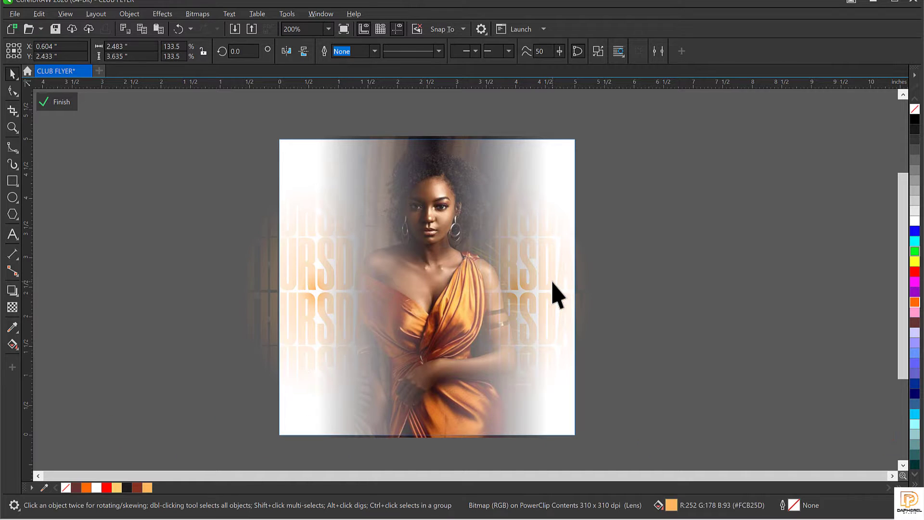
pyautogui.click(424, 324)
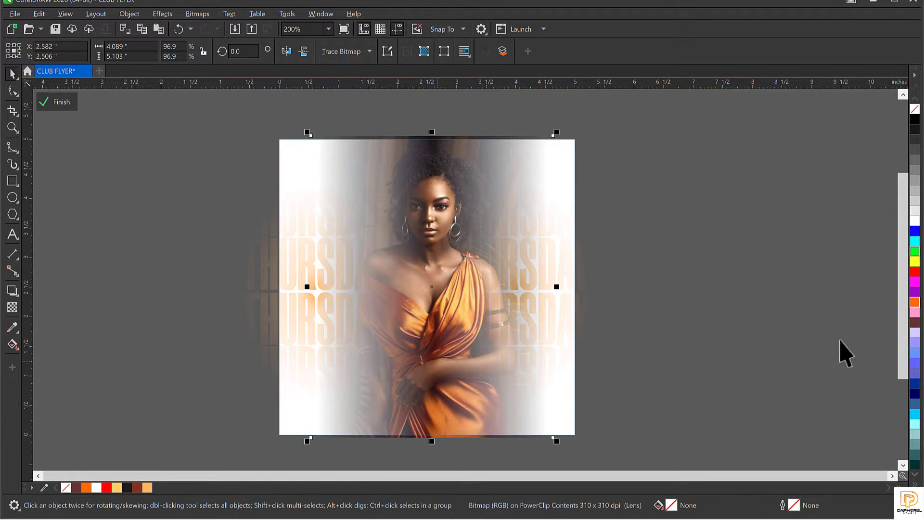
pyautogui.click(54, 101)
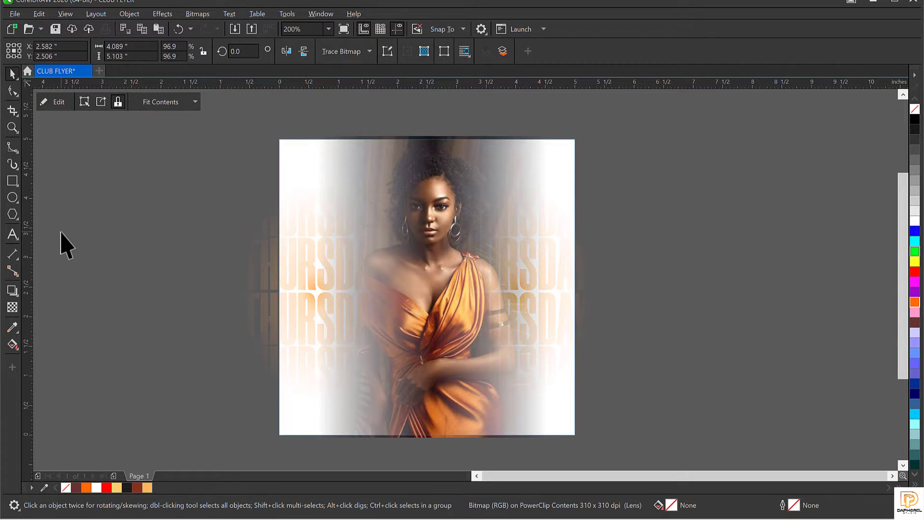
# Step: Preview the flyer, then reselect the frame and edit its PowerClip contents
pyautogui.click(66, 244)
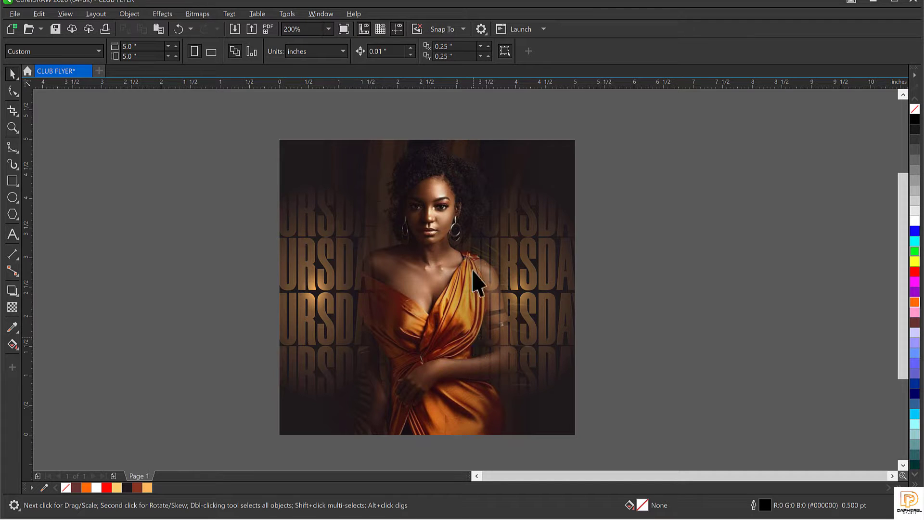
pyautogui.click(504, 260)
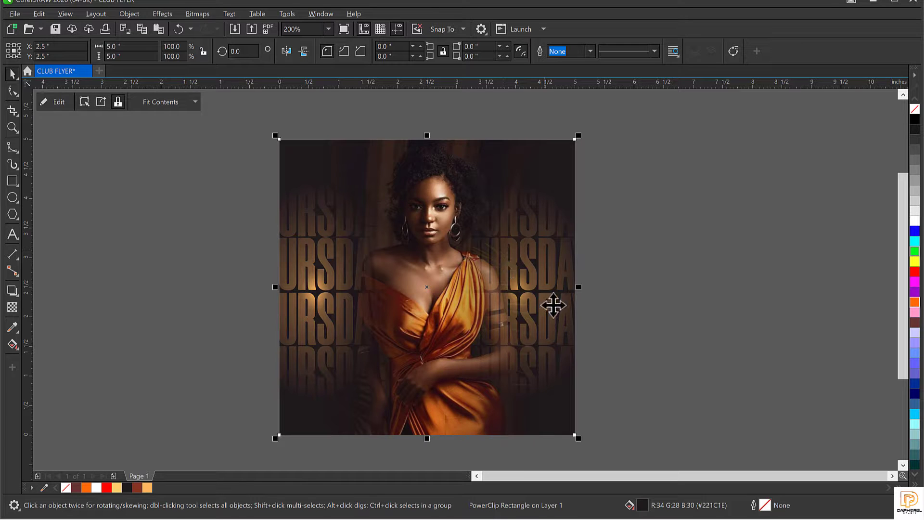
pyautogui.click(570, 291)
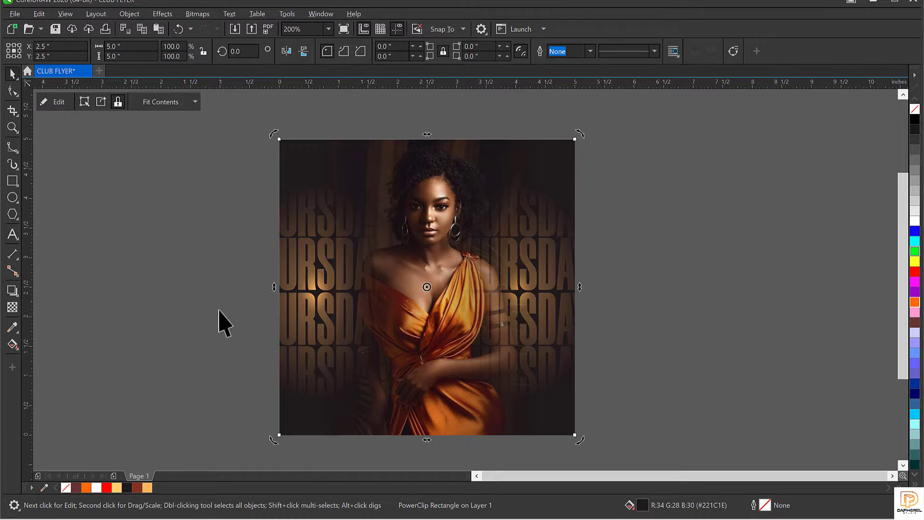
pyautogui.click(524, 259)
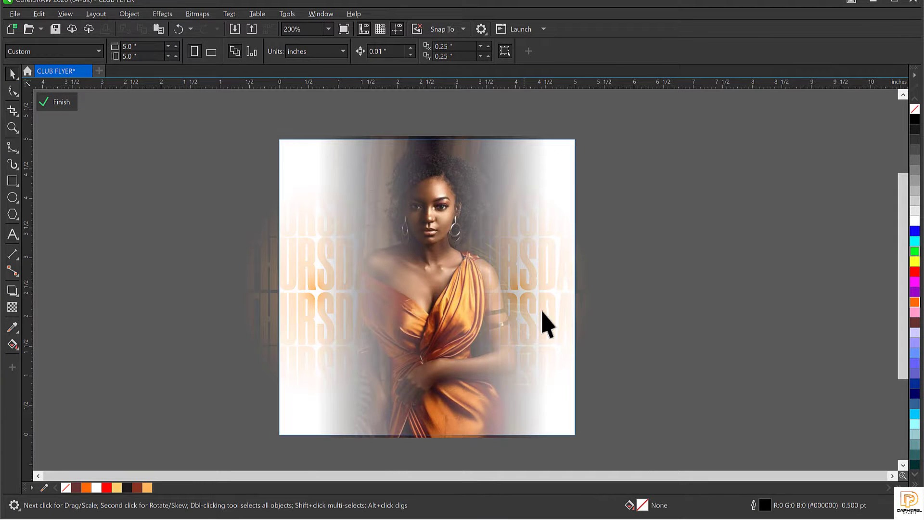
pyautogui.click(553, 260)
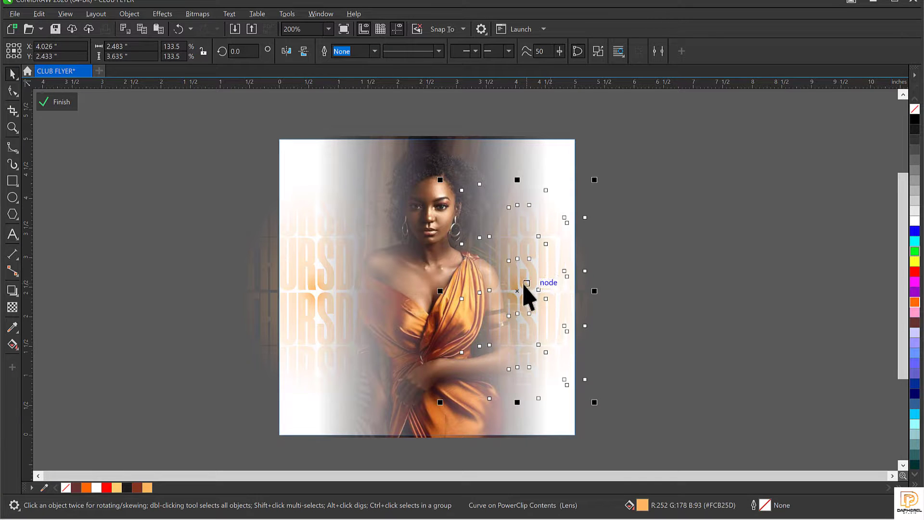
pyautogui.moveTo(521, 291); pyautogui.dragTo(650, 295)
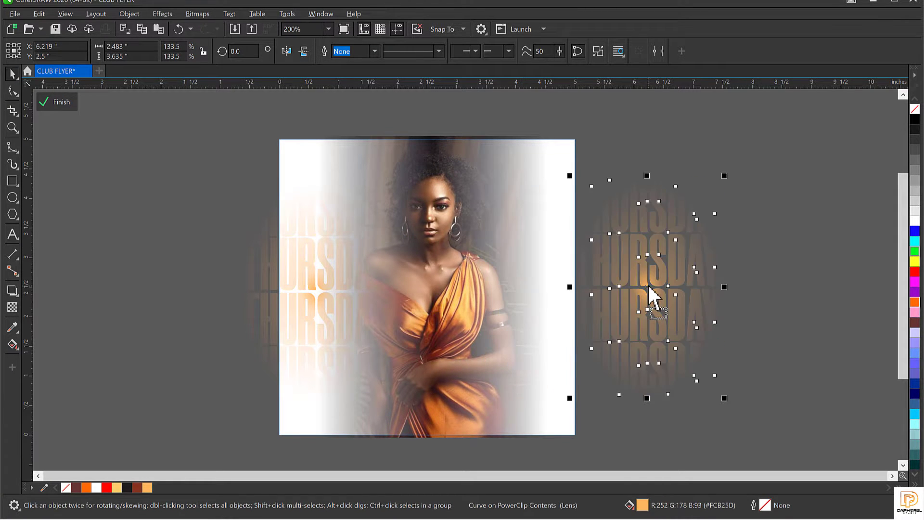
pyautogui.hotkey('ctrl', 'z')
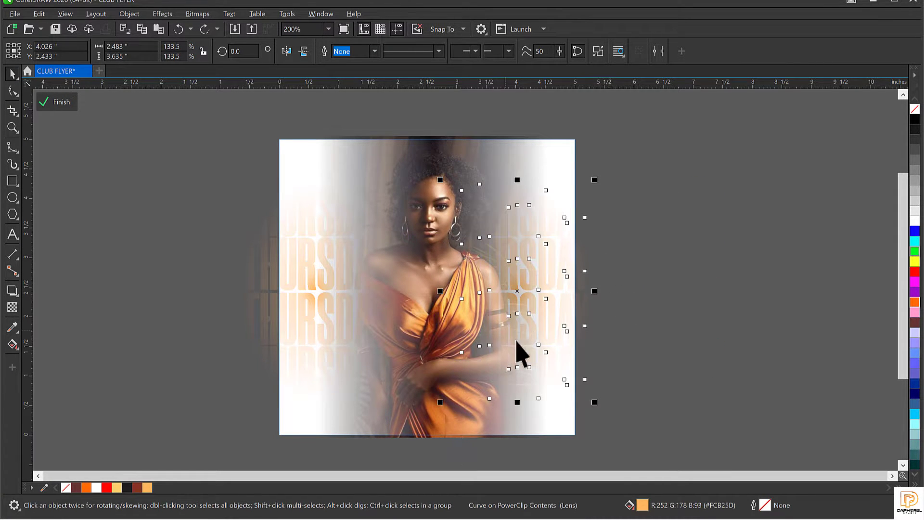
pyautogui.keyDown('shift'); pyautogui.click(253, 290); pyautogui.keyUp('shift')
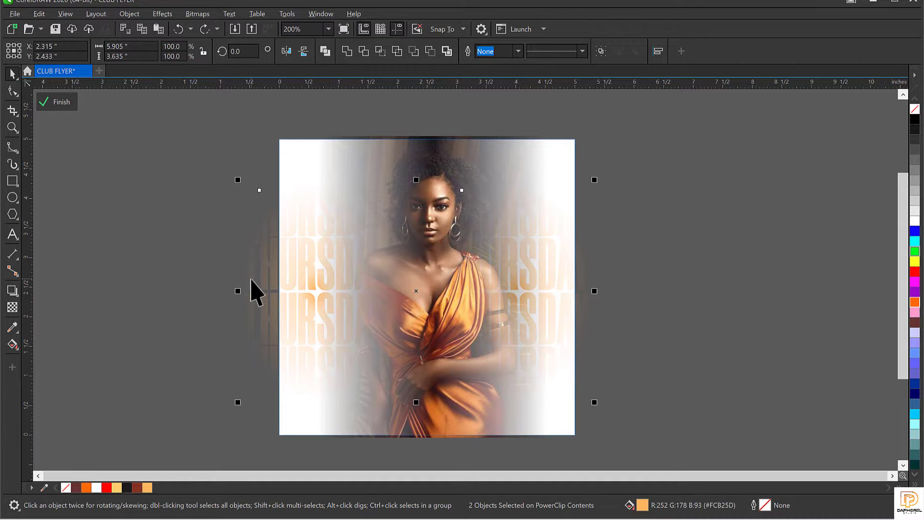
pyautogui.click(533, 284)
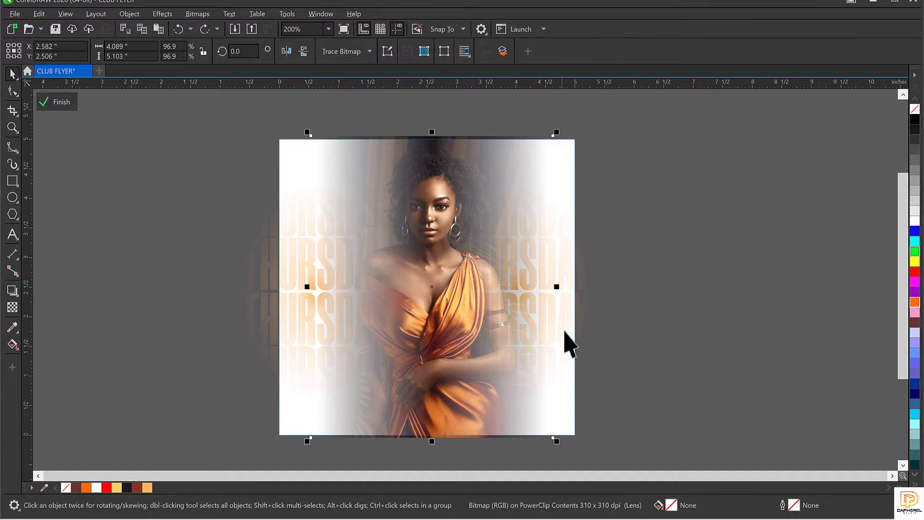
pyautogui.moveTo(564, 332); pyautogui.dragTo(670, 328)
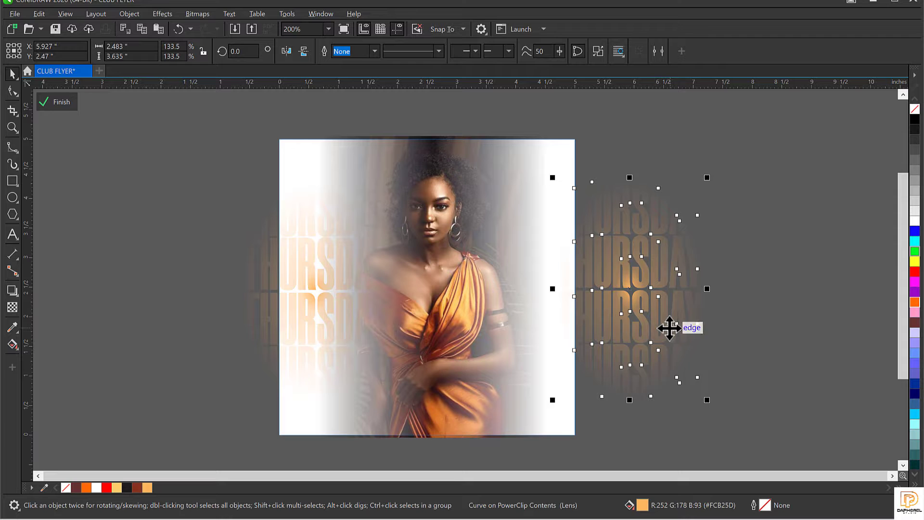
pyautogui.hotkey('ctrl', 'z')
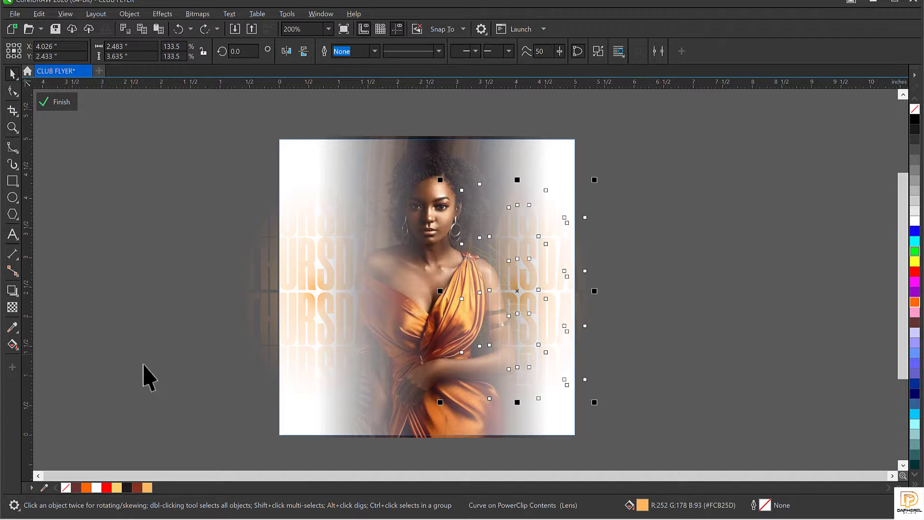
pyautogui.keyDown('shift'); pyautogui.click(252, 299); pyautogui.keyUp('shift')
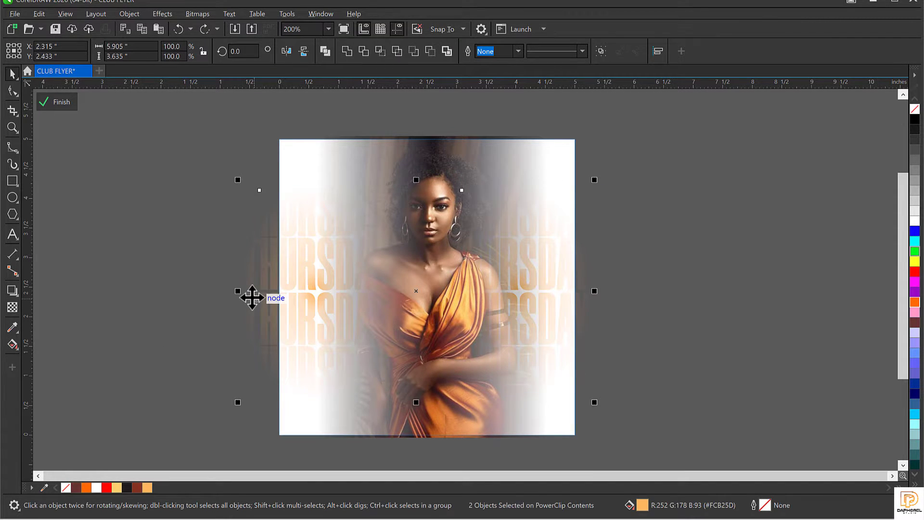
pyautogui.moveTo(403, 315); pyautogui.dragTo(571, 285)
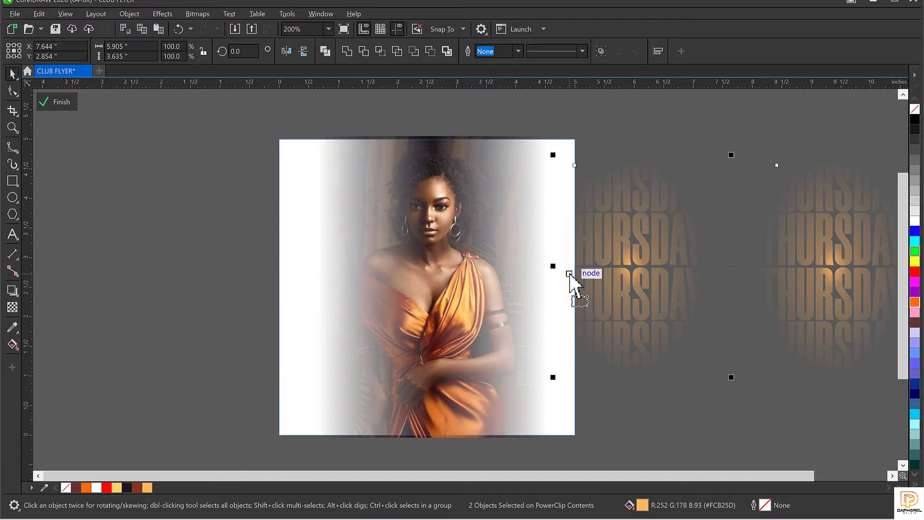
pyautogui.hotkey('ctrl', 'z')
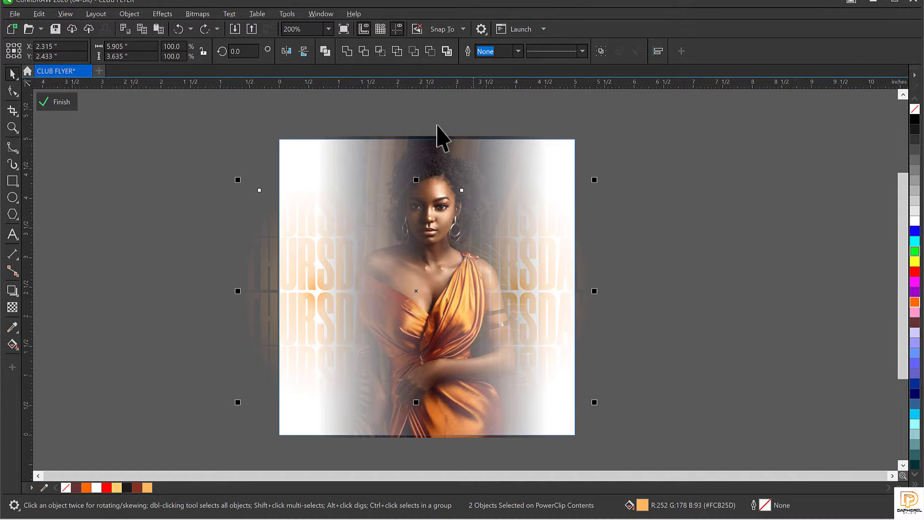
# Step: Convert the THURSDAY glow objects to one 300 dpi RGB bitmap with transparent background
pyautogui.click(197, 14)
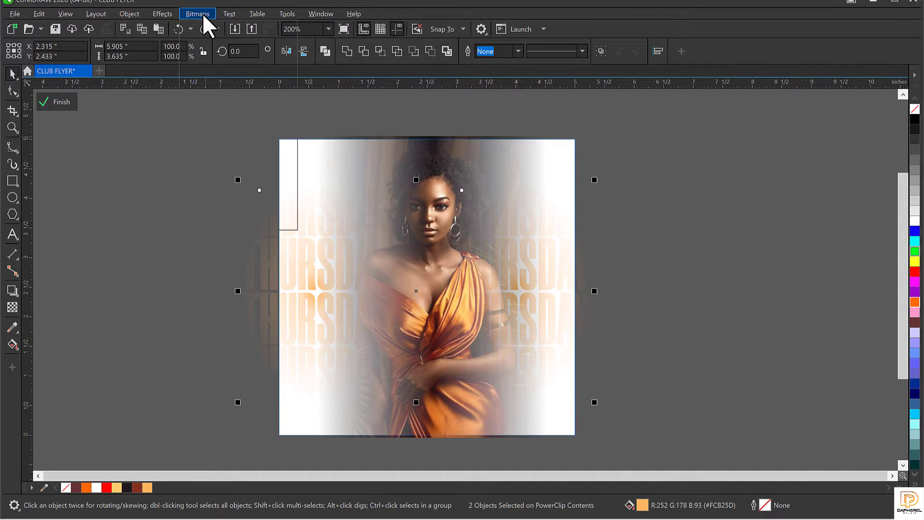
pyautogui.click(221, 28)
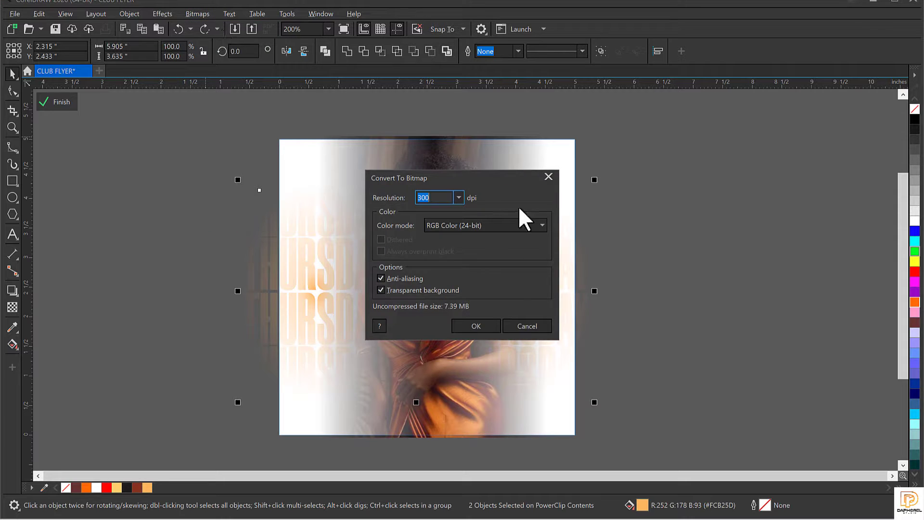
pyautogui.click(487, 326)
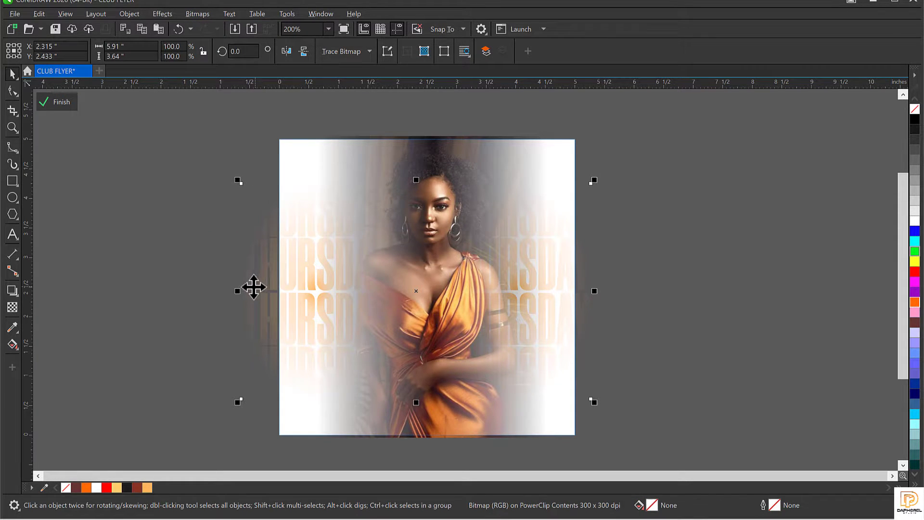
pyautogui.moveTo(321, 288); pyautogui.dragTo(574, 256)
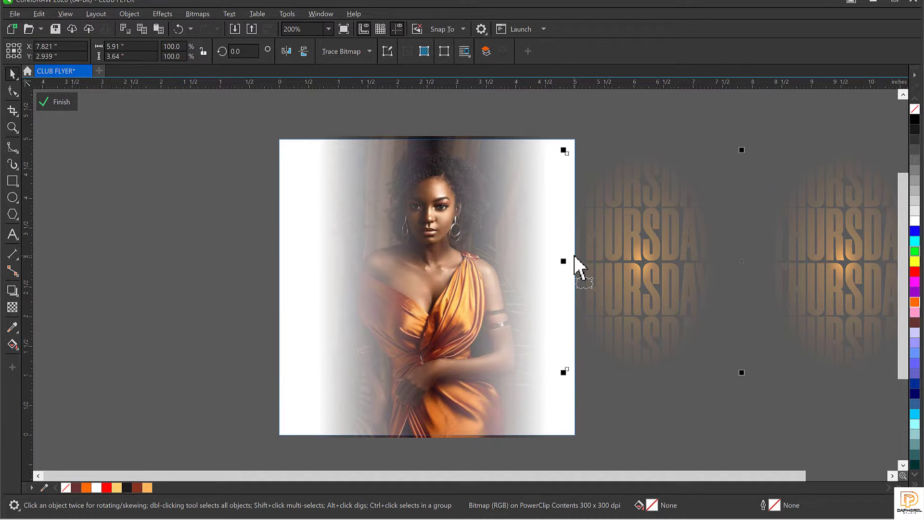
pyautogui.hotkey('ctrl', 'z')
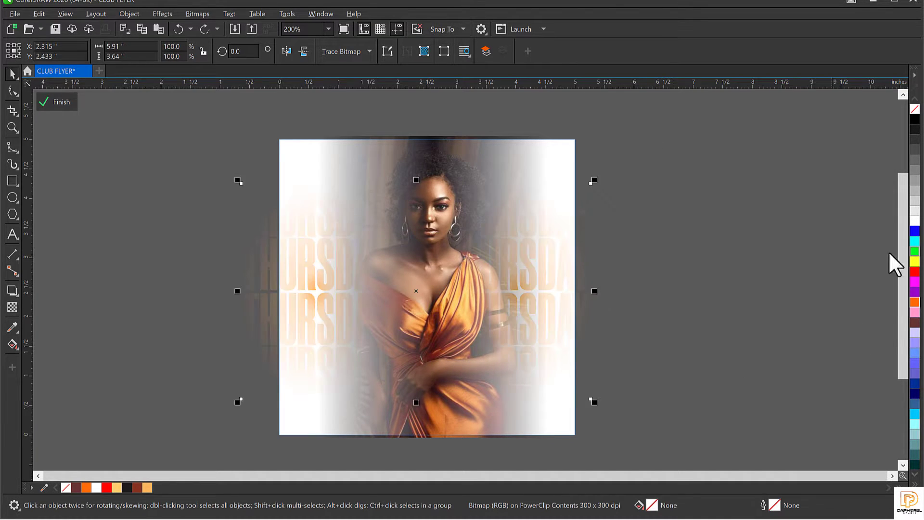
# Step: Give the THURSDAY bitmap a uniform transparency of 70 and finish editing the frame
pyautogui.click(13, 307)
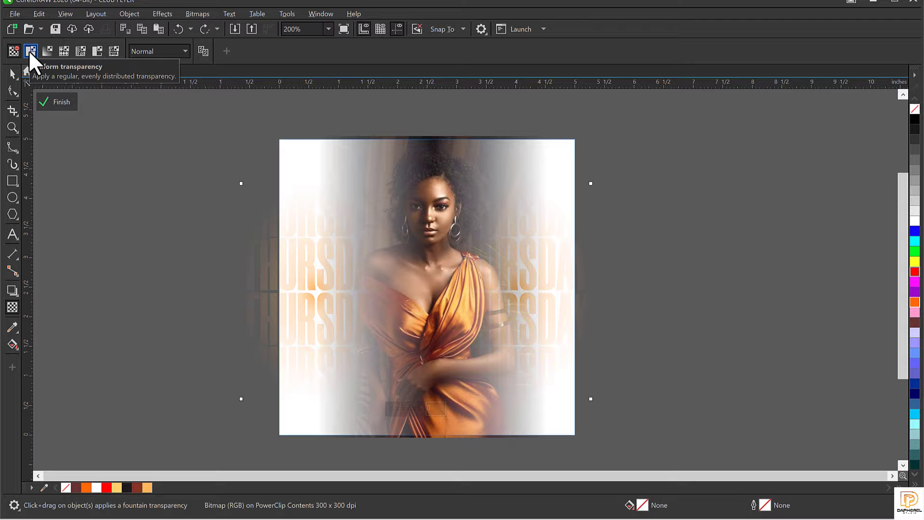
pyautogui.click(29, 51)
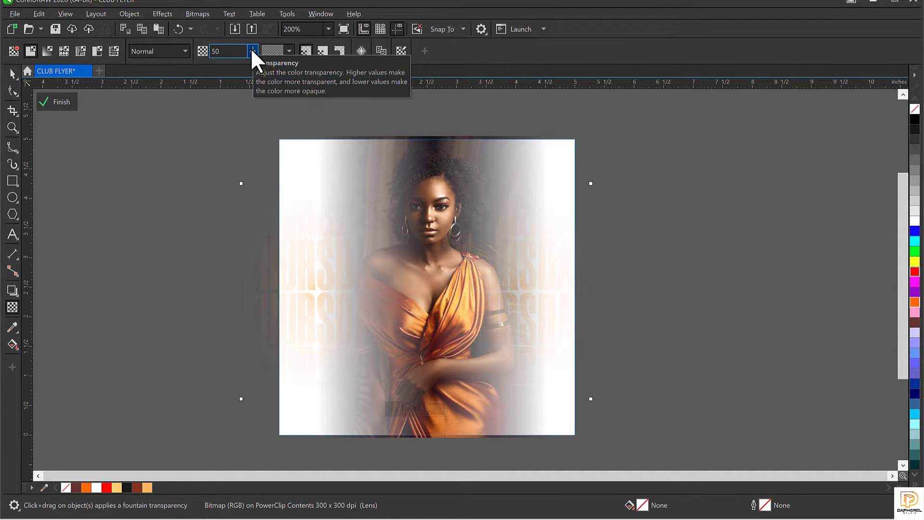
pyautogui.moveTo(251, 48); pyautogui.dragTo(259, 47)
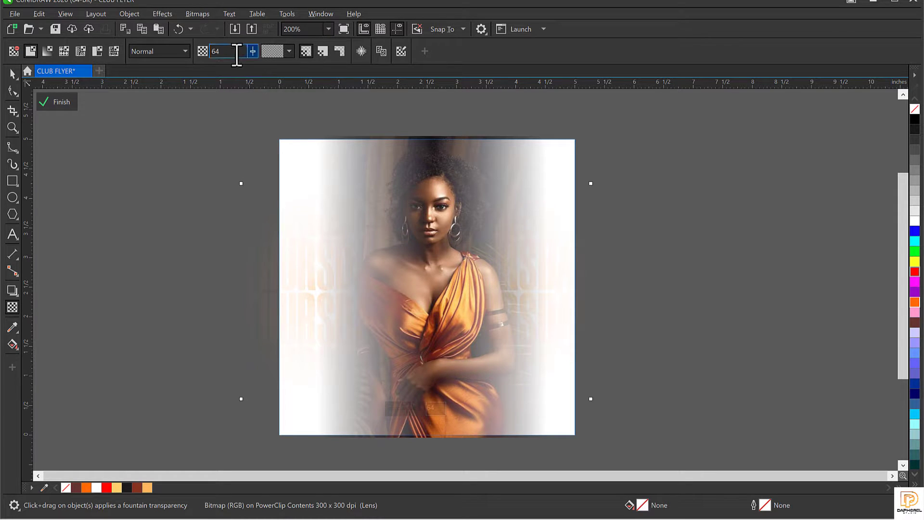
pyautogui.moveTo(235, 55); pyautogui.dragTo(204, 58)
pyautogui.press('Return')
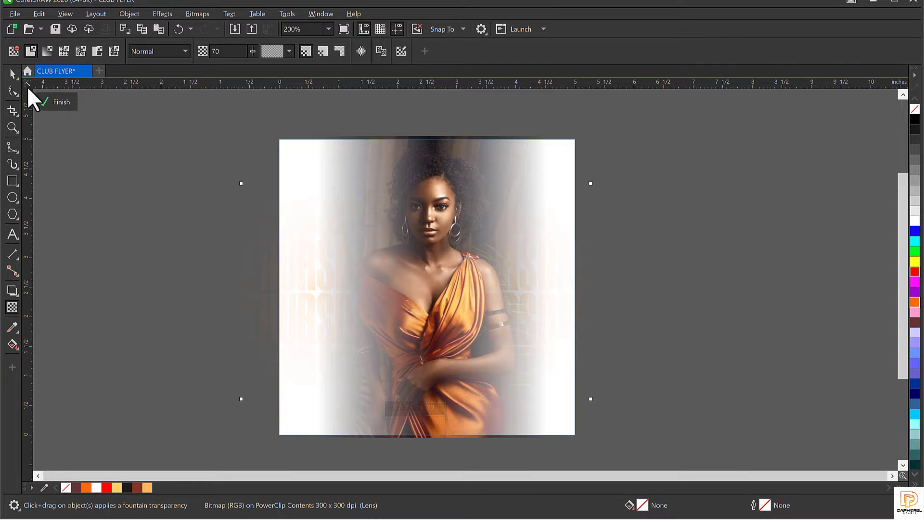
pyautogui.click(54, 99)
pyautogui.press('space')
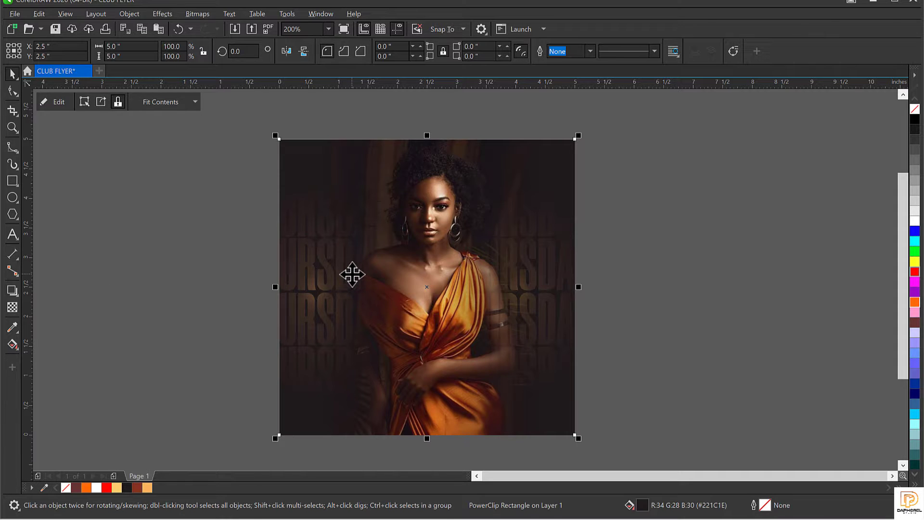
# Step: Set the THURSDAY bitmap's uniform transparency to 30 and leave contents editing
pyautogui.doubleClick(335, 256)
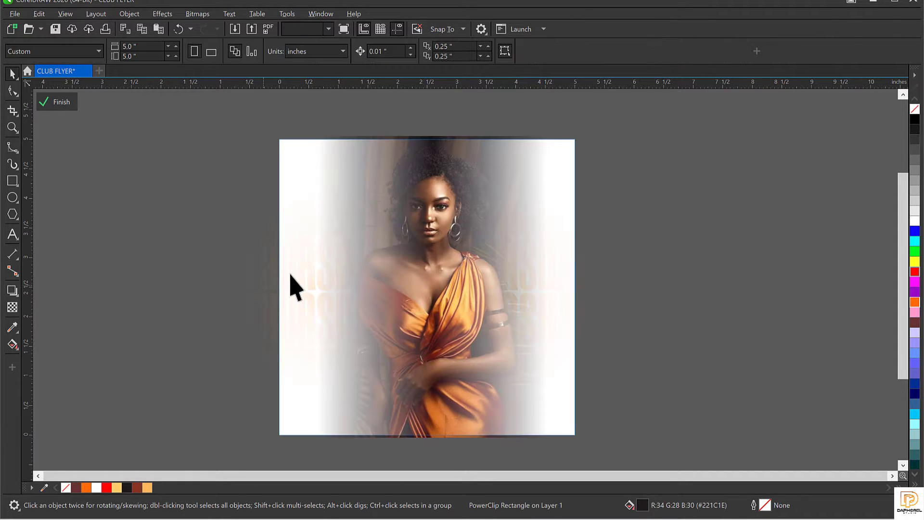
pyautogui.click(290, 274)
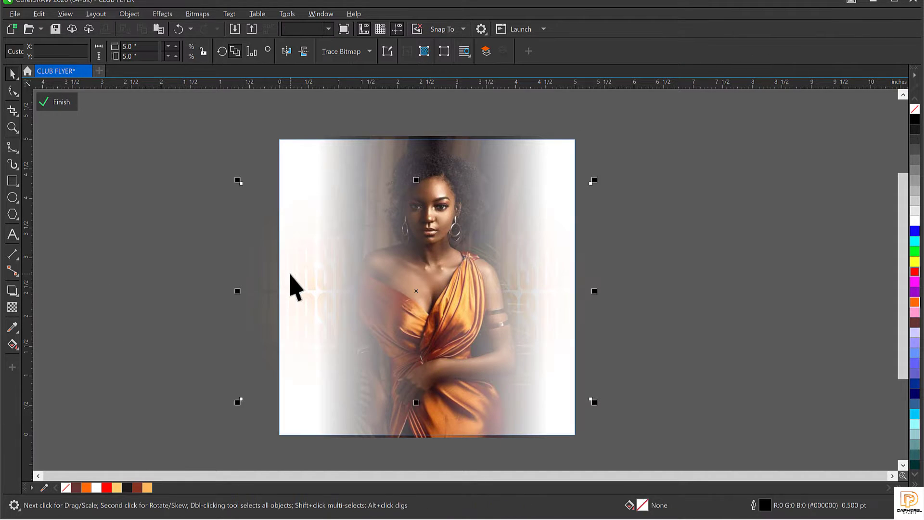
pyautogui.click(12, 308)
pyautogui.moveTo(232, 51); pyautogui.dragTo(182, 60)
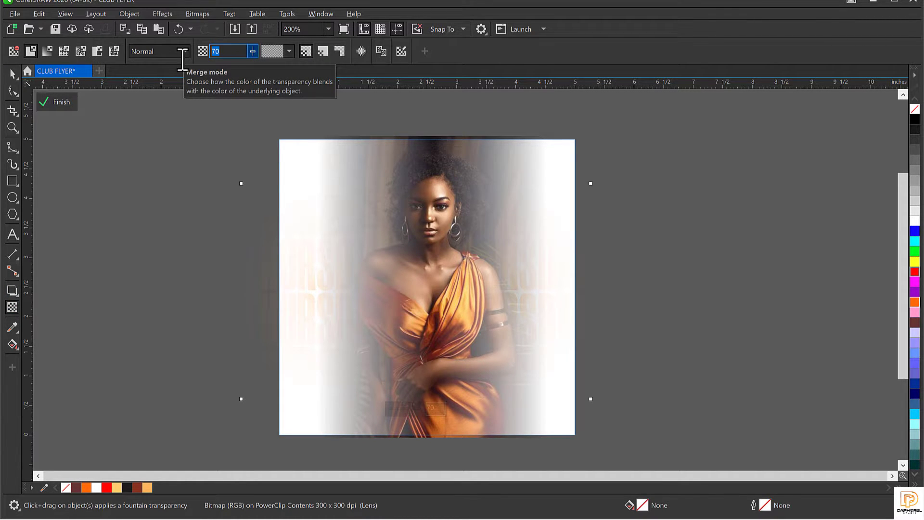
pyautogui.press('Return')
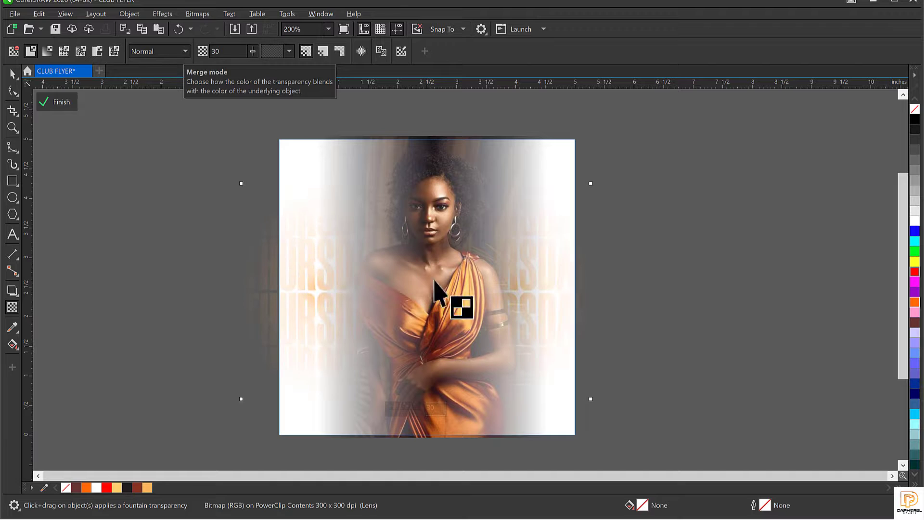
pyautogui.click(51, 102)
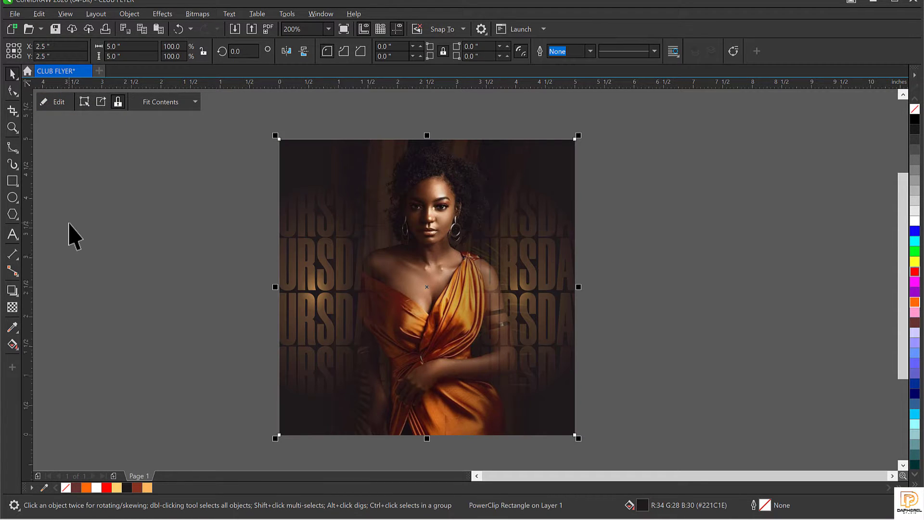
# Step: Reopen the frame's contents and change the THURSDAY bitmap's transparency to 40
pyautogui.doubleClick(285, 222)
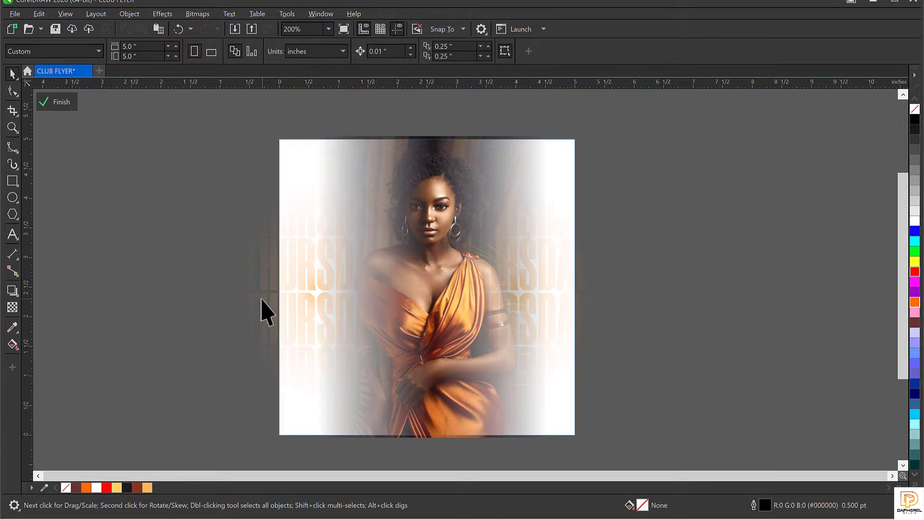
pyautogui.click(264, 311)
pyautogui.click(13, 308)
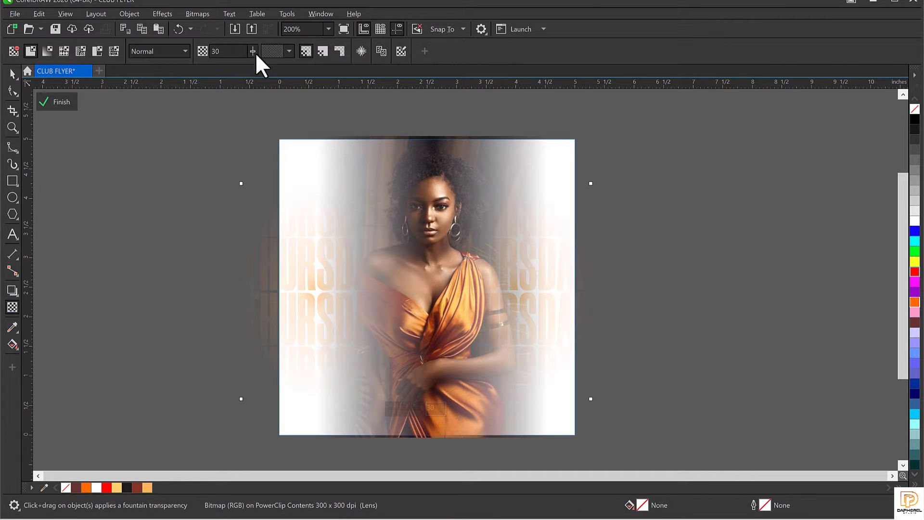
pyautogui.moveTo(242, 53); pyautogui.dragTo(185, 59)
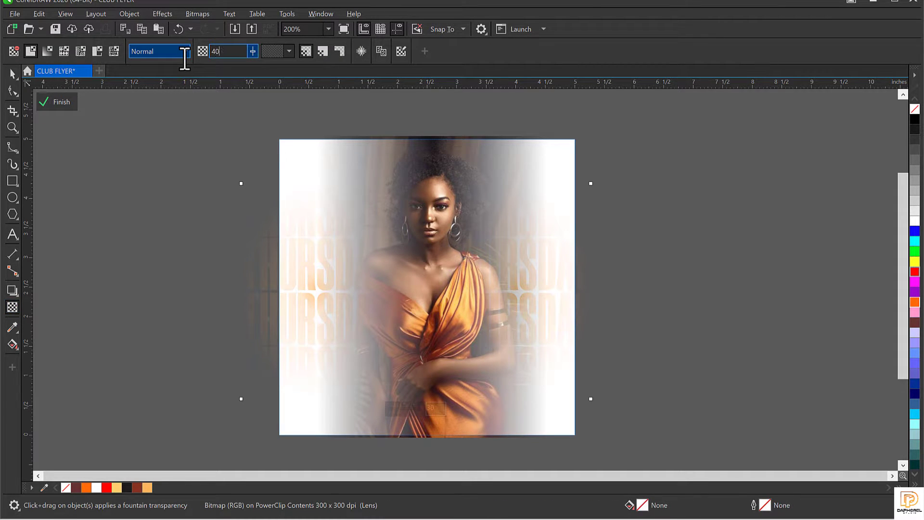
pyautogui.write('40')
pyautogui.press('Return')
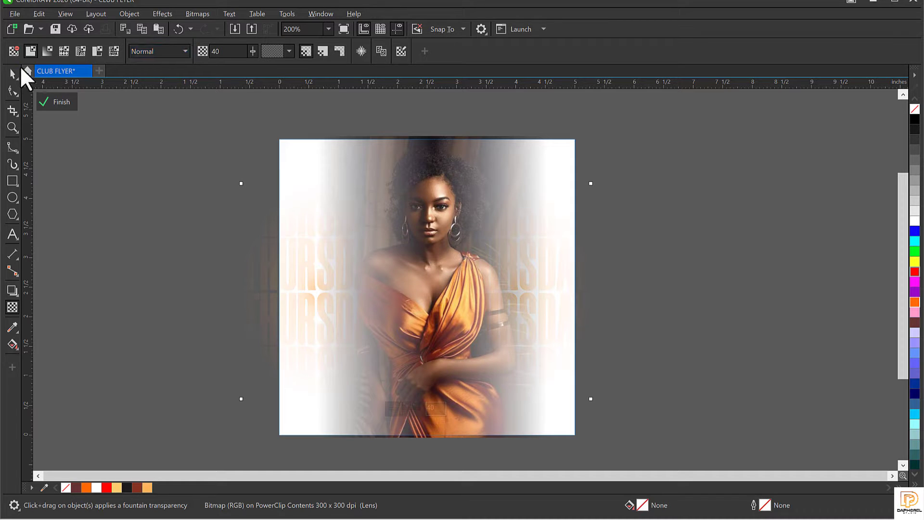
pyautogui.click(14, 69)
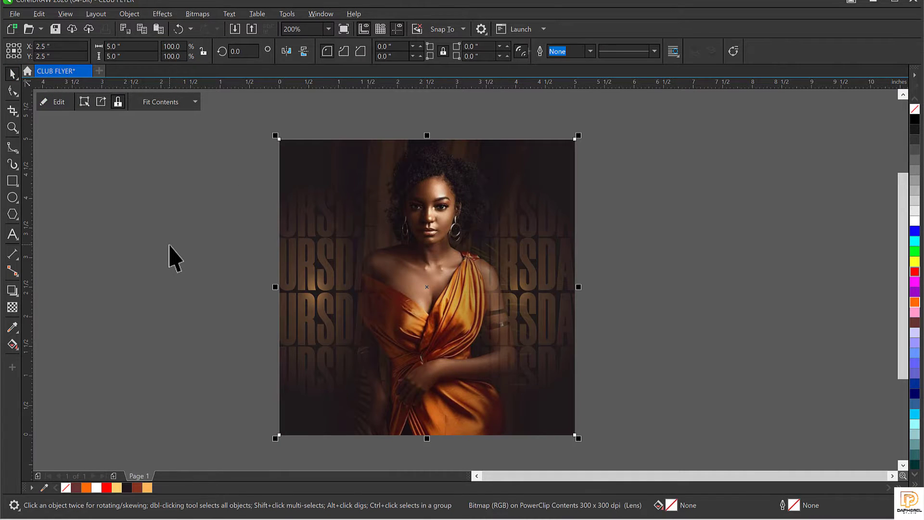
# Step: Zoom so the whole square flyer page fills the view, then deselect it
pyautogui.click(428, 239)
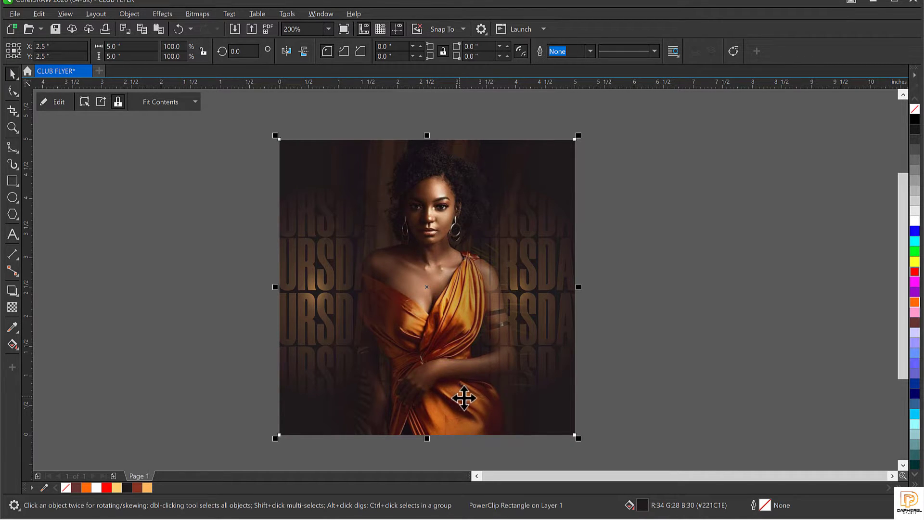
pyautogui.press('F4')
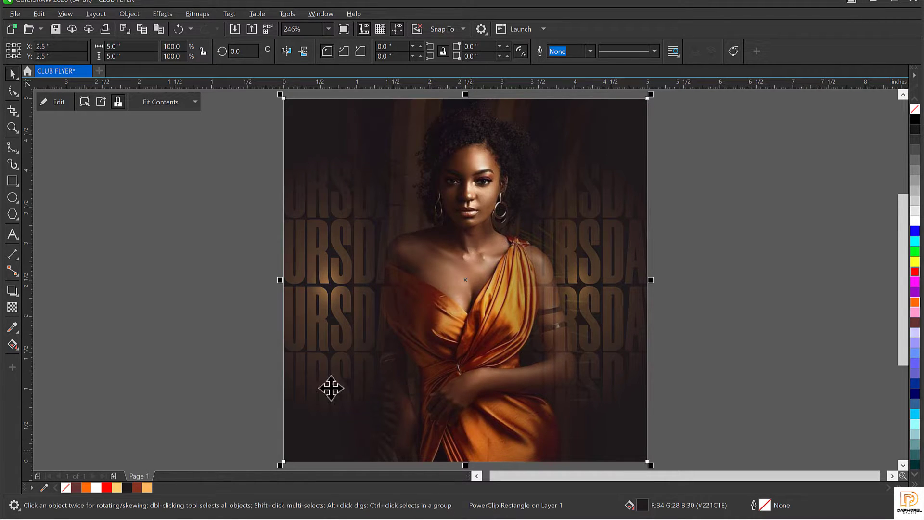
pyautogui.click(697, 299)
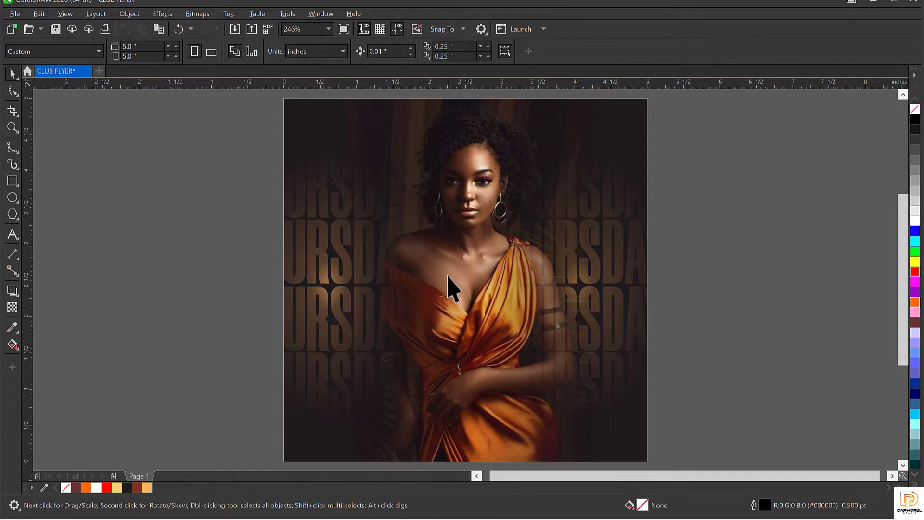
# Step: Open the frame's contents and select the woman's photo, undoing a trial move right
pyautogui.doubleClick(457, 250)
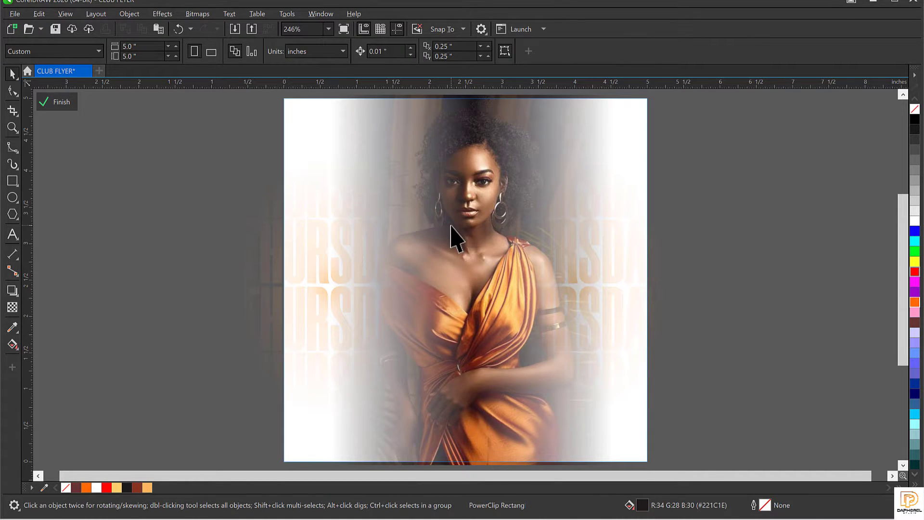
pyautogui.click(419, 243)
pyautogui.scroll(-3, 419, 244)
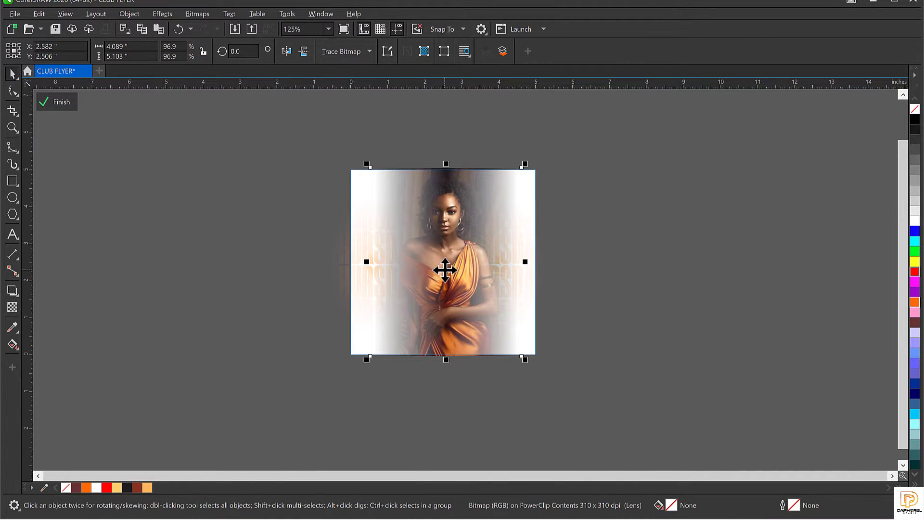
pyautogui.scroll(3, 445, 270)
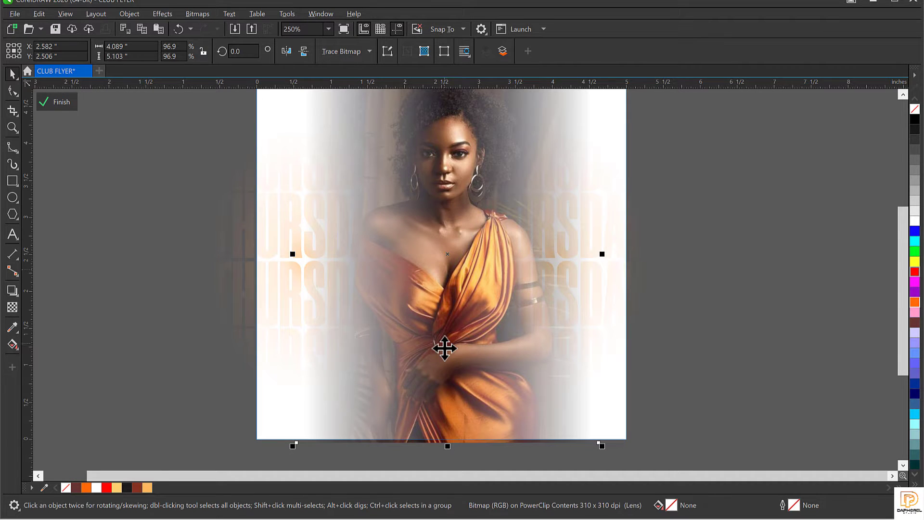
pyautogui.scroll(-3, 441, 308)
pyautogui.moveTo(441, 290); pyautogui.dragTo(553, 303)
pyautogui.hotkey('ctrl', 'z')
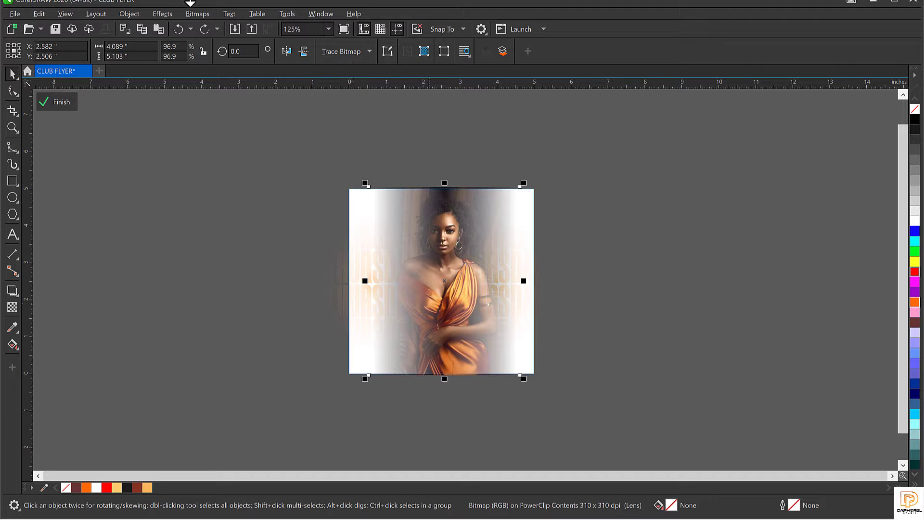
# Step: Convert the photo to a 300 dpi RGB bitmap with transparent background
pyautogui.click(197, 13)
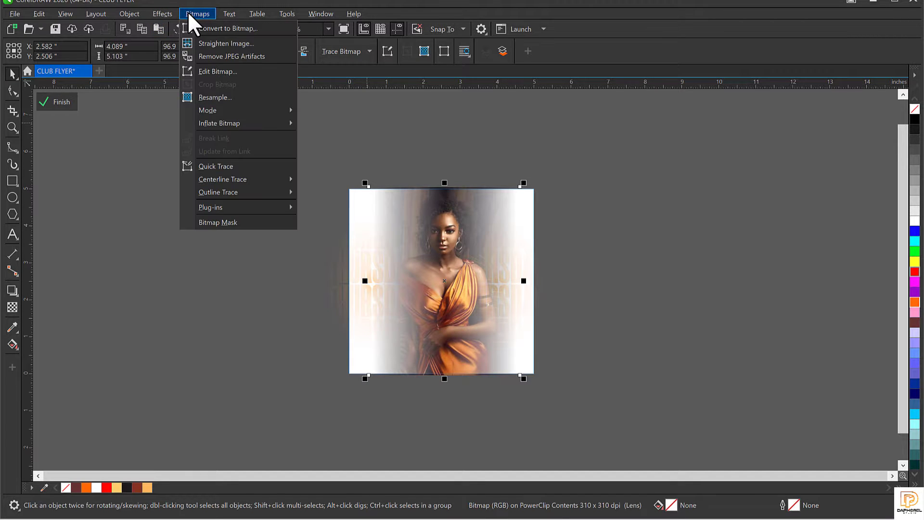
pyautogui.click(220, 29)
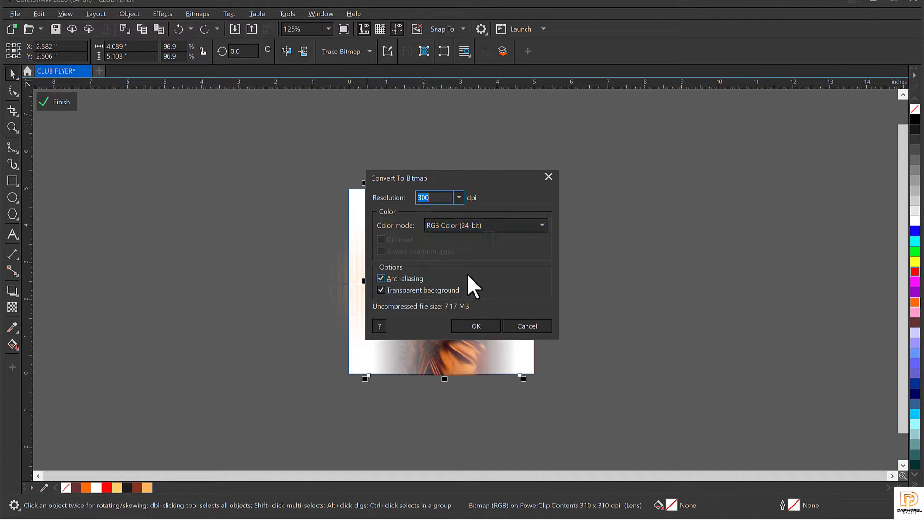
pyautogui.click(476, 325)
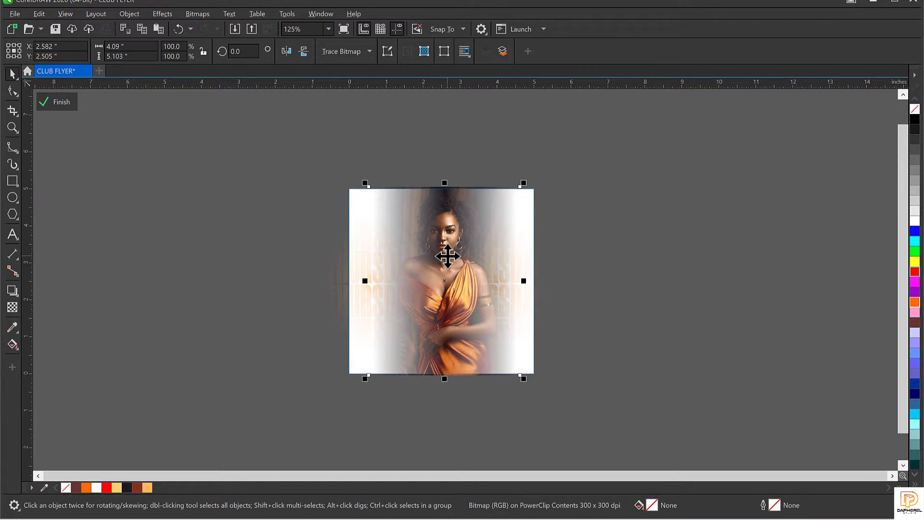
# Step: Give the portrait bitmap a vertical linear transparency so its lower part fades out
pyautogui.click(12, 308)
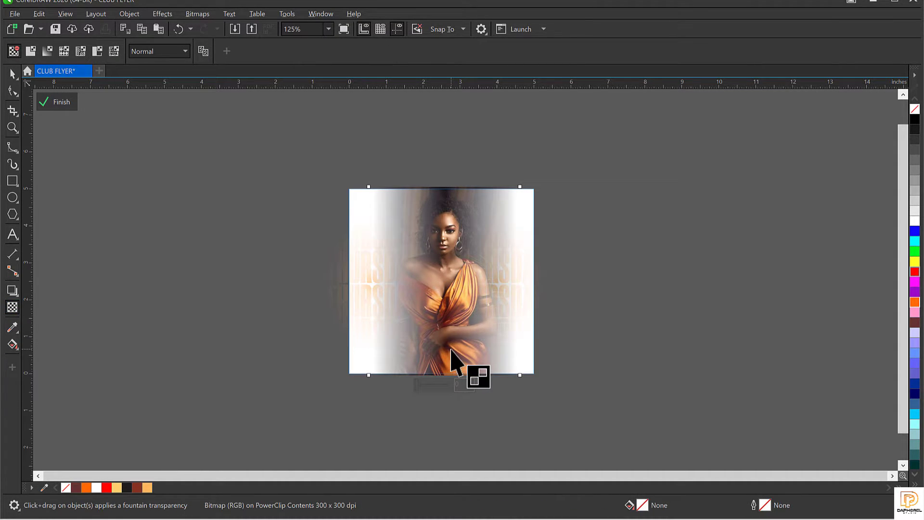
pyautogui.scroll(2, 419, 367)
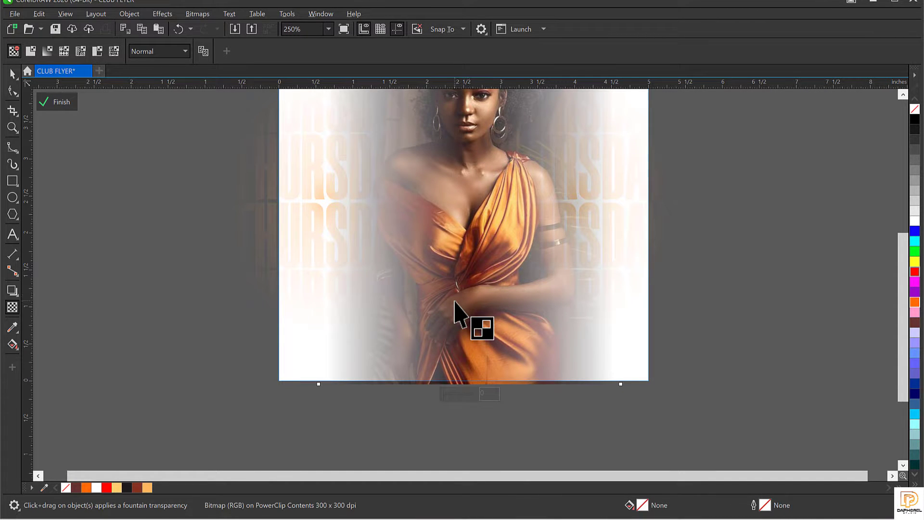
pyautogui.moveTo(479, 274); pyautogui.dragTo(479, 327)
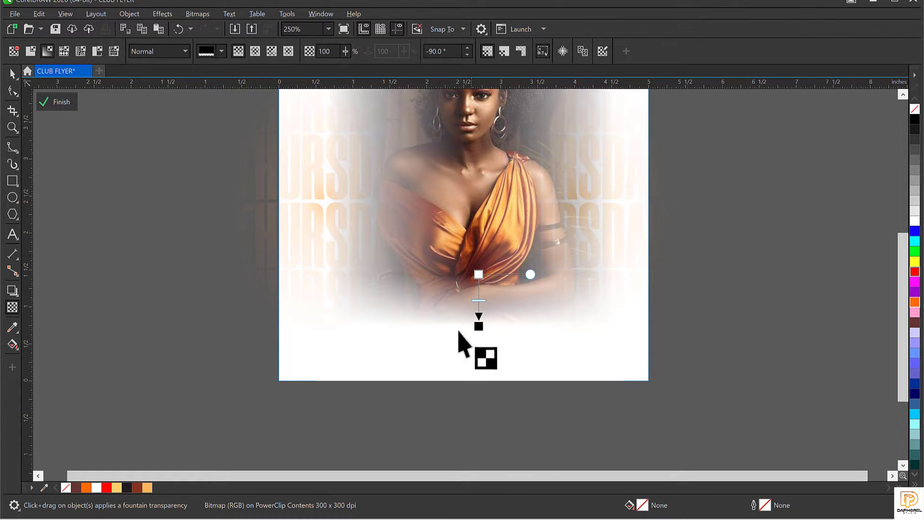
pyautogui.moveTo(479, 273); pyautogui.dragTo(481, 253)
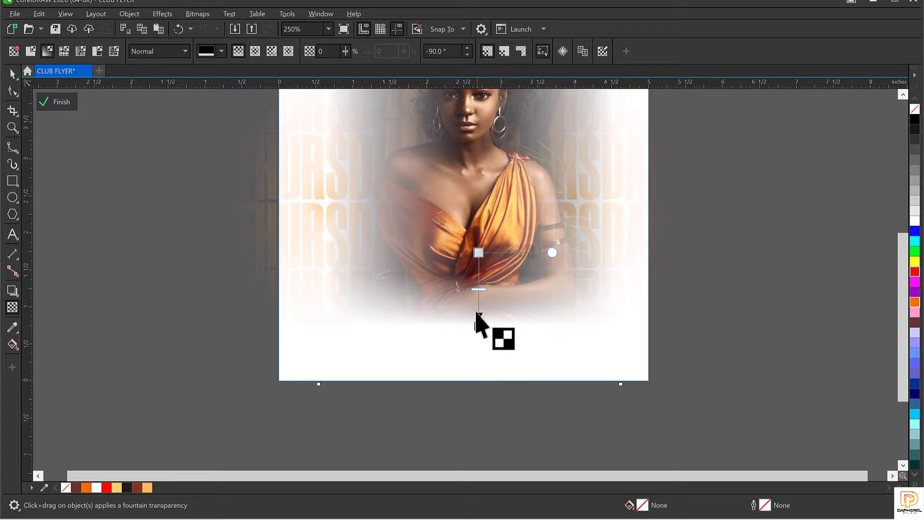
pyautogui.moveTo(479, 326); pyautogui.dragTo(479, 335)
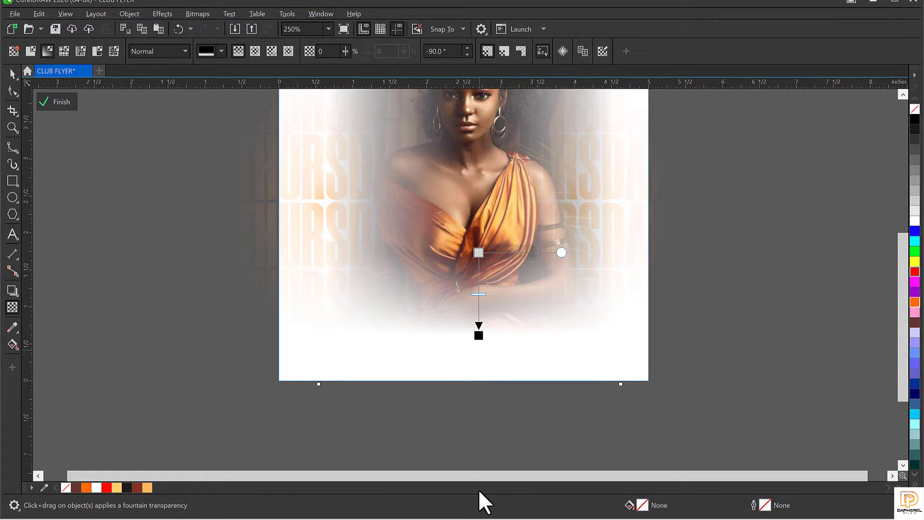
pyautogui.press('space')
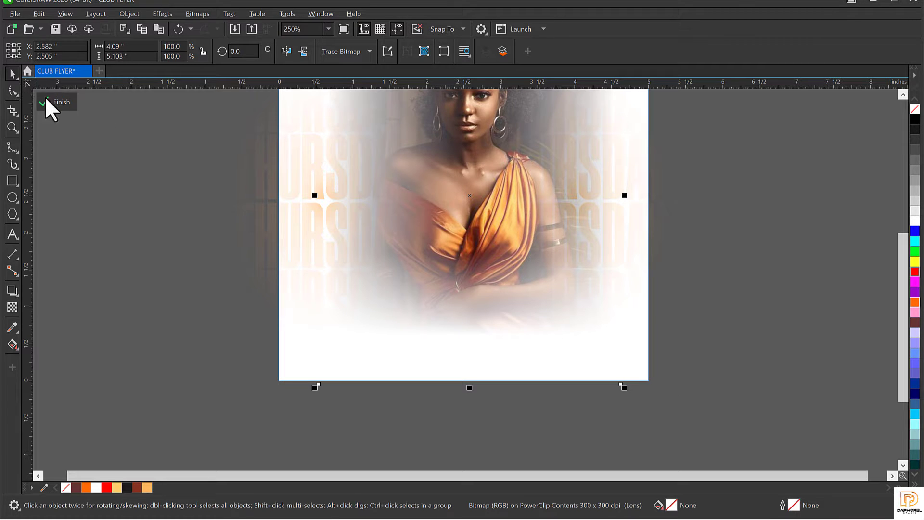
# Step: Finish editing the PowerClip contents and fit the whole page in view
pyautogui.click(59, 100)
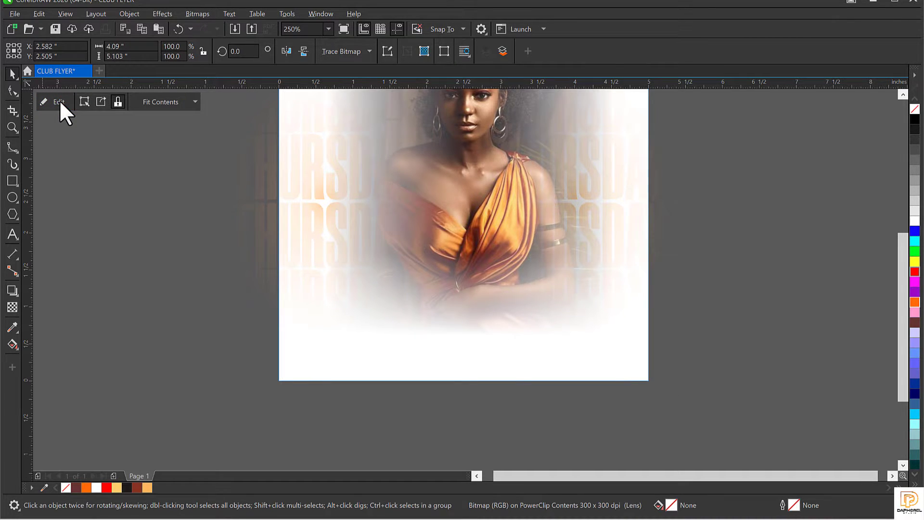
pyautogui.scroll(-2, 502, 363)
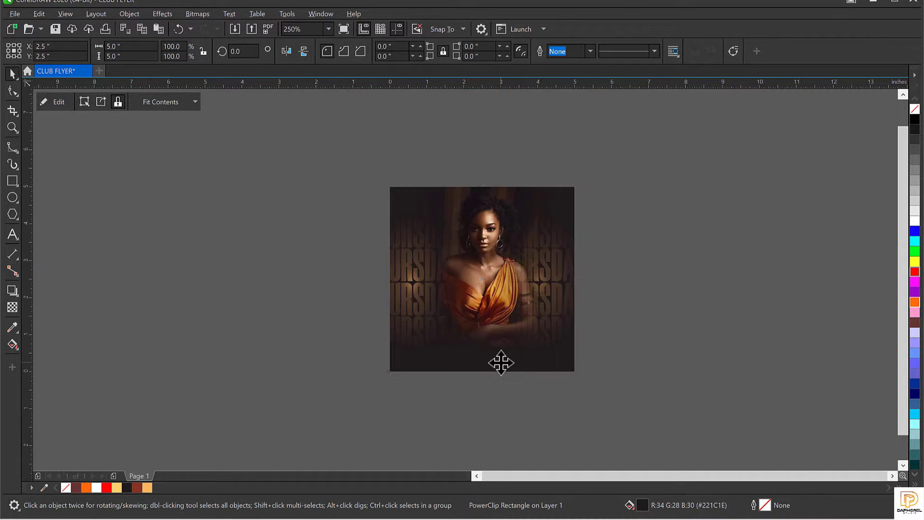
pyautogui.scroll(2, 503, 327)
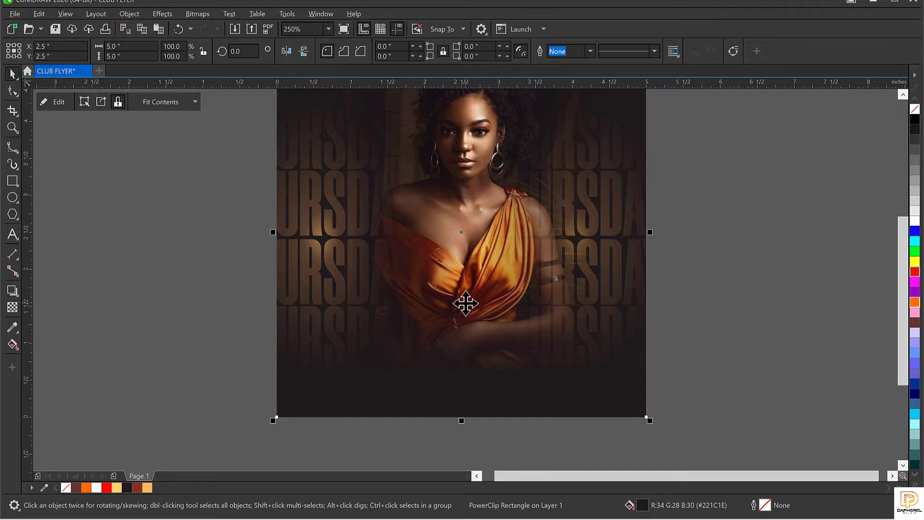
pyautogui.press('F4')
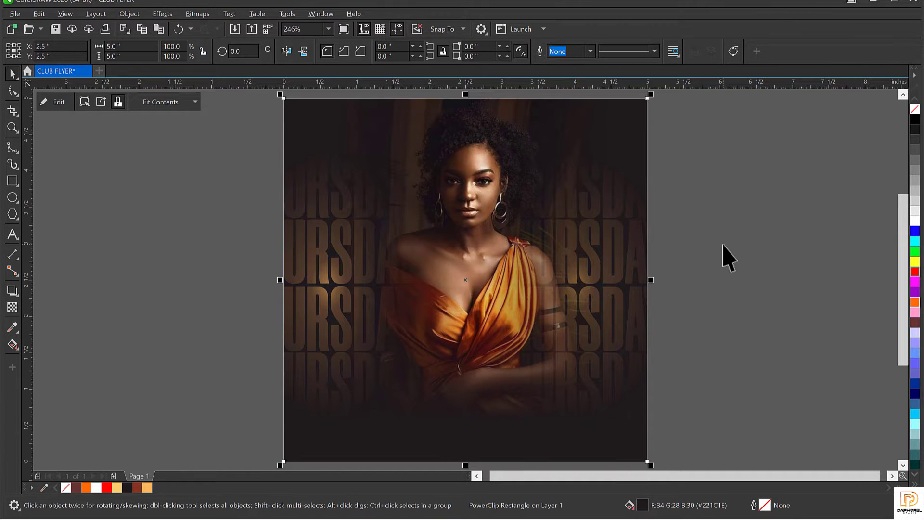
pyautogui.click(708, 276)
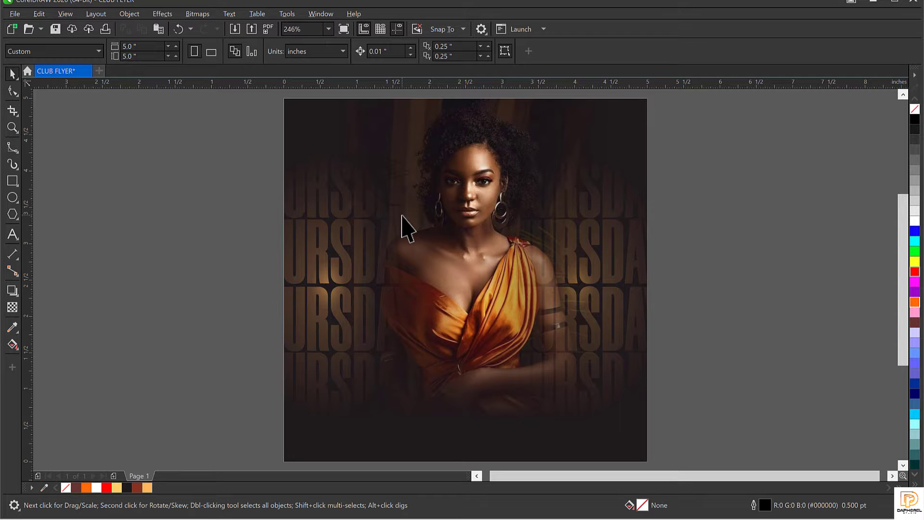
# Step: Scale the clipped photo down to 95.5% and nudge it slightly upward in the frame
pyautogui.click(434, 278)
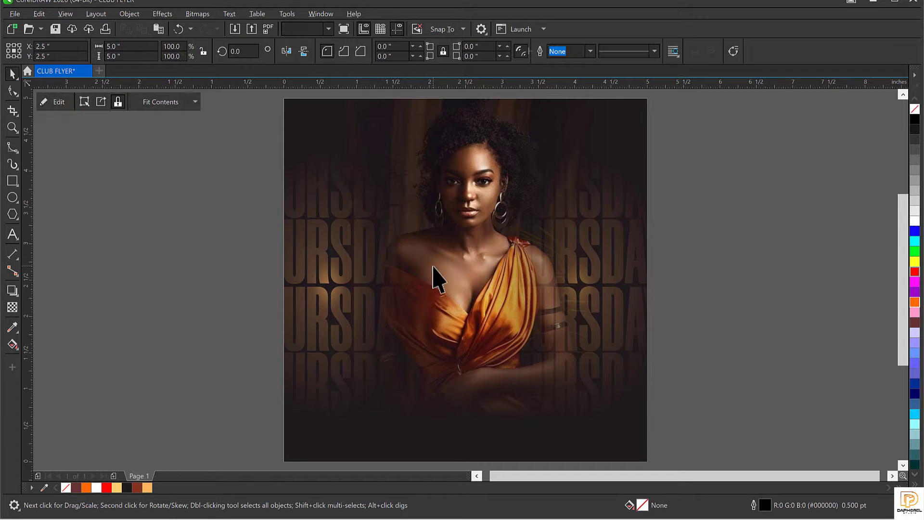
pyautogui.doubleClick(435, 278)
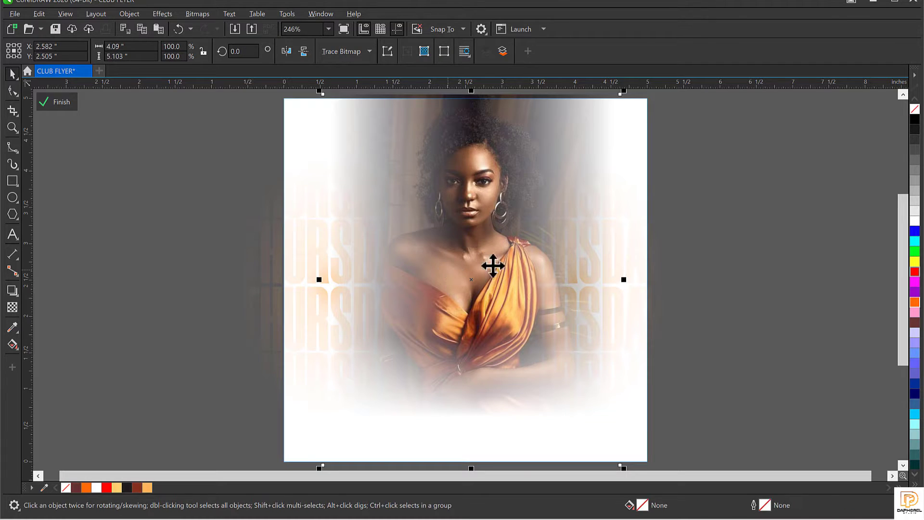
pyautogui.scroll(-2, 478, 175)
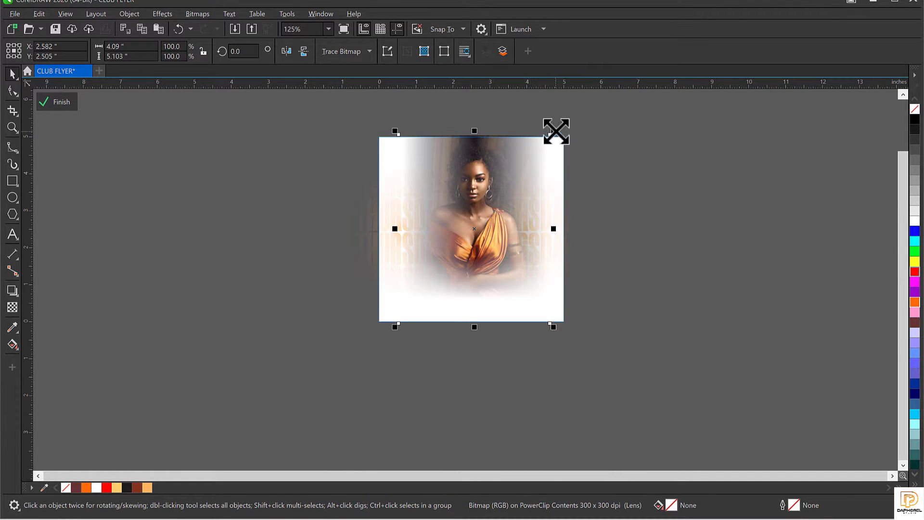
pyautogui.moveTo(555, 130); pyautogui.dragTo(551, 151)
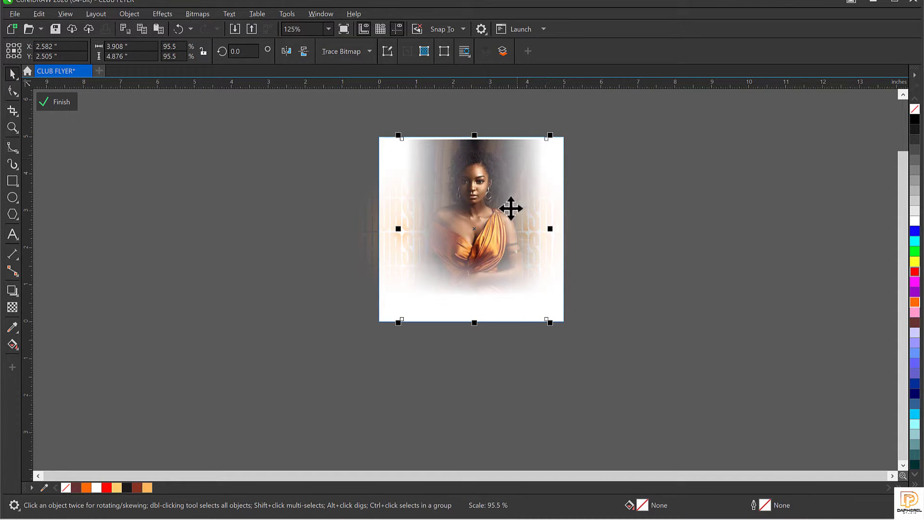
pyautogui.moveTo(487, 219); pyautogui.dragTo(487, 212)
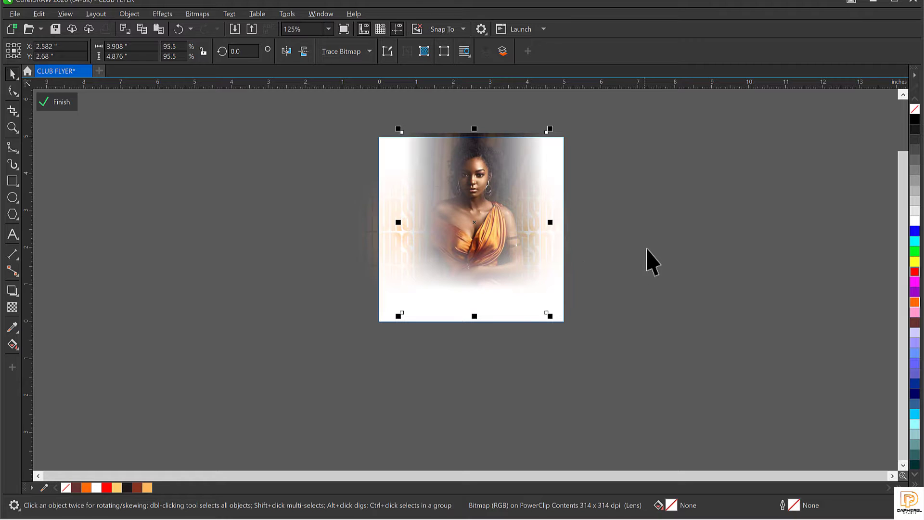
pyautogui.click(60, 102)
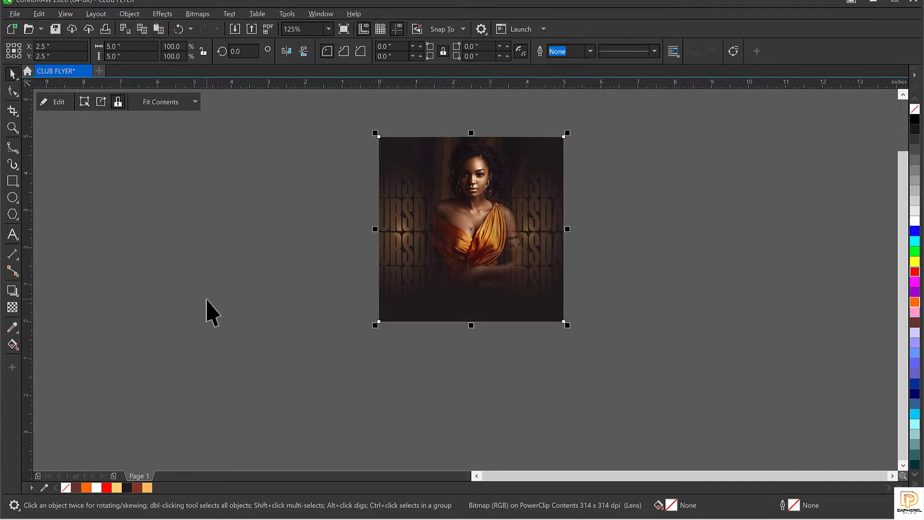
pyautogui.click(211, 313)
pyautogui.hotkey('shift', 'F4')
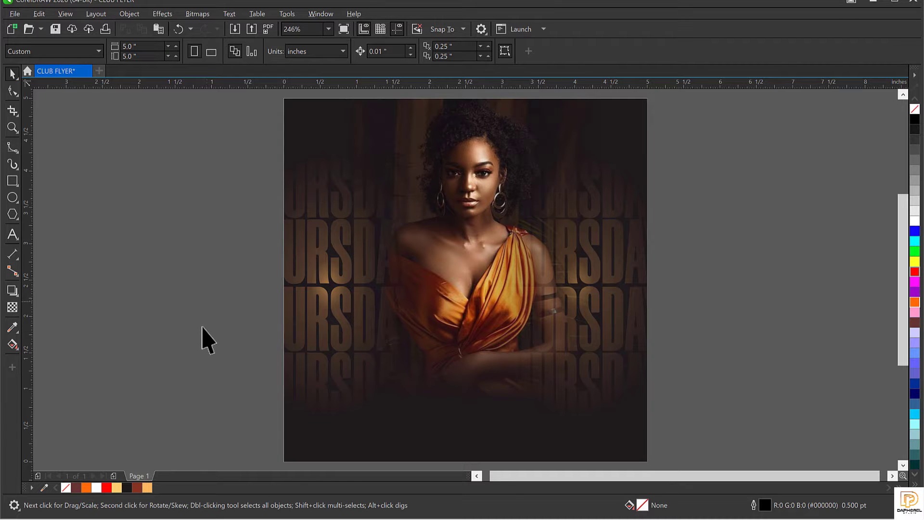
# Step: Create the artistic text 'thurs' to the left of the page
pyautogui.click(11, 233)
pyautogui.click(165, 309)
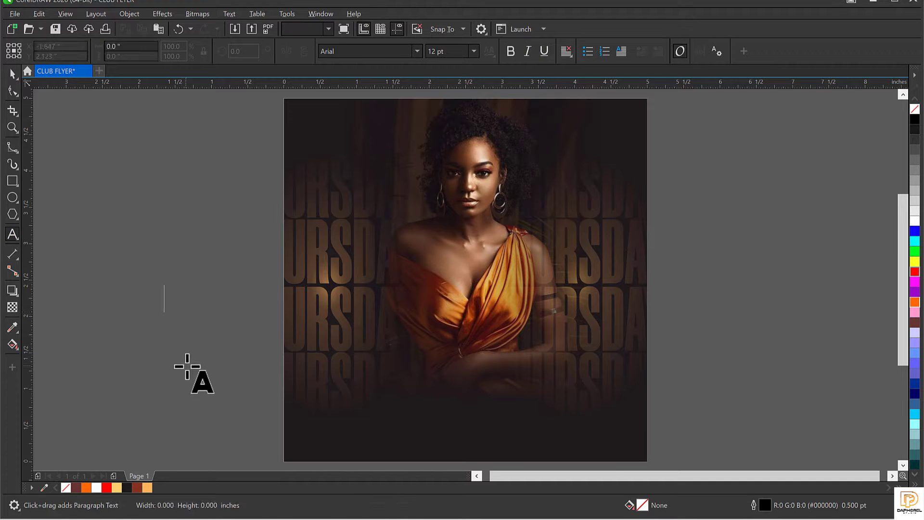
pyautogui.write('TH')
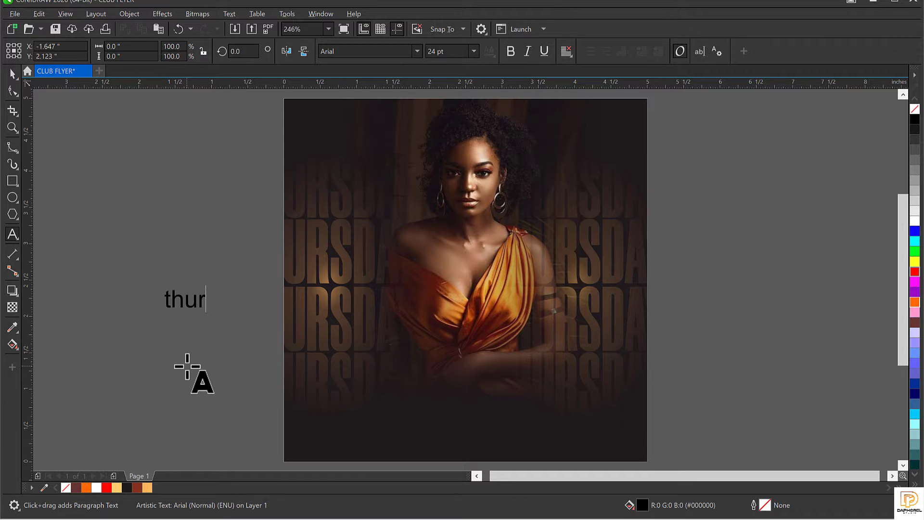
pyautogui.hotkey('ctrl', 'space')
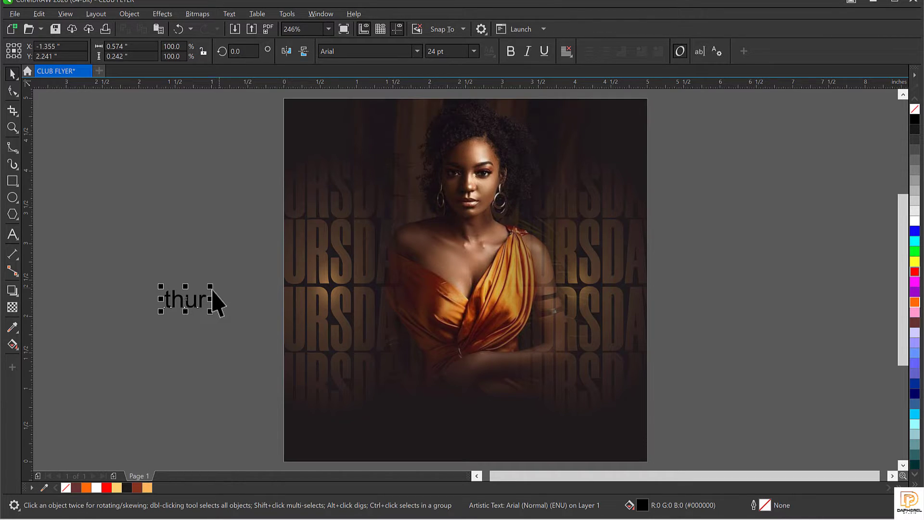
pyautogui.click(211, 299)
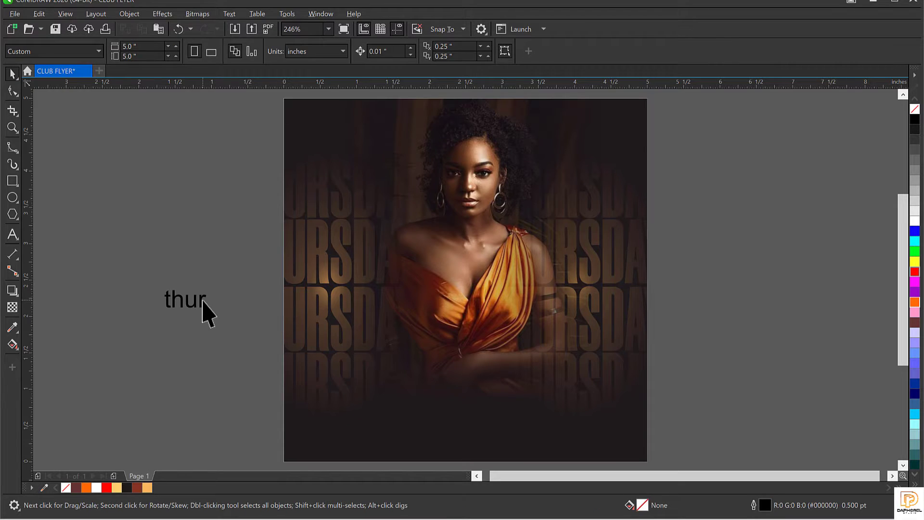
pyautogui.doubleClick(204, 302)
pyautogui.write('s')
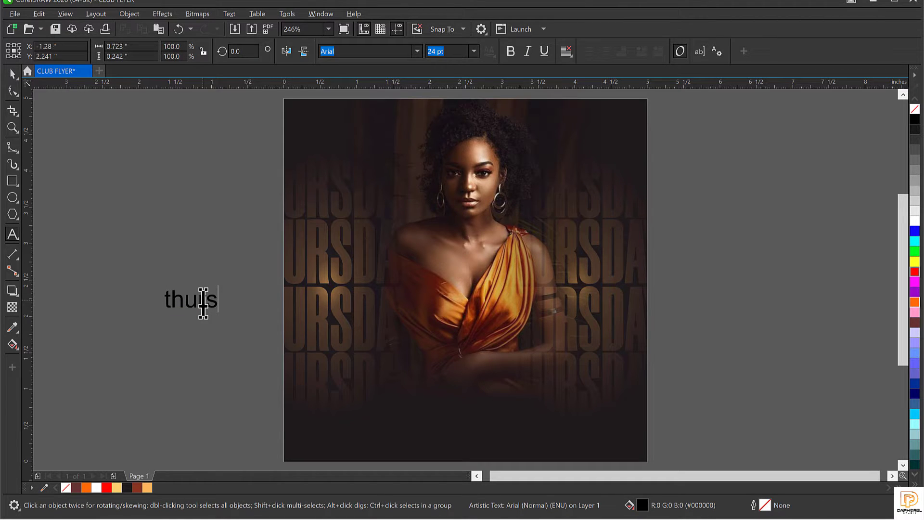
pyautogui.hotkey('ctrl', 'space')
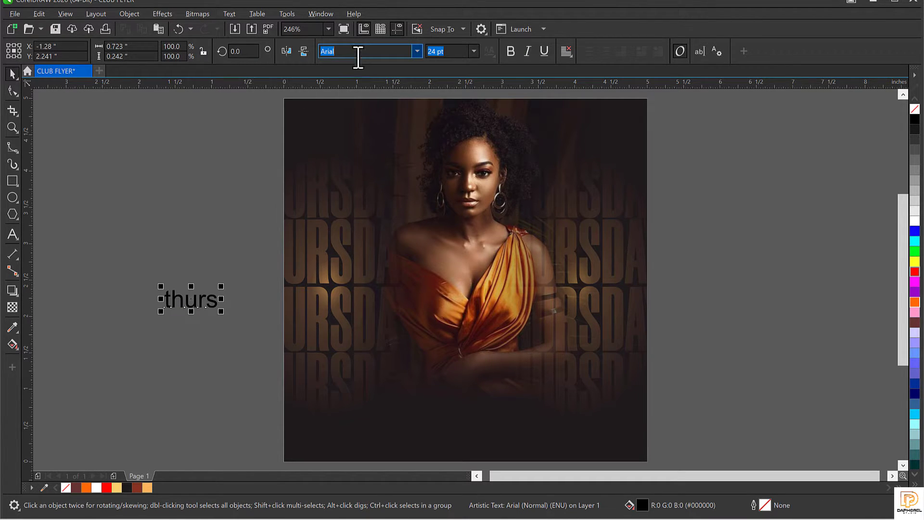
# Step: Set 'thurs' in the Ami Hollan DEMO font and move it onto the photo
pyautogui.write('Ami Hollan DEMO')
pyautogui.press('Return')
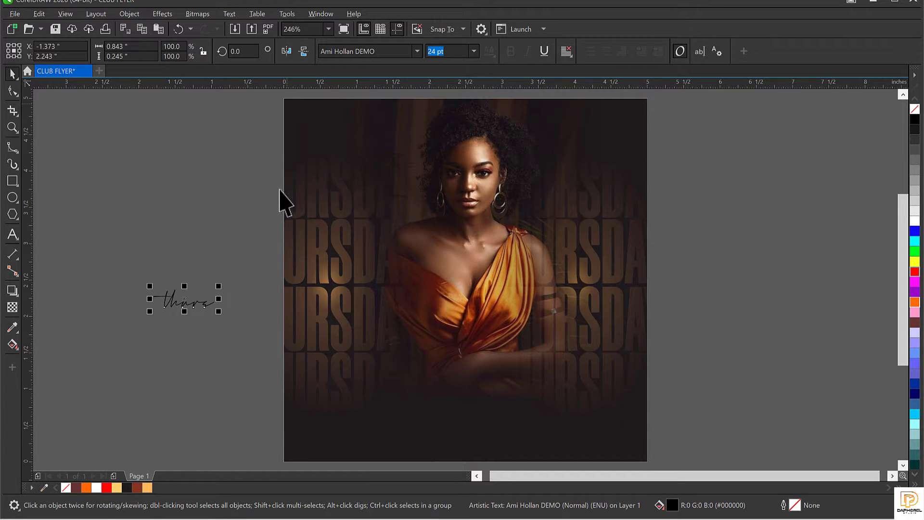
pyautogui.moveTo(202, 286); pyautogui.dragTo(465, 345)
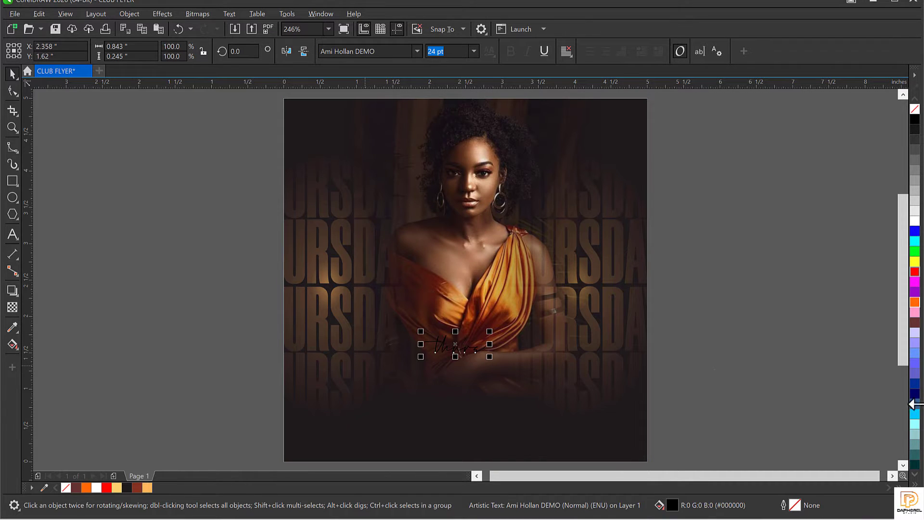
# Step: Fill 'thurs' and its outline white, and enlarge it to about 77 pt over the photo
pyautogui.rightClick(916, 223)
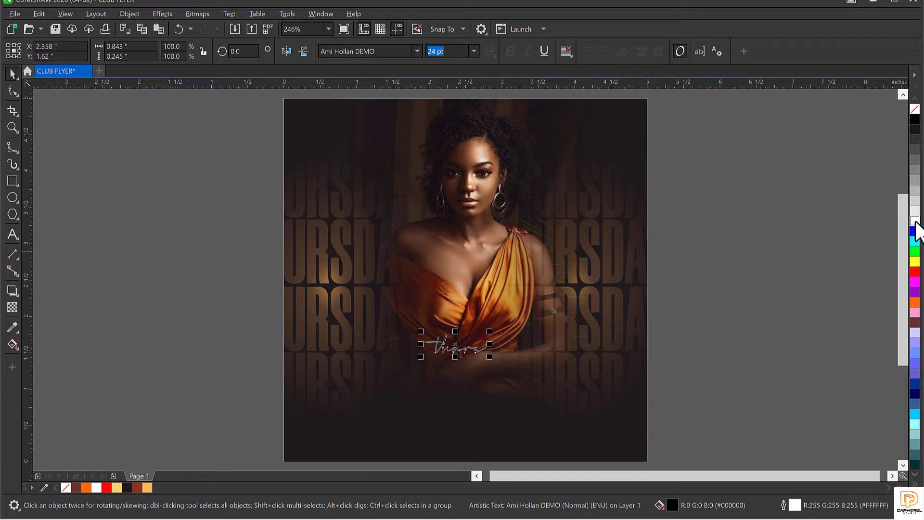
pyautogui.click(915, 223)
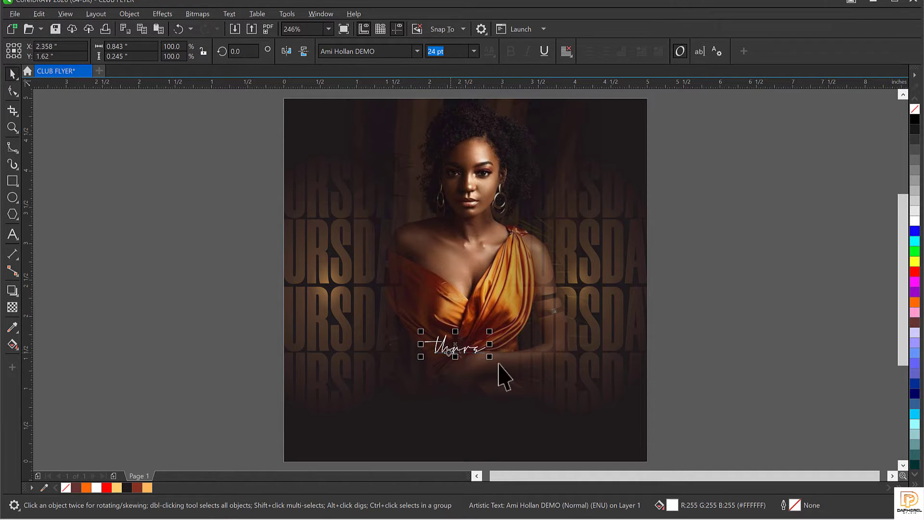
pyautogui.moveTo(489, 356); pyautogui.dragTo(557, 384)
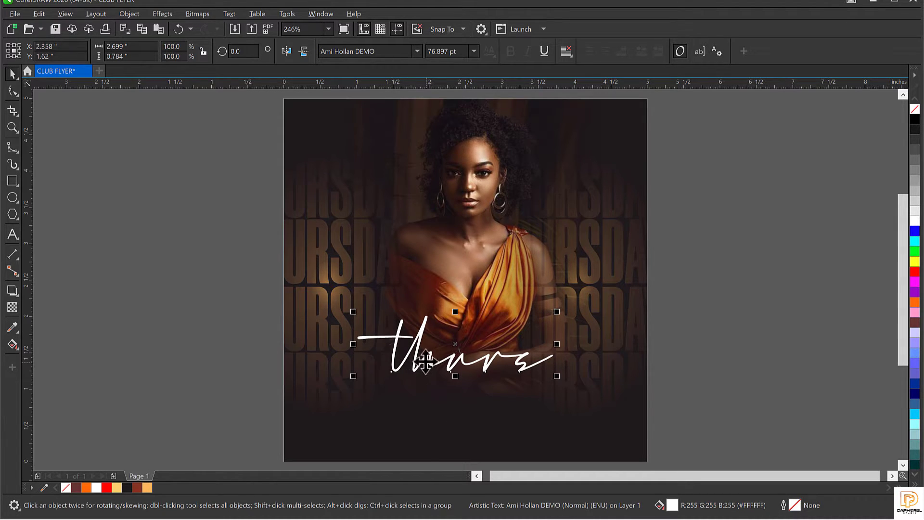
pyautogui.moveTo(425, 362); pyautogui.dragTo(443, 358)
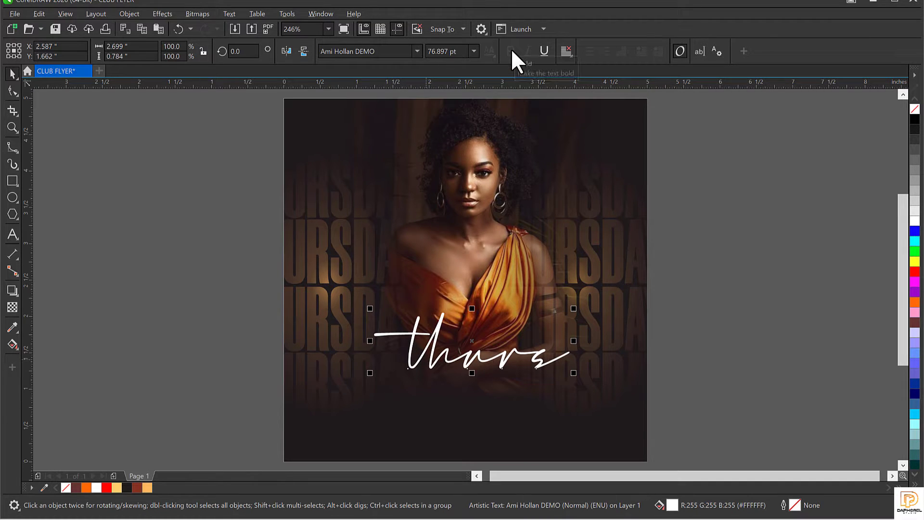
pyautogui.moveTo(461, 357); pyautogui.dragTo(455, 359)
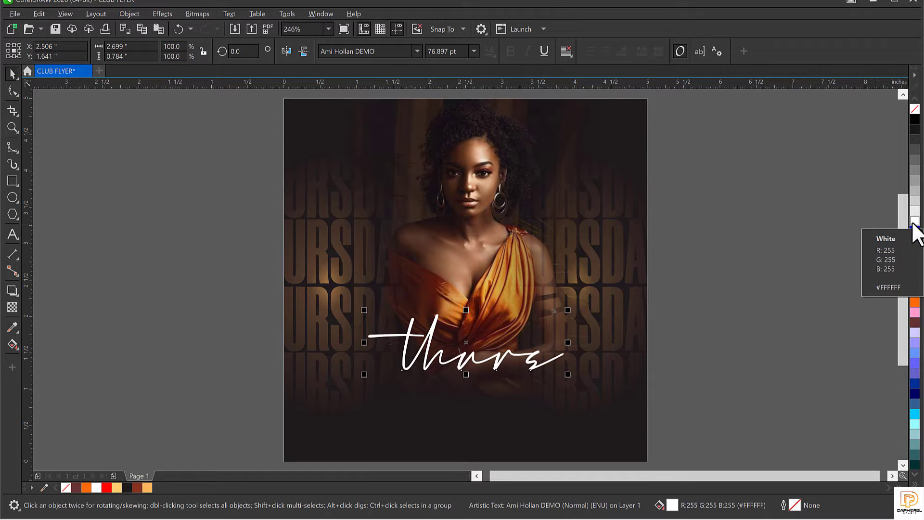
# Step: Centre 'thurs' at the bottom of the photo, keeping its white outline
pyautogui.rightClick(913, 222)
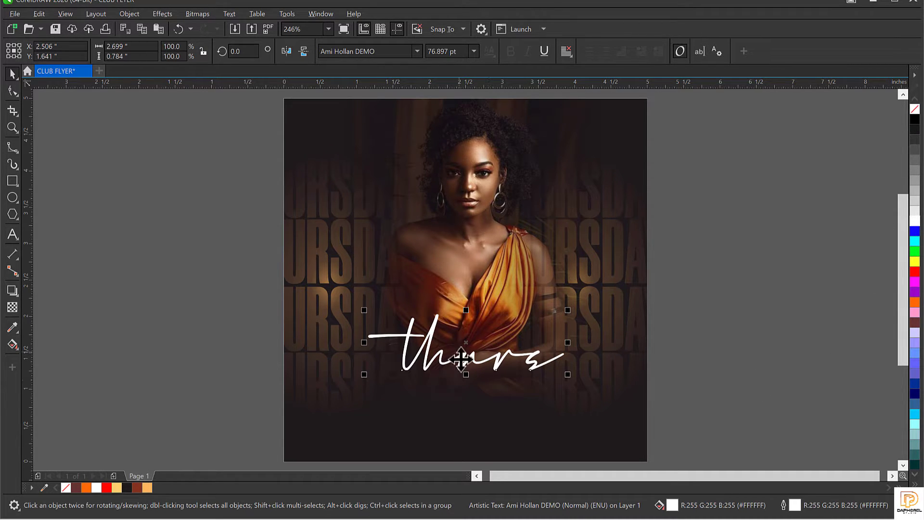
pyautogui.moveTo(462, 359); pyautogui.dragTo(446, 363)
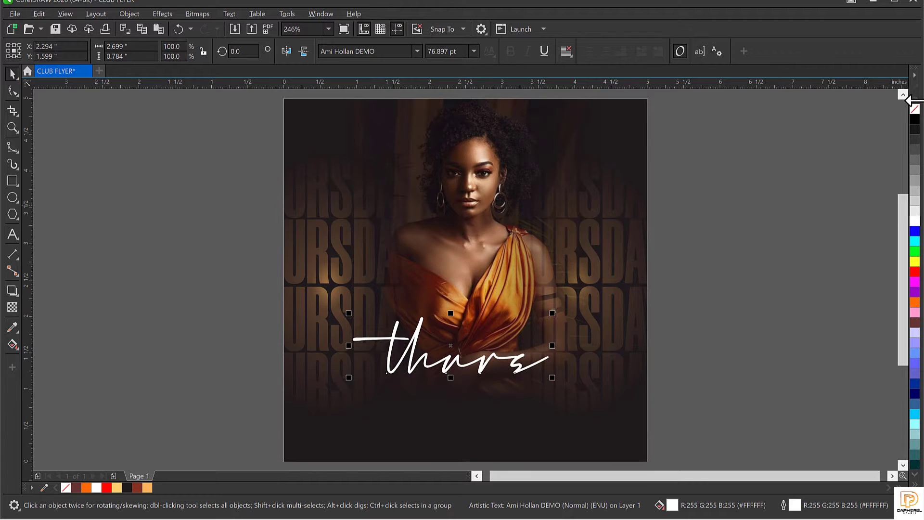
pyautogui.rightClick(915, 110)
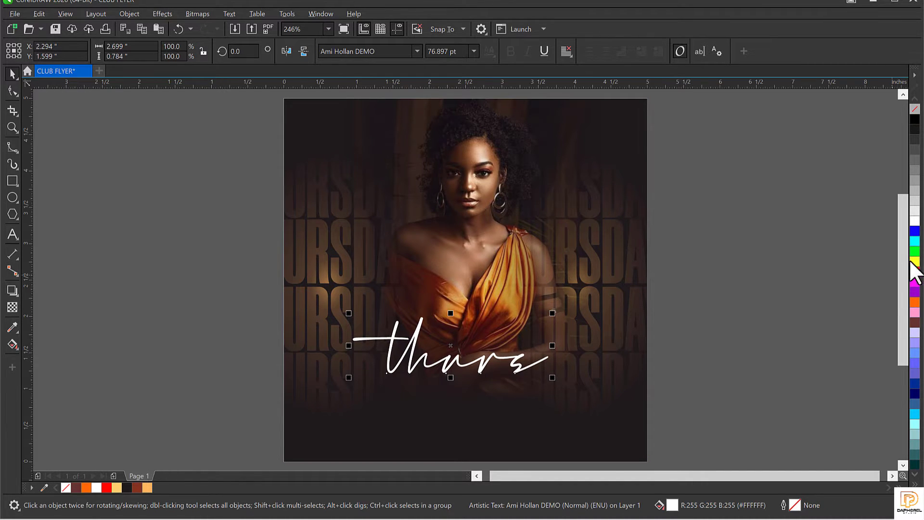
pyautogui.rightClick(916, 221)
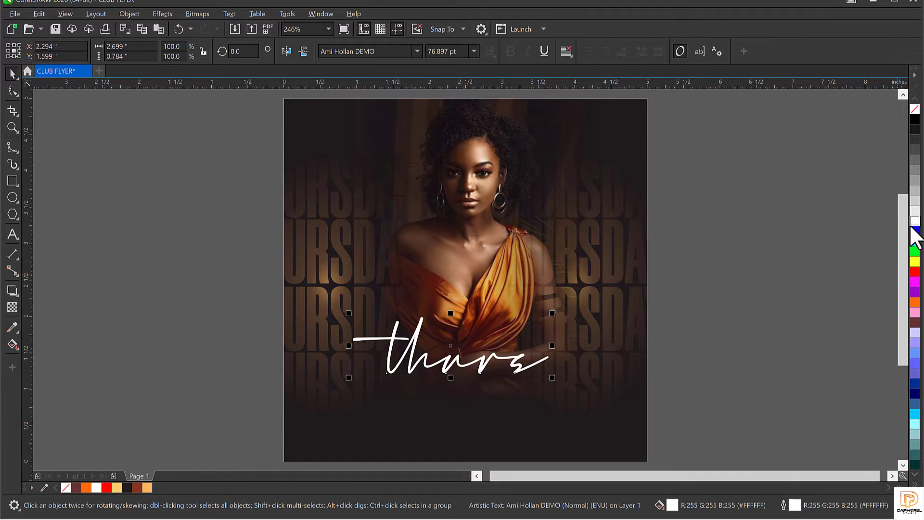
pyautogui.click(522, 387)
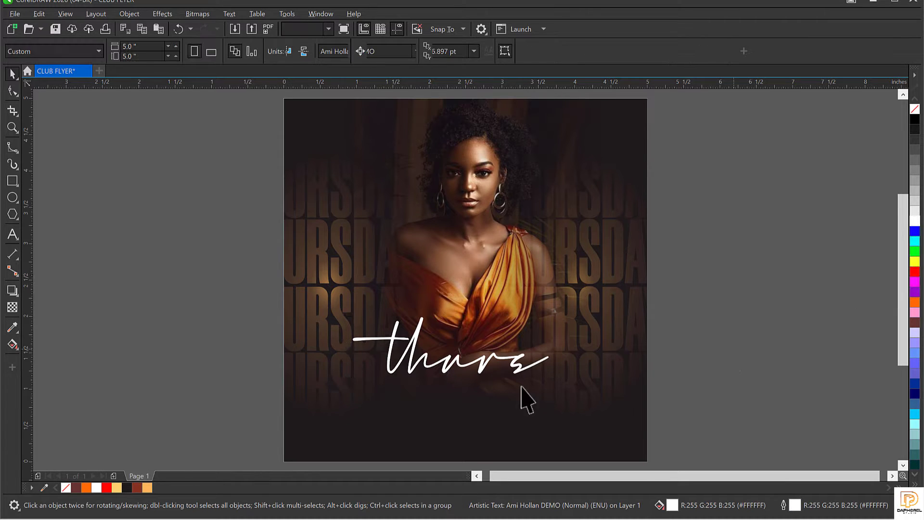
pyautogui.click(482, 372)
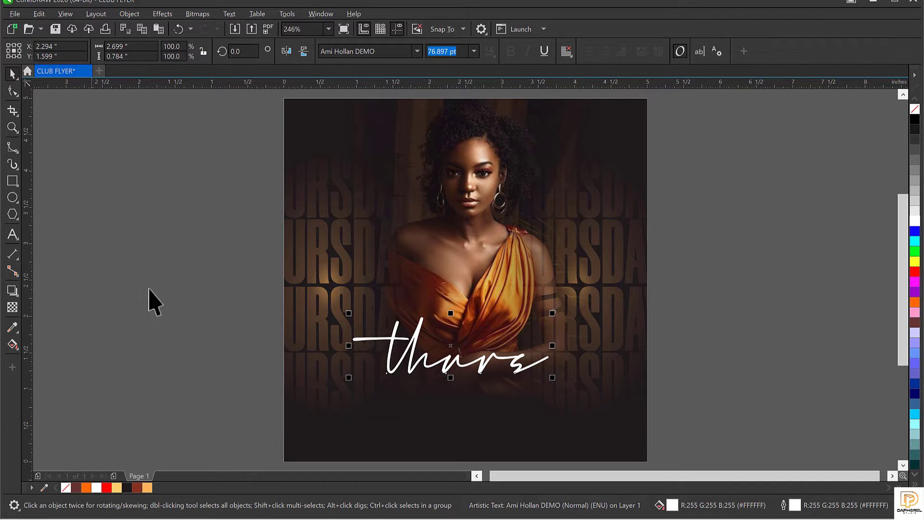
pyautogui.click(207, 295)
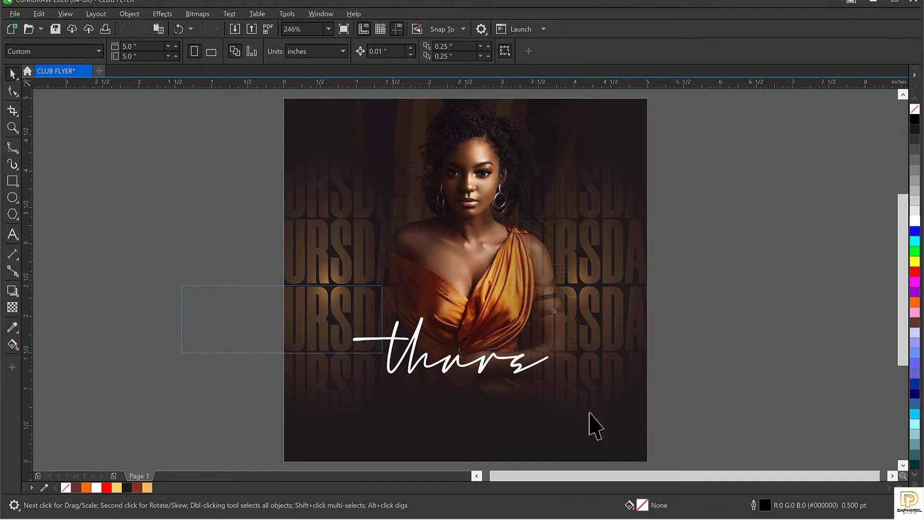
# Step: Convert the 'thurs' text to curves
pyautogui.click(447, 374)
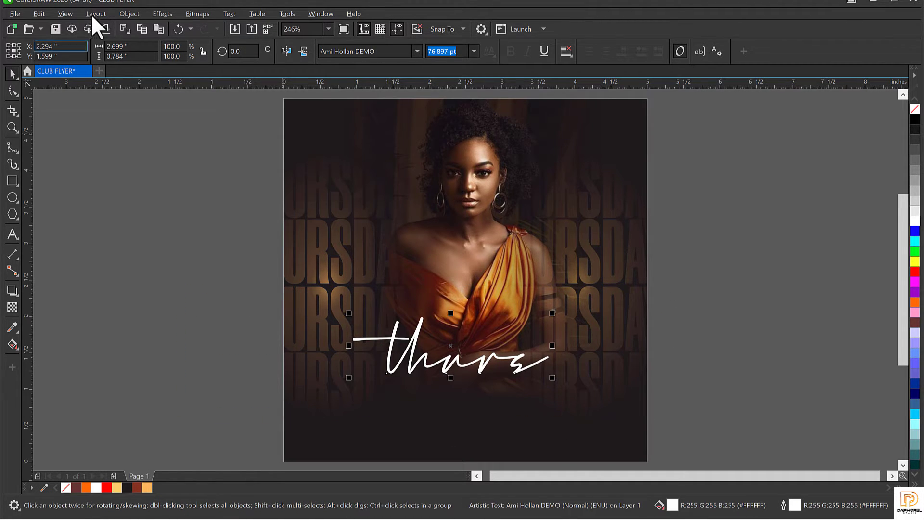
pyautogui.click(126, 15)
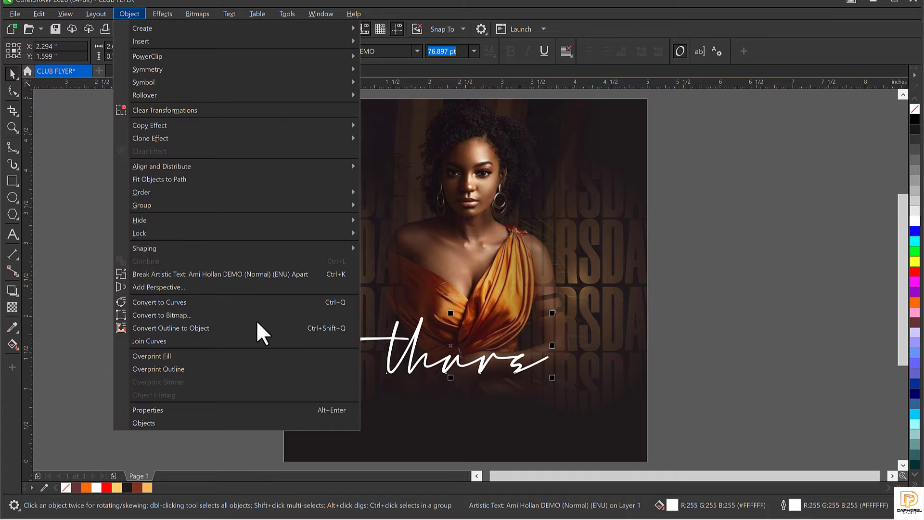
pyautogui.click(194, 328)
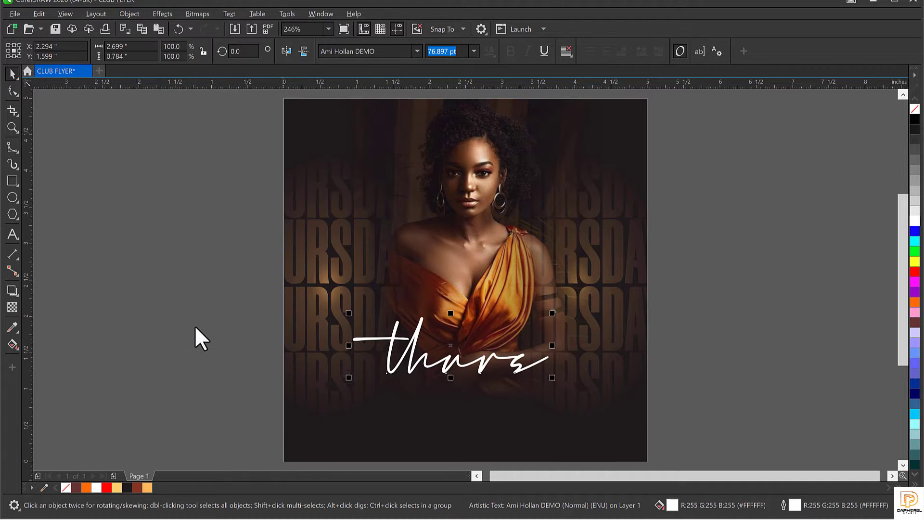
# Step: Weld the two pieces of the 'thurs' lettering into one curve
pyautogui.click(454, 366)
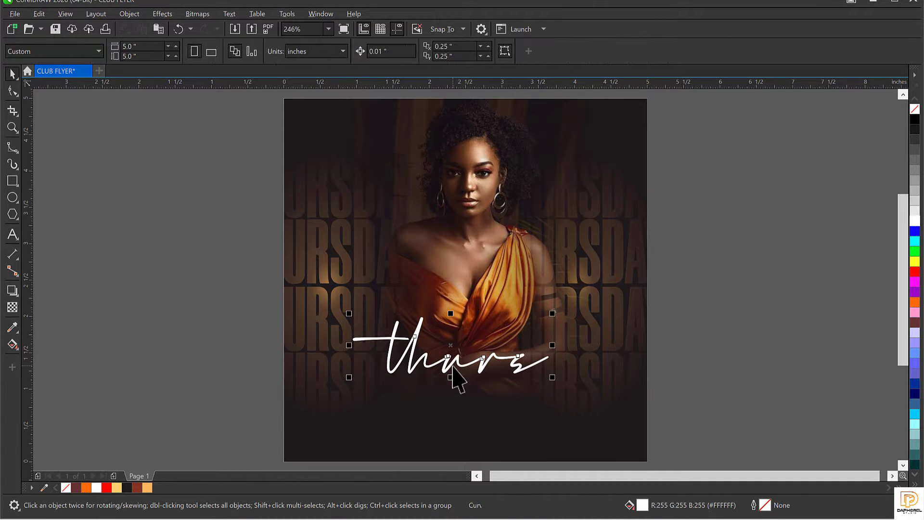
pyautogui.moveTo(462, 373); pyautogui.dragTo(474, 292)
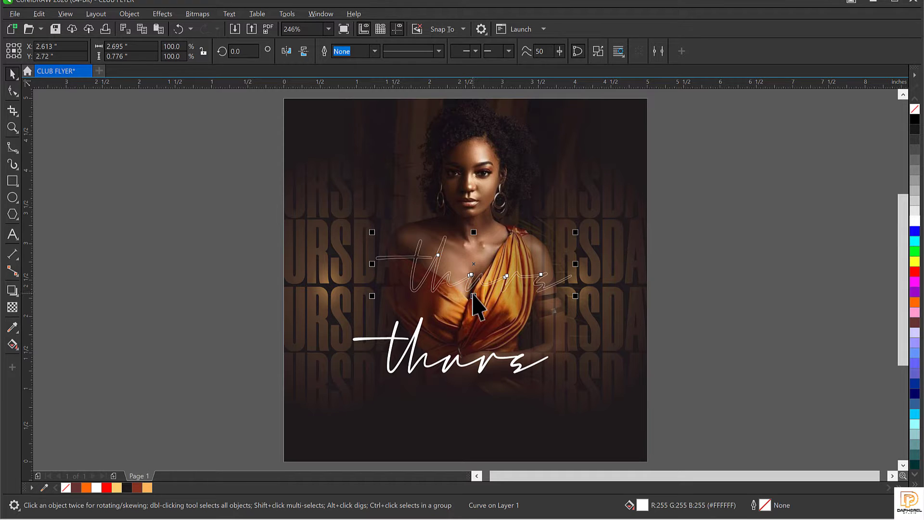
pyautogui.hotkey('ctrl', 'z')
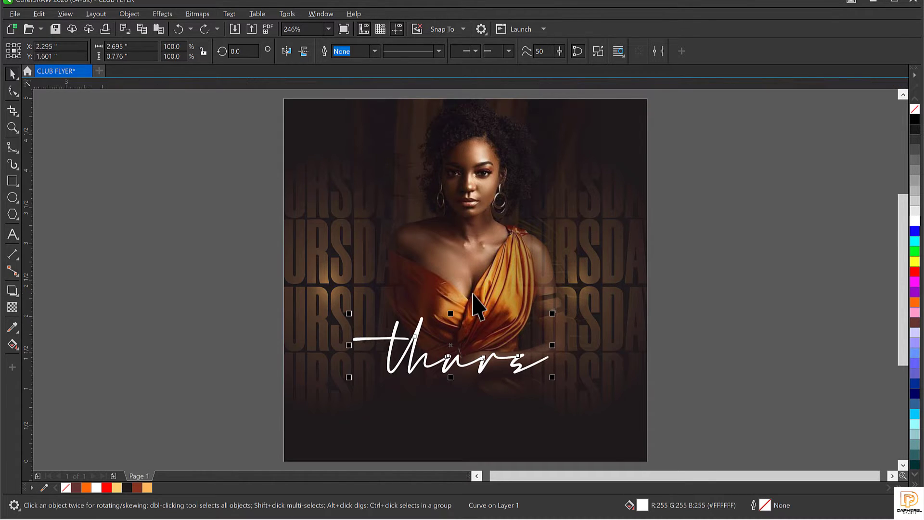
pyautogui.click(170, 302)
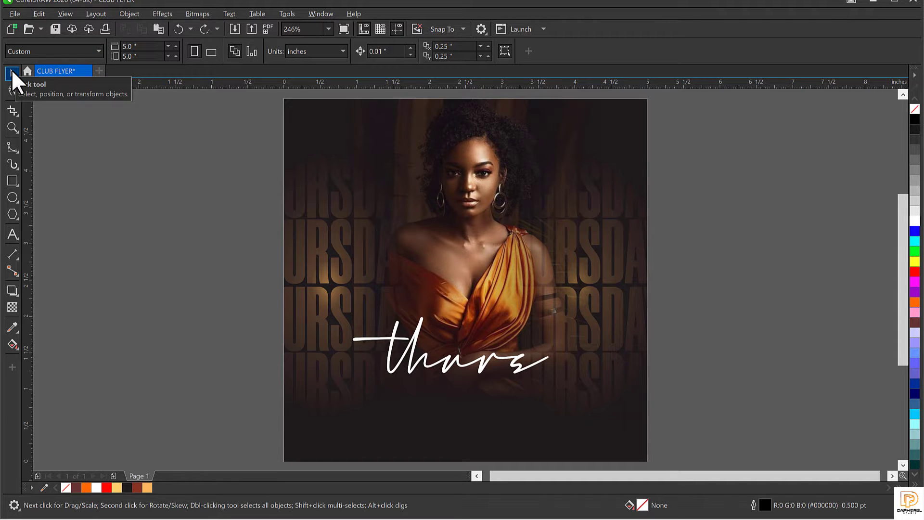
pyautogui.moveTo(655, 424); pyautogui.dragTo(745, 431)
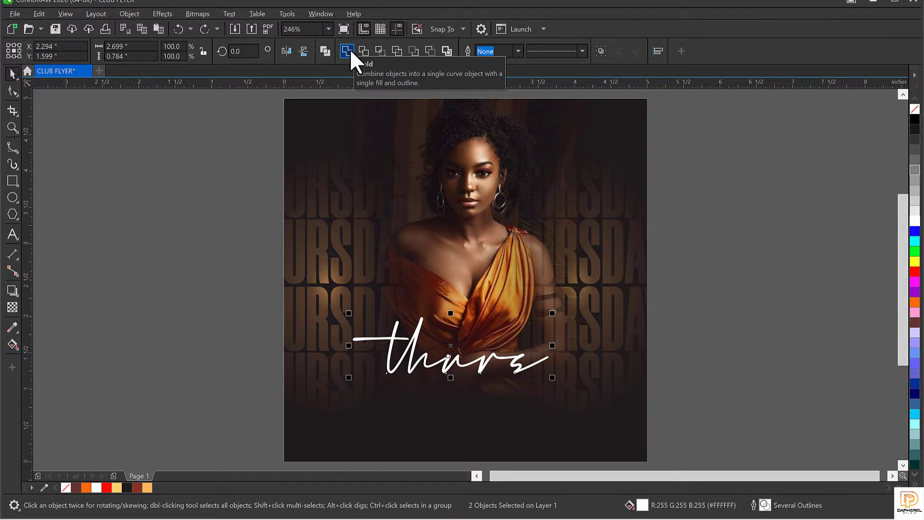
pyautogui.click(350, 49)
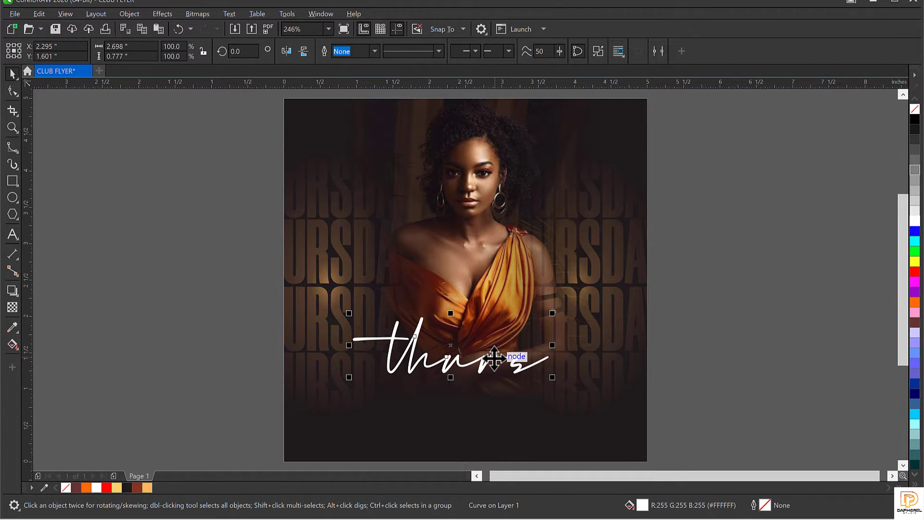
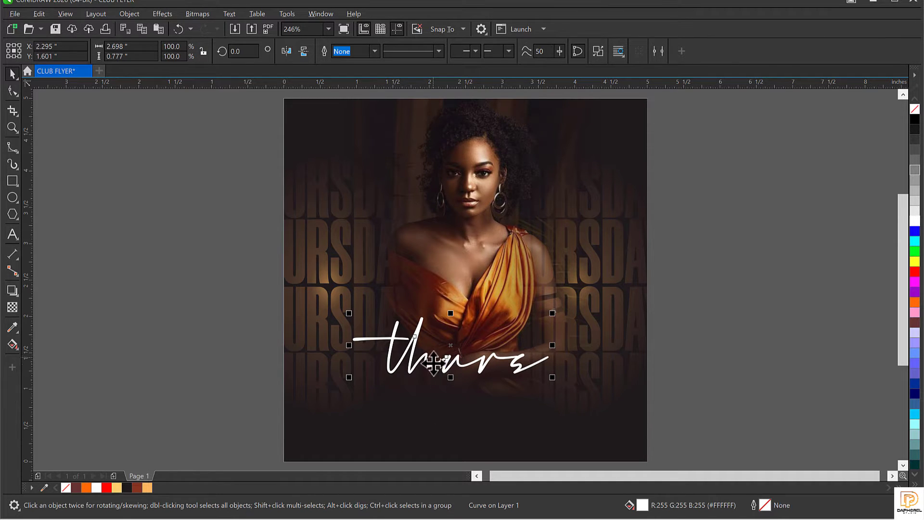
# Step: Fill the welded thurs curve yellow, undoing the stray copy and accidental moves
pyautogui.moveTo(436, 357); pyautogui.dragTo(436, 344)
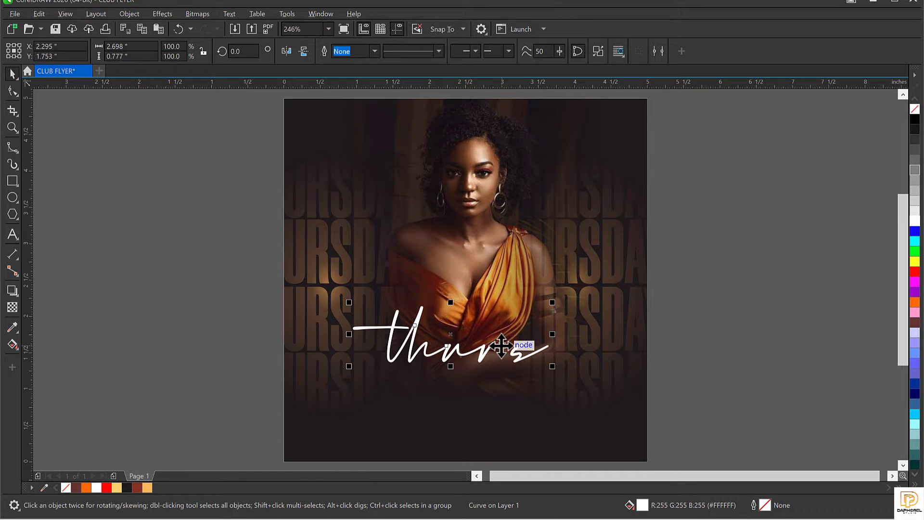
pyautogui.moveTo(483, 351); pyautogui.dragTo(475, 274)
pyautogui.rightClick(476, 274)
pyautogui.hotkey('ctrl', 'z')
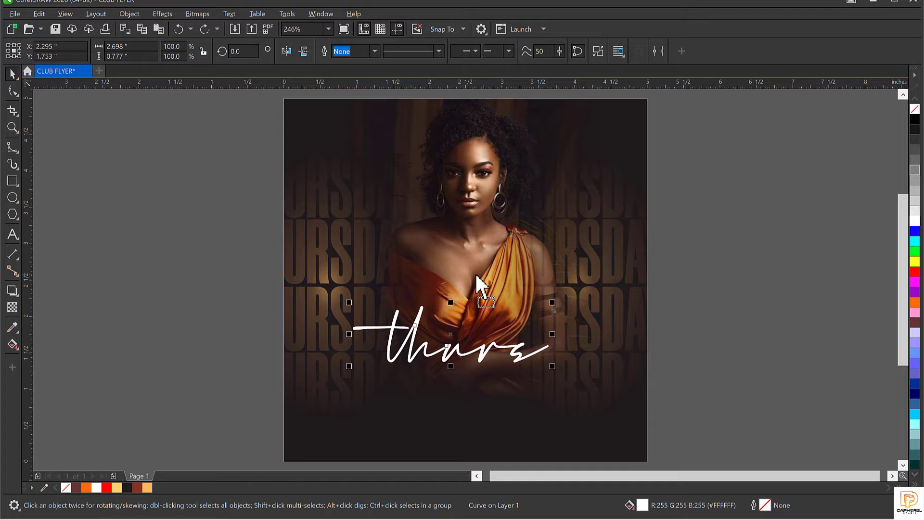
pyautogui.click(914, 261)
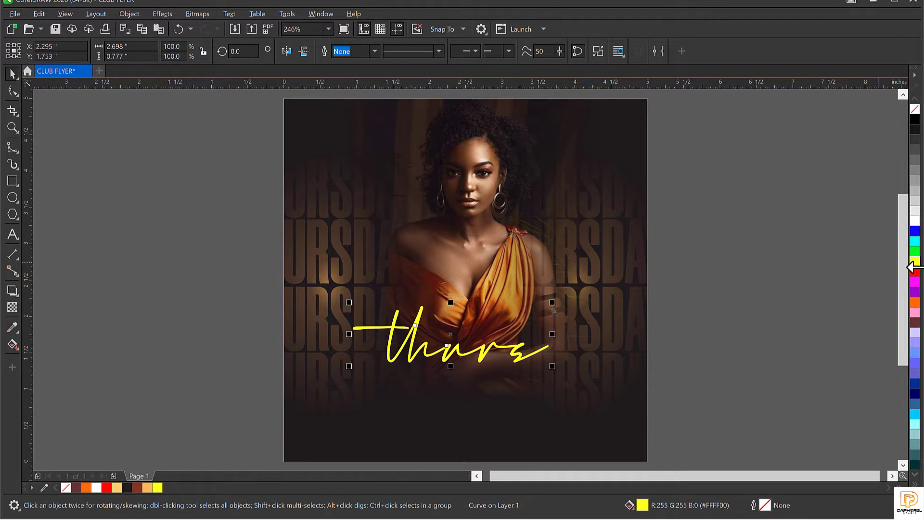
pyautogui.click(448, 355)
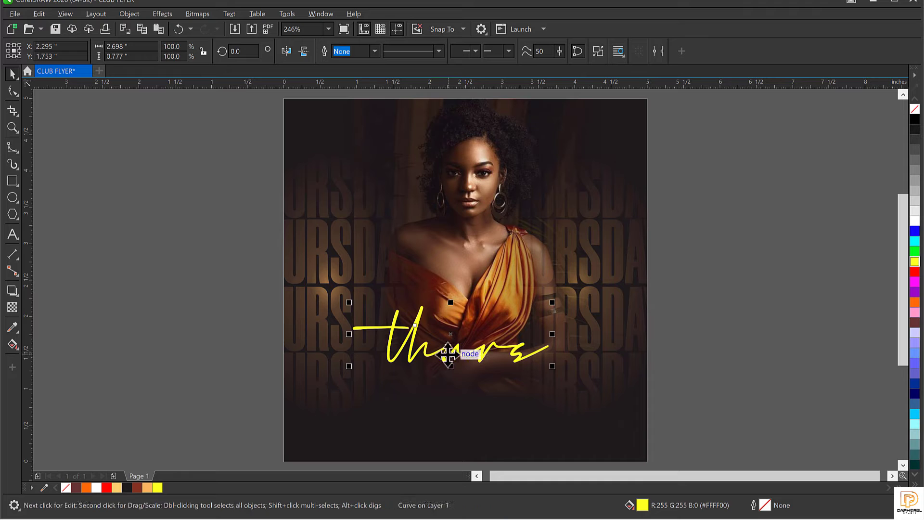
pyautogui.moveTo(449, 355); pyautogui.dragTo(455, 366)
pyautogui.hotkey('ctrl', 'z')
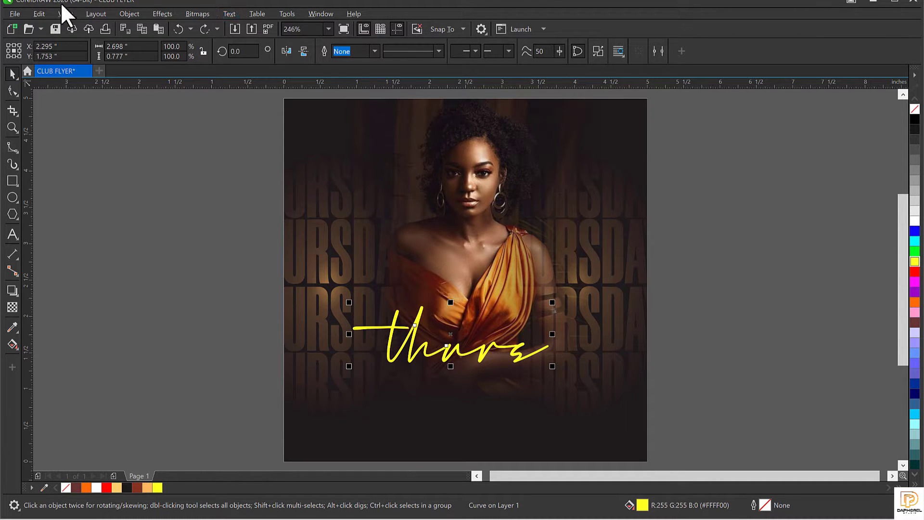
# Step: Apply a Gaussian Blur with a radius of 19 to the yellow thurs script
pyautogui.click(172, 14)
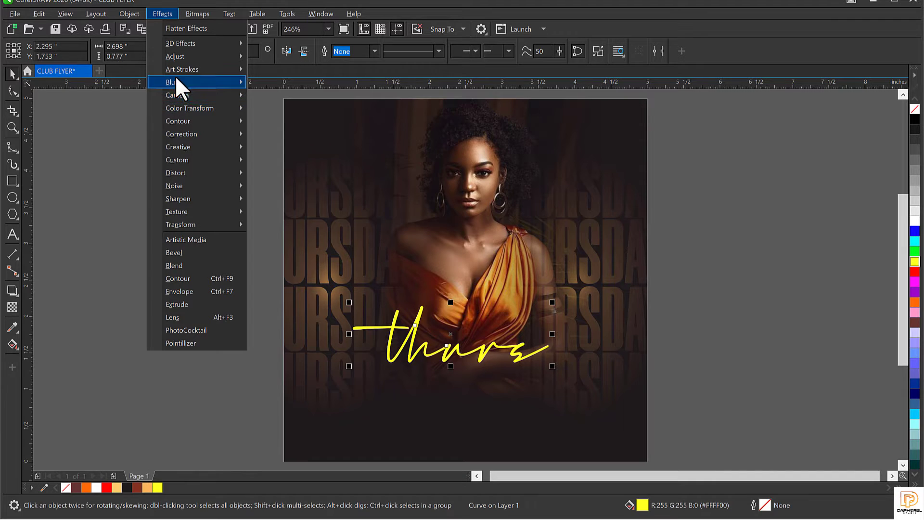
pyautogui.moveTo(176, 78)
pyautogui.click(296, 111)
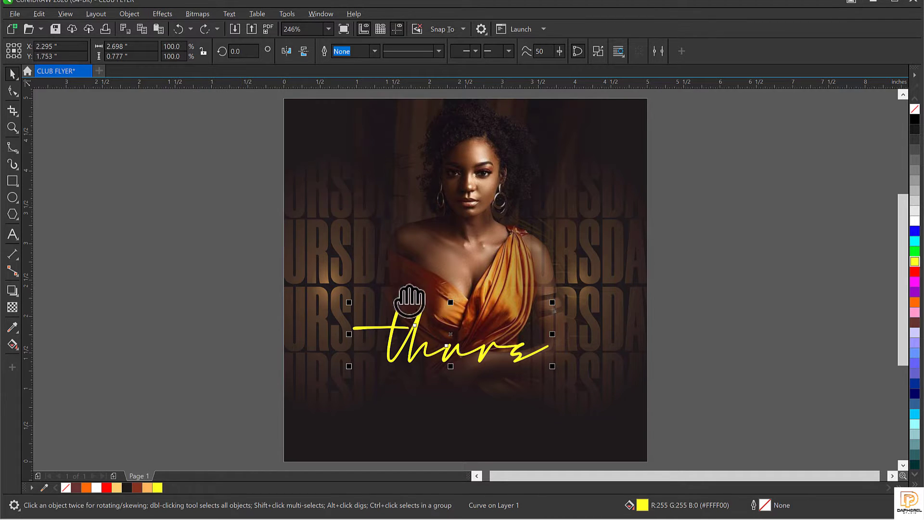
pyautogui.moveTo(420, 219); pyautogui.dragTo(578, 124)
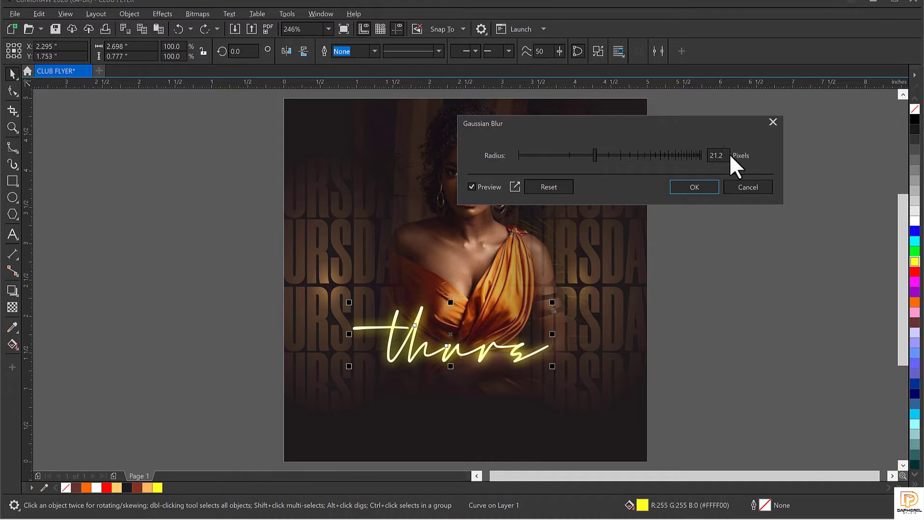
pyautogui.moveTo(727, 155); pyautogui.dragTo(699, 158)
pyautogui.write('19')
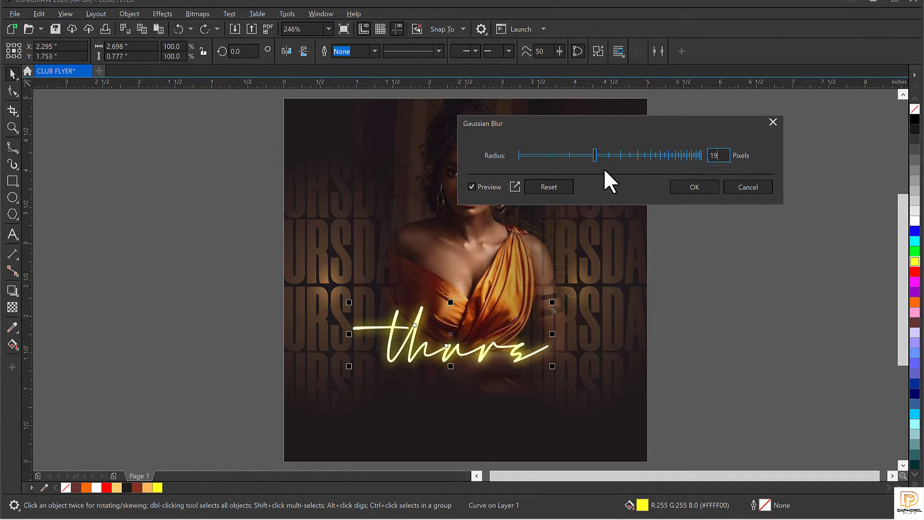
pyautogui.click(657, 164)
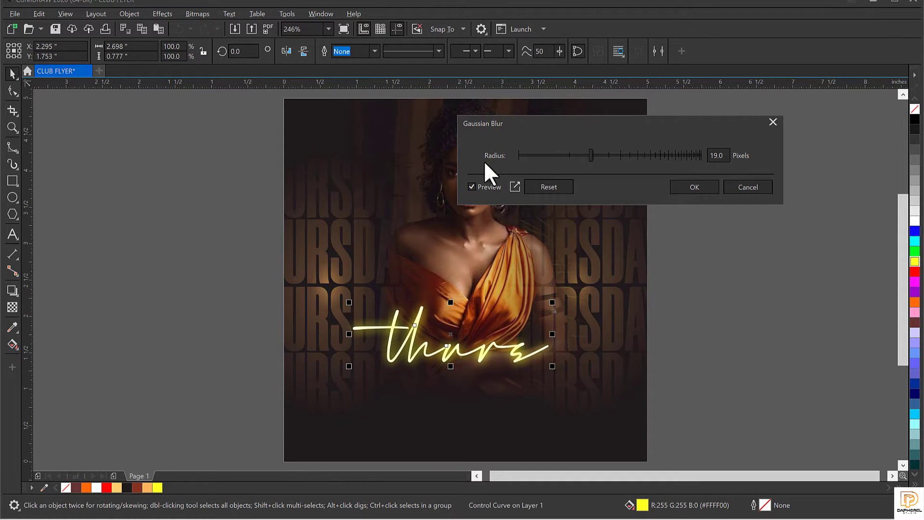
pyautogui.click(696, 187)
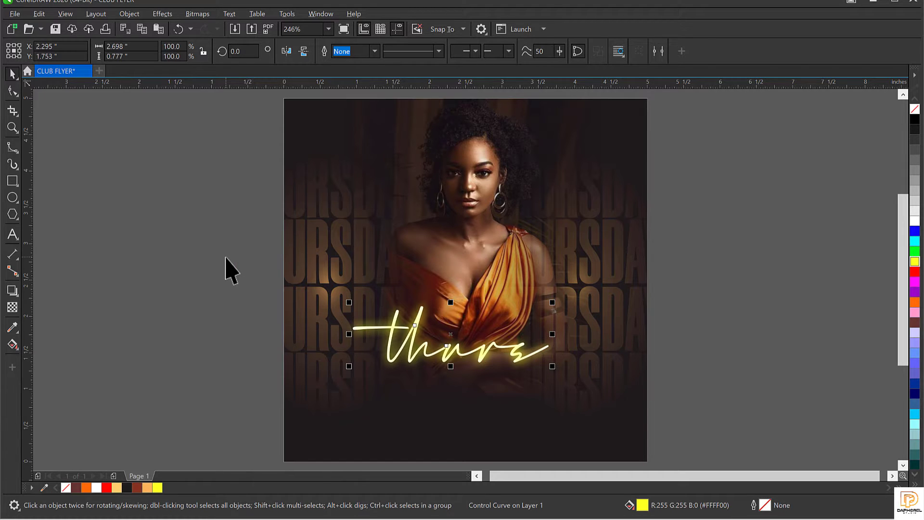
# Step: Stack a pasted copy onto the blurred thurs to strengthen the neon glow
pyautogui.moveTo(450, 335); pyautogui.dragTo(450, 394)
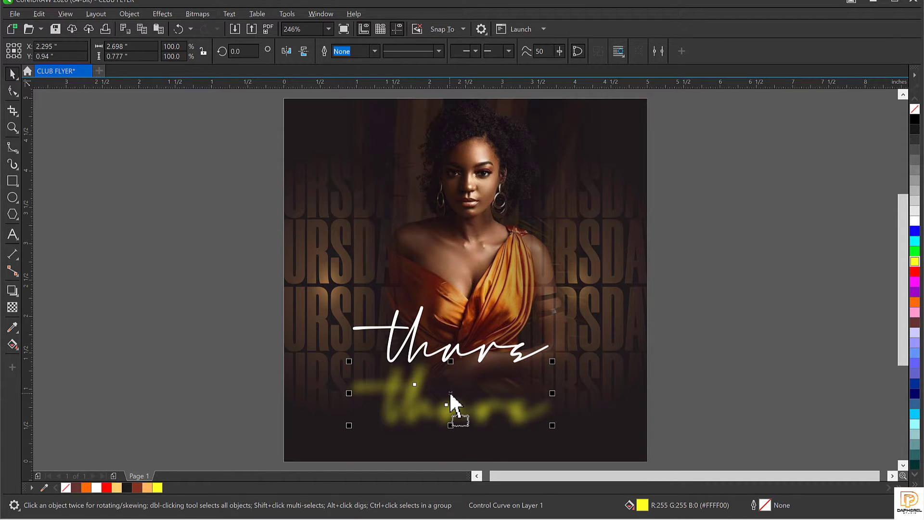
pyautogui.hotkey('ctrl', 'z')
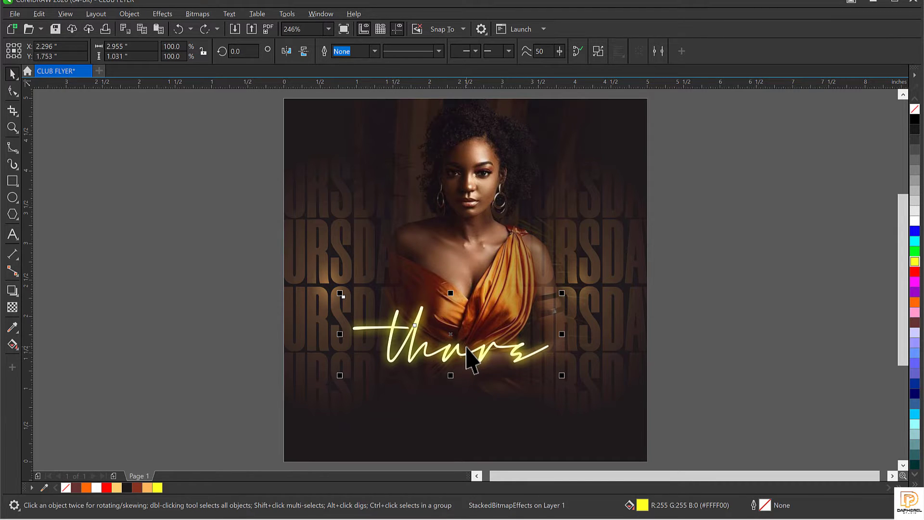
pyautogui.hotkey('ctrl', 'v')
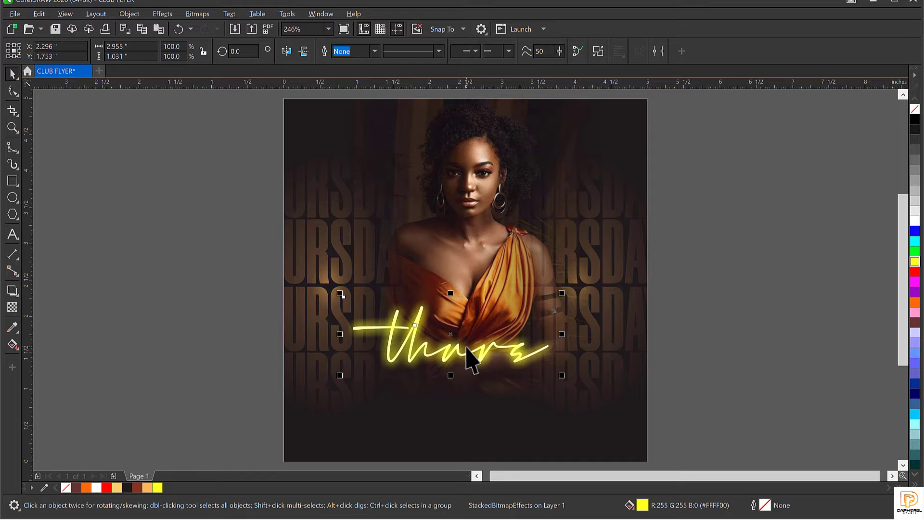
# Step: Select all the thurs glow pieces together and raise them slightly
pyautogui.click(747, 305)
pyautogui.click(404, 389)
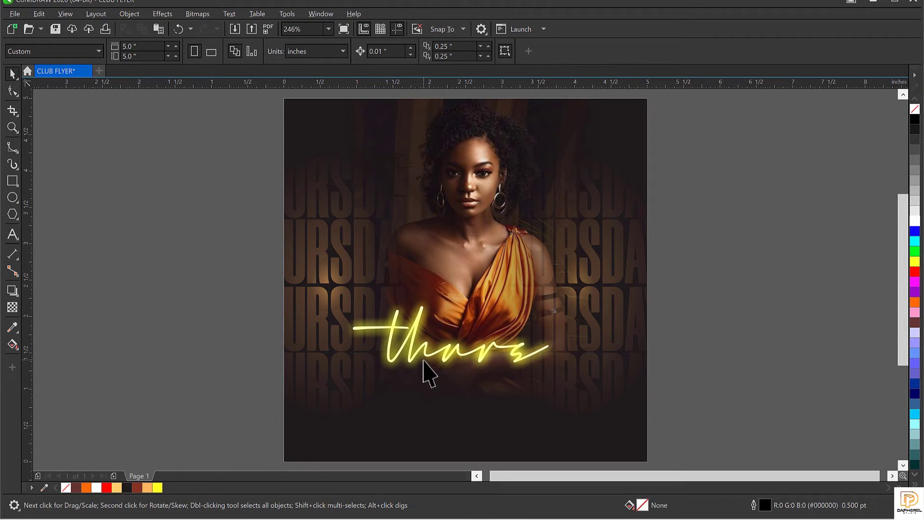
pyautogui.click(455, 365)
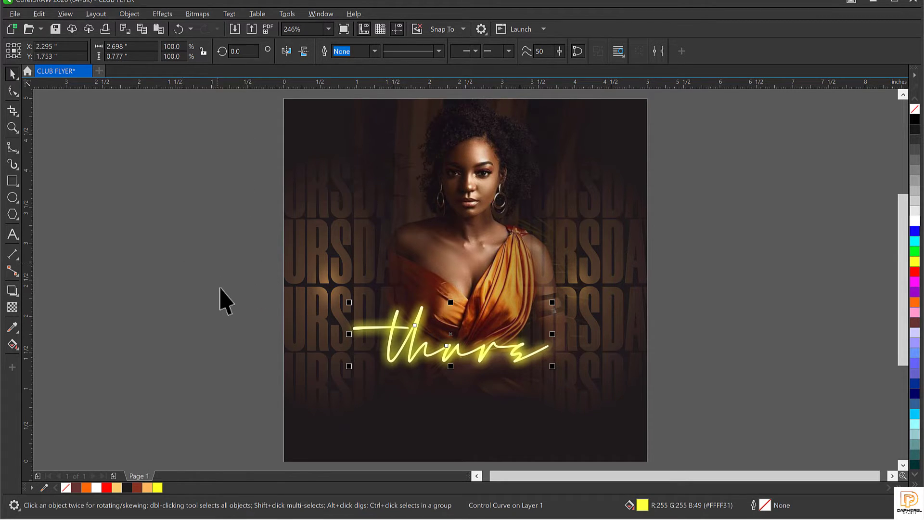
pyautogui.click(153, 272)
pyautogui.moveTo(172, 240); pyautogui.dragTo(741, 436)
pyautogui.moveTo(448, 371); pyautogui.dragTo(450, 334)
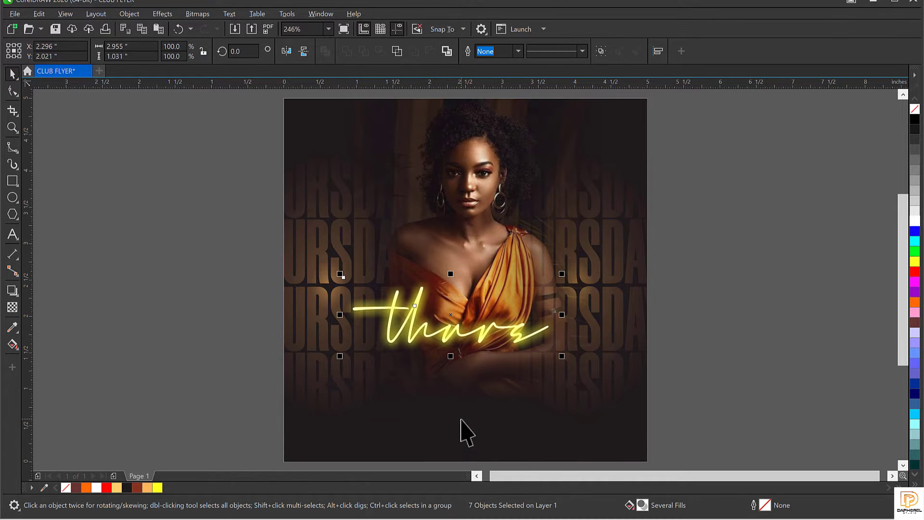
# Step: Draw a rectangle below the thurs script and round its corners into a pill
pyautogui.click(11, 181)
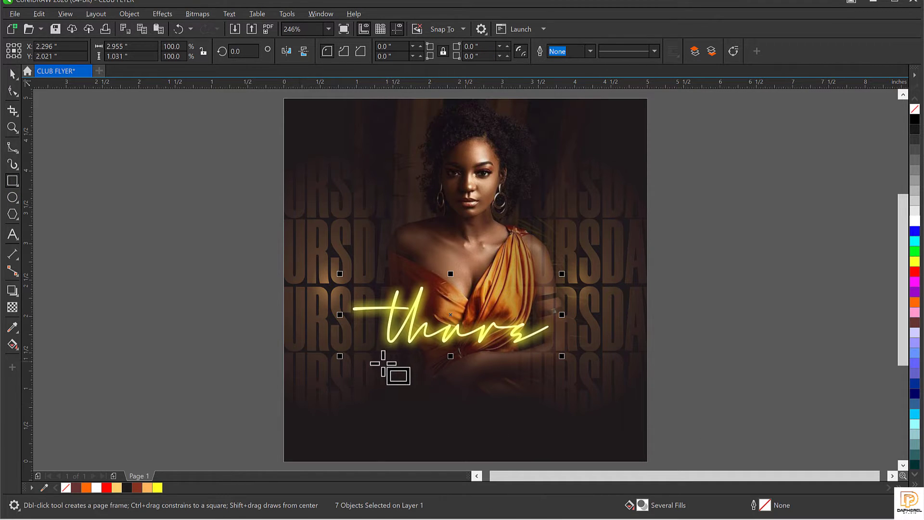
pyautogui.moveTo(382, 358); pyautogui.dragTo(536, 390)
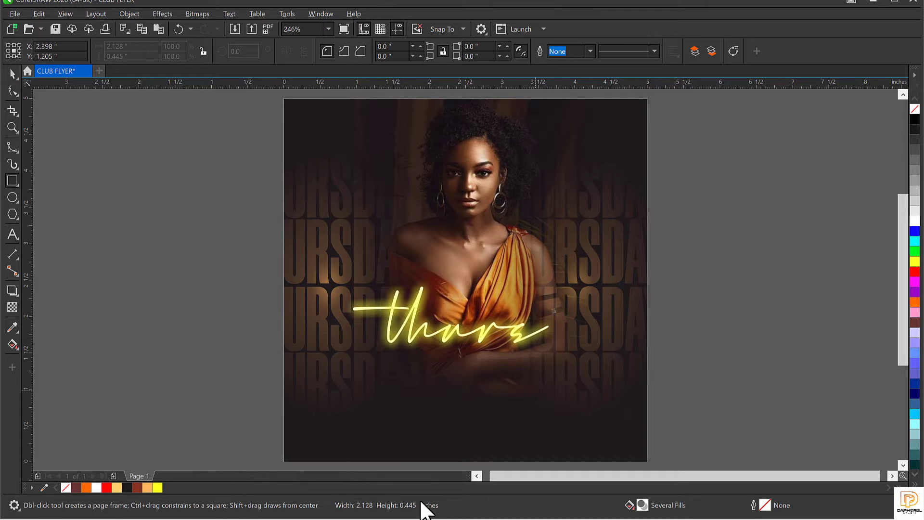
pyautogui.press('space')
pyautogui.moveTo(443, 379); pyautogui.dragTo(442, 370)
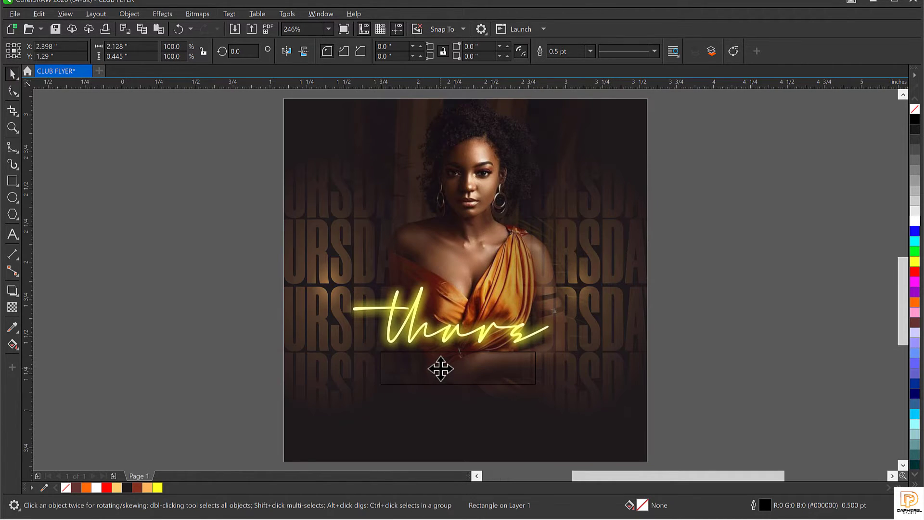
pyautogui.scroll(2, 439, 370)
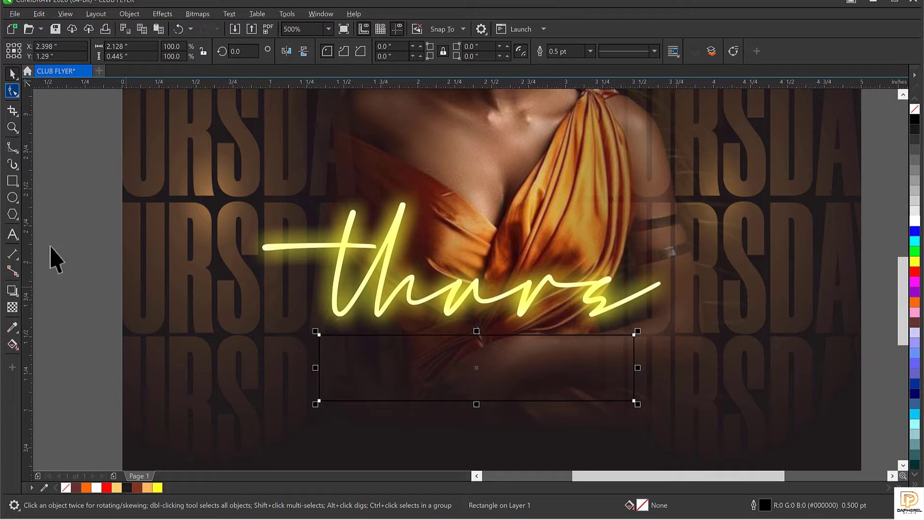
pyautogui.click(12, 90)
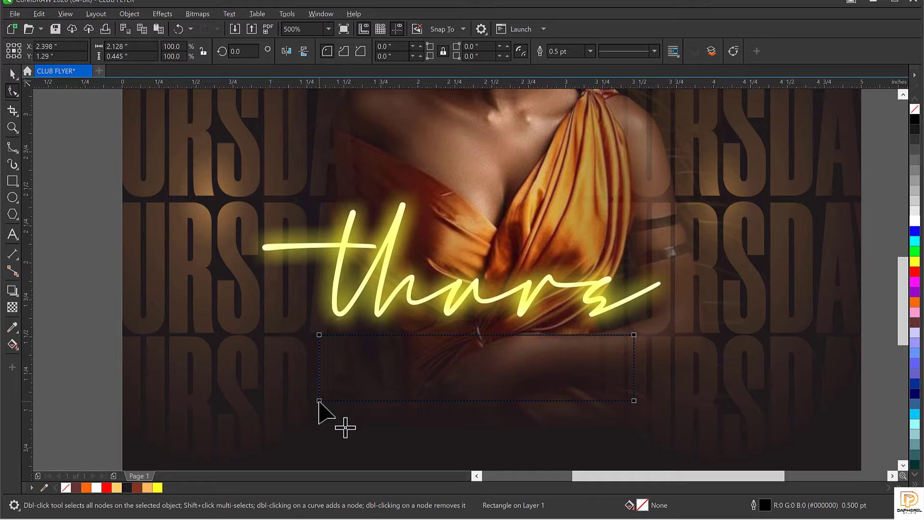
pyautogui.moveTo(318, 401); pyautogui.dragTo(424, 404)
pyautogui.press('space')
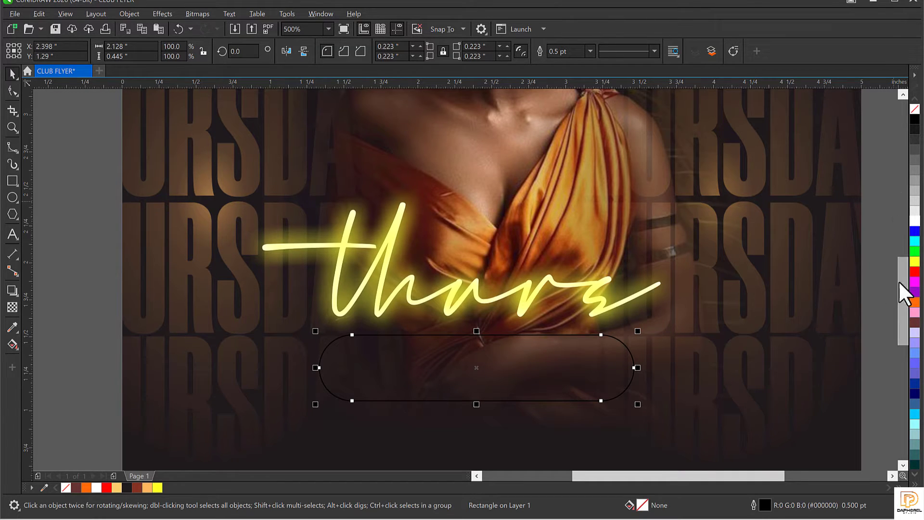
# Step: Fill the pill orange and give it a thin yellow outline
pyautogui.click(88, 486)
pyautogui.rightClick(66, 488)
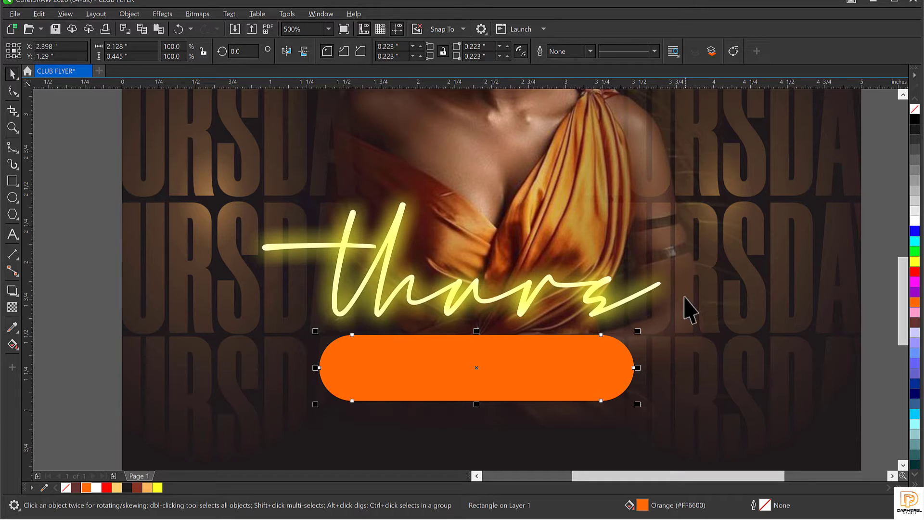
pyautogui.moveTo(453, 348); pyautogui.dragTo(454, 349)
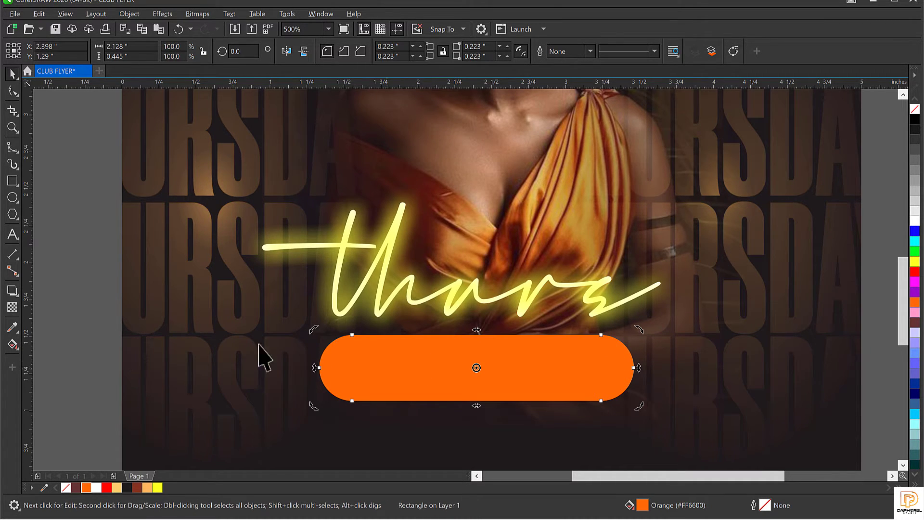
pyautogui.click(401, 362)
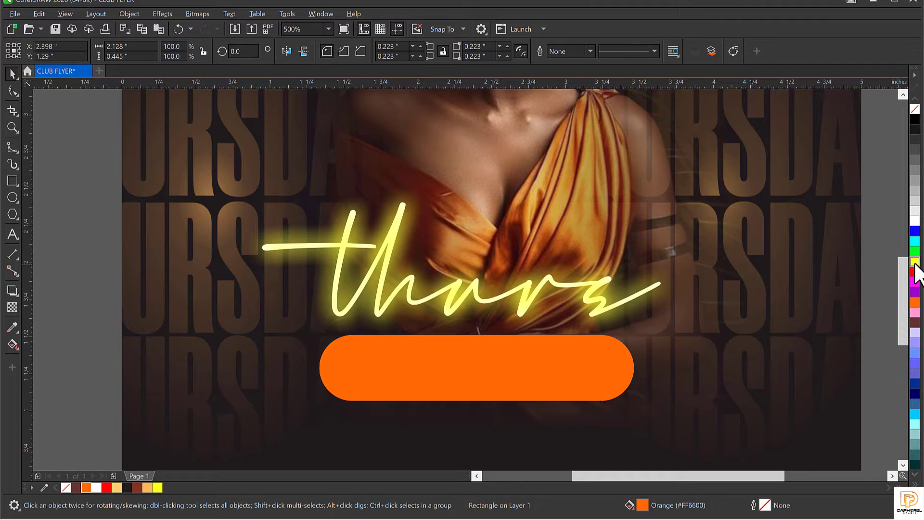
pyautogui.rightClick(915, 263)
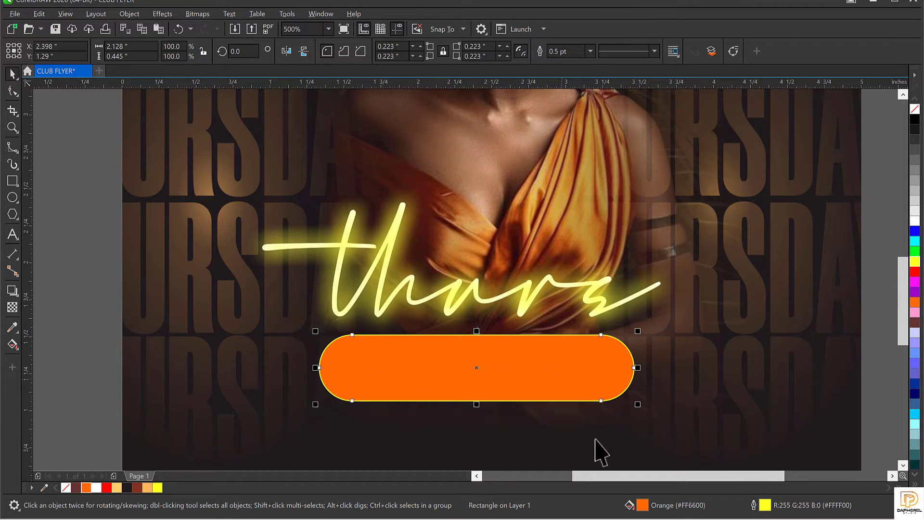
pyautogui.click(130, 14)
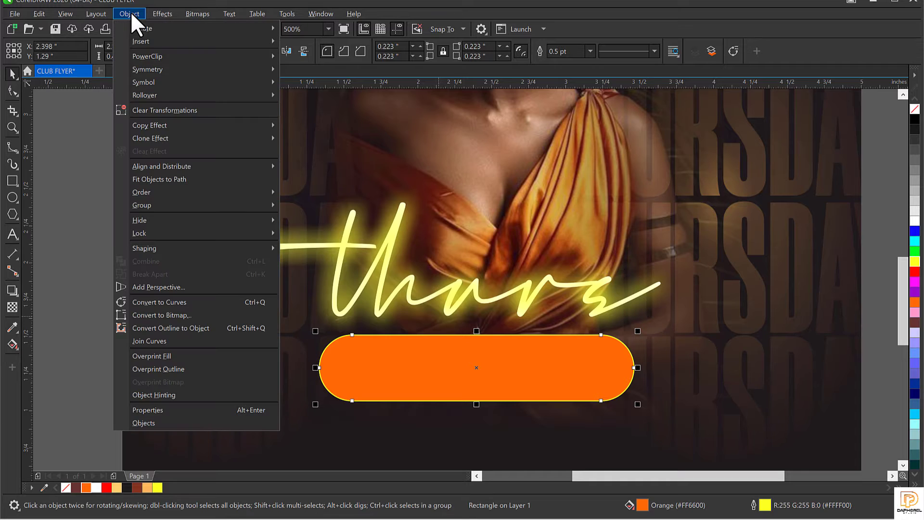
# Step: Convert the pill's yellow outline into its own curve and make a copy of it
pyautogui.click(163, 328)
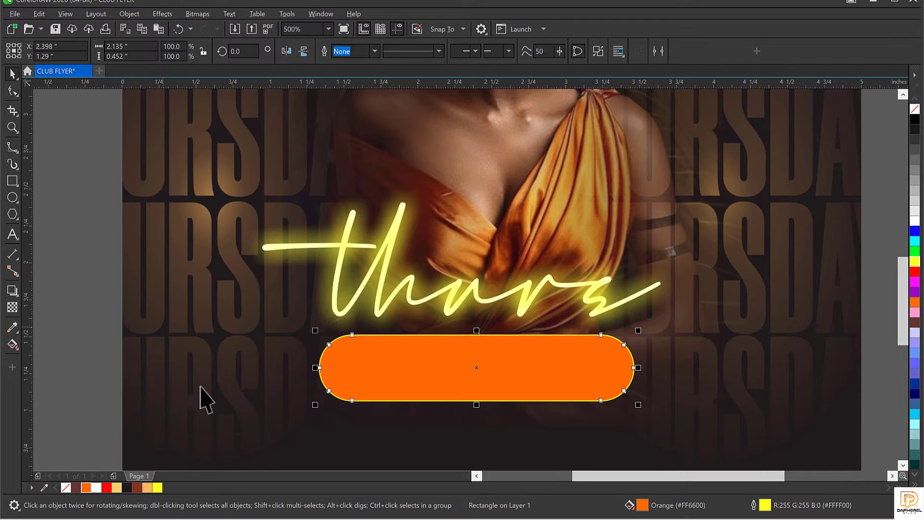
pyautogui.click(410, 348)
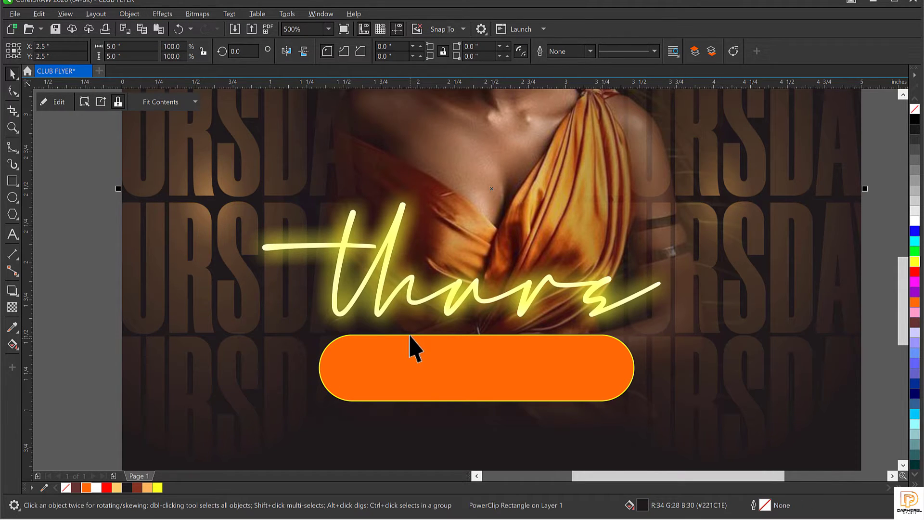
pyautogui.click(409, 337)
pyautogui.scroll(2, 411, 336)
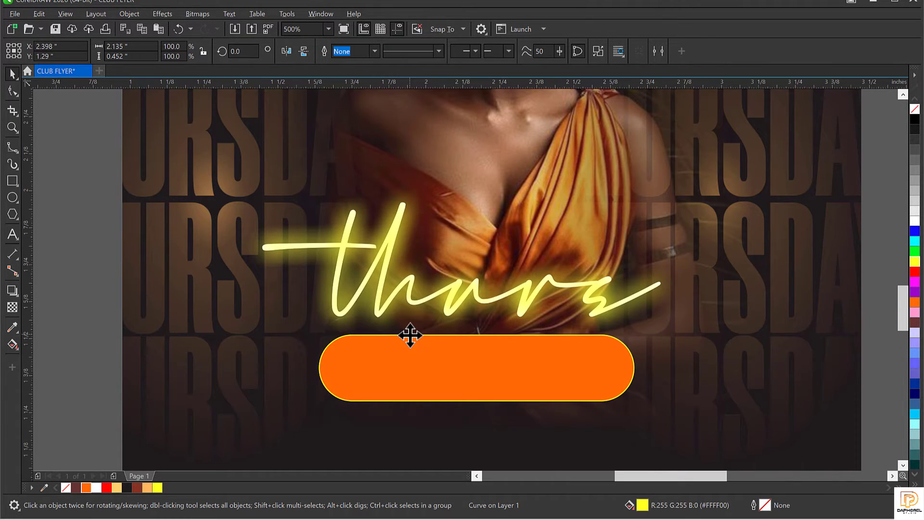
pyautogui.scroll(-1, 410, 336)
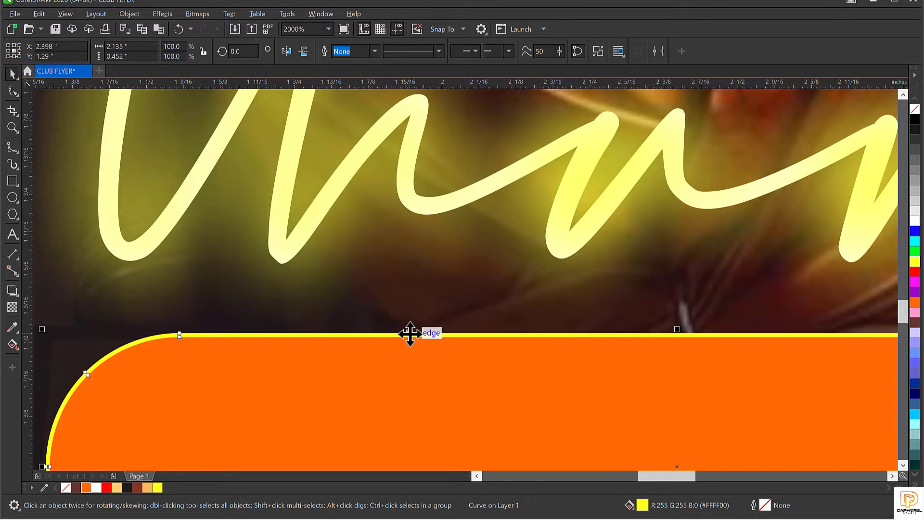
pyautogui.scroll(-1, 410, 335)
pyautogui.moveTo(410, 334); pyautogui.dragTo(408, 290)
pyautogui.hotkey('ctrl', 'z')
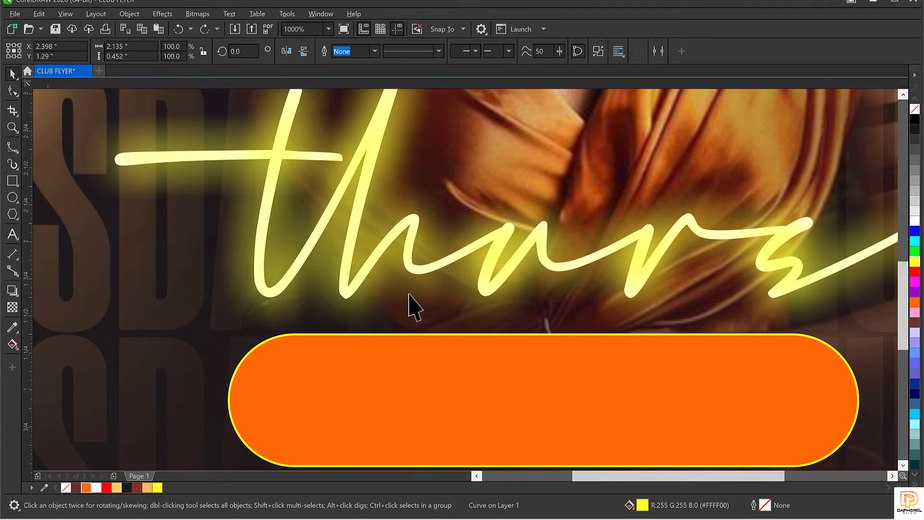
pyautogui.scroll(-1, 410, 306)
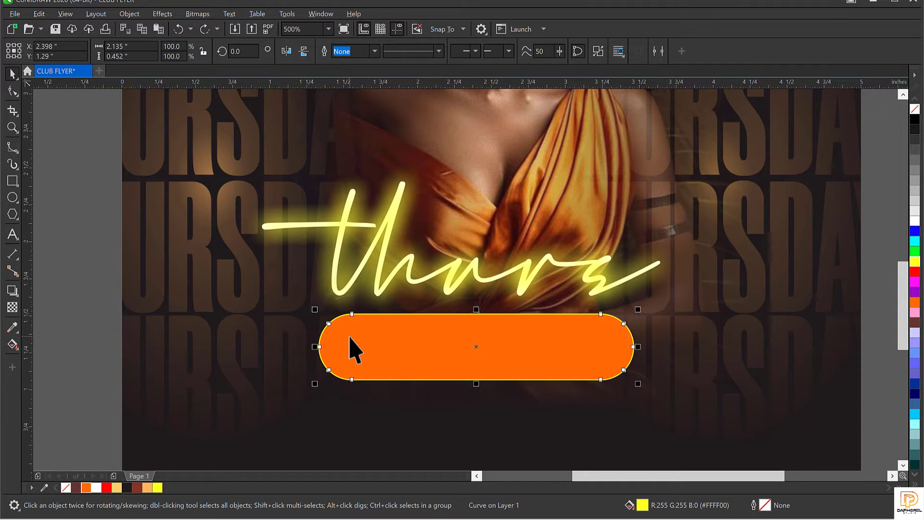
pyautogui.press('+')
pyautogui.moveTo(475, 344); pyautogui.dragTo(483, 394)
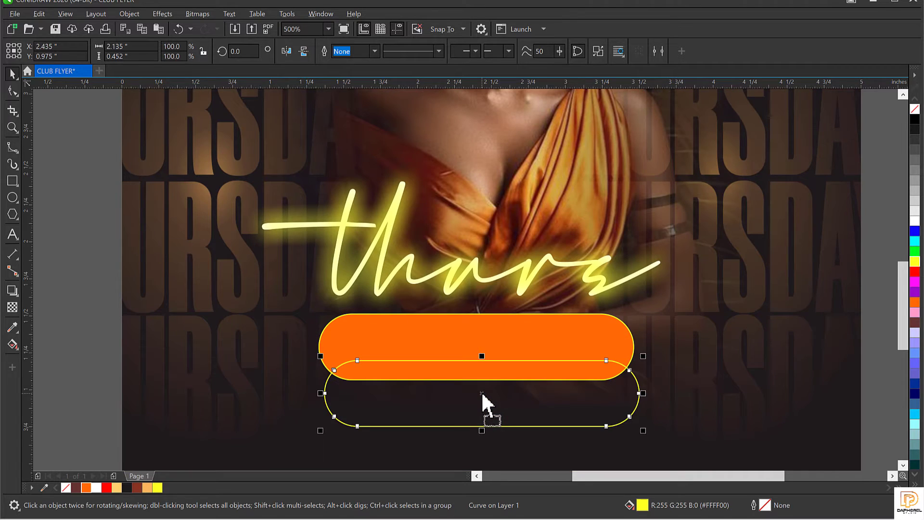
pyautogui.hotkey('ctrl', 'z')
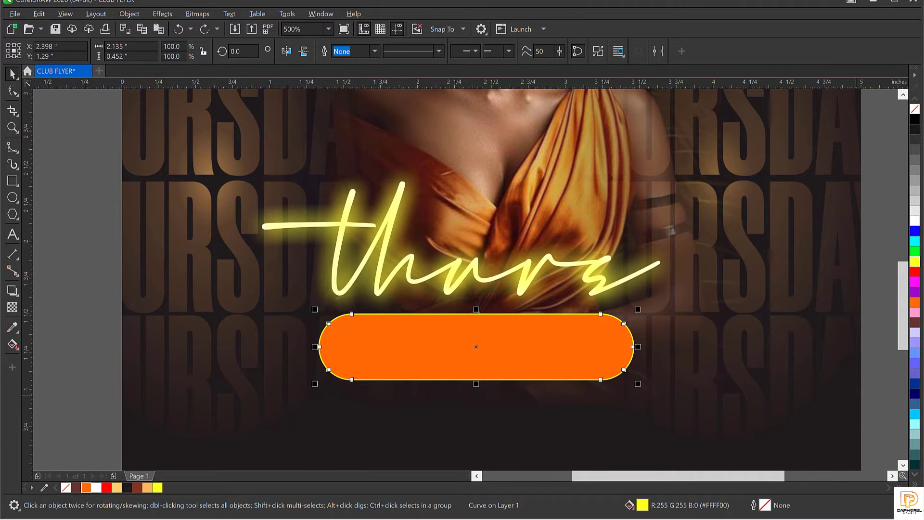
# Step: Apply a Gaussian Blur of 22.8 px radius to the pill's outline curve
pyautogui.click(163, 12)
pyautogui.moveTo(181, 83)
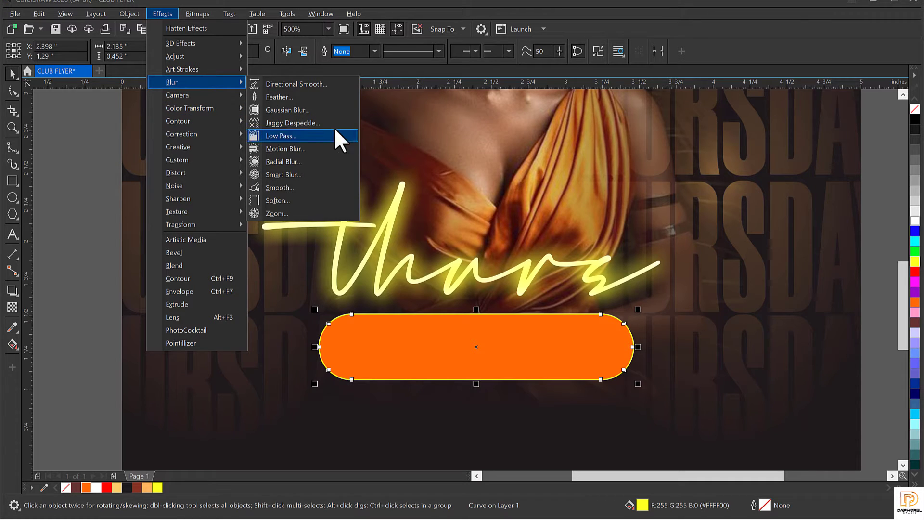
pyautogui.click(316, 111)
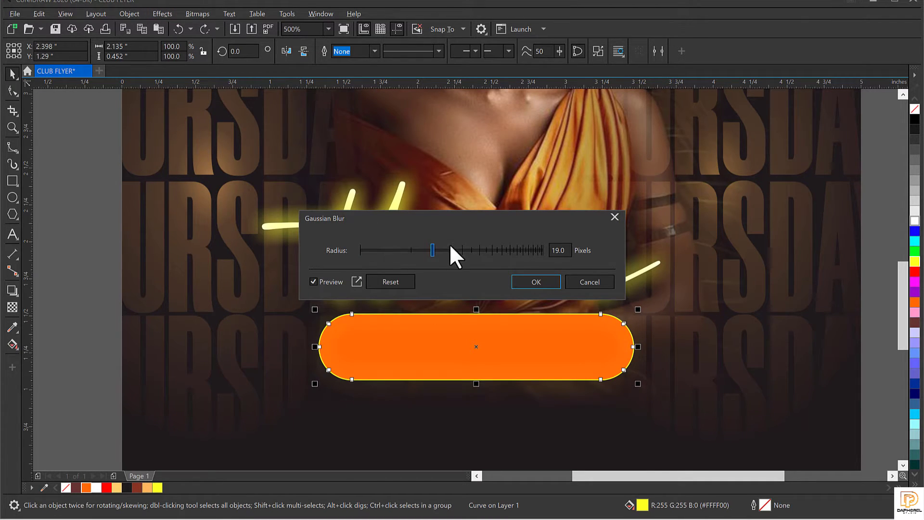
pyautogui.click(451, 250)
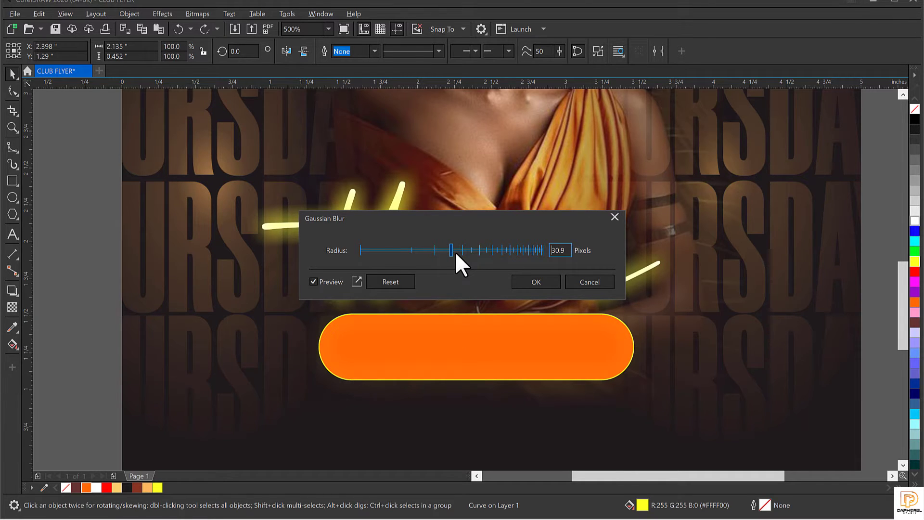
pyautogui.moveTo(463, 214); pyautogui.dragTo(508, 59)
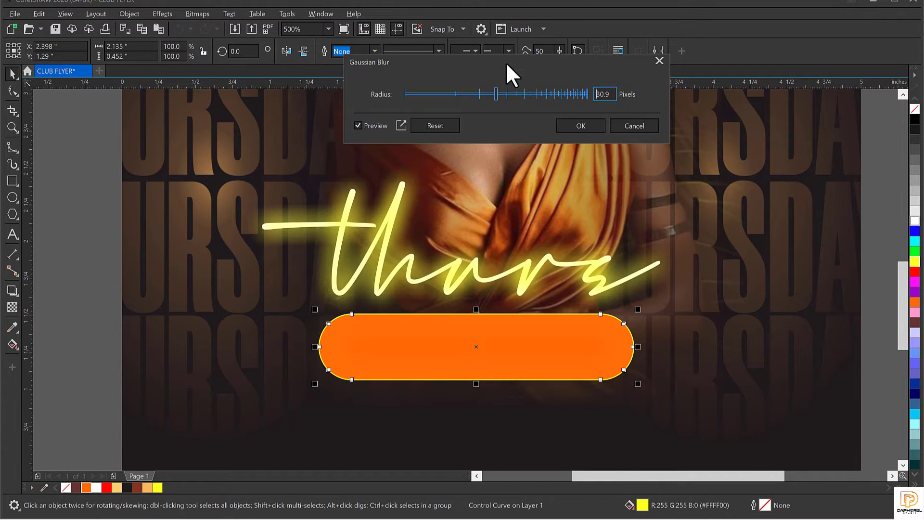
pyautogui.click(513, 94)
pyautogui.click(485, 93)
pyautogui.moveTo(483, 94); pyautogui.dragTo(525, 94)
pyautogui.click(483, 96)
pyautogui.click(580, 127)
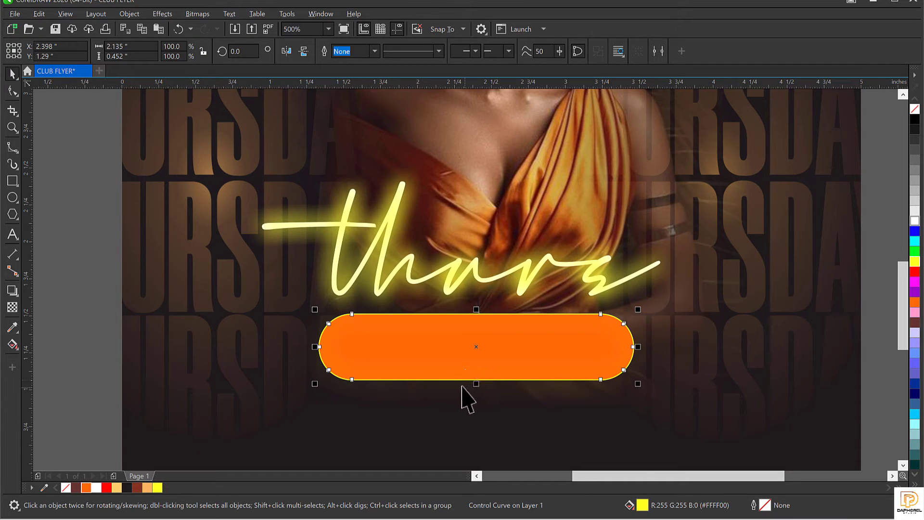
# Step: Duplicate the blurred outline curve to strengthen the halo
pyautogui.click(447, 379)
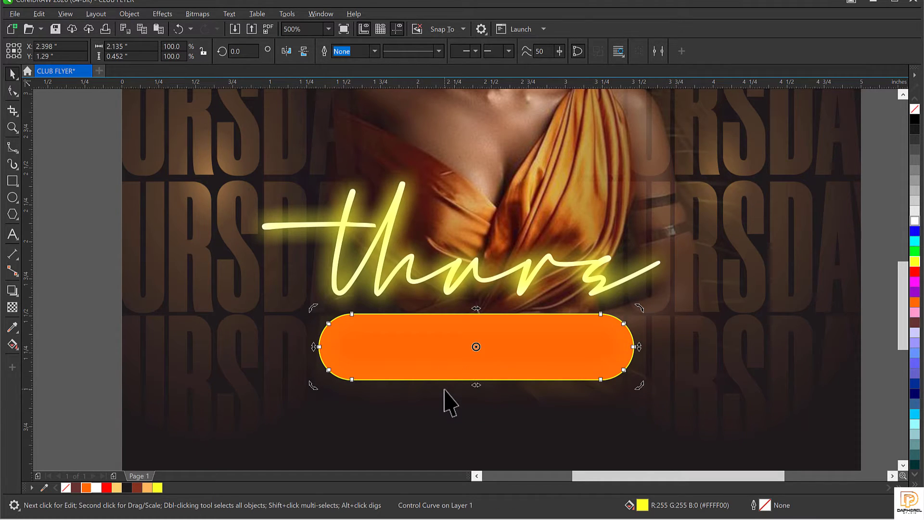
pyautogui.click(444, 382)
pyautogui.click(446, 379)
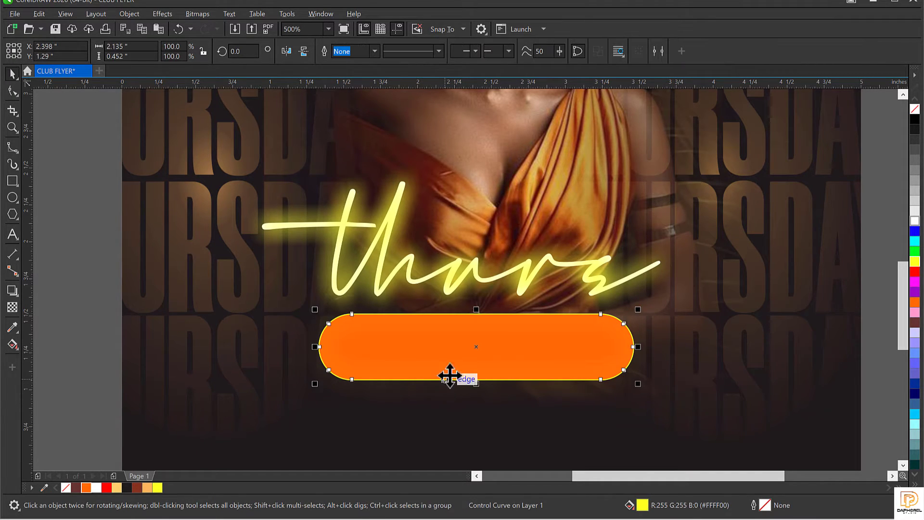
pyautogui.moveTo(477, 347); pyautogui.dragTo(483, 383)
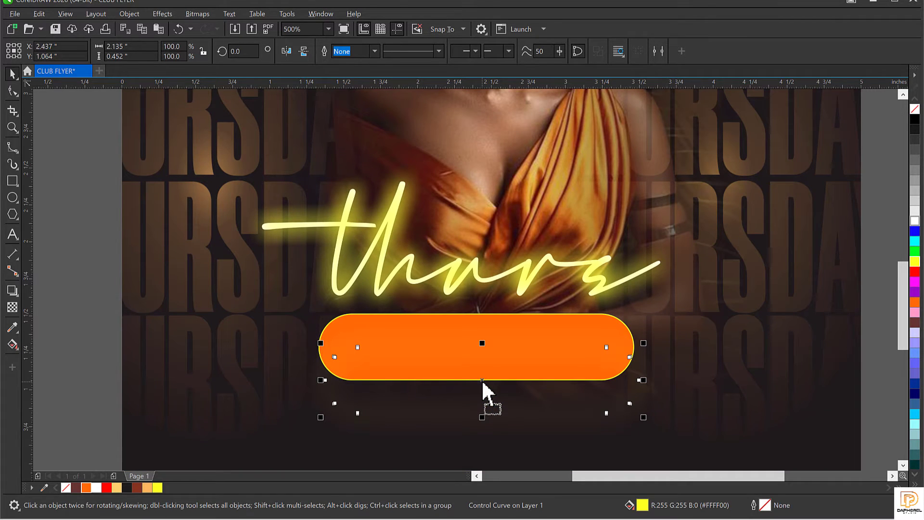
pyautogui.hotkey('ctrl', 'z')
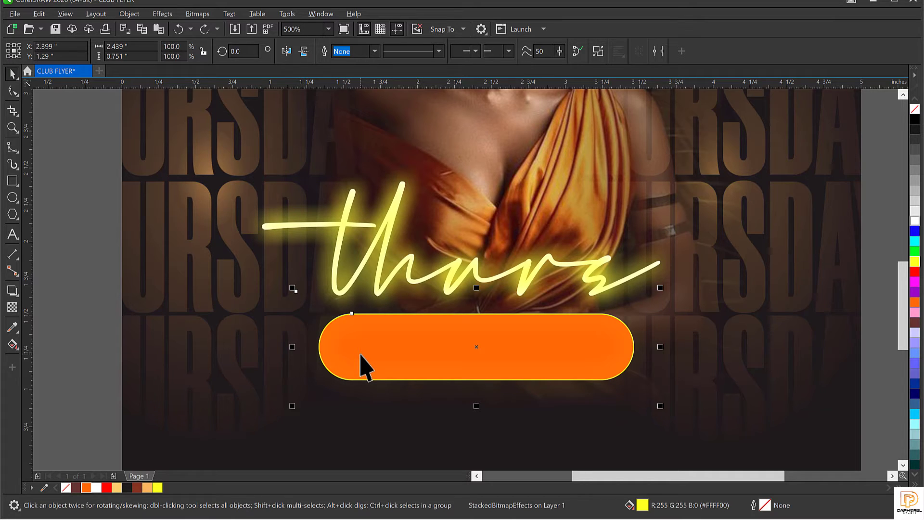
pyautogui.press('KP_Add')
# Step: Check the glow by temporarily moving the orange pill, leaving everything in place
pyautogui.scroll(3, 380, 313)
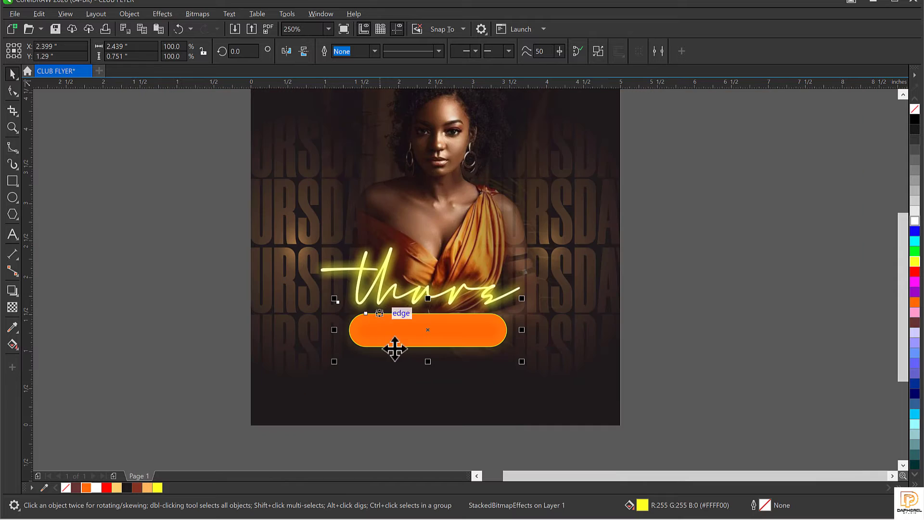
pyautogui.click(403, 345)
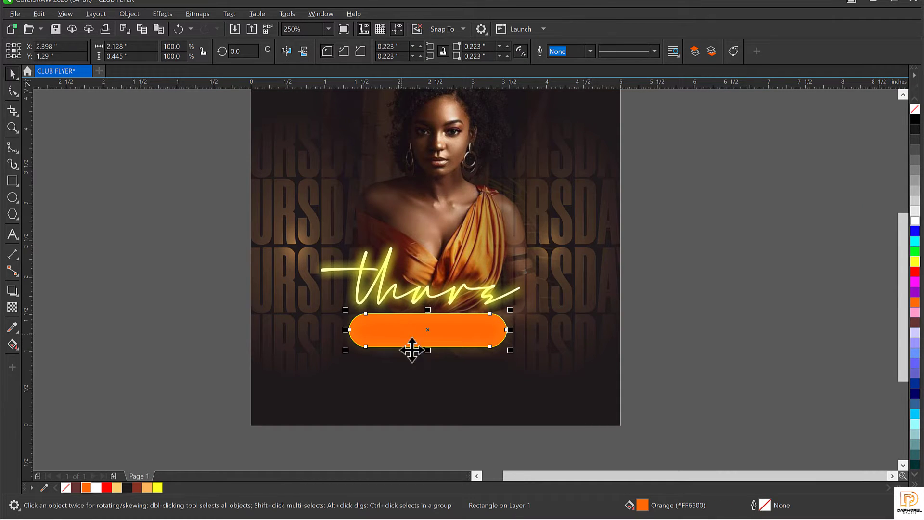
pyautogui.moveTo(406, 346); pyautogui.dragTo(415, 370)
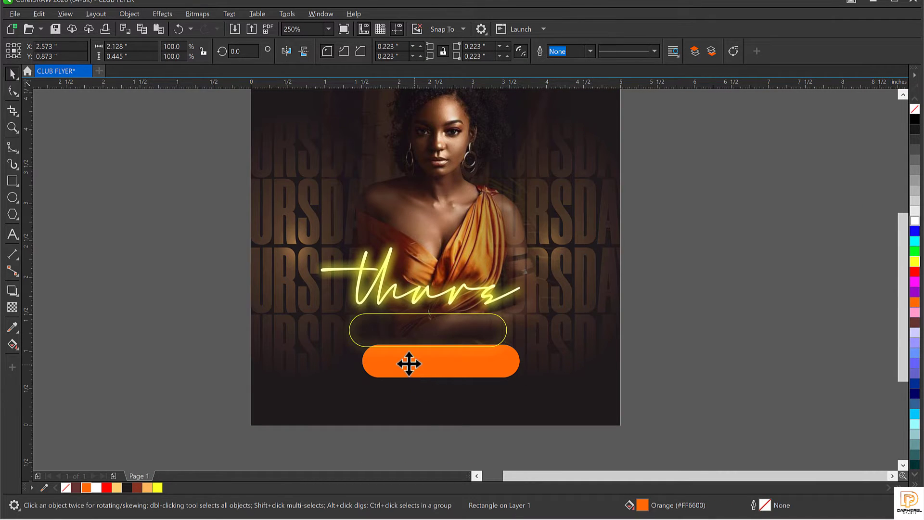
pyautogui.hotkey('ctrl', 'z')
pyautogui.click(400, 362)
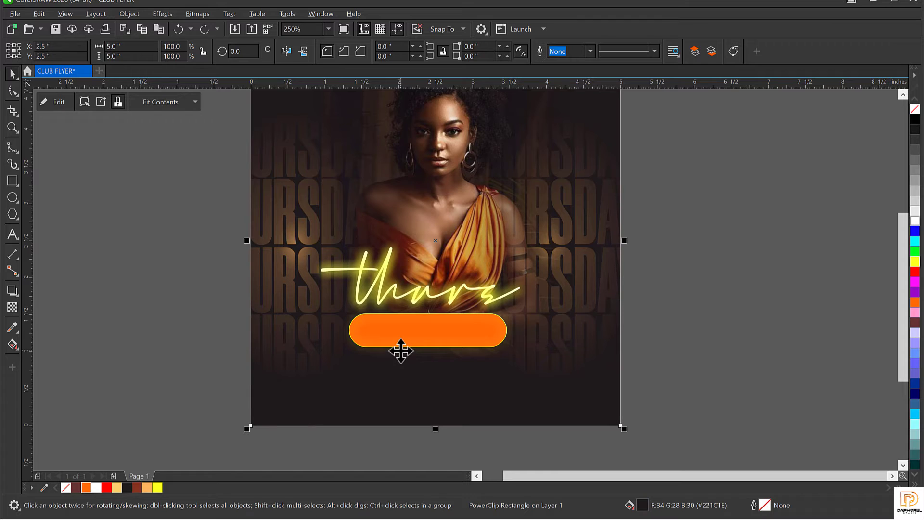
pyautogui.click(399, 347)
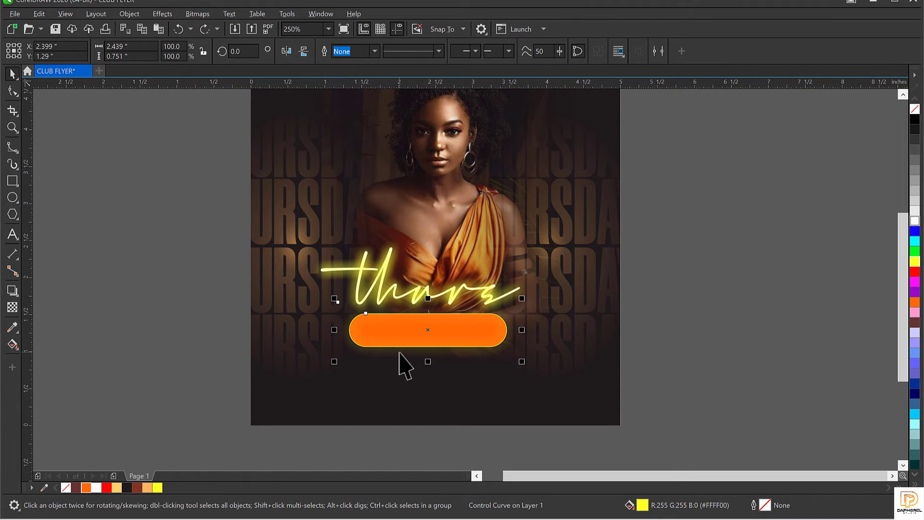
pyautogui.click(400, 355)
pyautogui.click(705, 321)
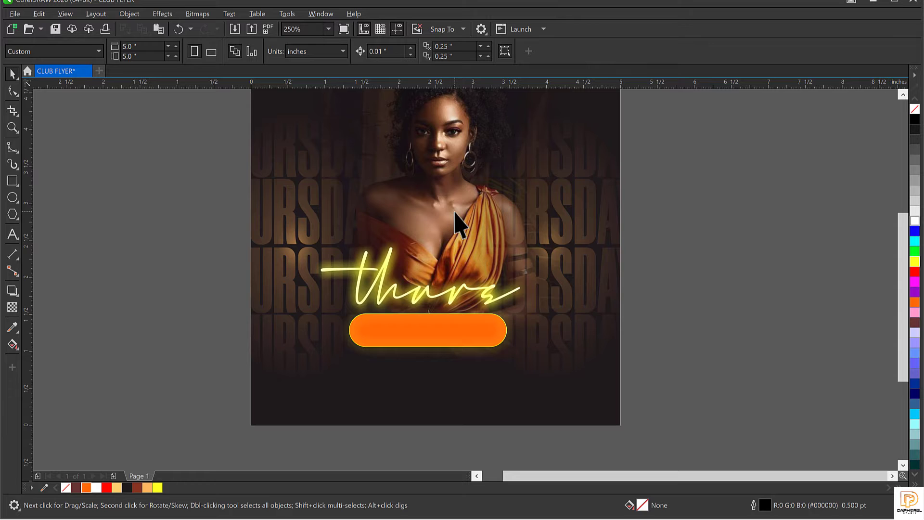
pyautogui.click(403, 340)
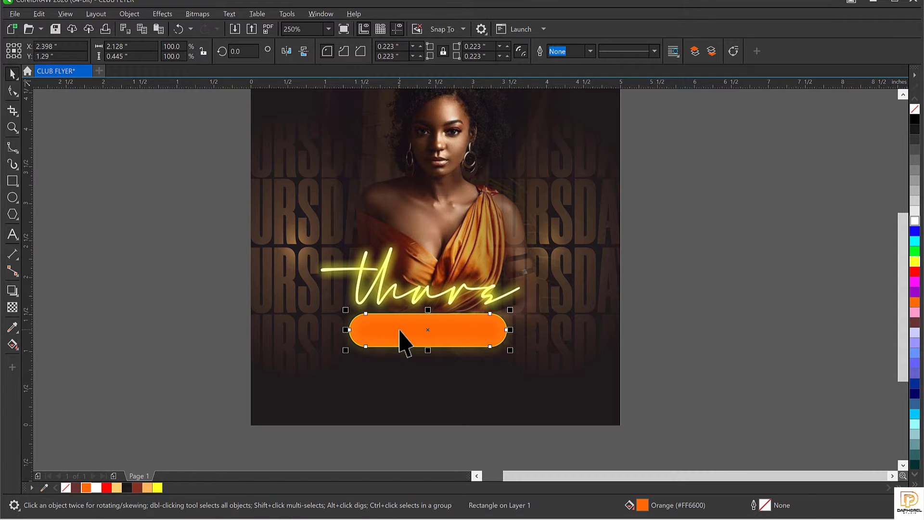
pyautogui.moveTo(403, 341); pyautogui.dragTo(416, 385)
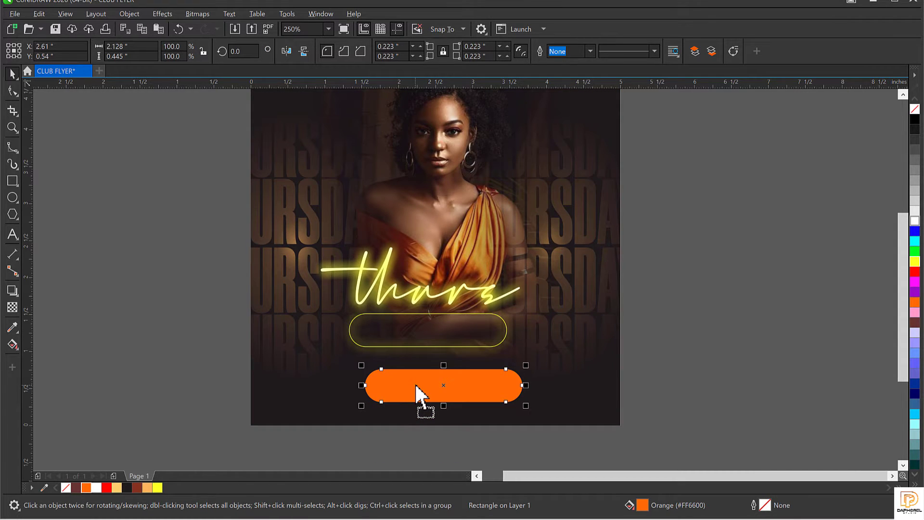
pyautogui.hotkey('ctrl', 'z')
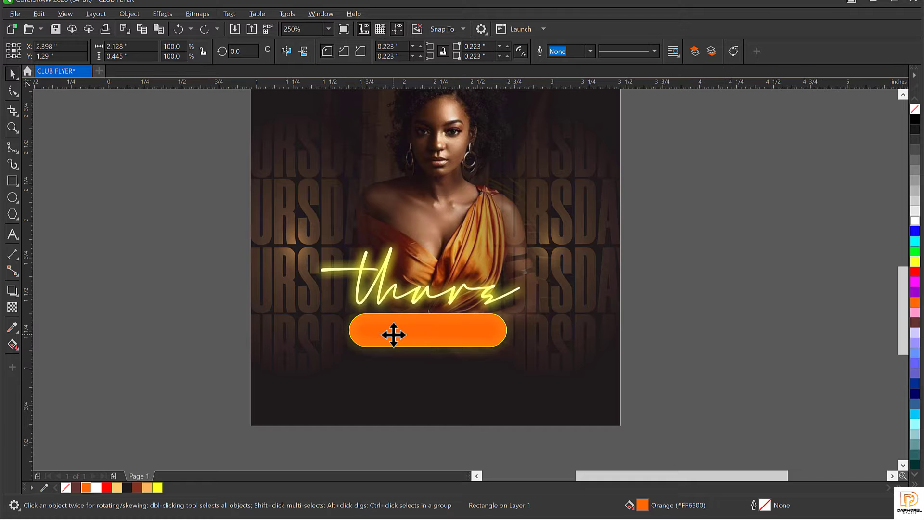
pyautogui.scroll(2, 393, 335)
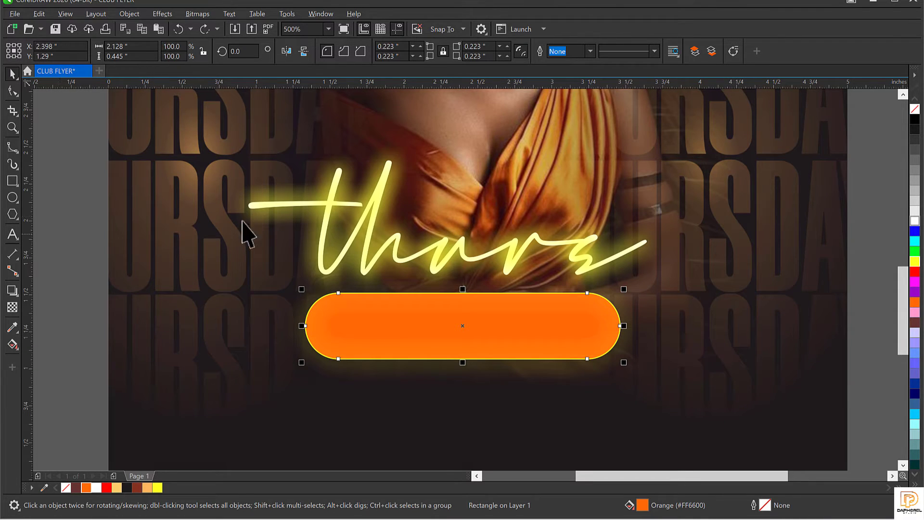
pyautogui.scroll(-2, 279, 226)
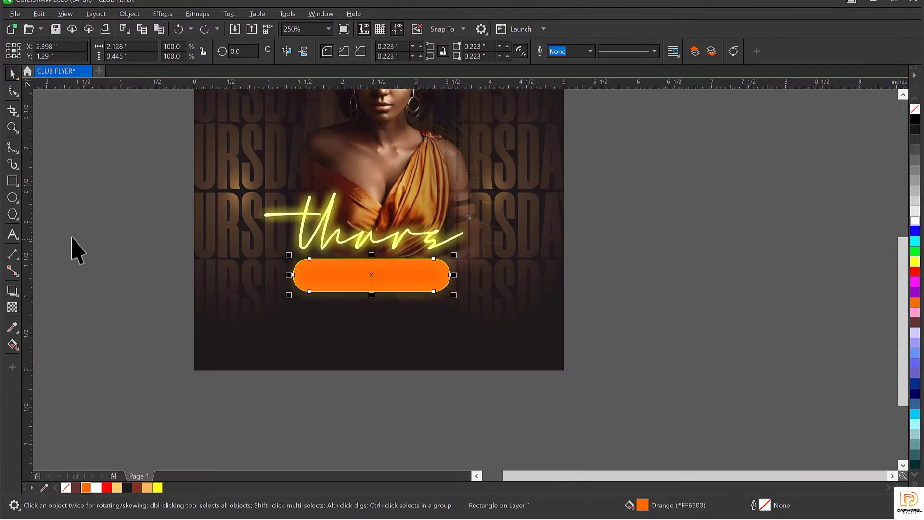
# Step: Type 'VIBES' beside the page and set it in the Stretch Pro typeface
pyautogui.click(12, 234)
pyautogui.click(87, 276)
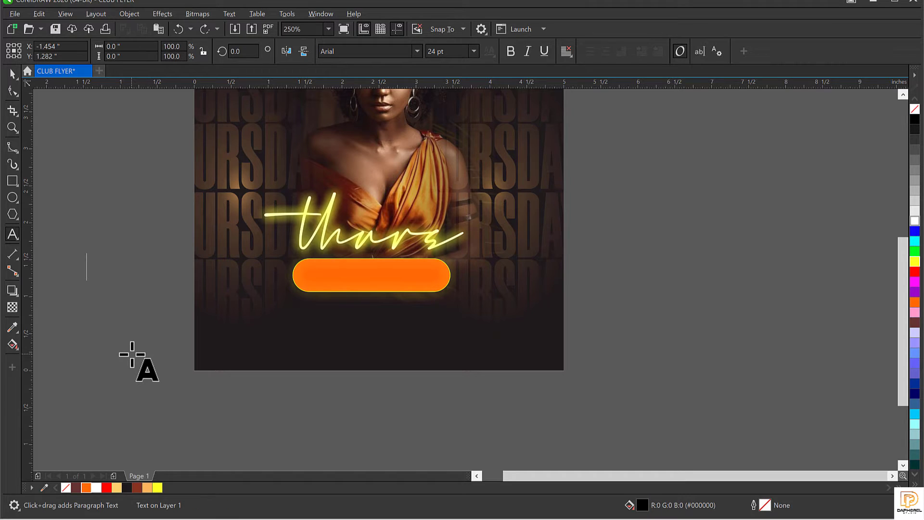
pyautogui.write('VIBES')
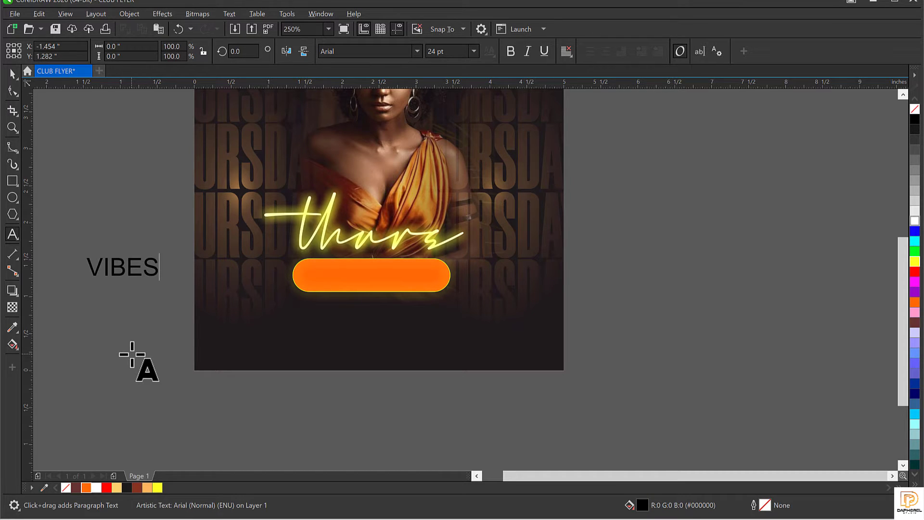
pyautogui.hotkey('ctrl', 'space')
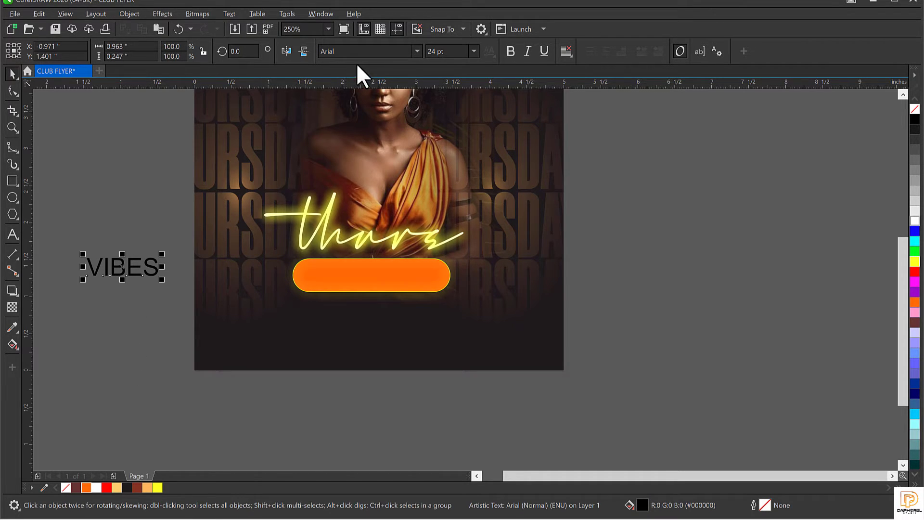
pyautogui.click(357, 51)
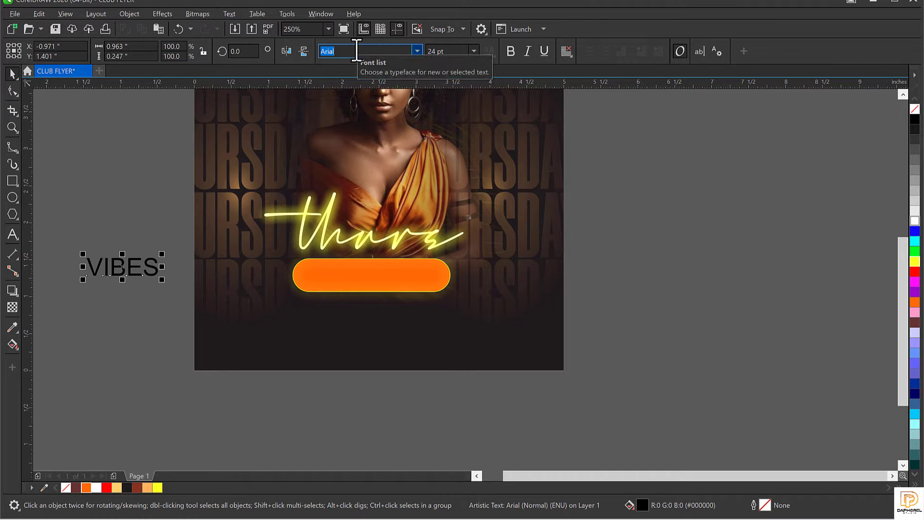
pyautogui.write('Stretch Pro')
pyautogui.press('Return')
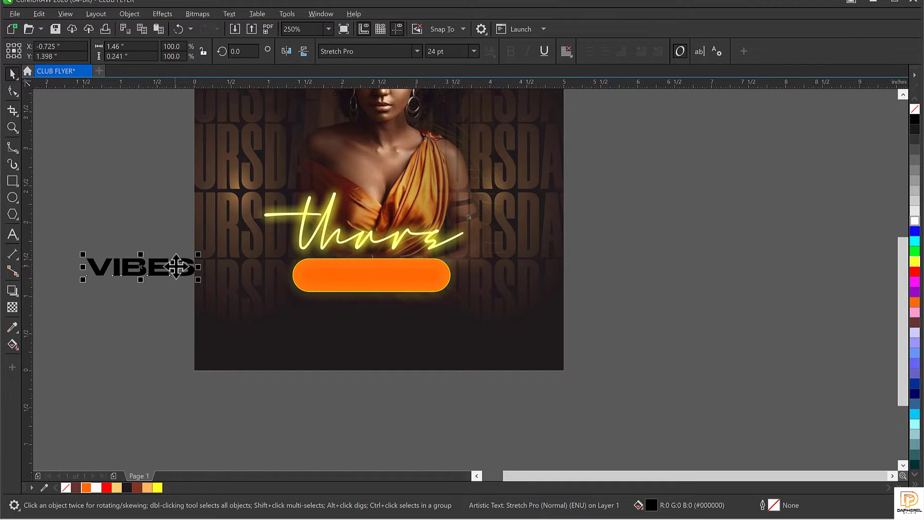
# Step: Add an extra S to VIBES and move the text onto the orange pill
pyautogui.doubleClick(176, 267)
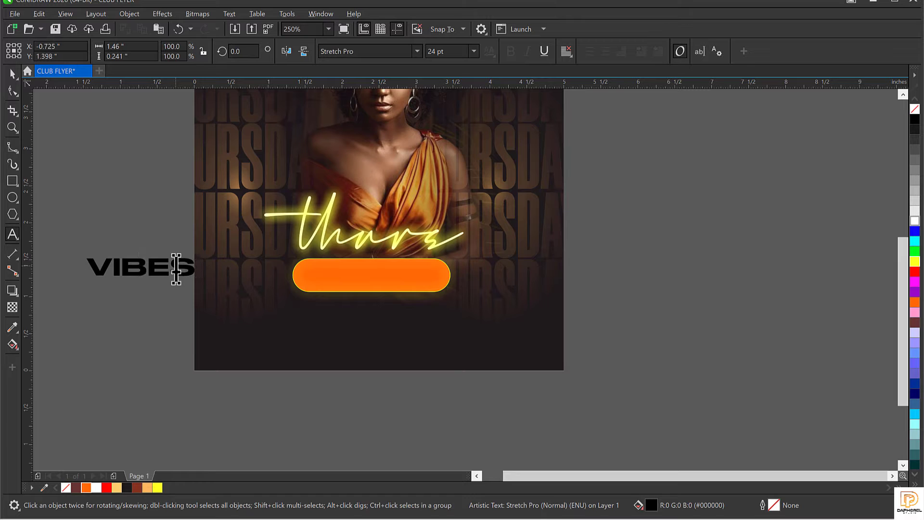
pyautogui.hotkey('ctrl', 'space')
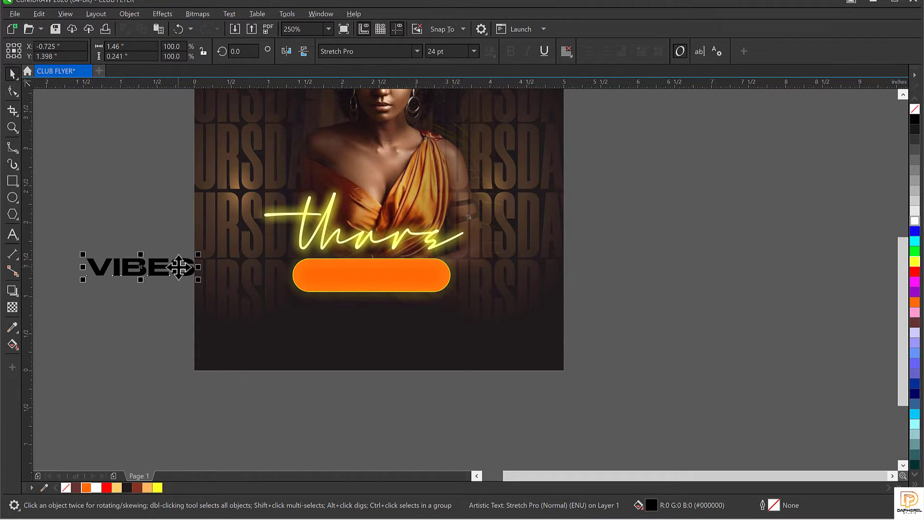
pyautogui.doubleClick(179, 268)
pyautogui.write('S')
pyautogui.hotkey('ctrl', 'space')
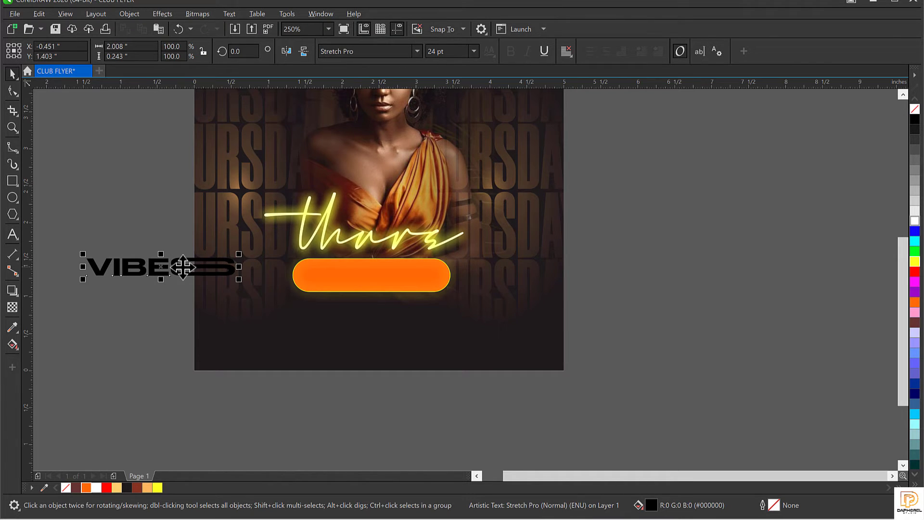
pyautogui.moveTo(183, 267); pyautogui.dragTo(390, 276)
# Step: Remove the extra S and stray B ligature from VIBES on the pill
pyautogui.doubleClick(389, 279)
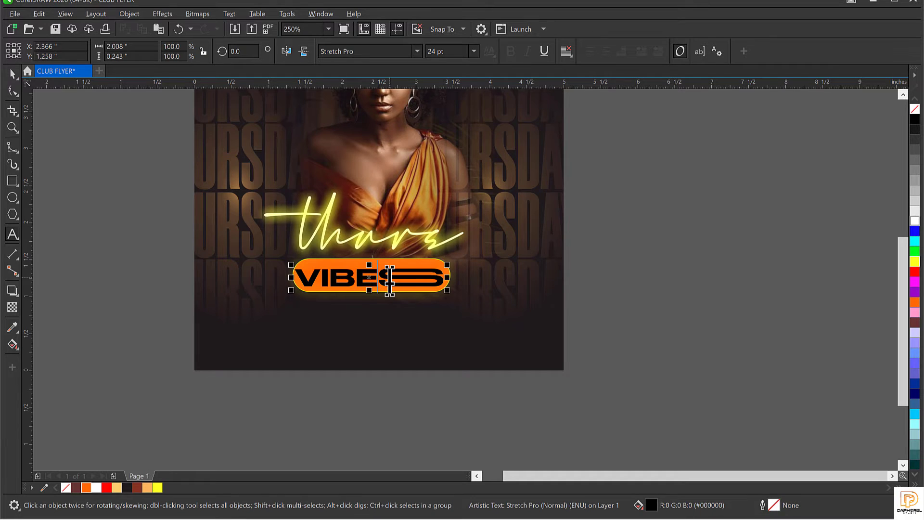
pyautogui.press('Delete')
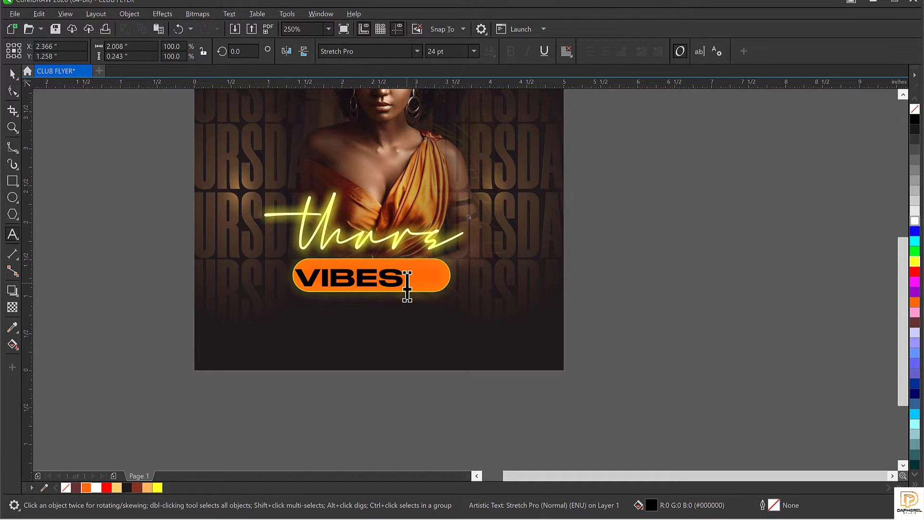
pyautogui.click(356, 284)
pyautogui.write('B')
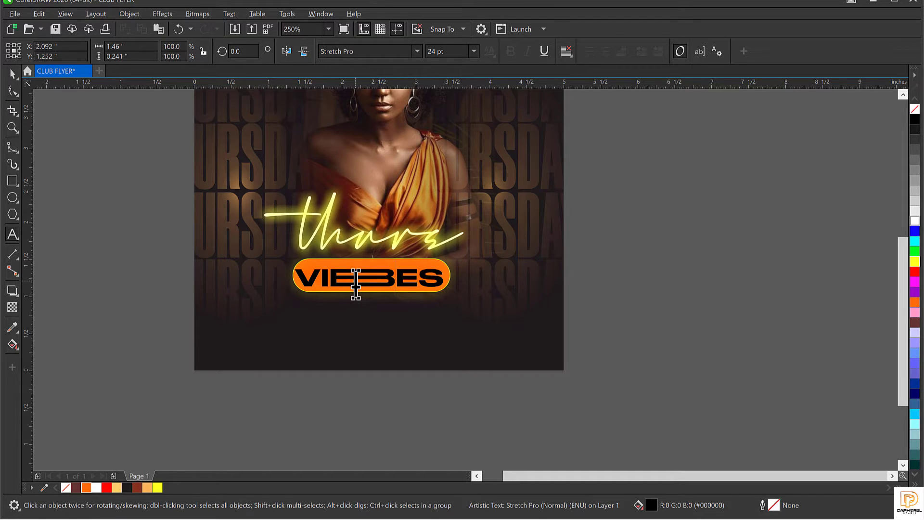
pyautogui.press('BackSpace')
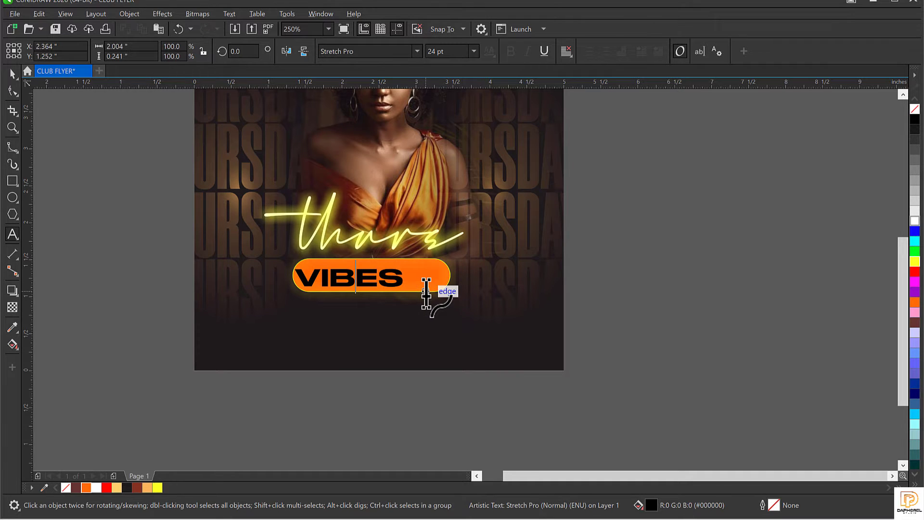
# Step: Add a second S to VIBES to form the long stretched final S
pyautogui.scroll(1, 373, 281)
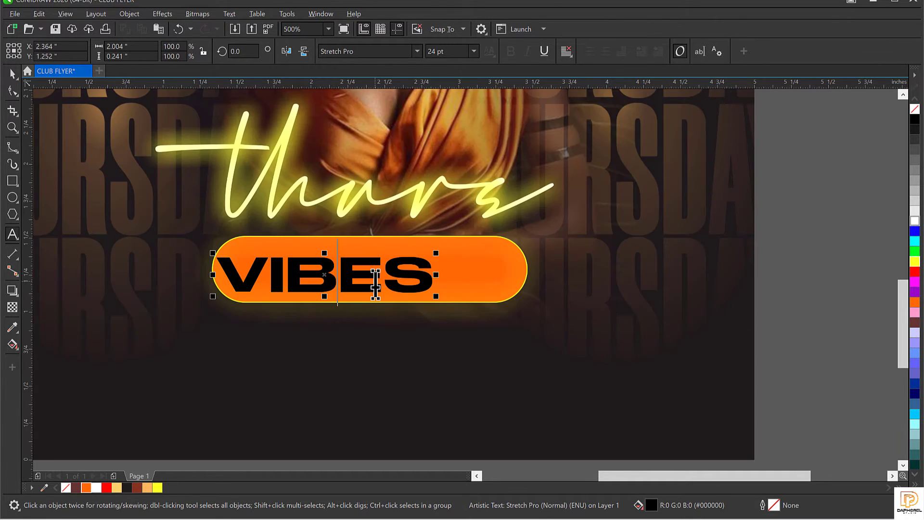
pyautogui.click(375, 285)
pyautogui.write('E')
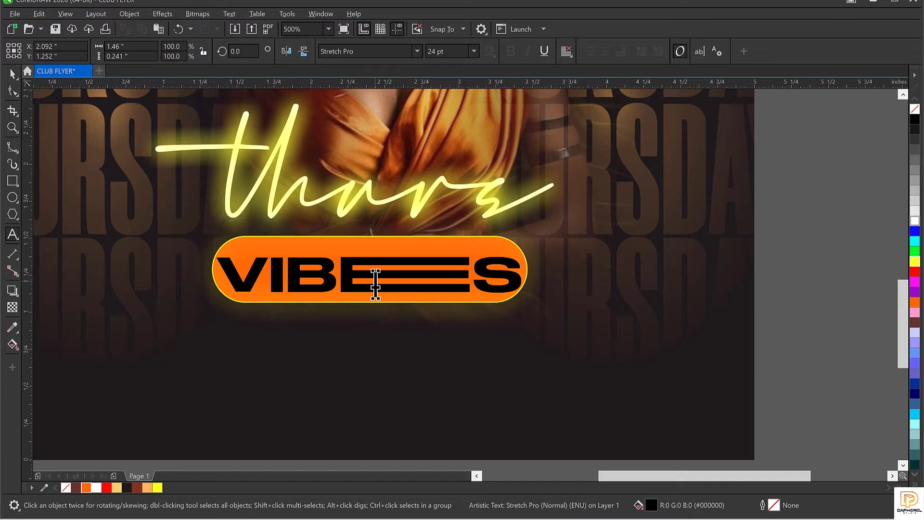
pyautogui.hotkey('ctrl', 'z')
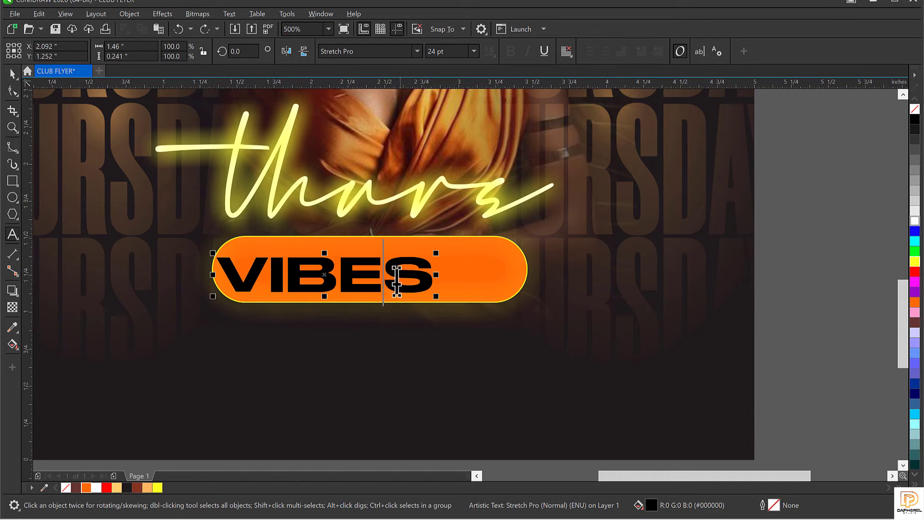
pyautogui.click(390, 282)
pyautogui.write('S')
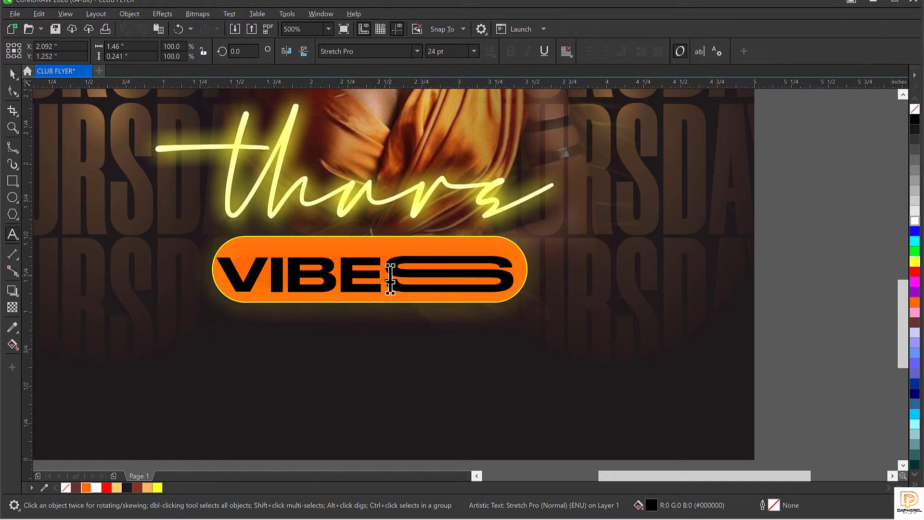
pyautogui.hotkey('ctrl', 'space')
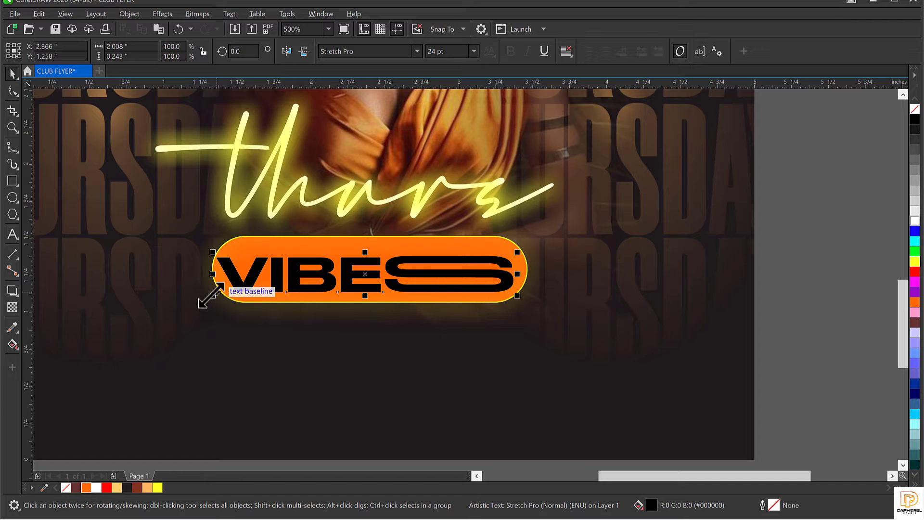
# Step: Scale VIBES down, shift it left and tighten its letter spacing to fit the pill
pyautogui.moveTo(227, 293); pyautogui.dragTo(247, 287)
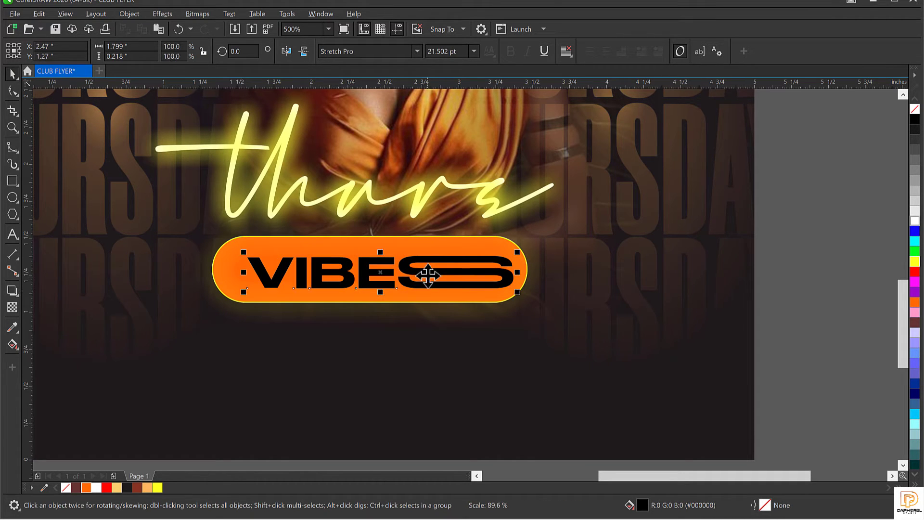
pyautogui.moveTo(424, 276); pyautogui.dragTo(413, 276)
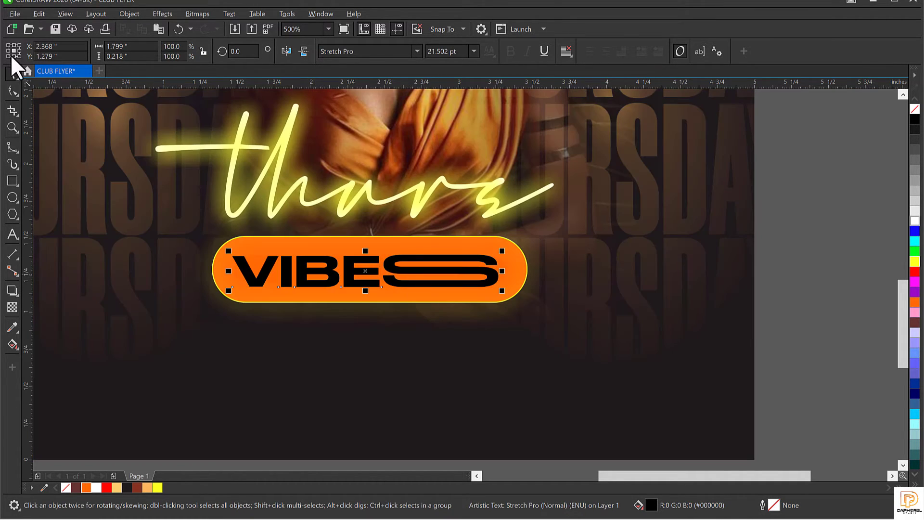
pyautogui.click(12, 90)
pyautogui.moveTo(503, 295)
pyautogui.mouseDown()
pyautogui.moveTo(479, 297)
pyautogui.moveTo(487, 299)
pyautogui.mouseUp()
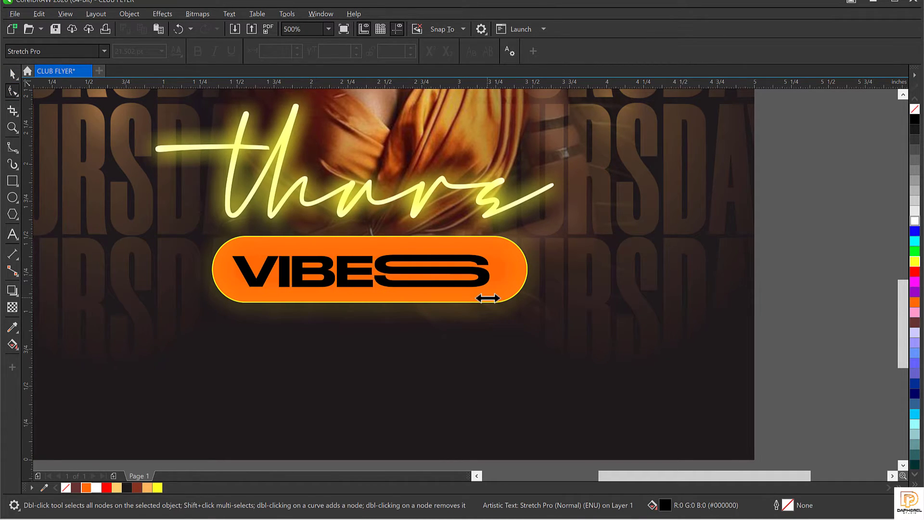
pyautogui.press('space')
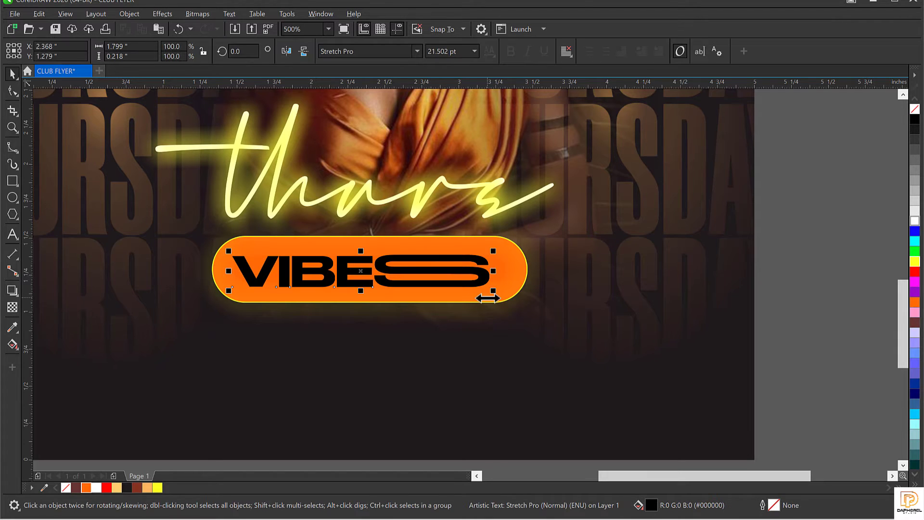
# Step: Make VIBES white and enlarge it slightly to about 23.1 pt inside the pill
pyautogui.click(916, 222)
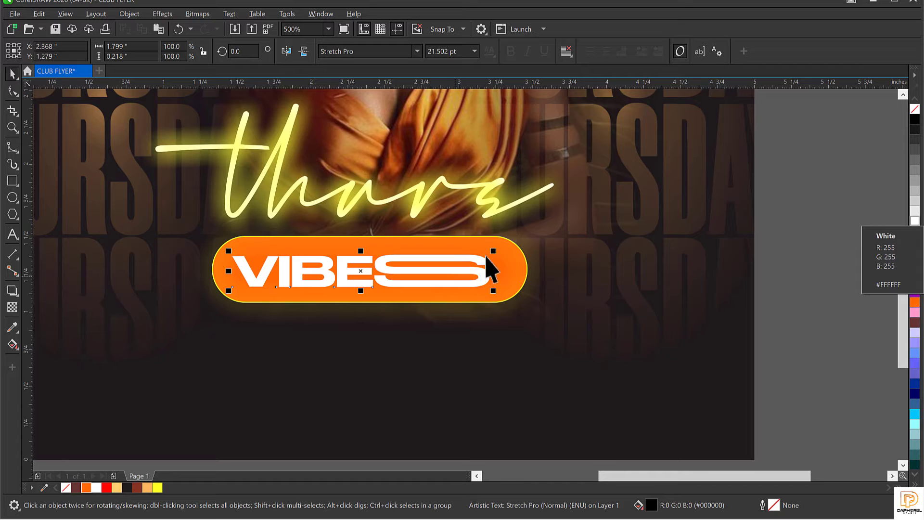
pyautogui.moveTo(493, 250); pyautogui.dragTo(491, 331)
pyautogui.click(465, 246)
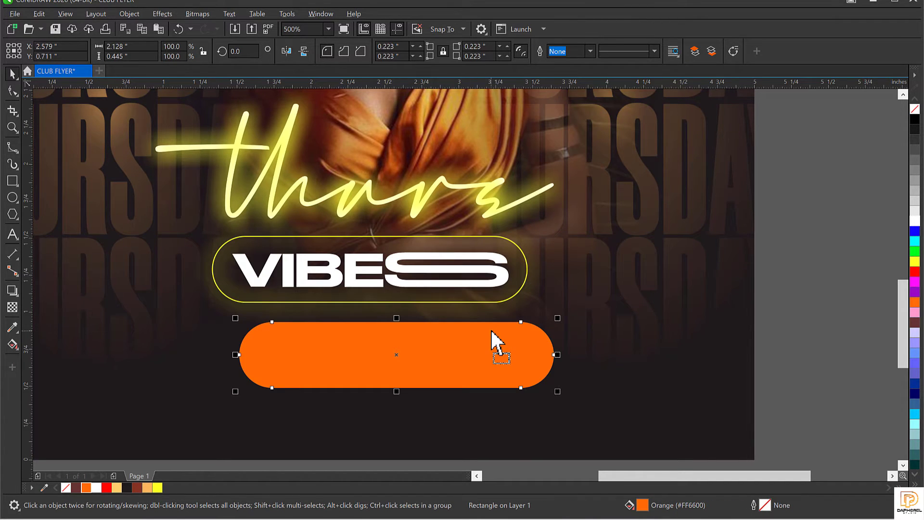
pyautogui.hotkey('ctrl', 'z')
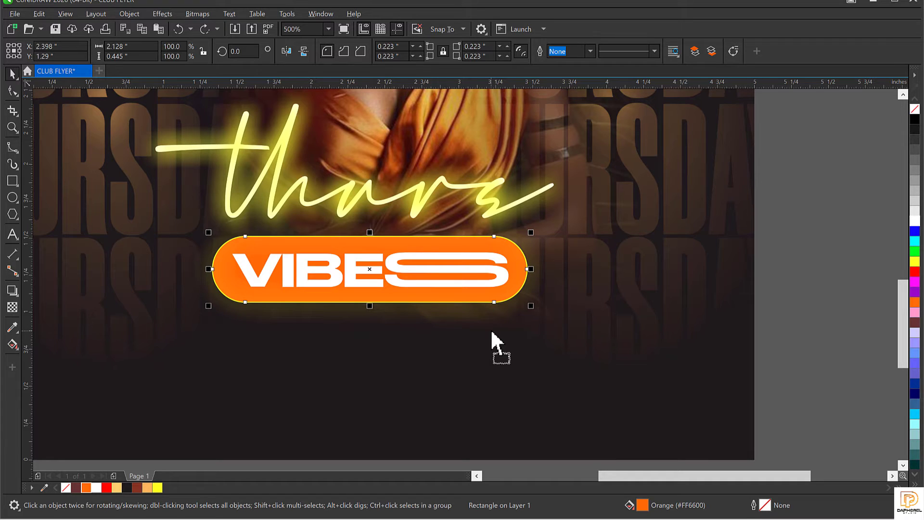
pyautogui.click(10, 344)
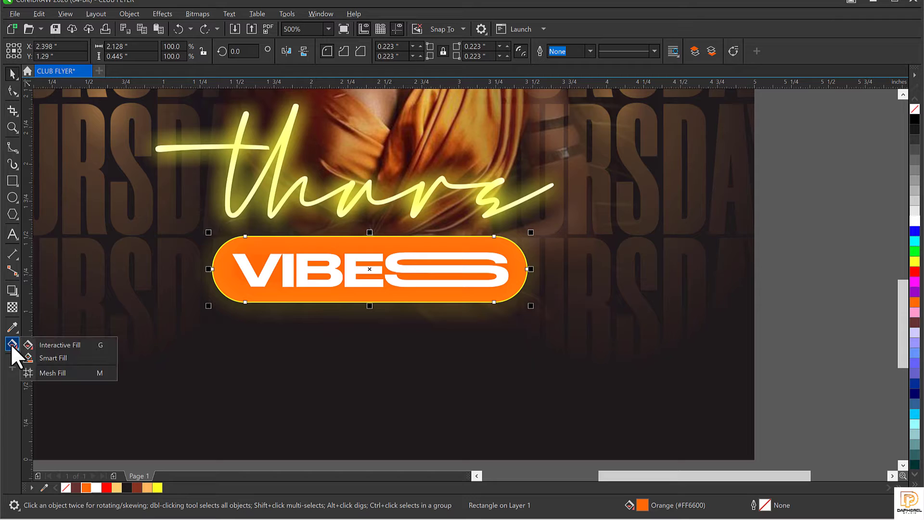
# Step: Drag a left-to-right fountain fill across the pill with a dark brown #3B1902 start colour
pyautogui.click(47, 346)
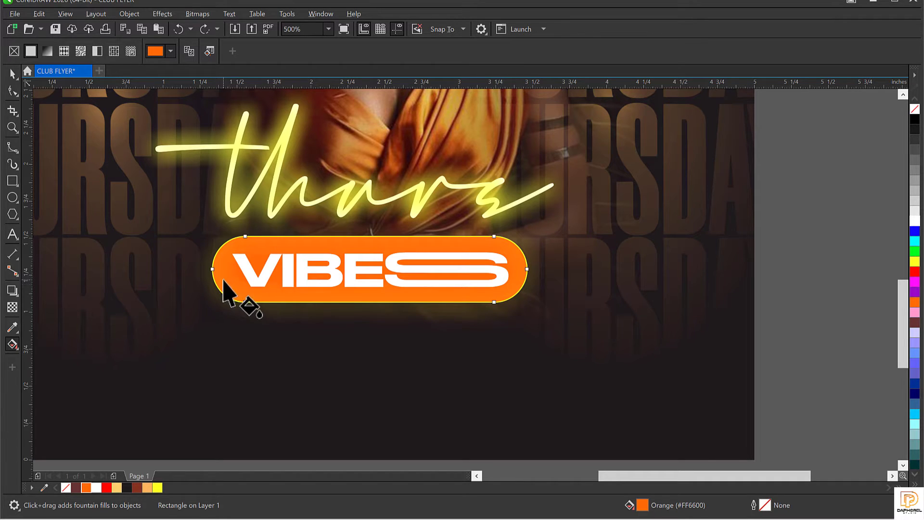
pyautogui.moveTo(223, 280)
pyautogui.mouseDown()
pyautogui.moveTo(408, 295)
pyautogui.moveTo(522, 299)
pyautogui.moveTo(536, 289)
pyautogui.moveTo(490, 290)
pyautogui.moveTo(510, 288)
pyautogui.moveTo(509, 342)
pyautogui.moveTo(582, 287)
pyautogui.moveTo(572, 322)
pyautogui.moveTo(565, 238)
pyautogui.moveTo(564, 271)
pyautogui.moveTo(511, 281)
pyautogui.mouseUp()
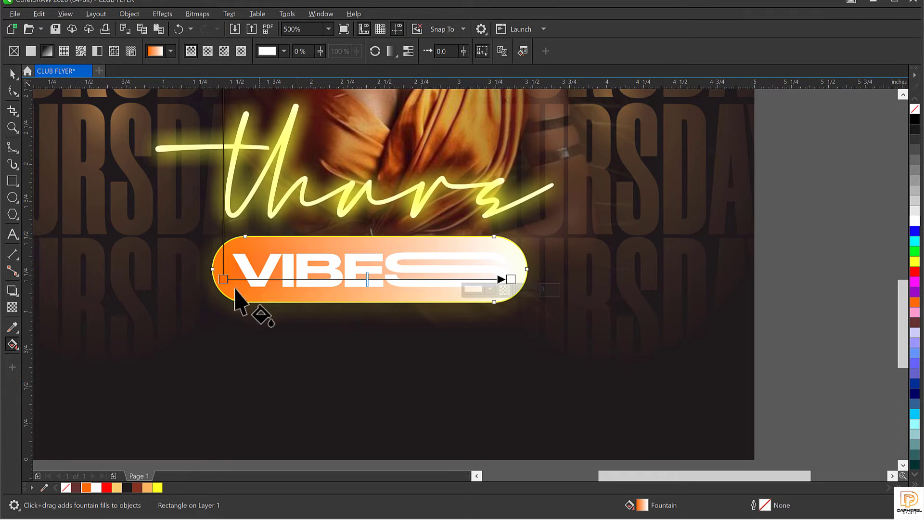
pyautogui.moveTo(224, 280); pyautogui.dragTo(223, 280)
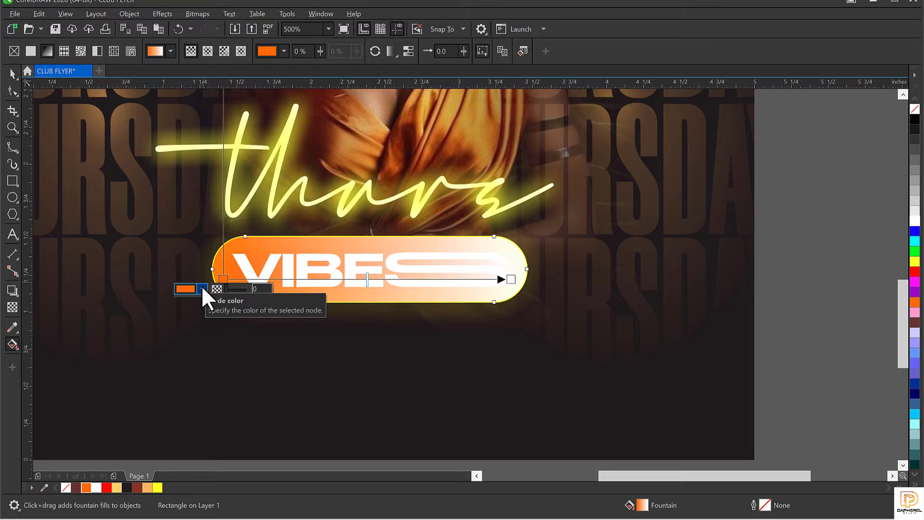
pyautogui.click(202, 289)
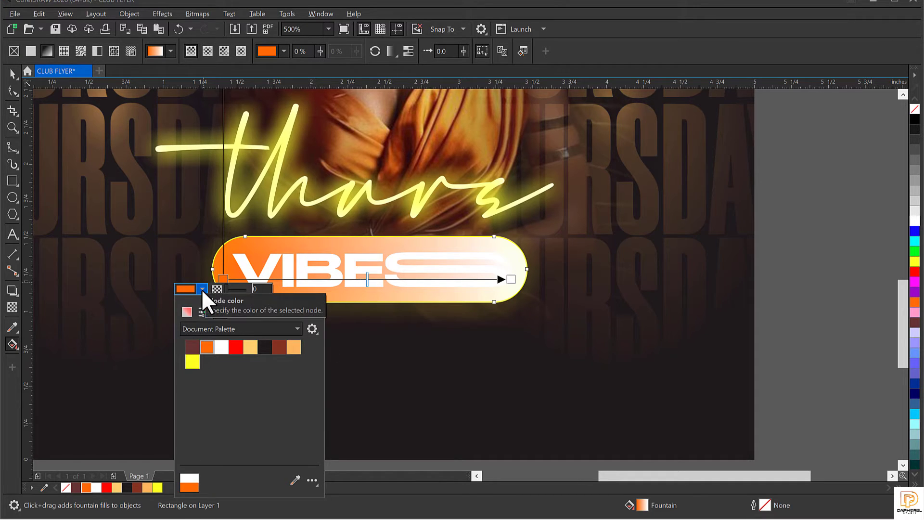
pyautogui.click(202, 289)
pyautogui.click(202, 289)
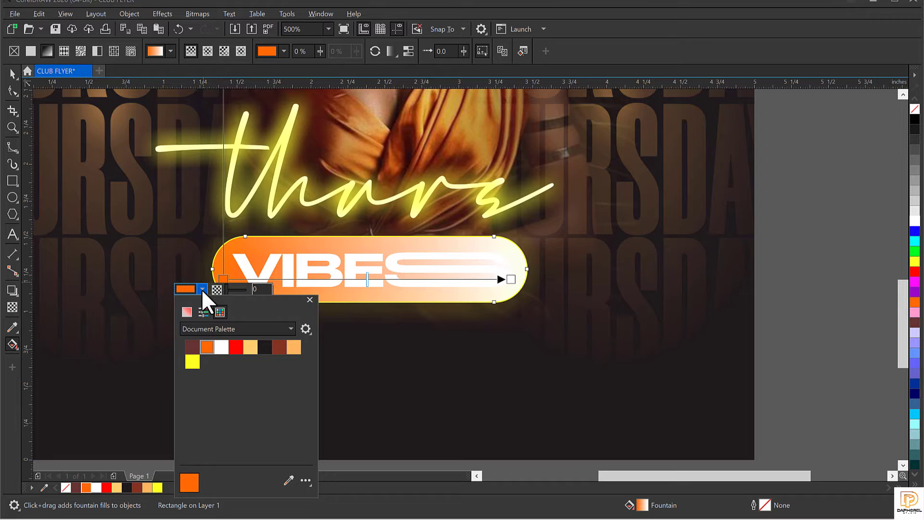
pyautogui.click(187, 313)
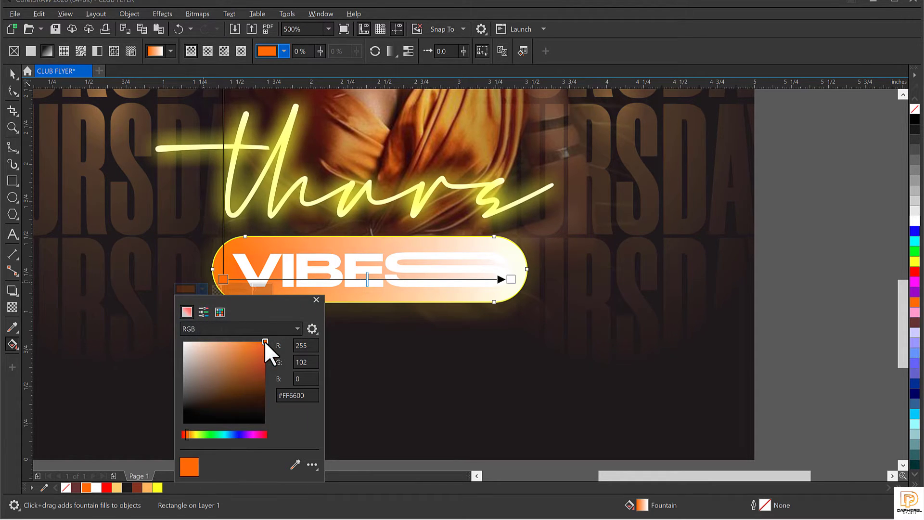
pyautogui.moveTo(265, 341); pyautogui.dragTo(260, 405)
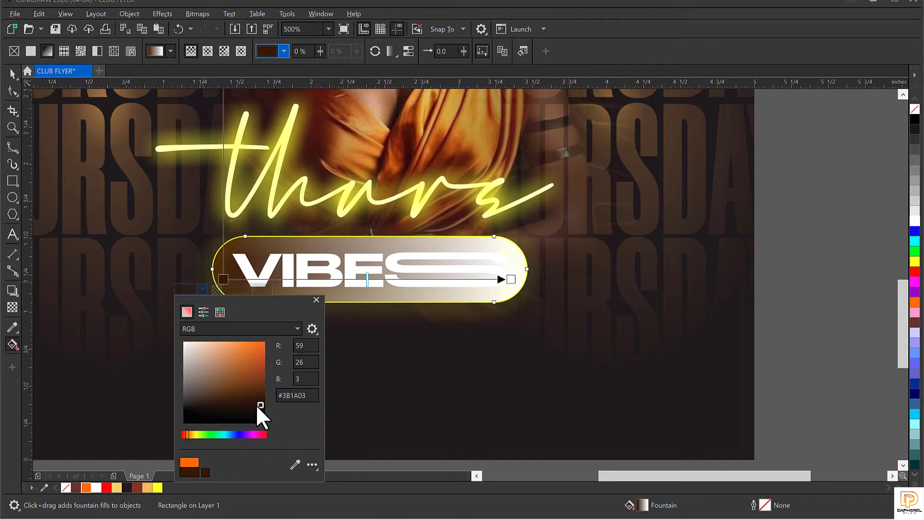
pyautogui.moveTo(258, 403); pyautogui.dragTo(260, 404)
pyautogui.click(369, 264)
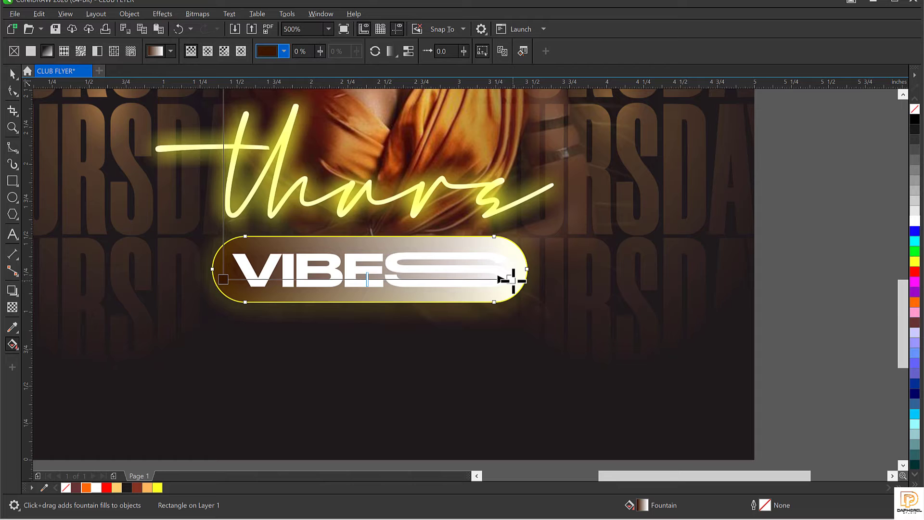
# Step: Try recolouring the VIBES pill gradient's end node orange, then revert it to white
pyautogui.click(511, 279)
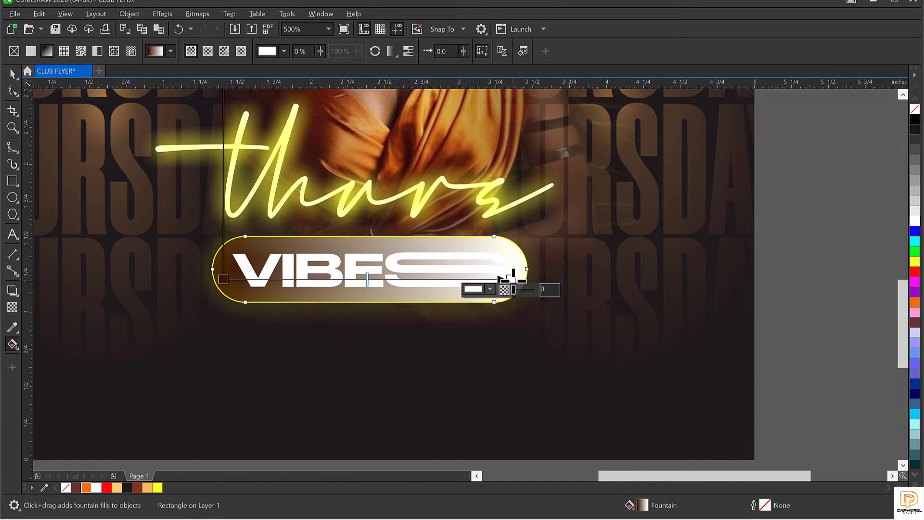
pyautogui.click(915, 302)
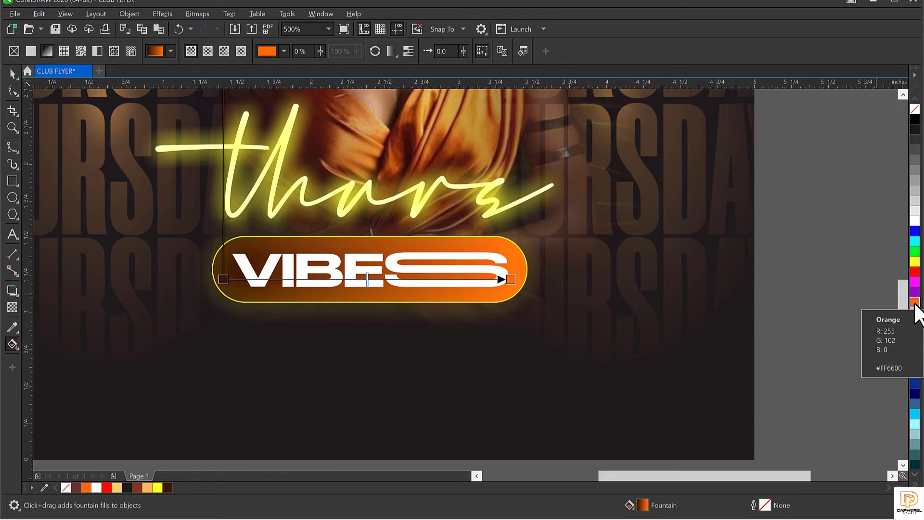
pyautogui.hotkey('ctrl', 'z')
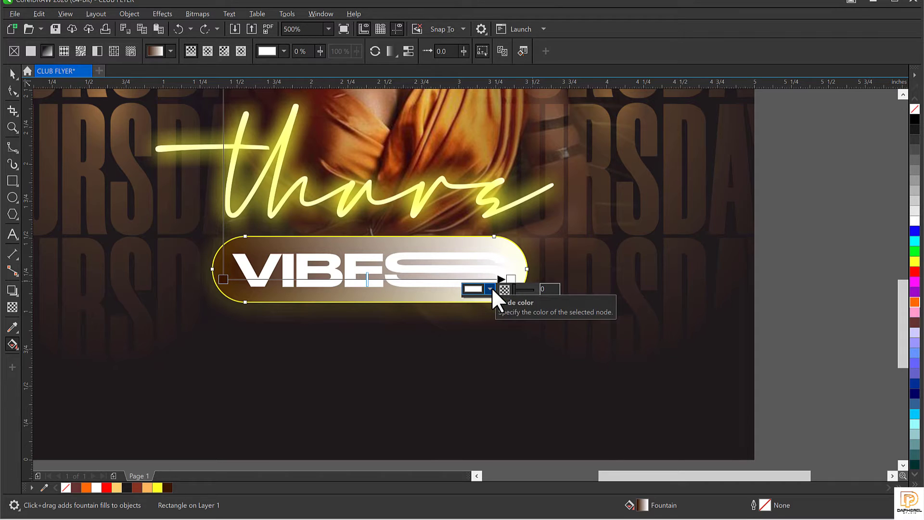
pyautogui.click(490, 288)
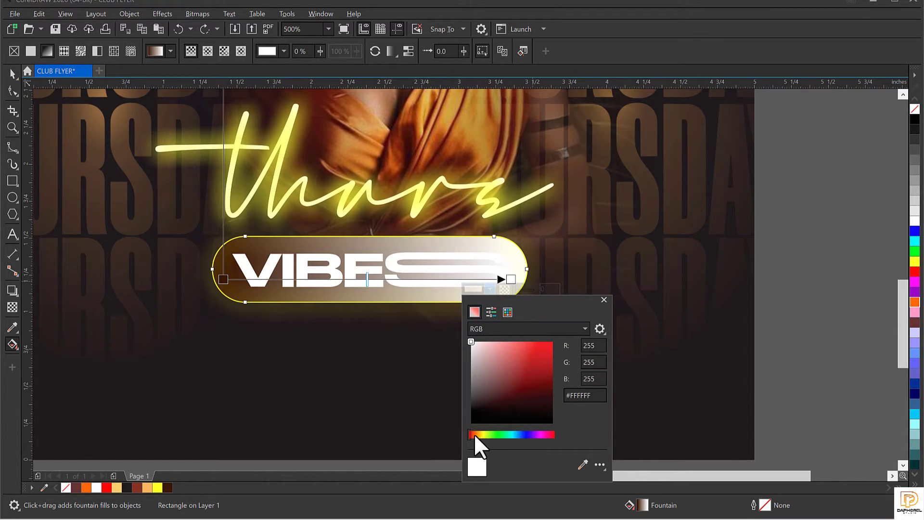
pyautogui.moveTo(476, 432)
pyautogui.mouseDown()
pyautogui.moveTo(539, 435)
pyautogui.moveTo(478, 435)
pyautogui.mouseUp()
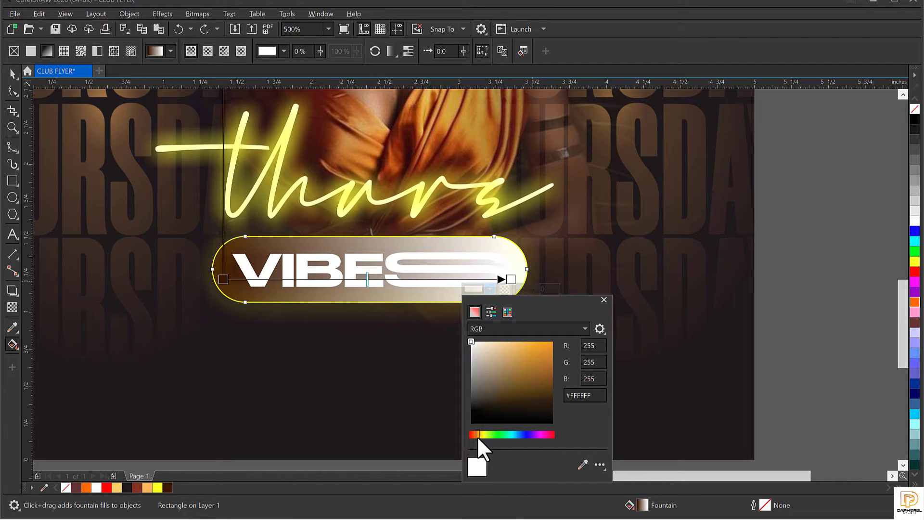
pyautogui.click(548, 346)
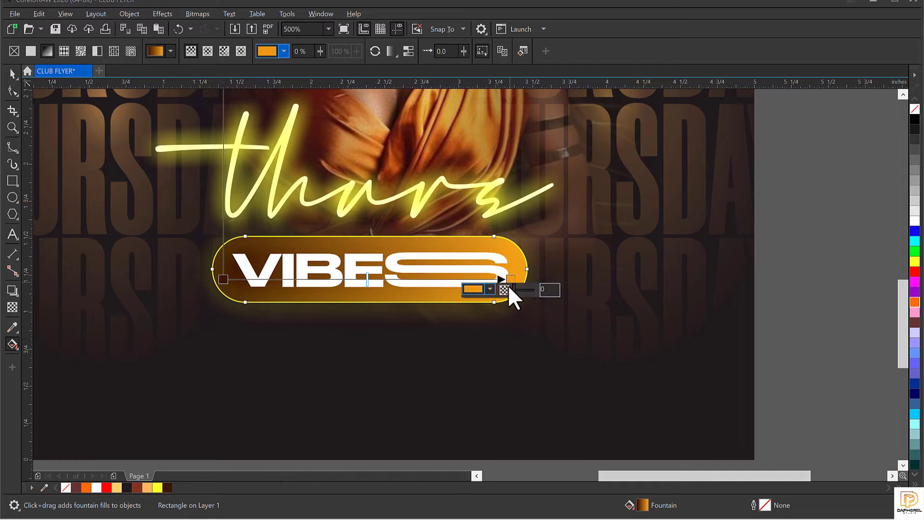
pyautogui.click(512, 326)
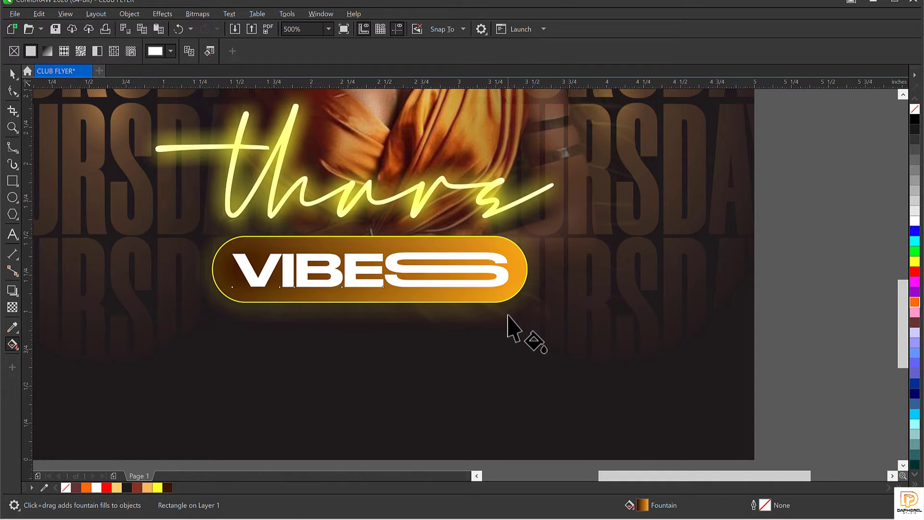
pyautogui.click(511, 263)
pyautogui.click(512, 257)
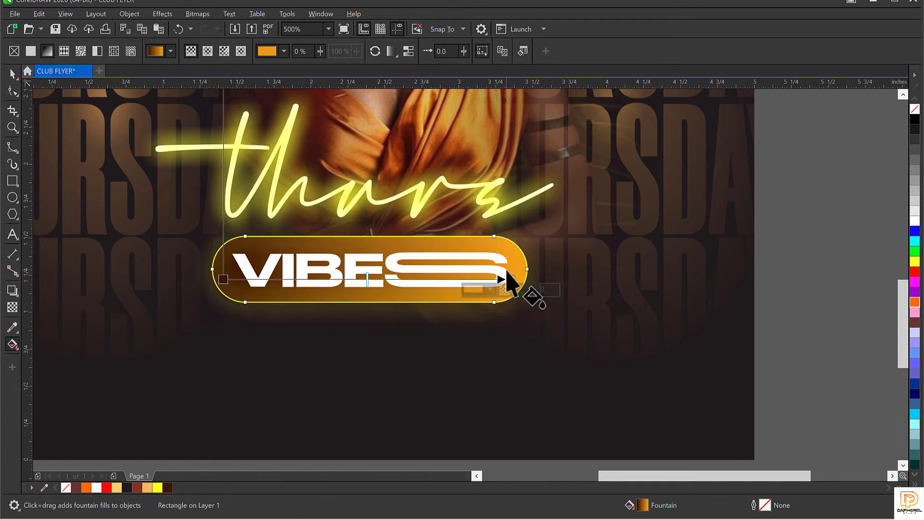
pyautogui.hotkey('ctrl', 'z')
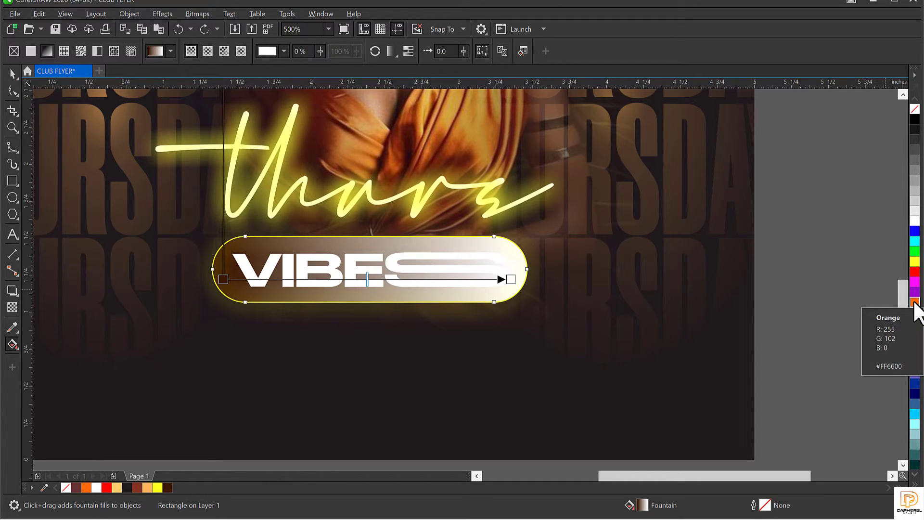
# Step: Drop the Orange palette swatch onto the gradient's end node, keeping the dark brown start
pyautogui.moveTo(915, 303); pyautogui.dragTo(511, 279)
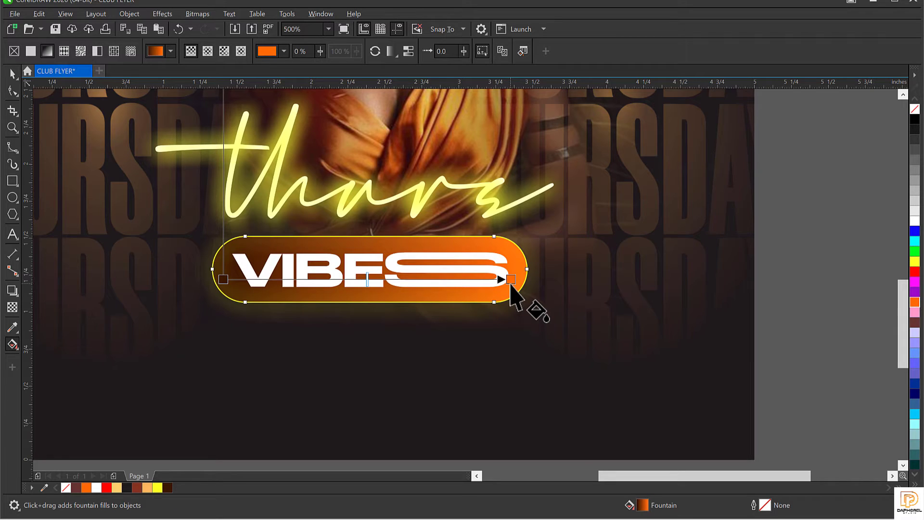
pyautogui.click(223, 279)
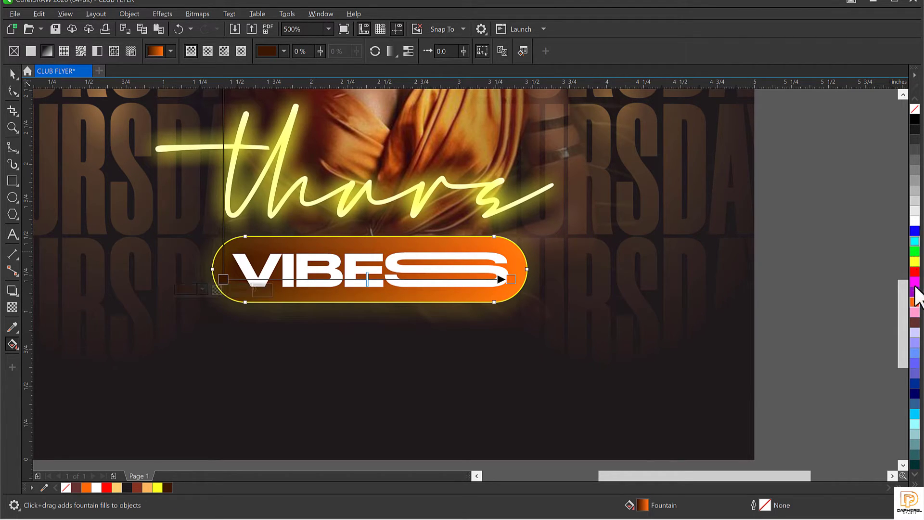
pyautogui.click(916, 302)
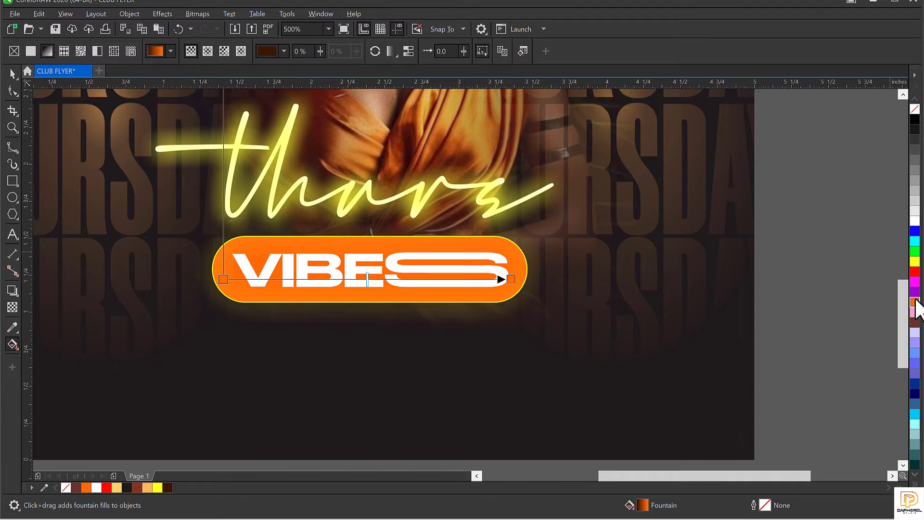
pyautogui.click(915, 233)
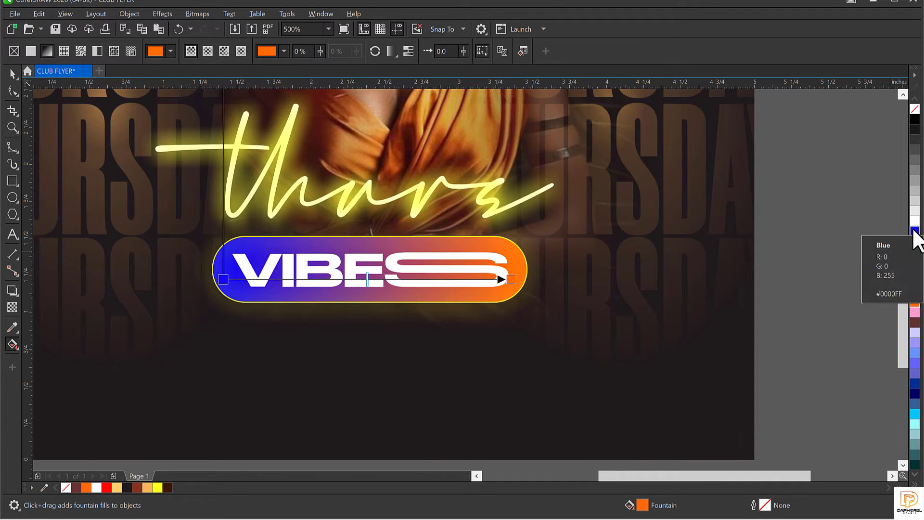
pyautogui.hotkey('ctrl', 'z')
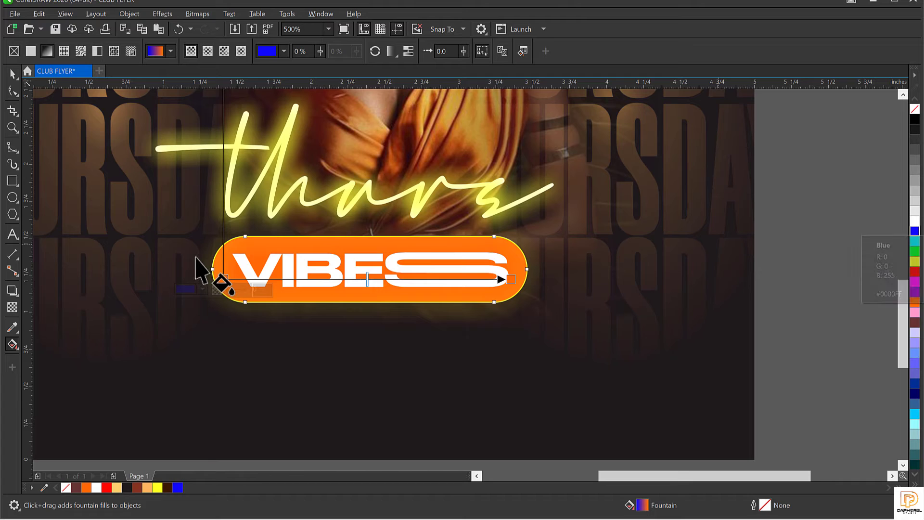
pyautogui.hotkey('ctrl', 'z')
pyautogui.press('space')
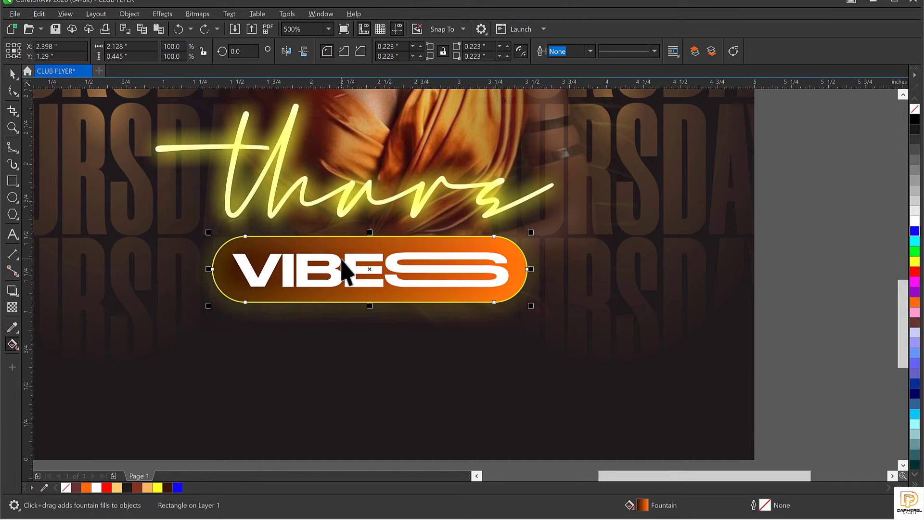
pyautogui.scroll(-2, 343, 265)
# Step: Duplicate the VIBES text below the pill, retype it as CLUB VOGUE, and scale it to about 62%
pyautogui.click(630, 254)
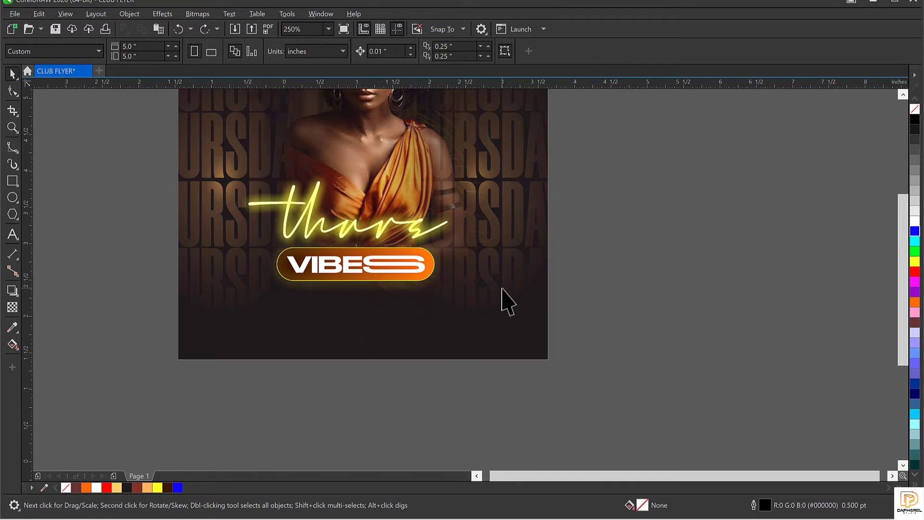
pyautogui.hotkey('shift', 'F4')
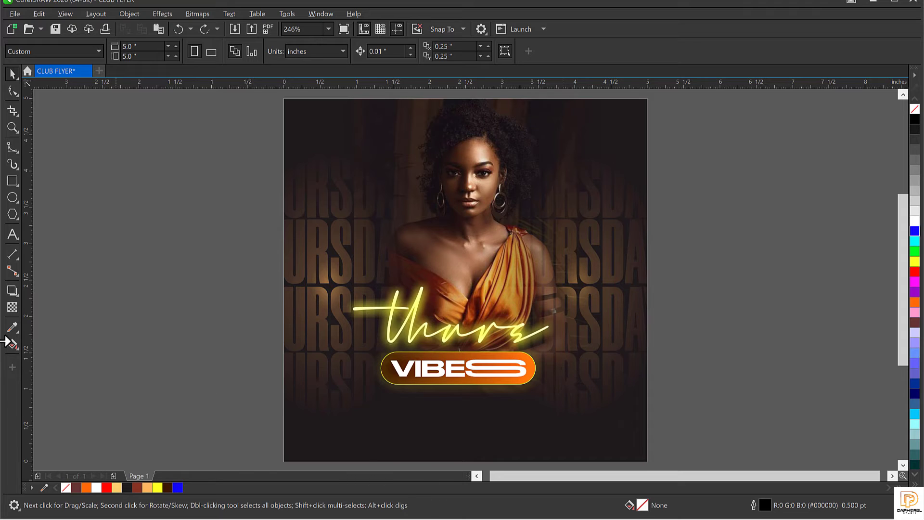
pyautogui.click(13, 235)
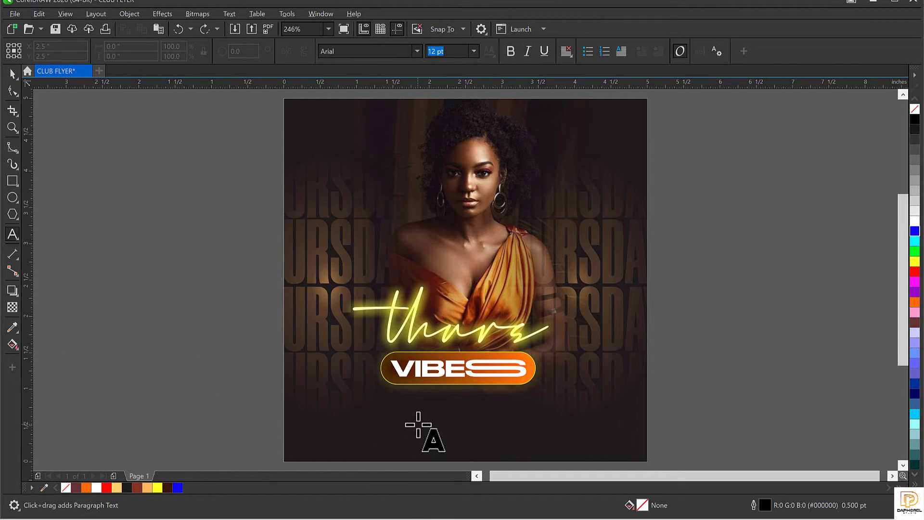
pyautogui.press('space')
pyautogui.click(436, 385)
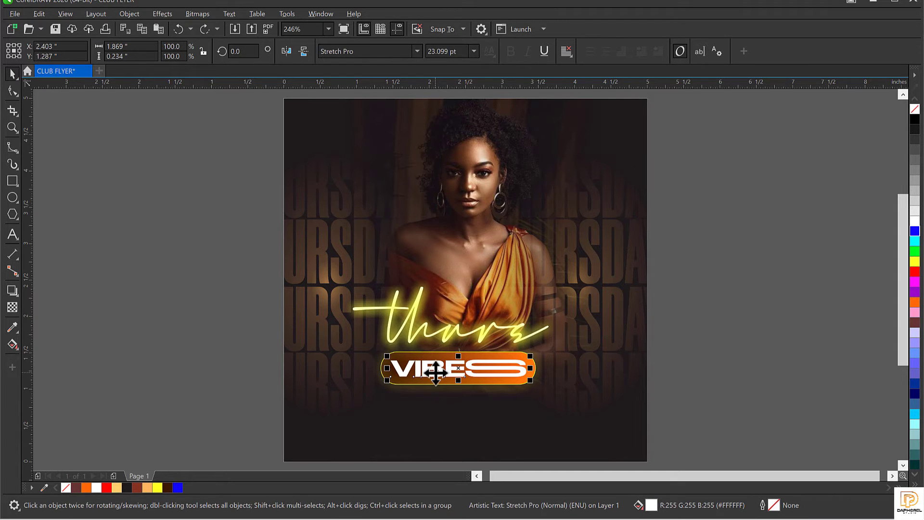
pyautogui.moveTo(437, 385); pyautogui.dragTo(438, 421)
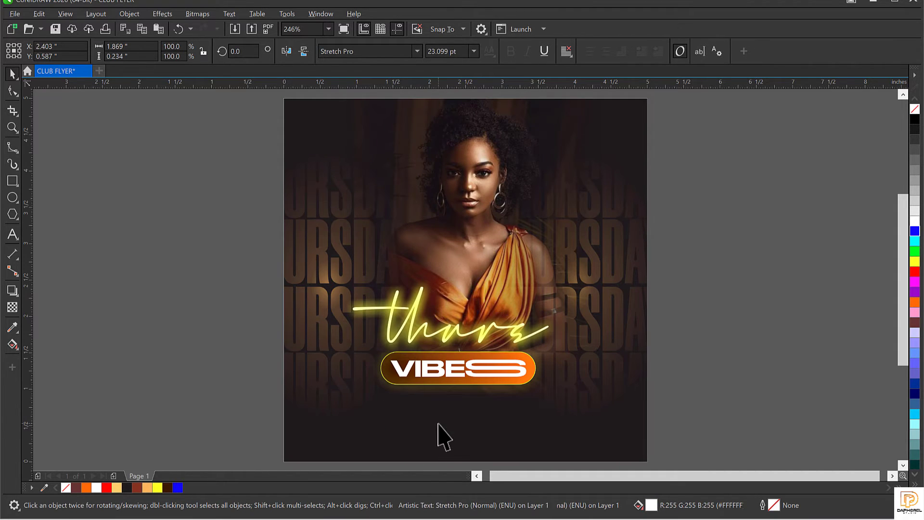
pyautogui.hotkey('ctrl', 'a')
pyautogui.write('CL')
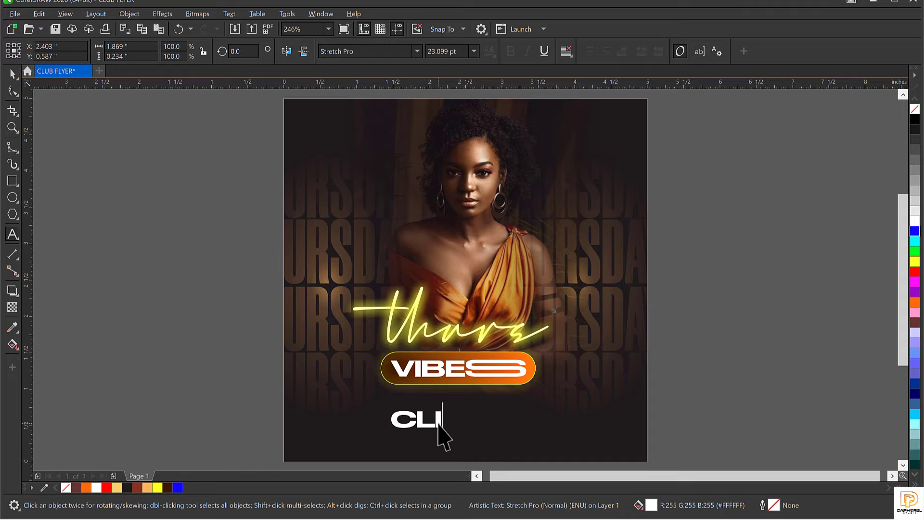
pyautogui.write('UB ')
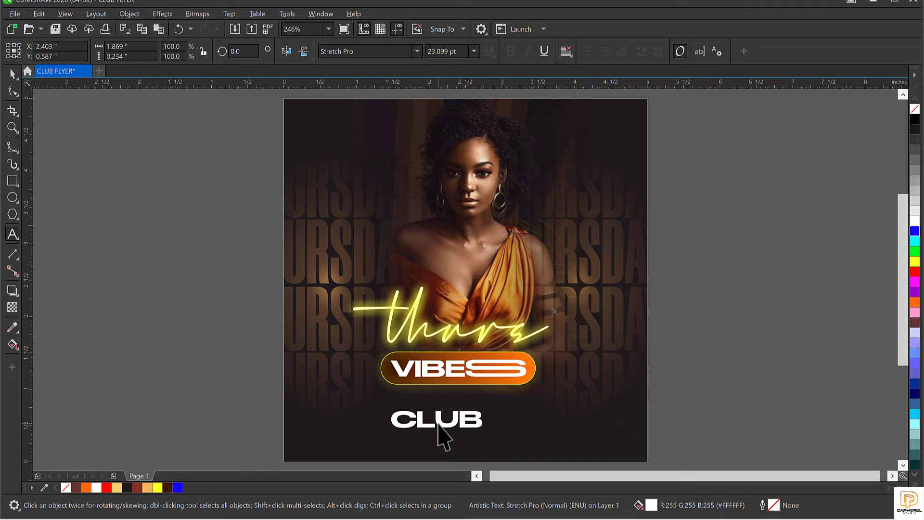
pyautogui.write('VOGUE')
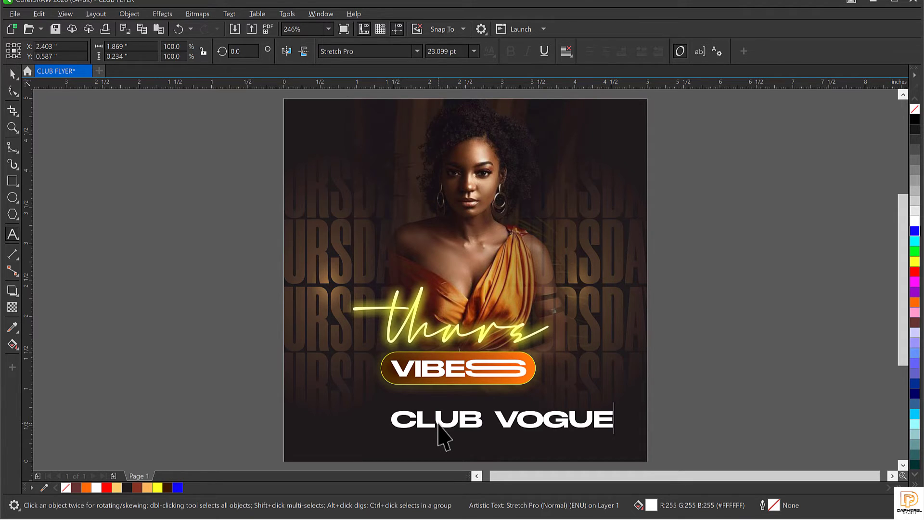
pyautogui.hotkey('ctrl', 'space')
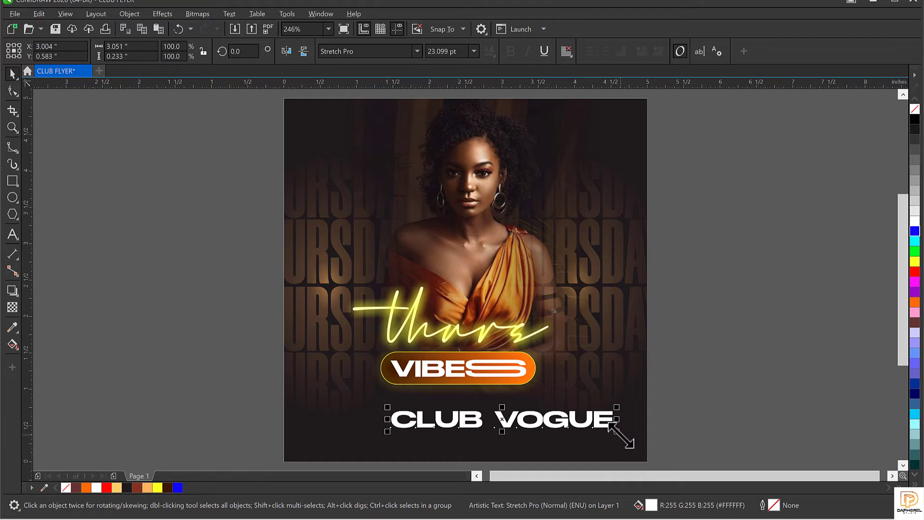
pyautogui.moveTo(610, 423); pyautogui.dragTo(479, 434)
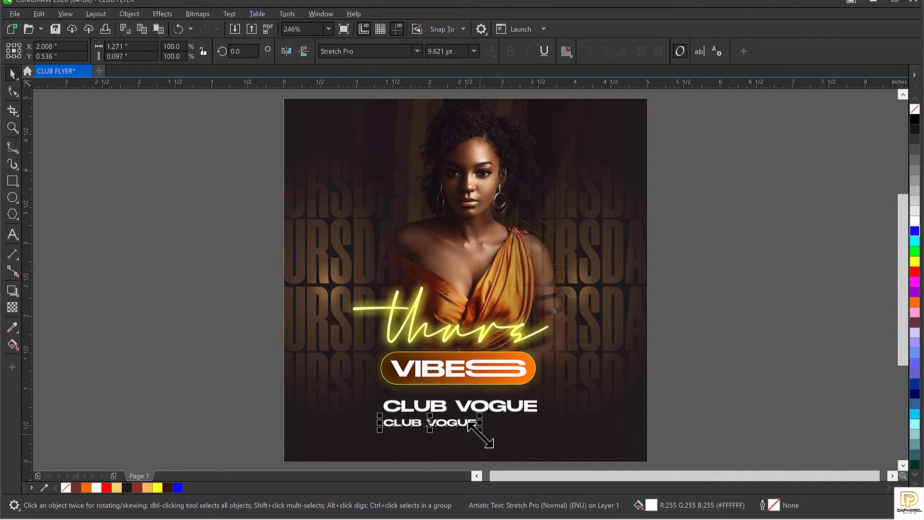
# Step: Replace the small CLUB VOGUE copy's text with the two-line venue street address
pyautogui.press('F8')
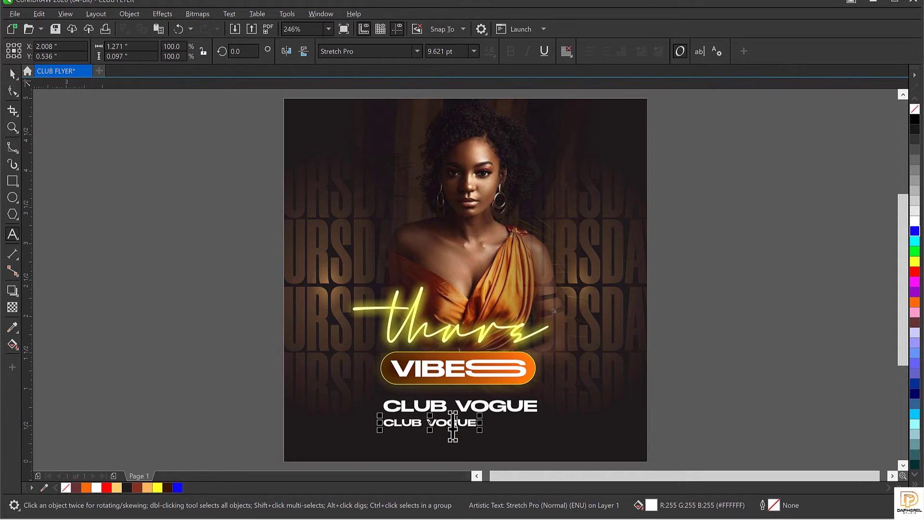
pyautogui.click(453, 426)
pyautogui.hotkey('ctrl', 'a')
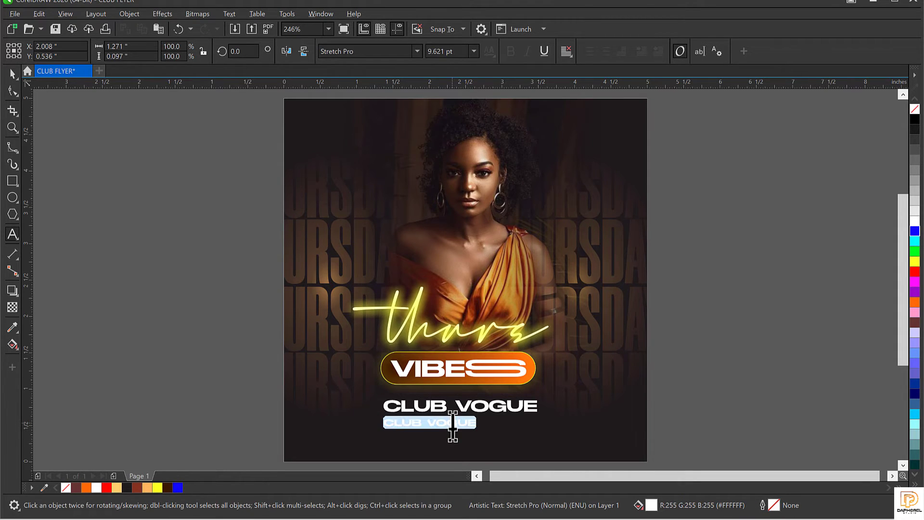
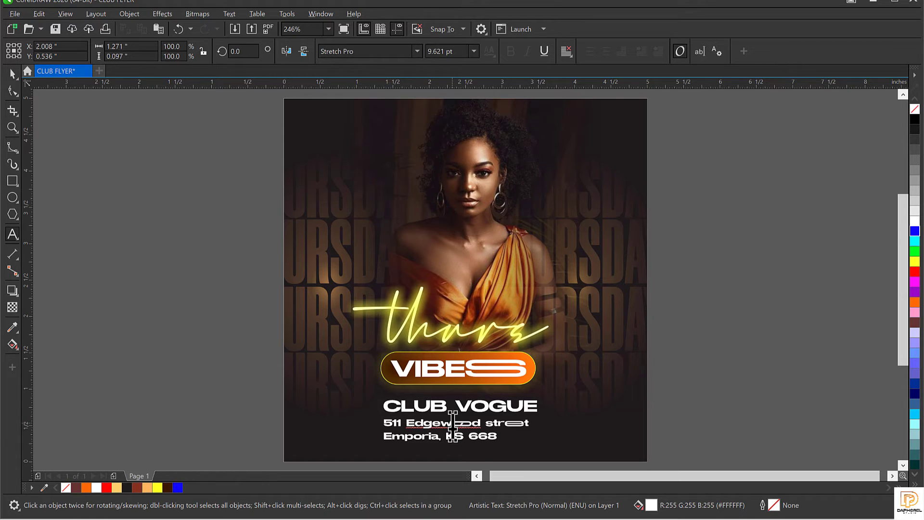
pyautogui.hotkey('ctrl', 'space')
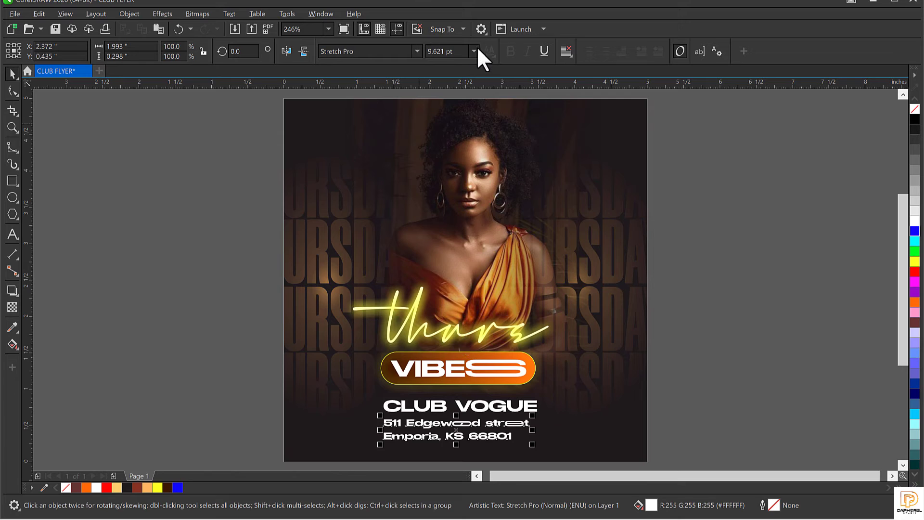
# Step: Centre-align the address lines and scale the address text down to about 80%
pyautogui.click(566, 51)
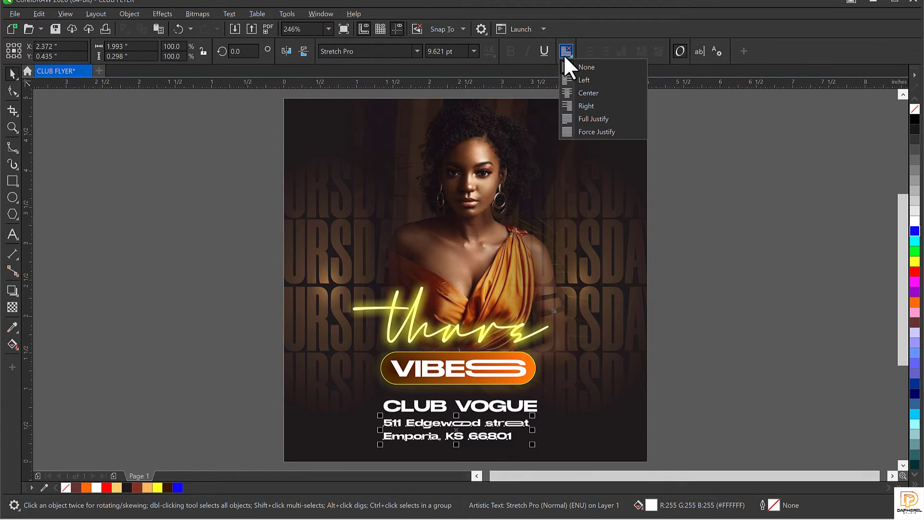
pyautogui.click(592, 95)
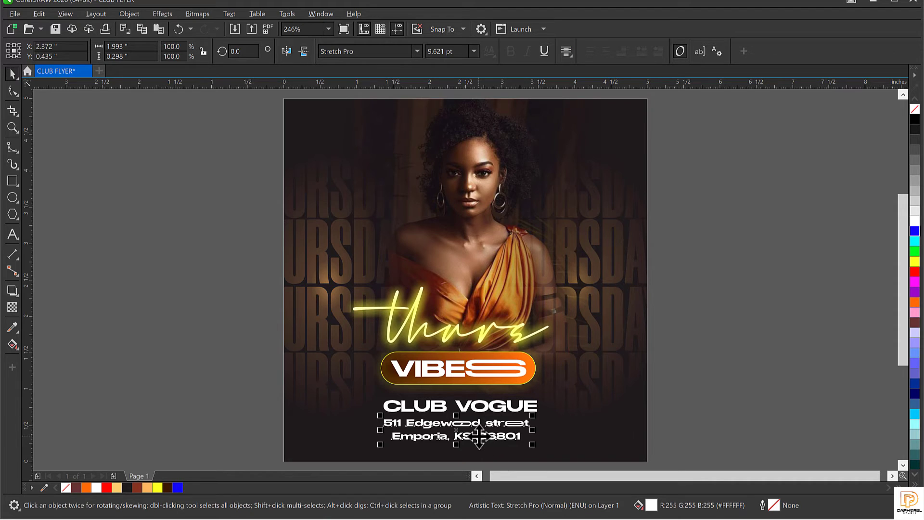
pyautogui.scroll(1, 479, 436)
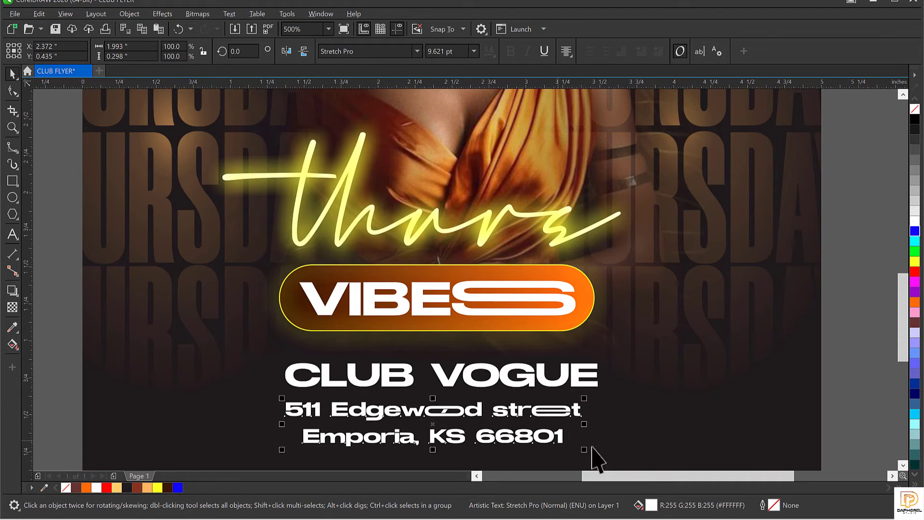
pyautogui.moveTo(588, 446); pyautogui.dragTo(557, 447)
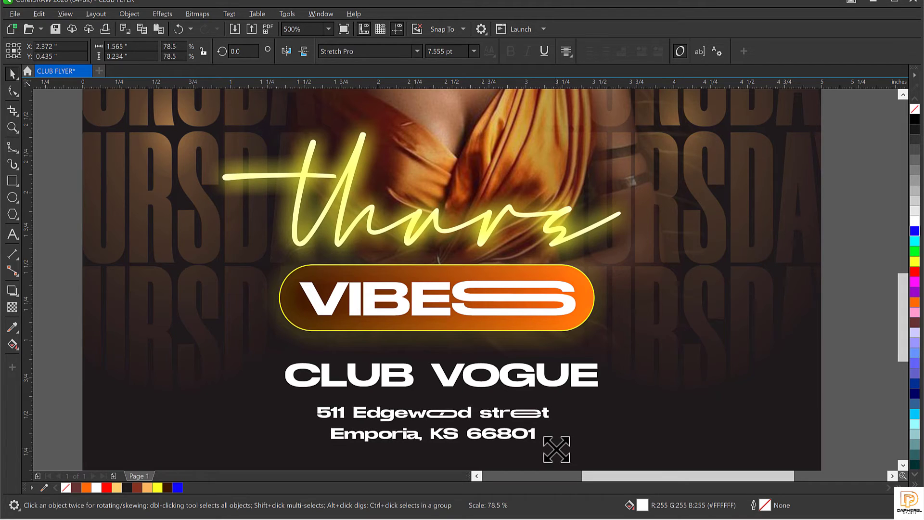
# Step: Tighten the address line spacing, settle it under CLUB VOGUE, and place a copy beside thurs
pyautogui.click(12, 91)
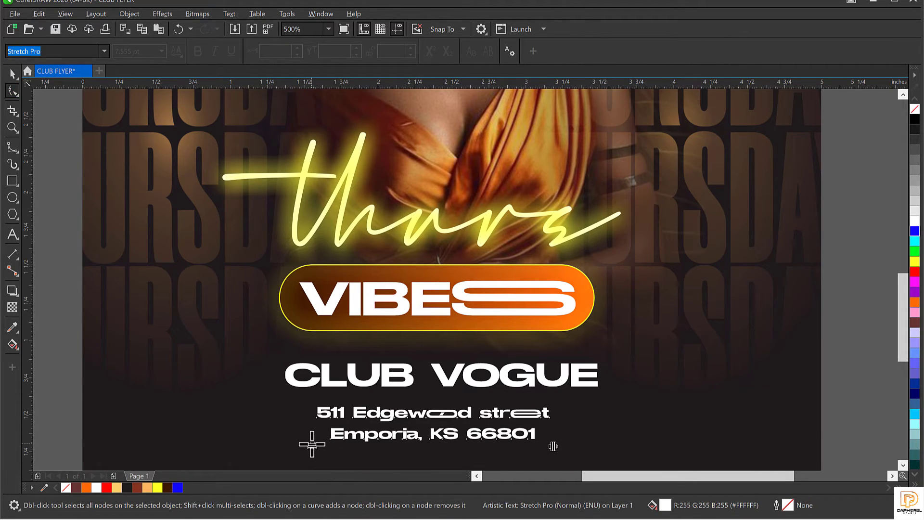
pyautogui.moveTo(312, 444); pyautogui.dragTo(313, 432)
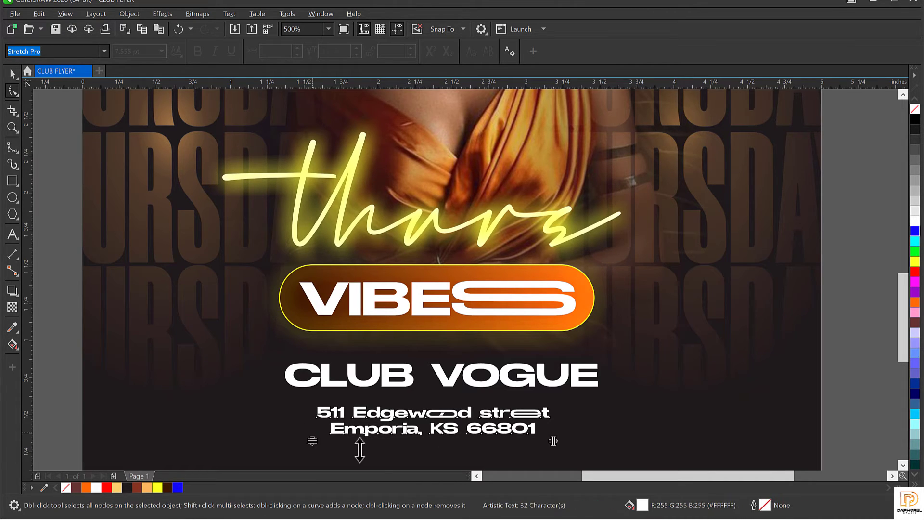
pyautogui.press('space')
pyautogui.moveTo(431, 410)
pyautogui.mouseDown()
pyautogui.moveTo(440, 426)
pyautogui.moveTo(433, 405)
pyautogui.mouseUp()
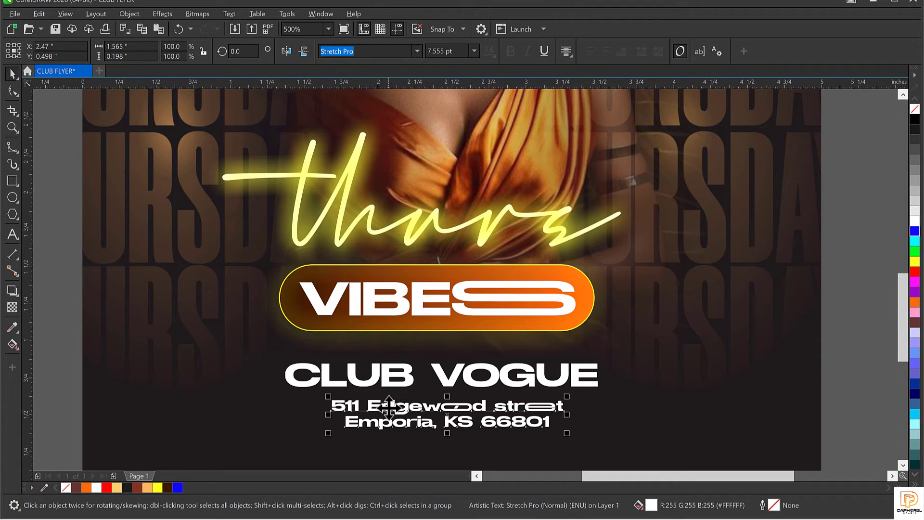
pyautogui.moveTo(390, 407); pyautogui.dragTo(660, 250)
# Step: Retype the copied address as 10PM and move it up beside the woman's shoulder
pyautogui.doubleClick(659, 249)
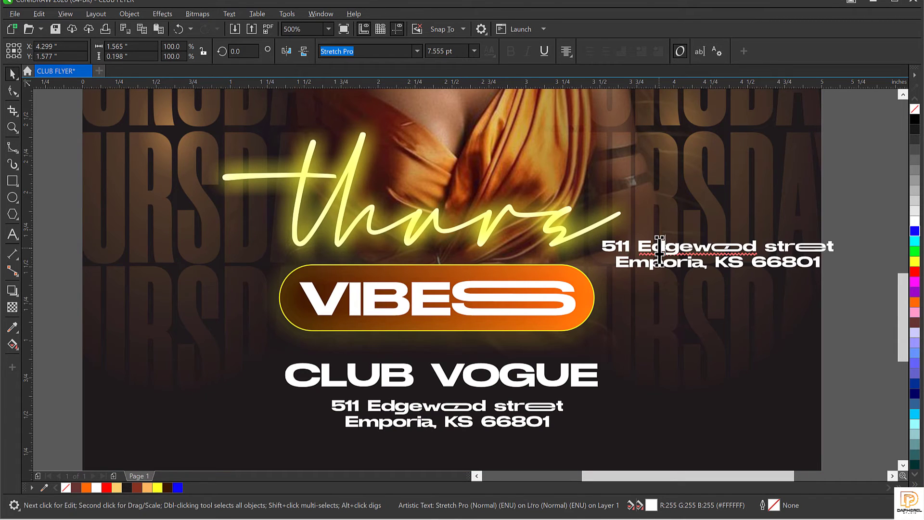
pyautogui.hotkey('ctrl', 'a')
pyautogui.write('10')
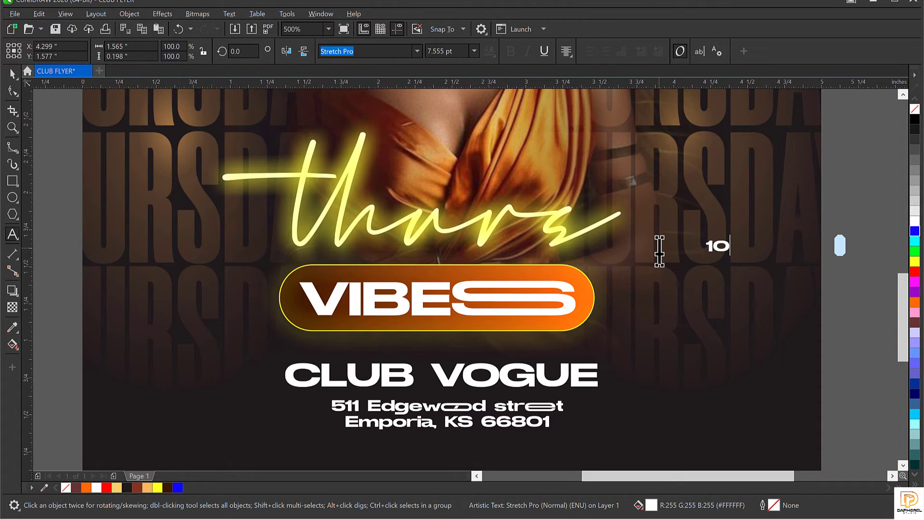
pyautogui.write('PM')
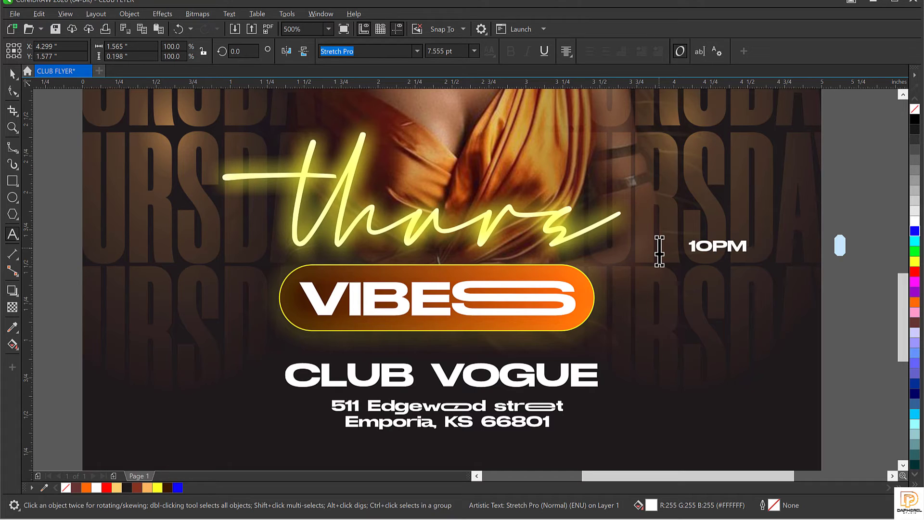
pyautogui.hotkey('ctrl', 'space')
pyautogui.scroll(-2, 619, 264)
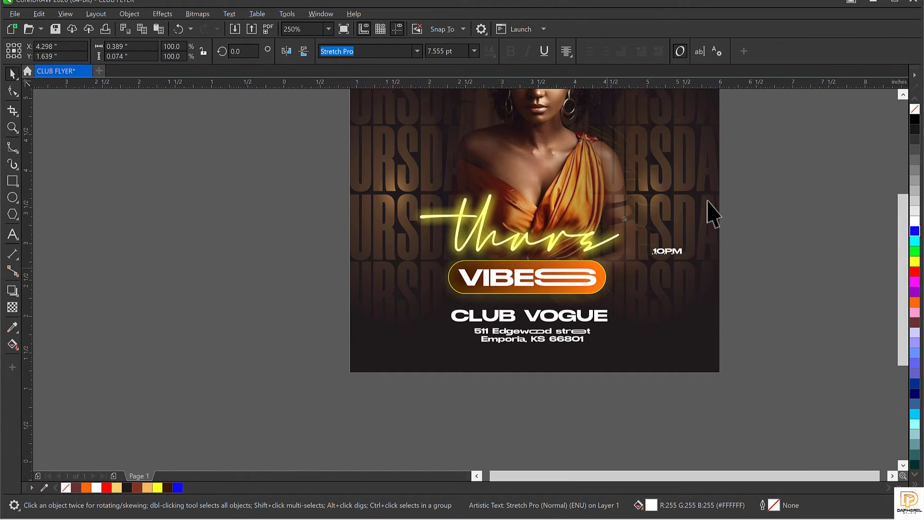
pyautogui.hotkey('shift', 'F4')
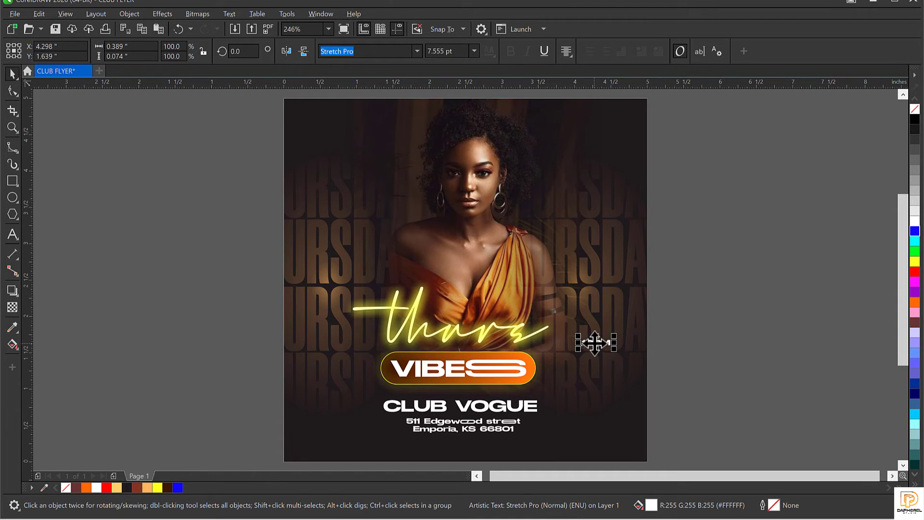
pyautogui.moveTo(596, 343); pyautogui.dragTo(602, 232)
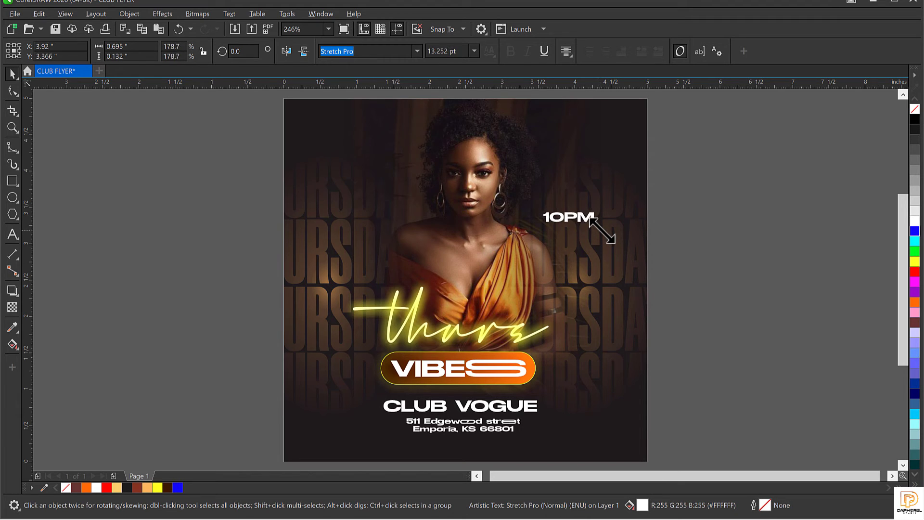
pyautogui.click(695, 303)
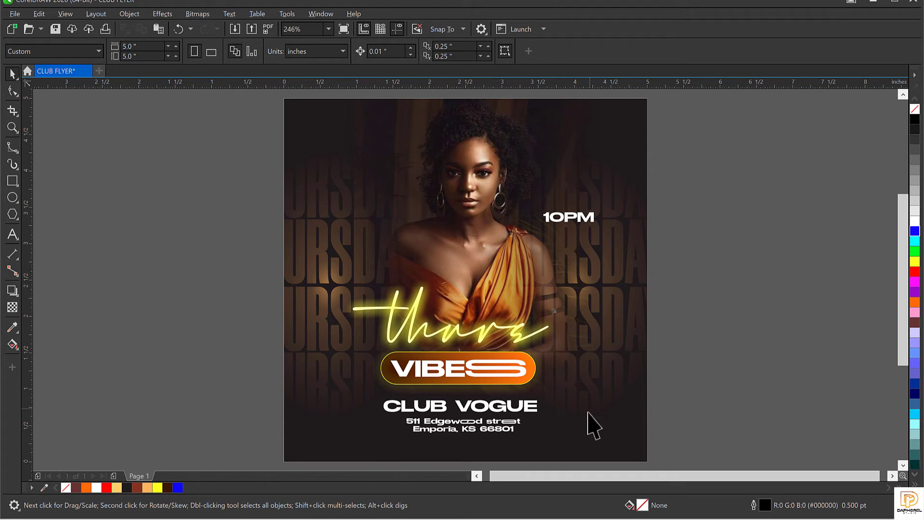
# Step: Bring the smoke-and-sparks PNG from File Explorer into the flyer document
pyautogui.click(600, 400)
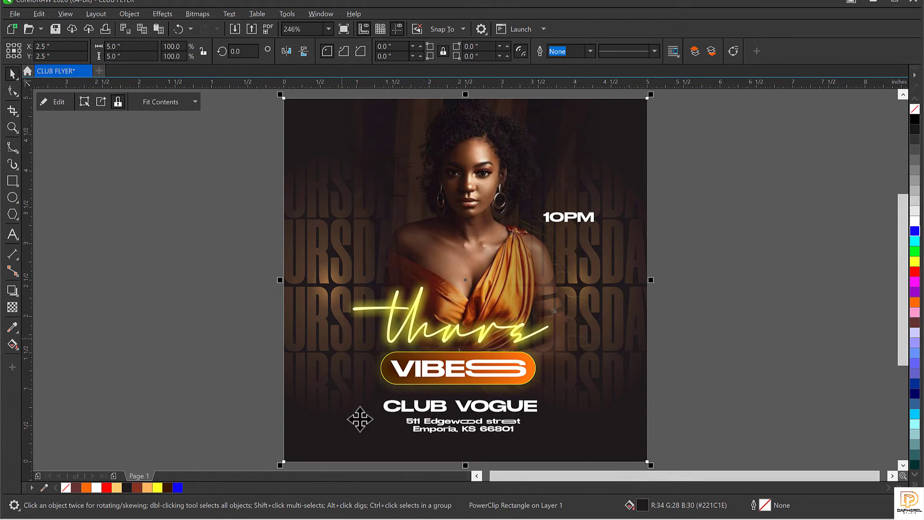
pyautogui.click(92, 220)
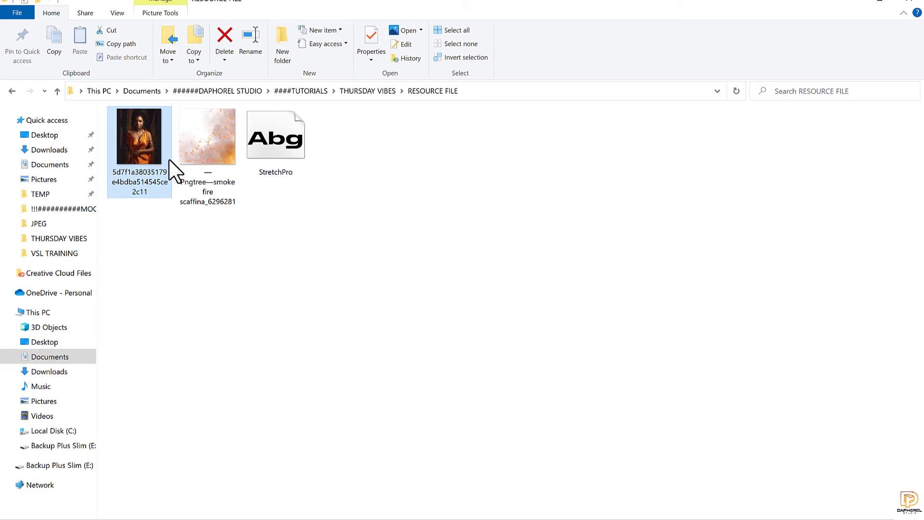
pyautogui.doubleClick(219, 157)
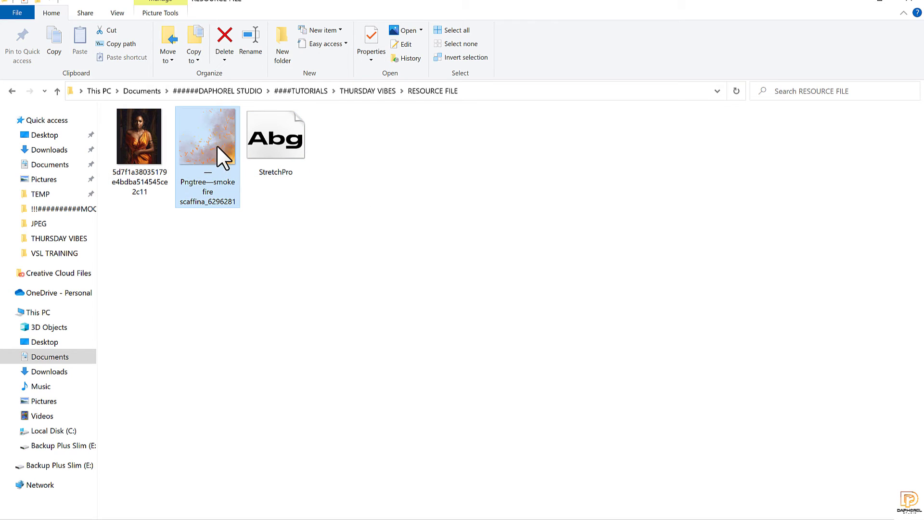
pyautogui.moveTo(212, 137); pyautogui.dragTo(714, 277)
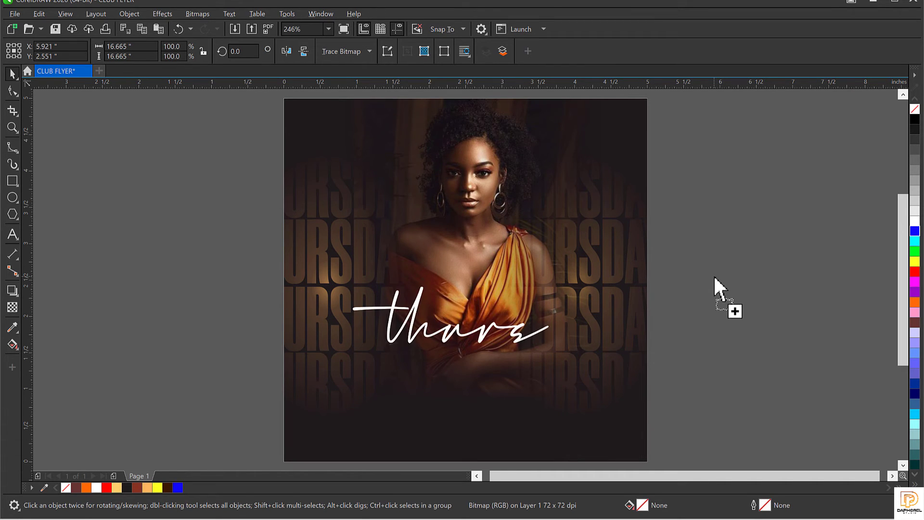
# Step: Zoom out and scale the smoke-and-sparks bitmap down to about 60%, beside the flyer page
pyautogui.scroll(-4, 492, 191)
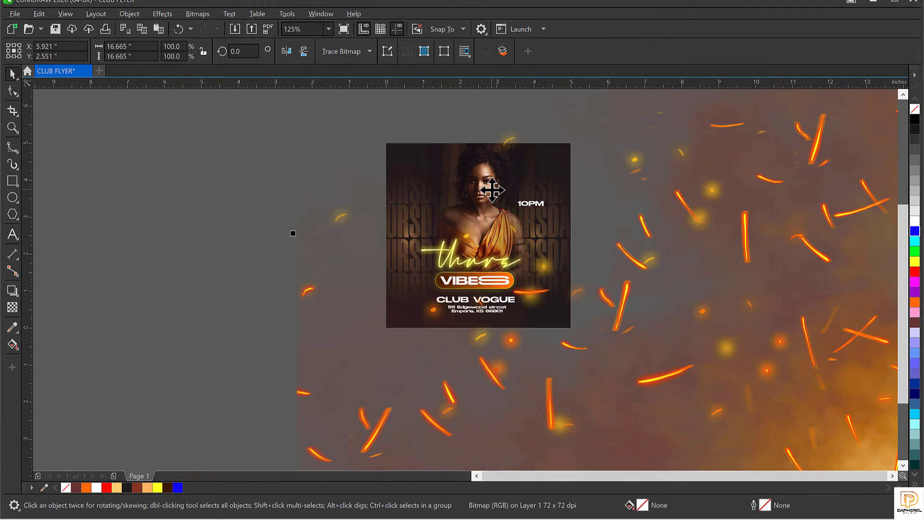
pyautogui.scroll(-1, 492, 190)
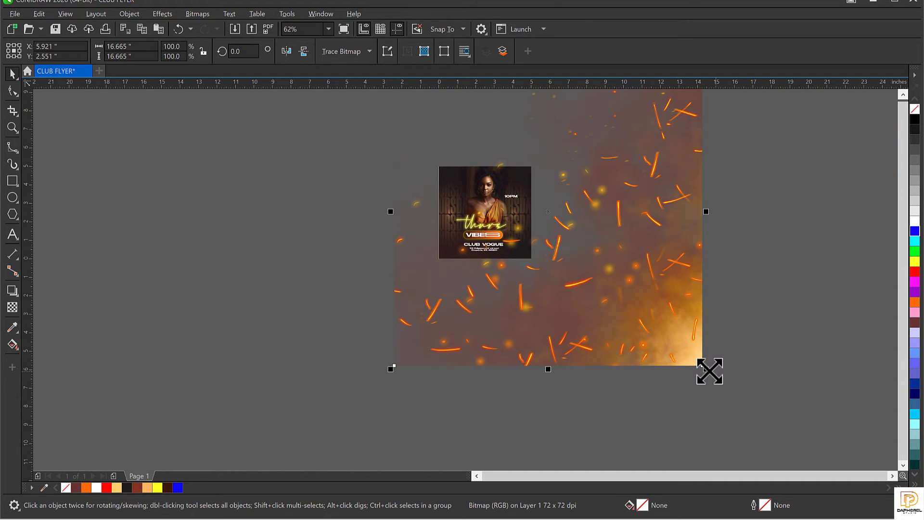
pyautogui.moveTo(710, 371); pyautogui.dragTo(635, 270)
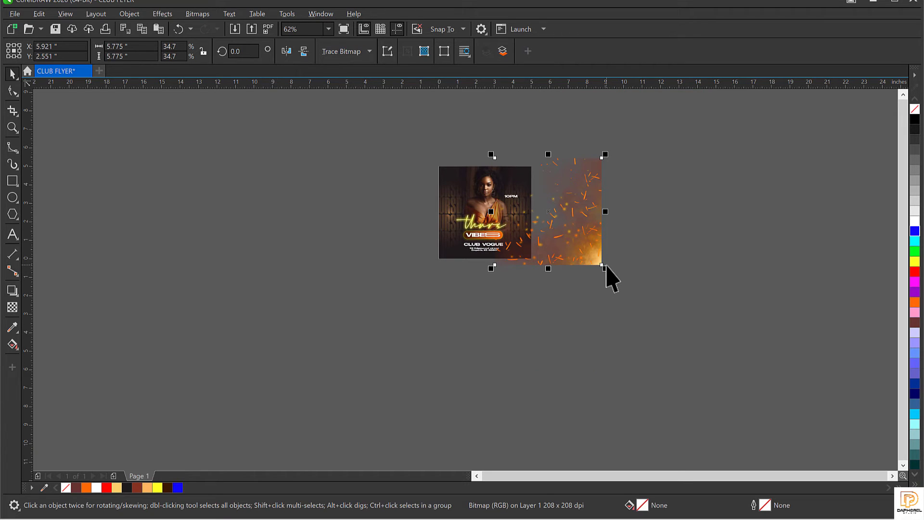
# Step: Move the sparks image onto the flyer and resize it to about 4.78 by 4.73 inches
pyautogui.press('XF86AudioMute')
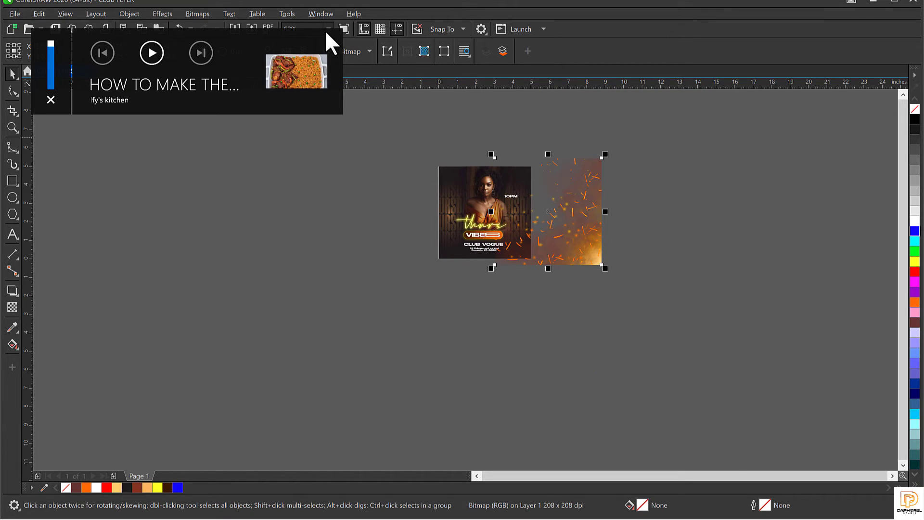
pyautogui.click(339, 243)
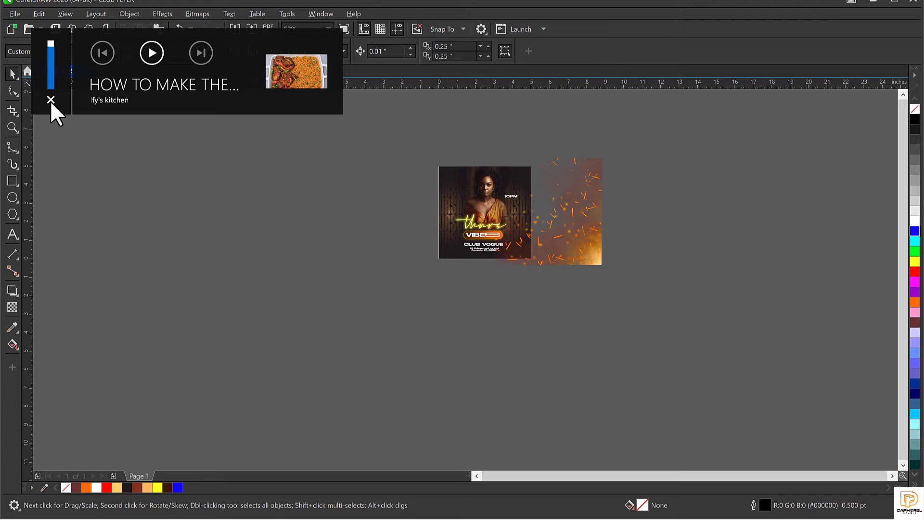
pyautogui.click(568, 218)
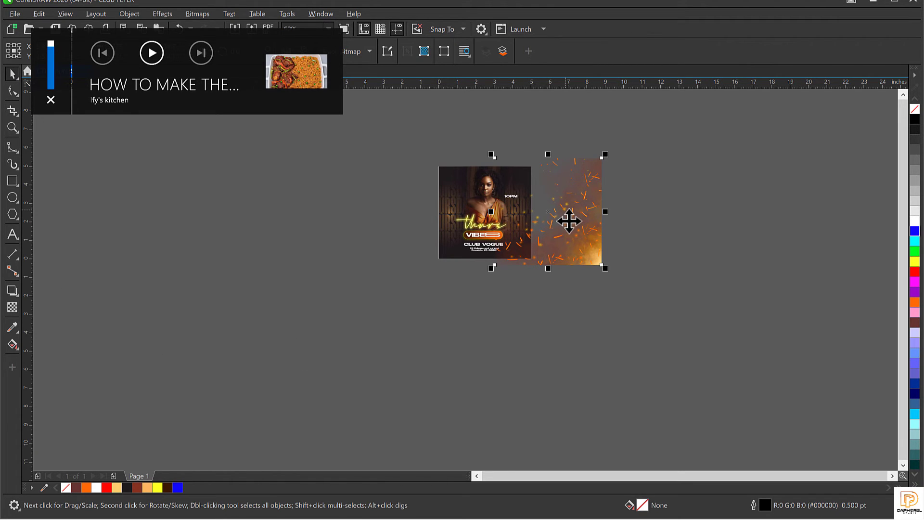
pyautogui.moveTo(570, 222); pyautogui.dragTo(514, 223)
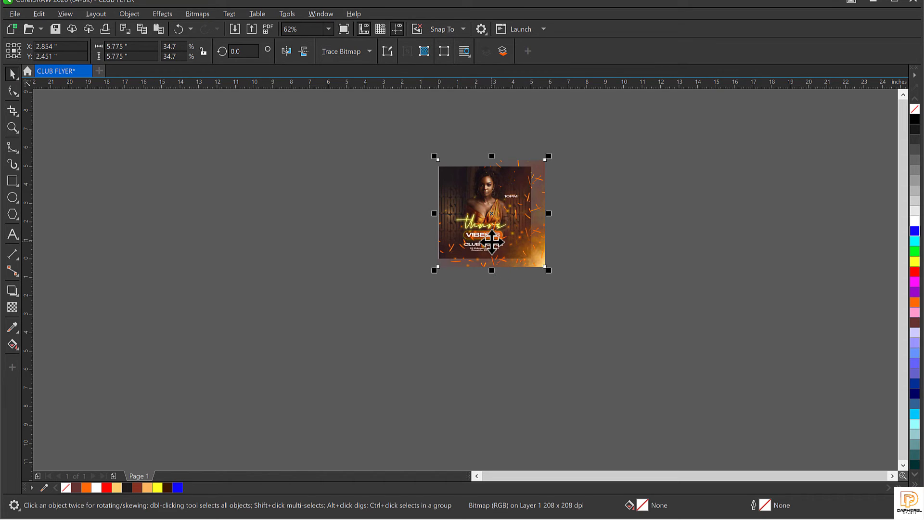
pyautogui.hotkey('shift', 'F2')
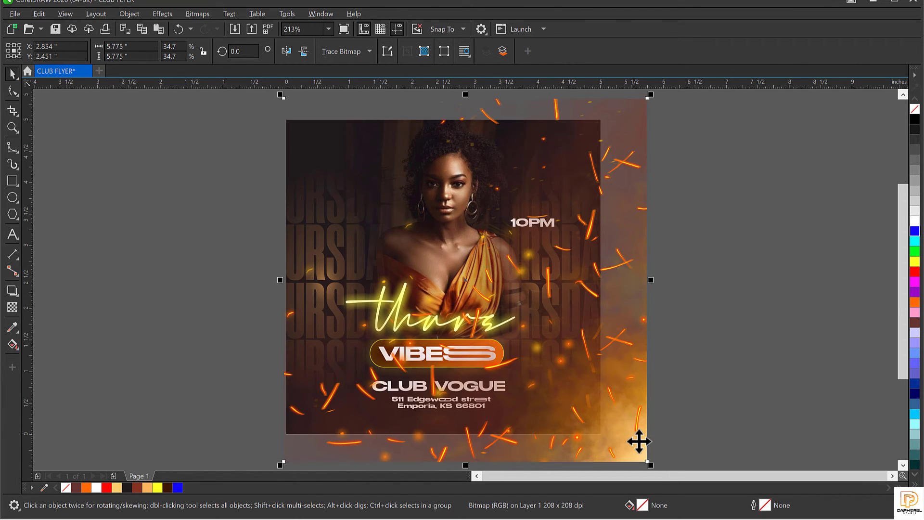
pyautogui.moveTo(652, 467); pyautogui.dragTo(623, 425)
pyautogui.click(195, 203)
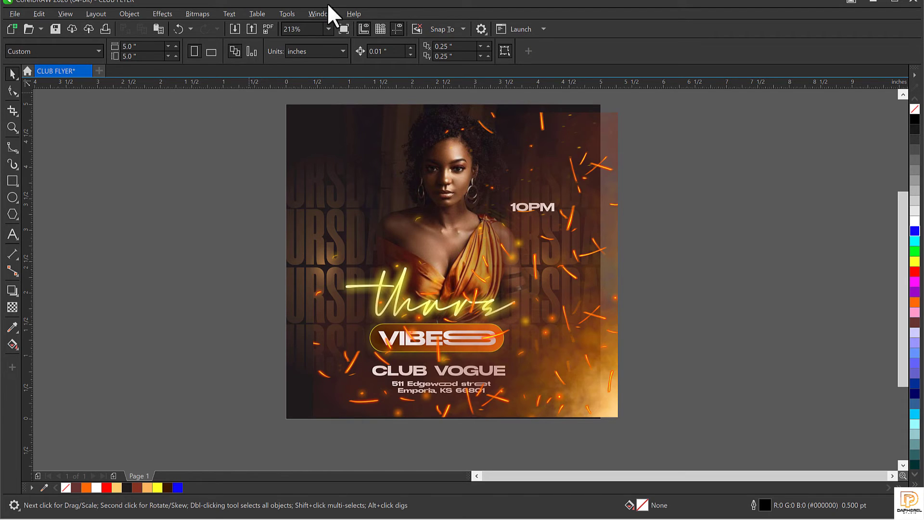
pyautogui.click(328, 29)
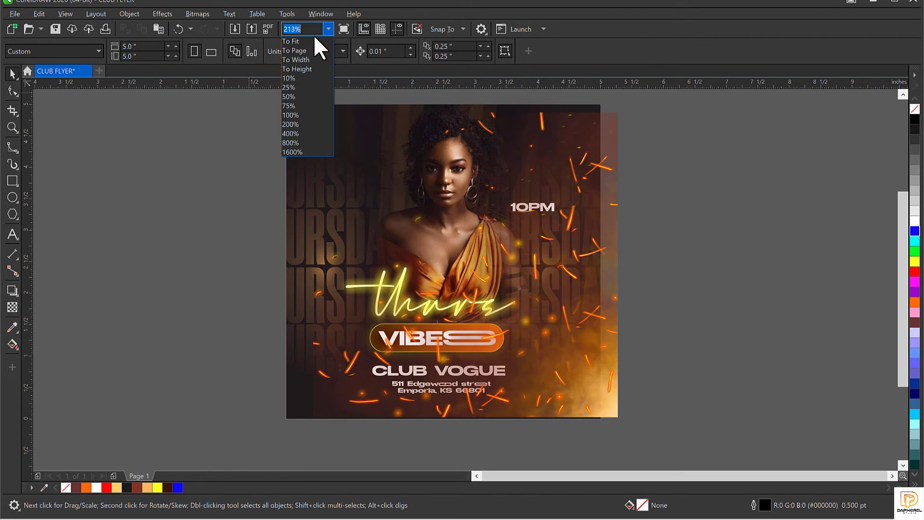
pyautogui.click(248, 181)
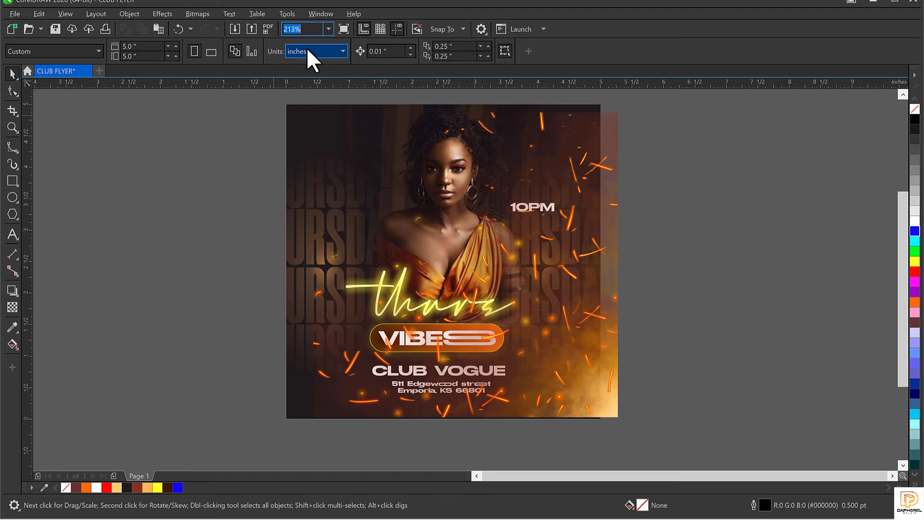
pyautogui.click(530, 344)
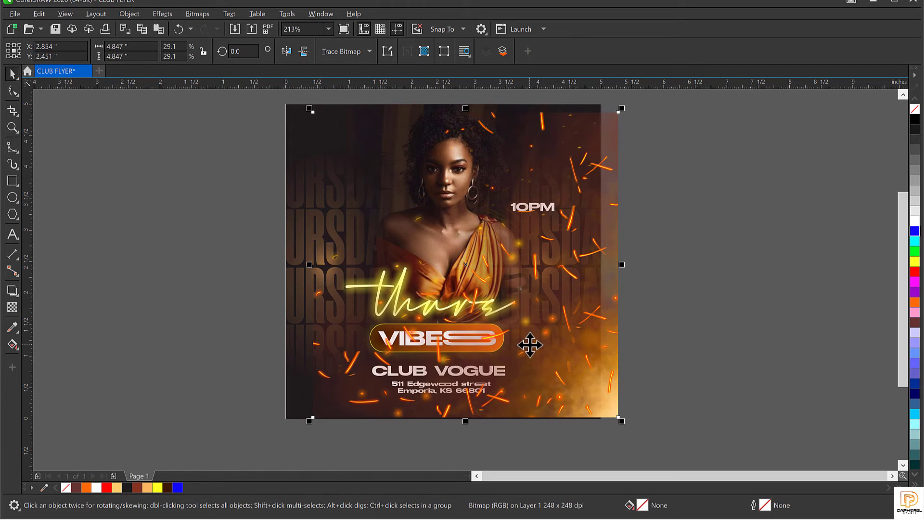
pyautogui.scroll(1, 501, 317)
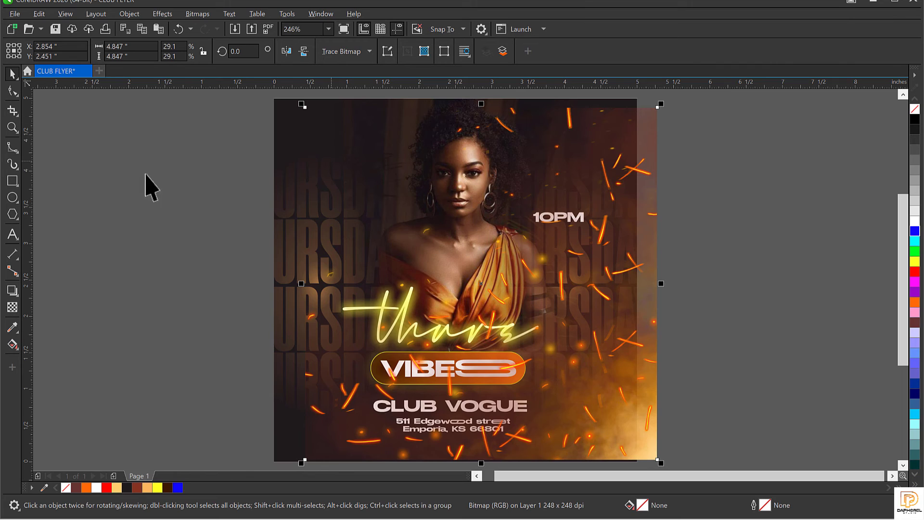
pyautogui.click(137, 239)
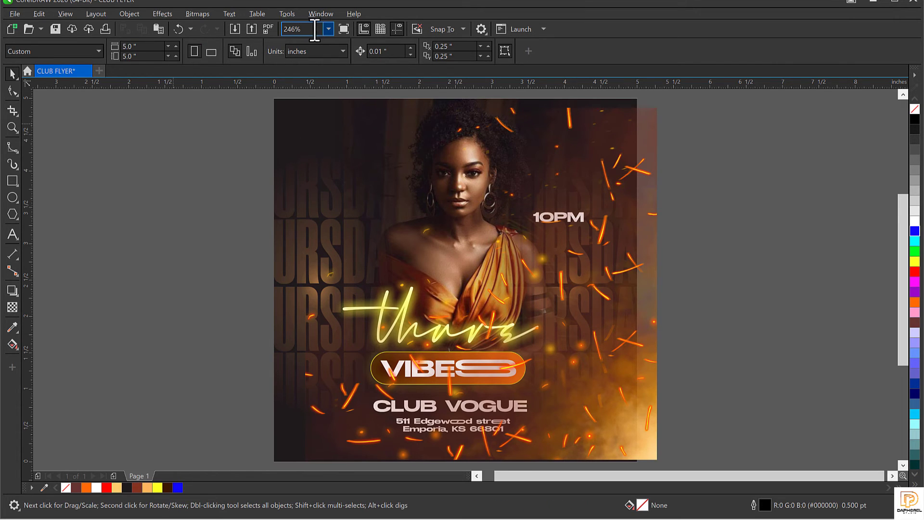
pyautogui.click(329, 28)
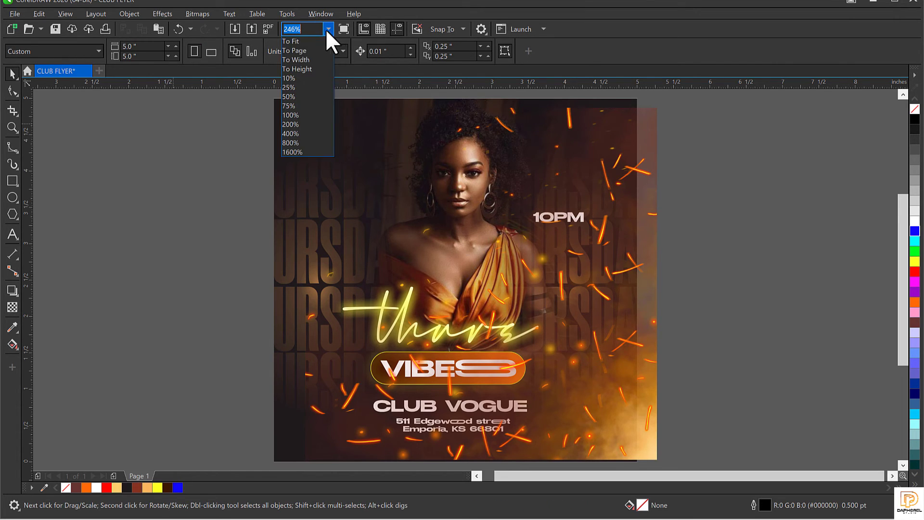
pyautogui.click(298, 78)
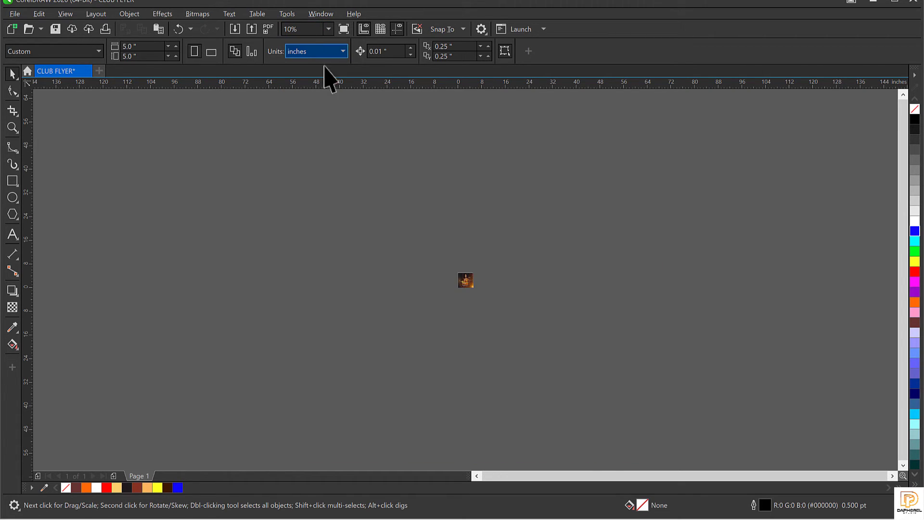
pyautogui.click(329, 29)
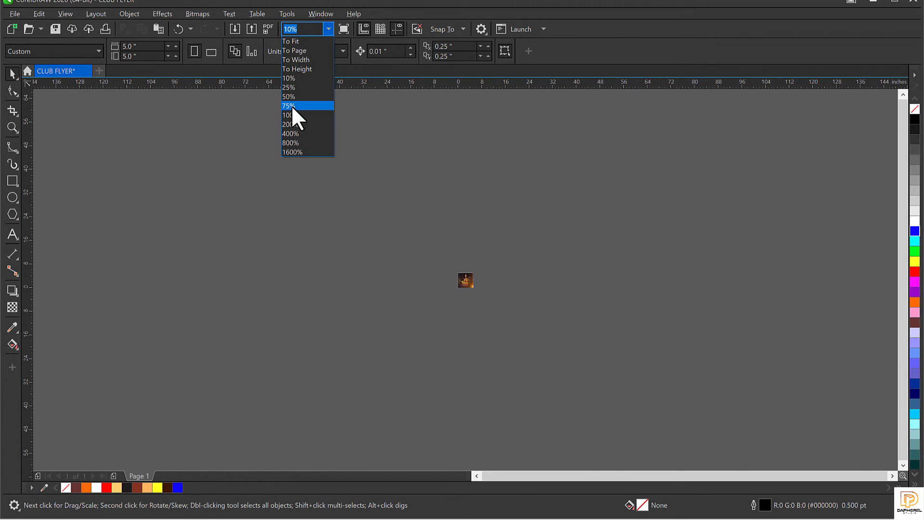
pyautogui.click(292, 107)
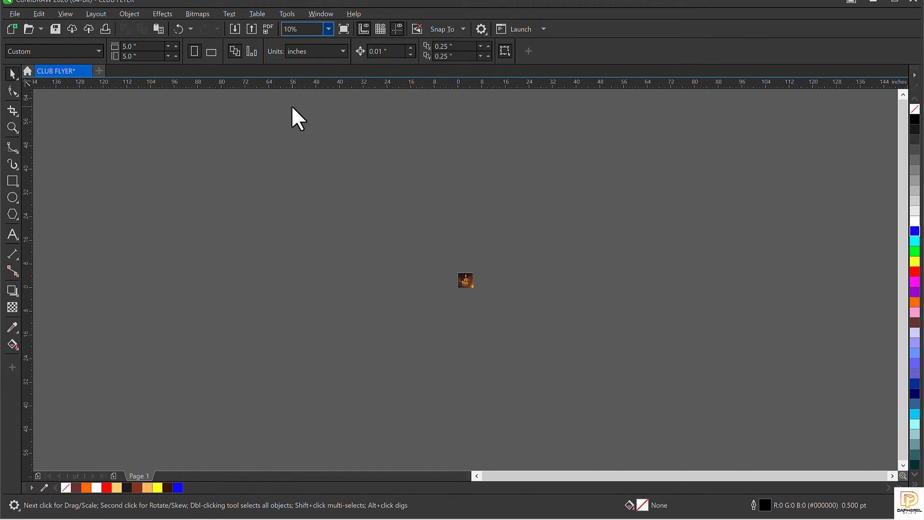
pyautogui.click(328, 29)
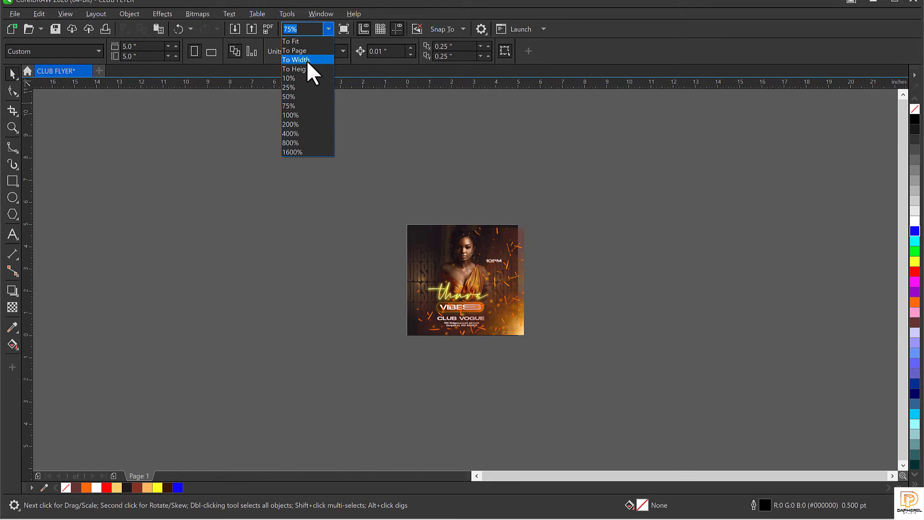
pyautogui.click(308, 42)
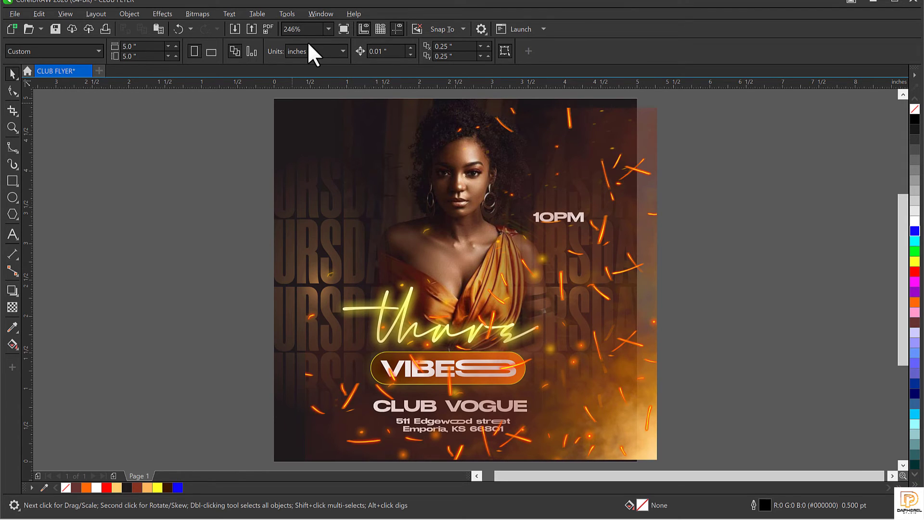
pyautogui.scroll(-3, 588, 306)
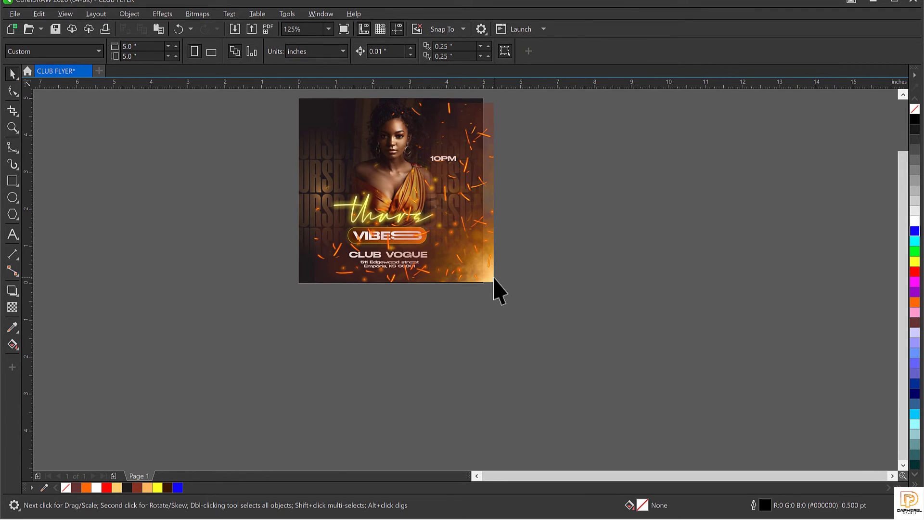
pyautogui.scroll(3, 499, 291)
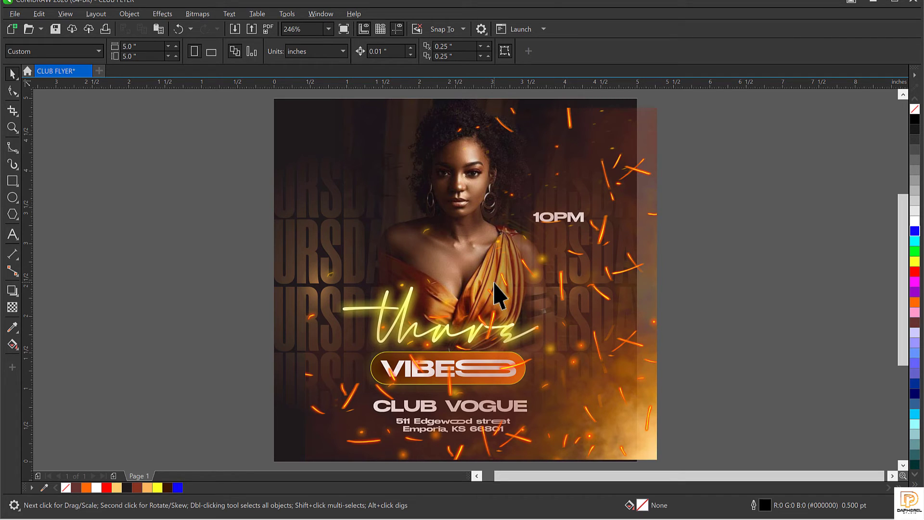
pyautogui.click(549, 294)
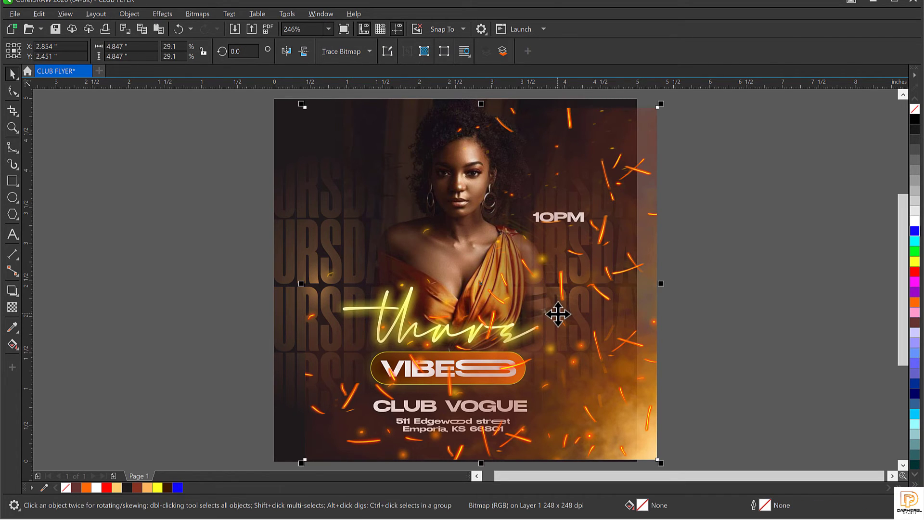
# Step: Nudge the spark overlay lower and set its transparency merge mode to Screen
pyautogui.moveTo(558, 314); pyautogui.dragTo(560, 337)
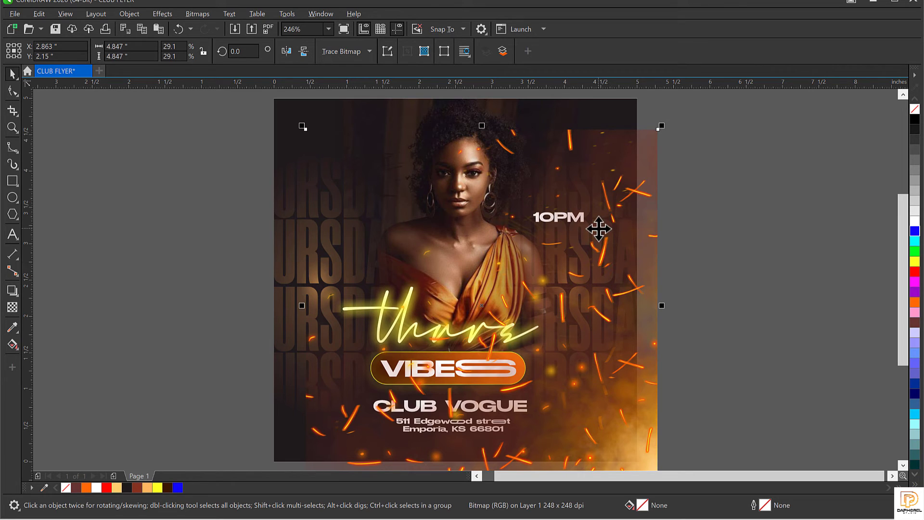
pyautogui.click(8, 306)
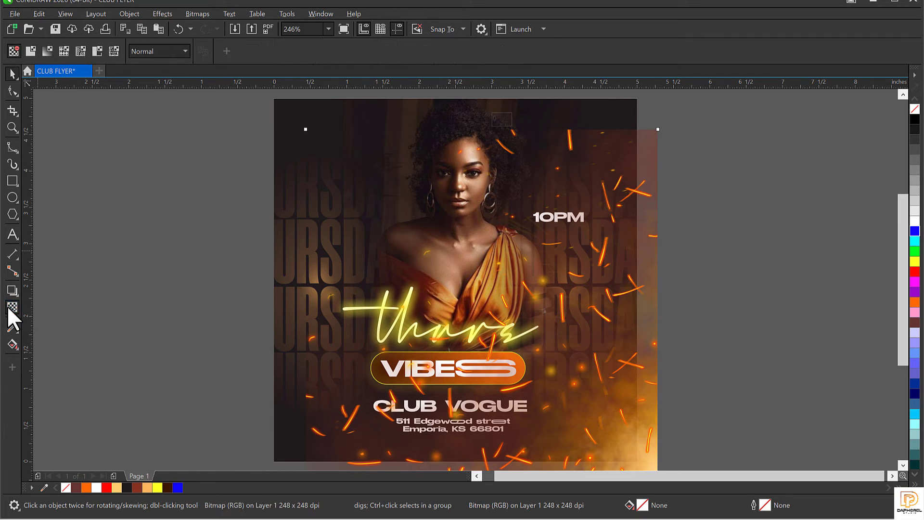
pyautogui.click(184, 51)
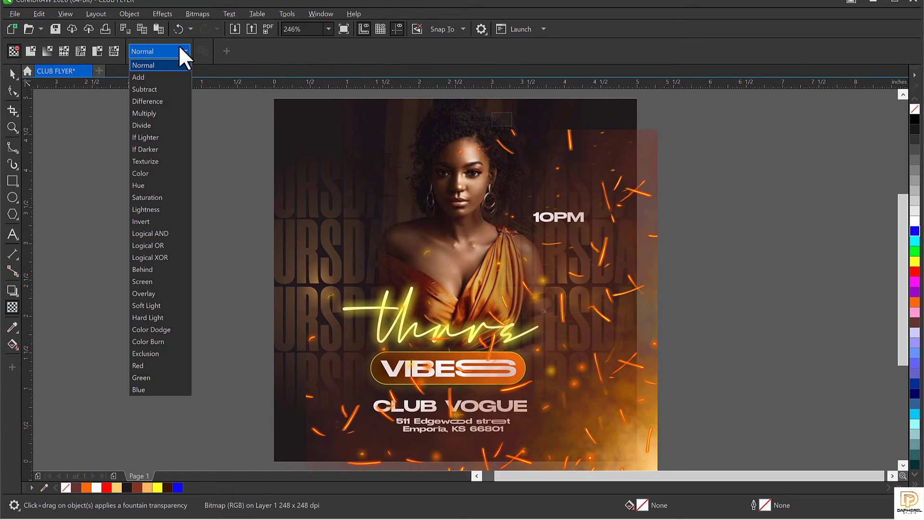
pyautogui.click(143, 281)
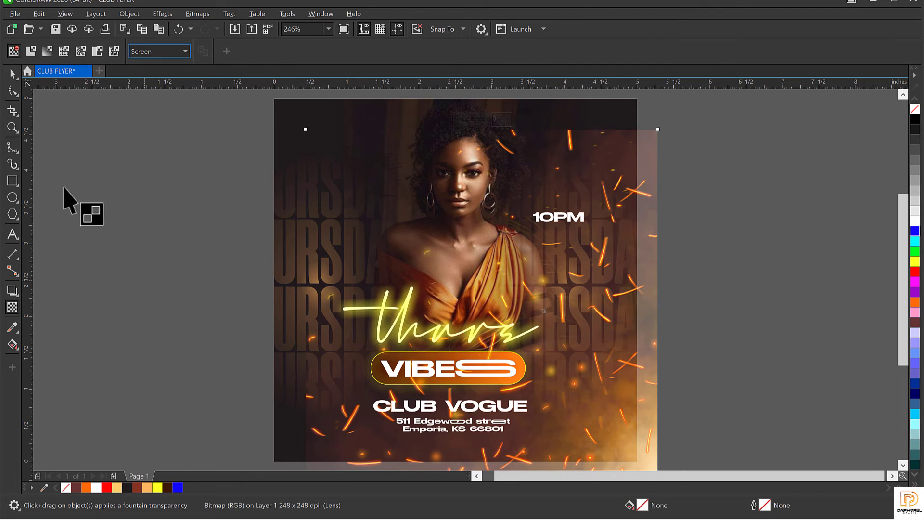
# Step: Move the spark overlay off to the flyer's right side
pyautogui.click(12, 74)
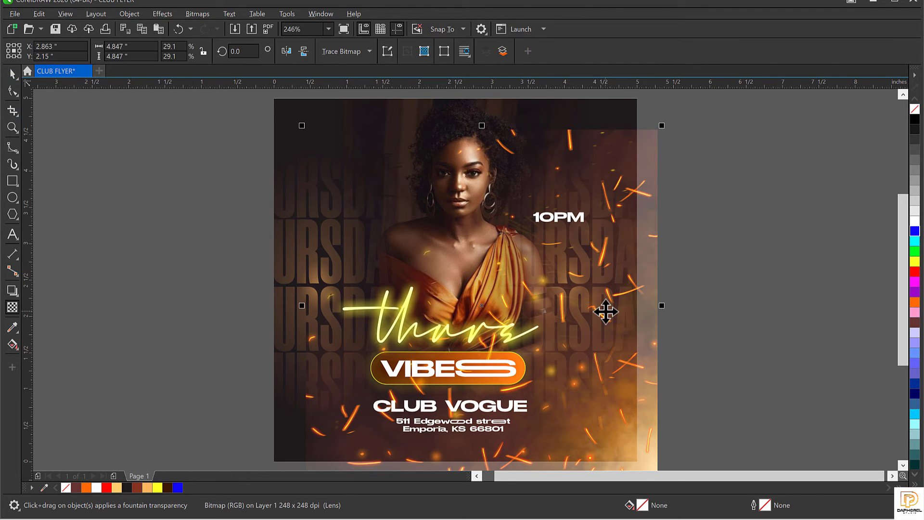
pyautogui.click(605, 311)
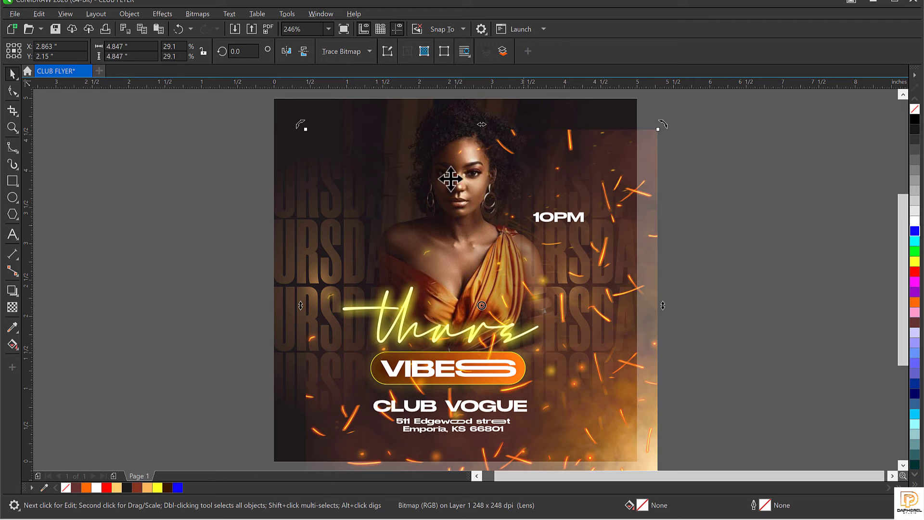
pyautogui.moveTo(592, 297); pyautogui.dragTo(801, 312)
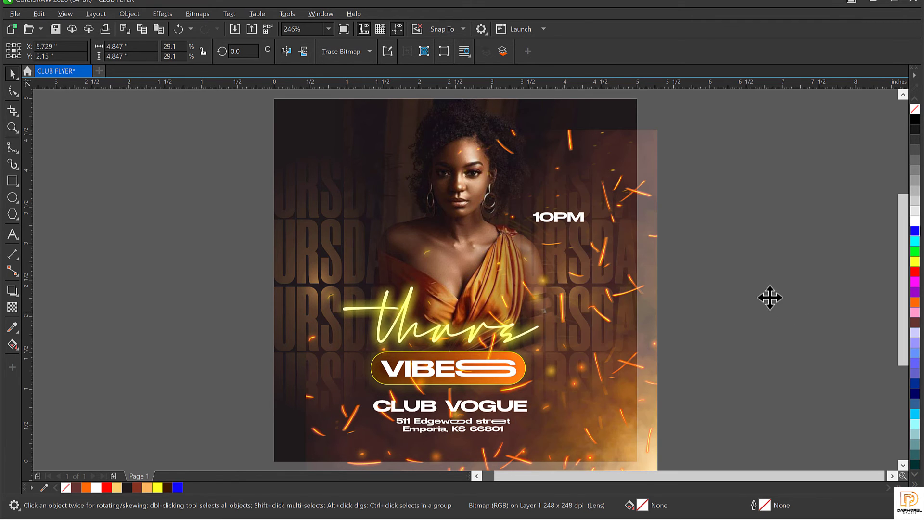
# Step: Shift the sparks past the flyer's right edge and give them a vertical fade toward the top
pyautogui.scroll(-2, 545, 233)
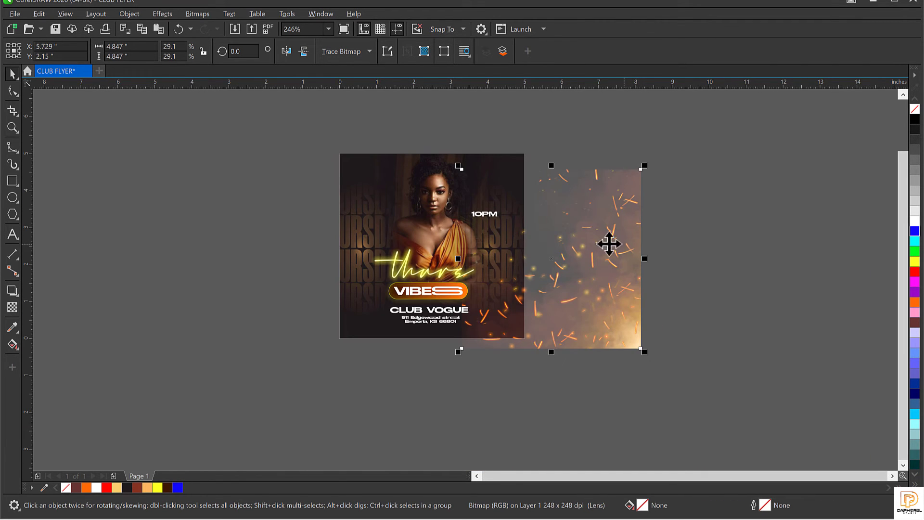
pyautogui.moveTo(609, 244); pyautogui.dragTo(641, 232)
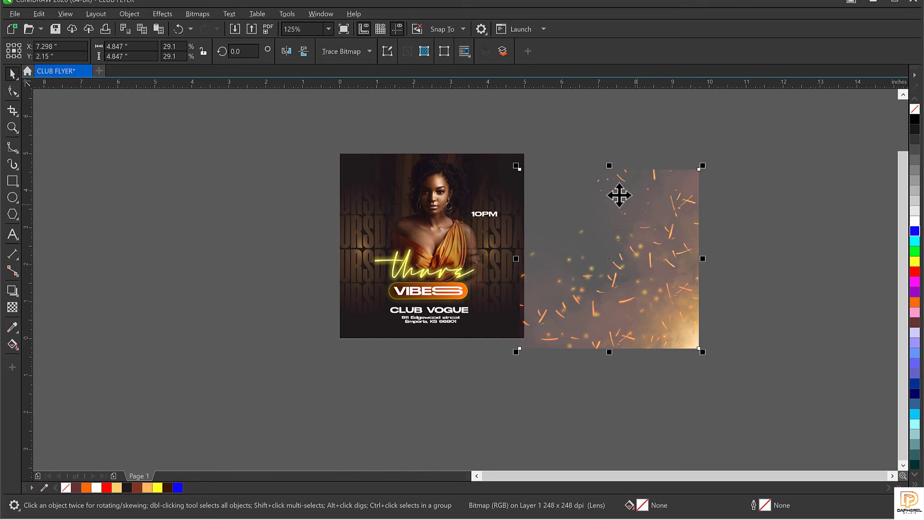
pyautogui.scroll(2, 626, 155)
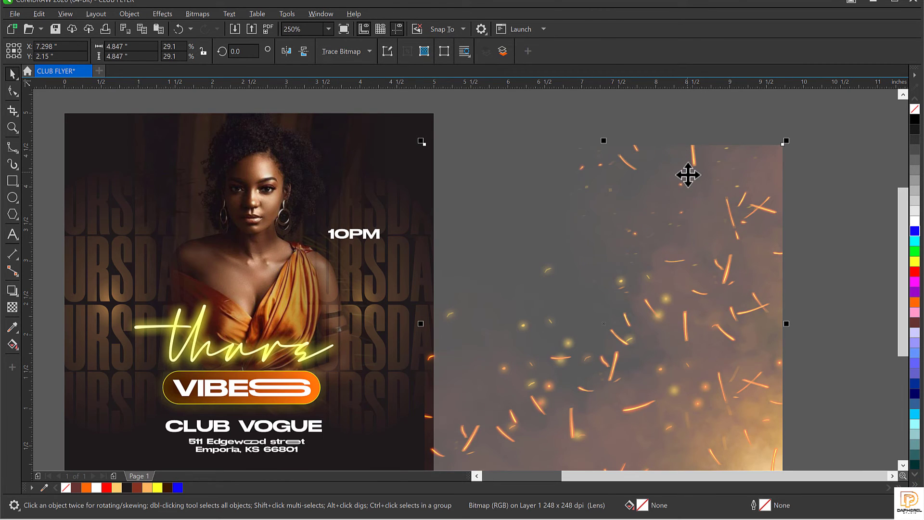
pyautogui.click(12, 307)
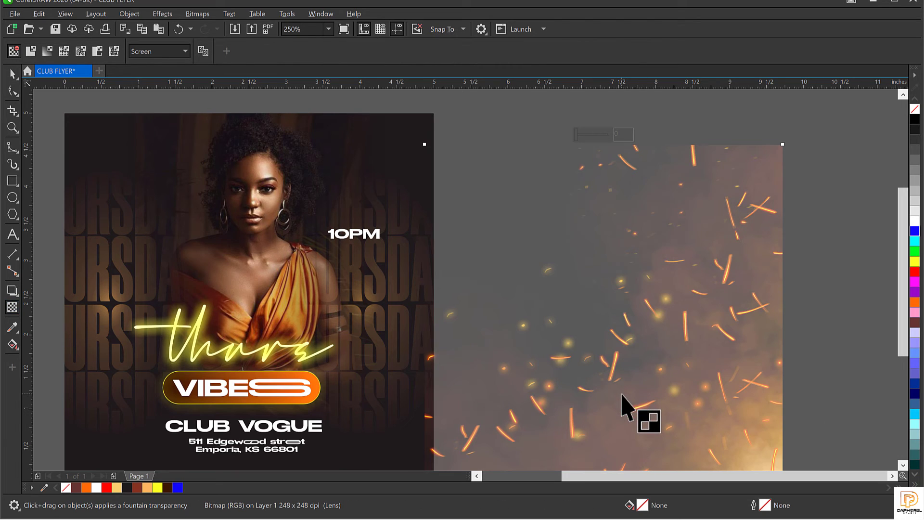
pyautogui.moveTo(621, 393); pyautogui.dragTo(633, 240)
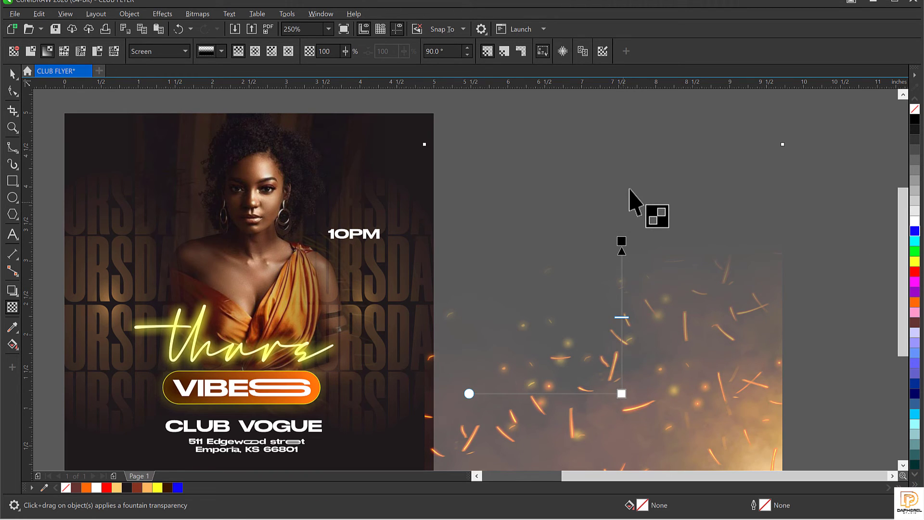
pyautogui.press('space')
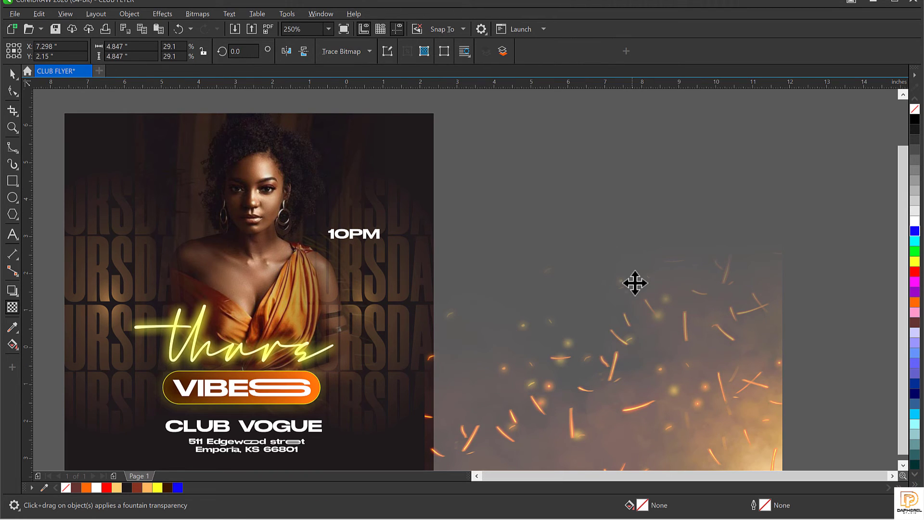
pyautogui.scroll(-1, 635, 283)
pyautogui.click(634, 285)
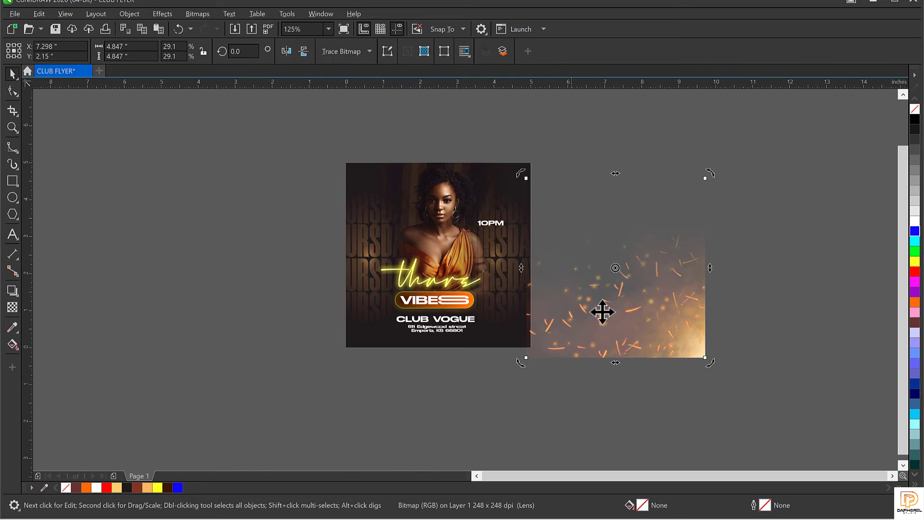
# Step: Convert the spark overlay to a 300 dpi bitmap, trying a horizontal fade then undoing it
pyautogui.click(188, 15)
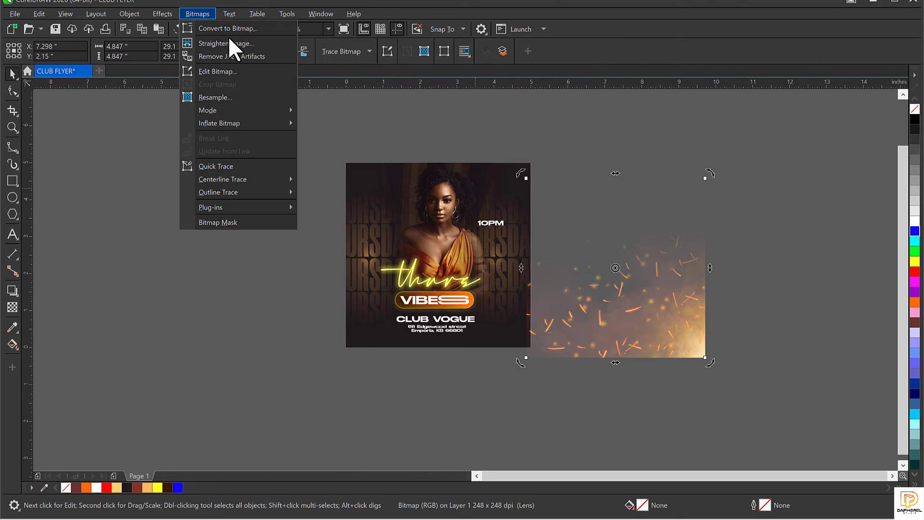
pyautogui.click(238, 26)
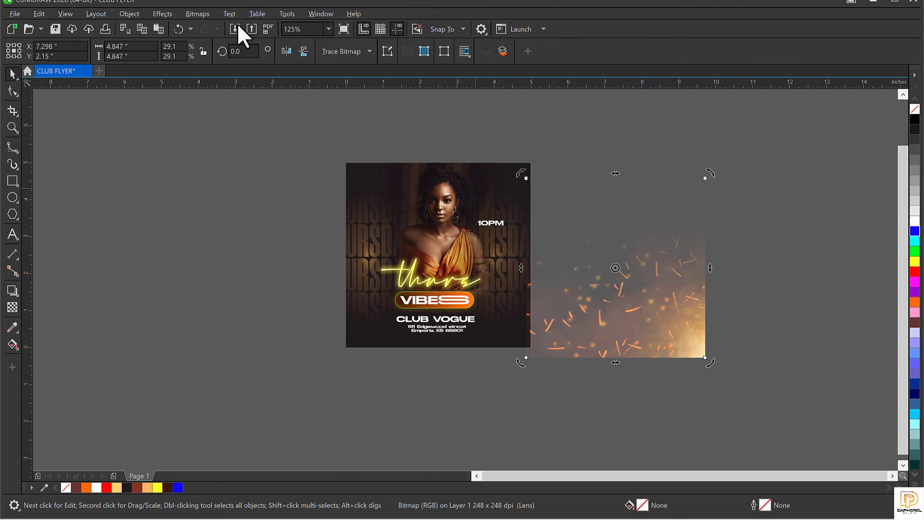
pyautogui.click(475, 326)
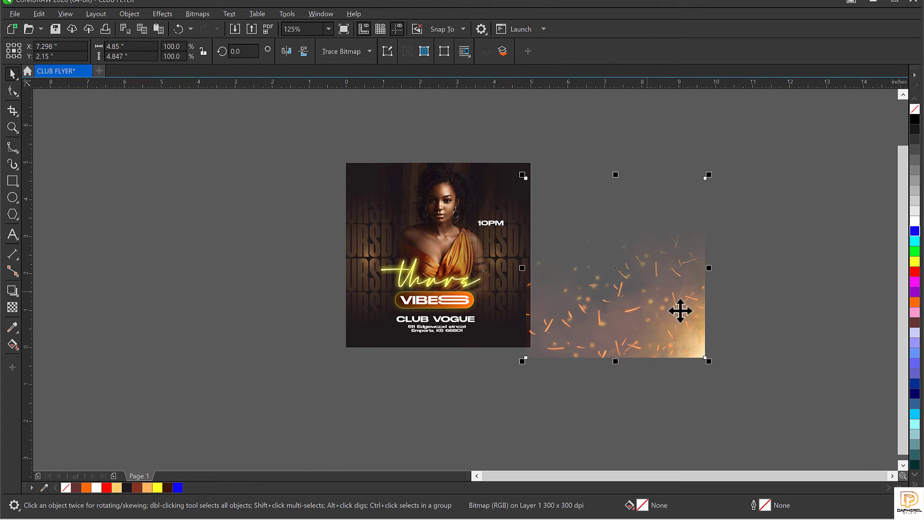
pyautogui.click(12, 307)
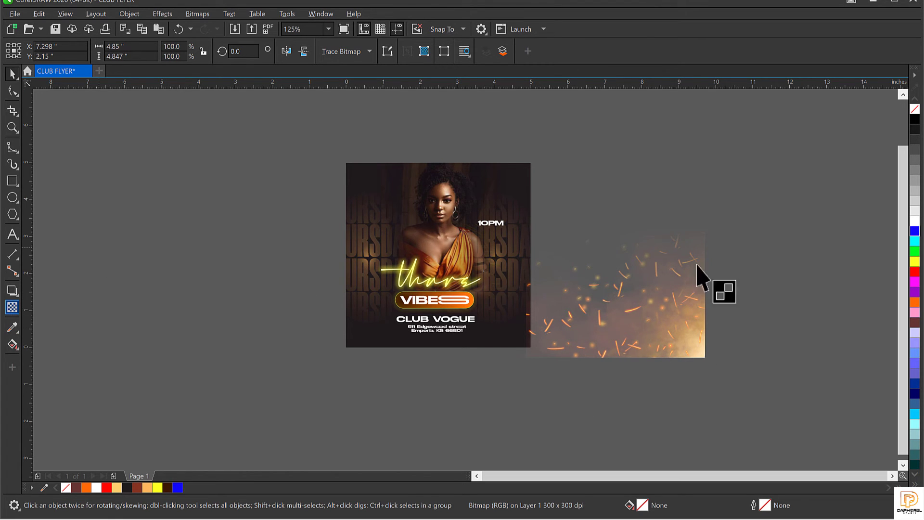
pyautogui.scroll(4, 662, 292)
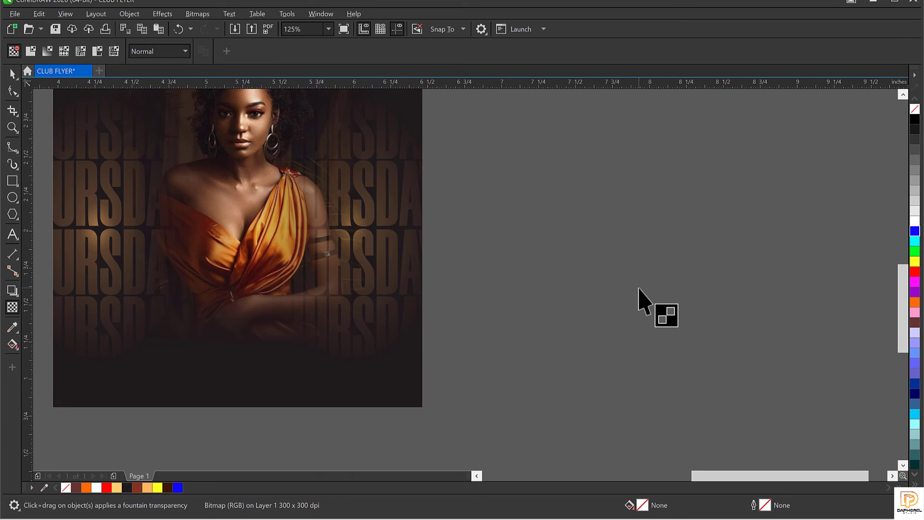
pyautogui.scroll(-2, 639, 296)
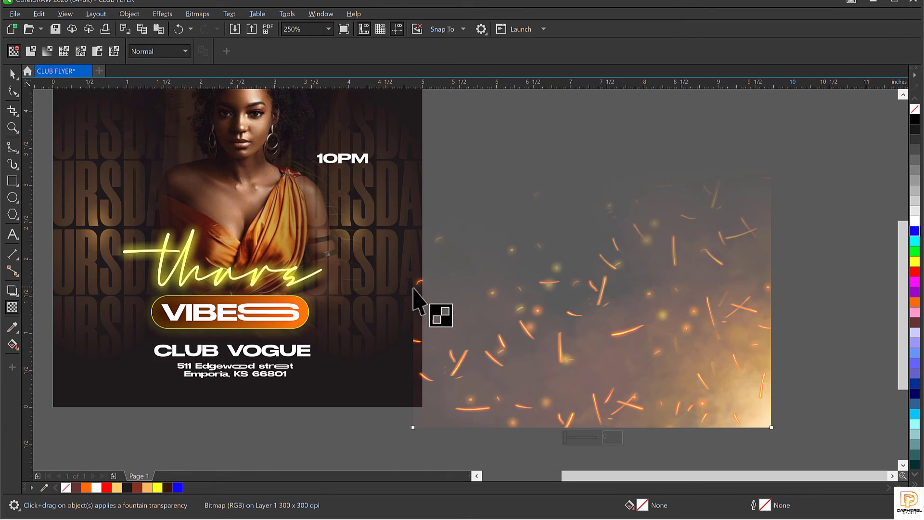
pyautogui.moveTo(575, 285); pyautogui.dragTo(751, 299)
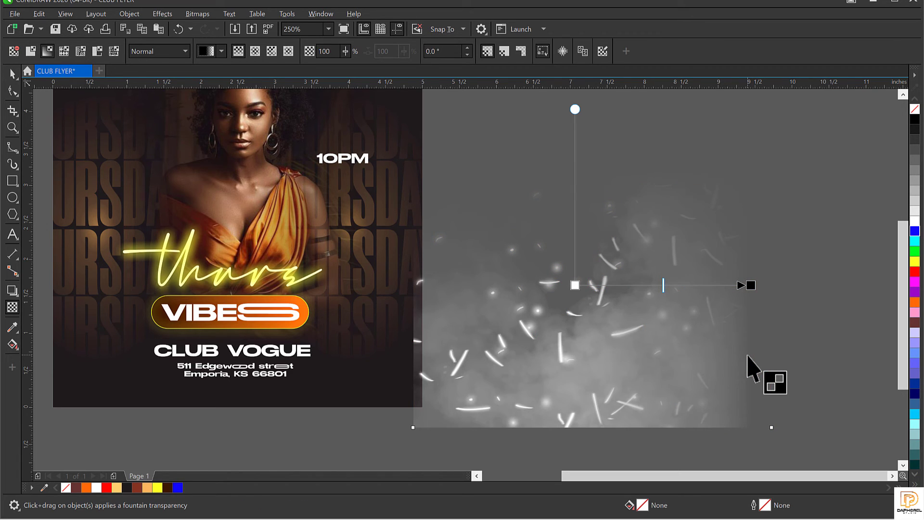
pyautogui.hotkey('ctrl', 'z')
pyautogui.press('space')
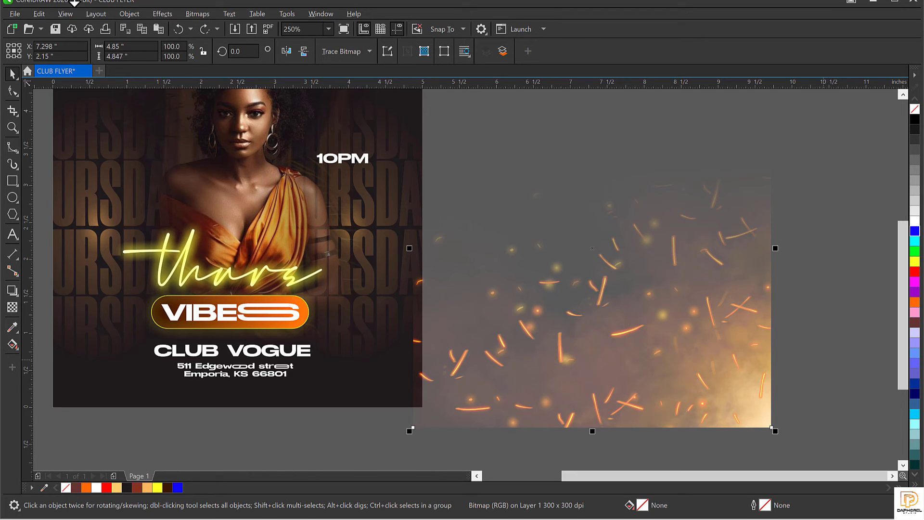
# Step: Convert the sparks to a bitmap again and fade them toward the right side
pyautogui.click(196, 11)
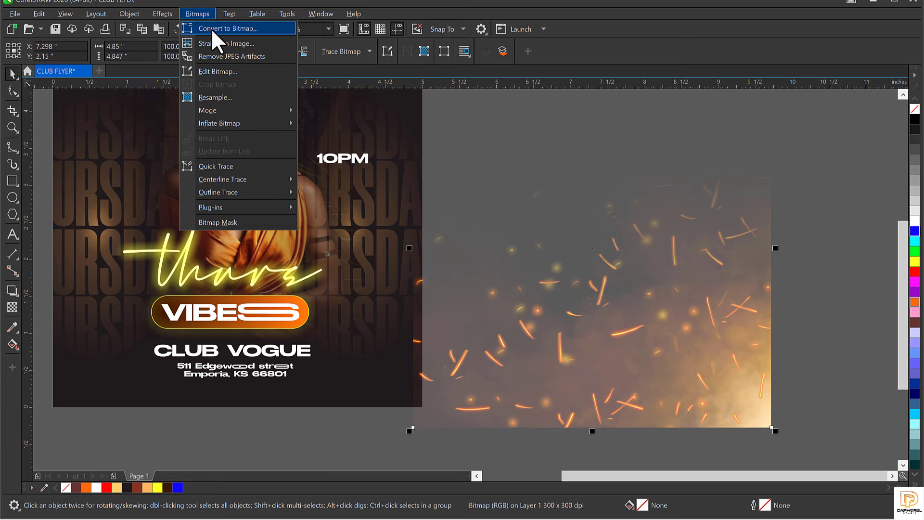
pyautogui.click(211, 28)
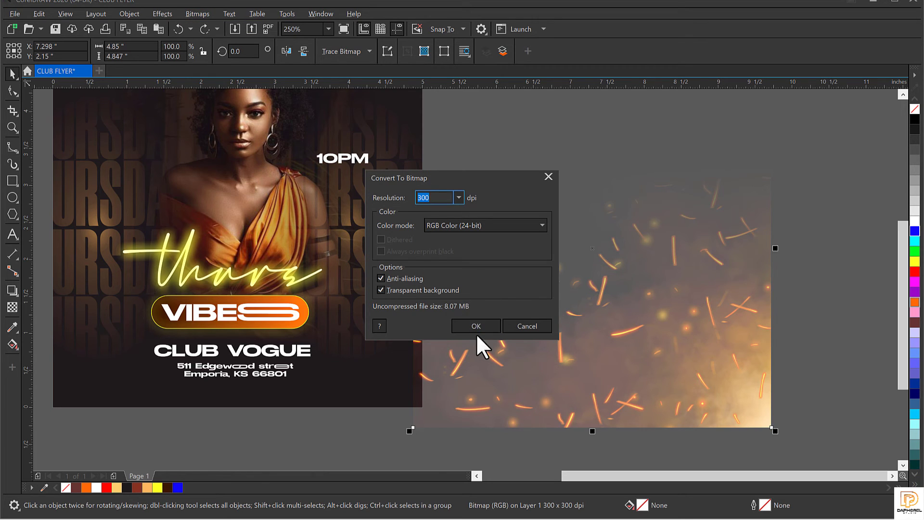
pyautogui.click(479, 327)
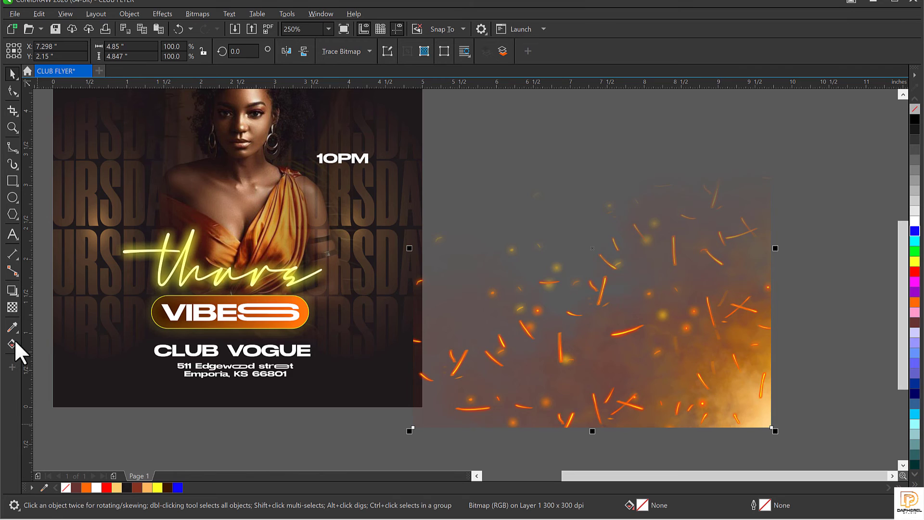
pyautogui.click(12, 307)
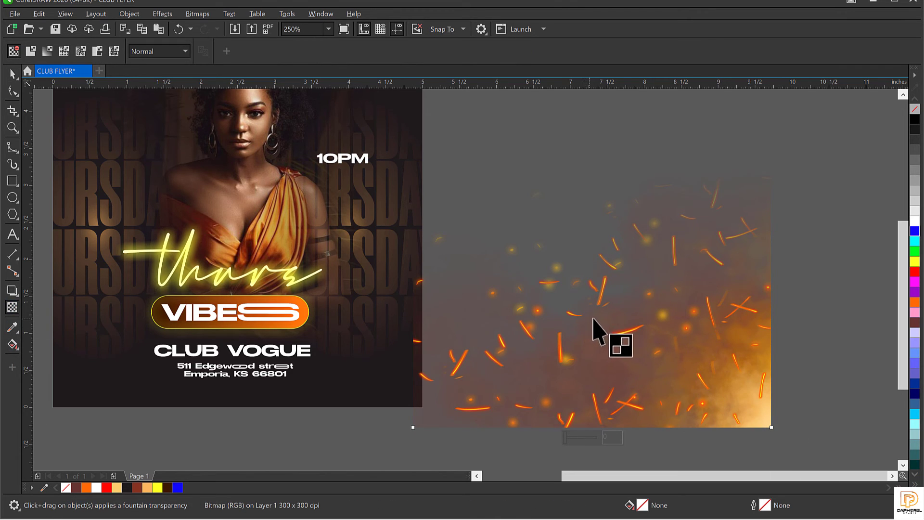
pyautogui.moveTo(607, 311); pyautogui.dragTo(755, 311)
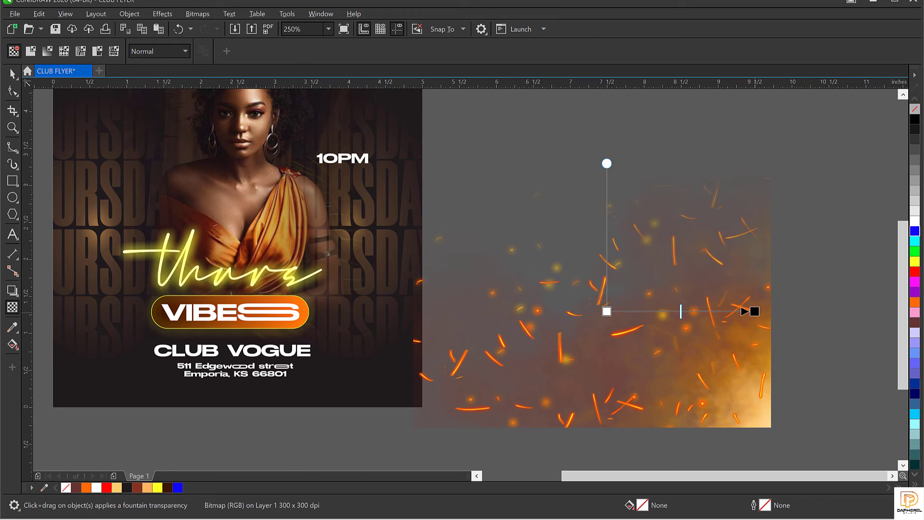
pyautogui.press('space')
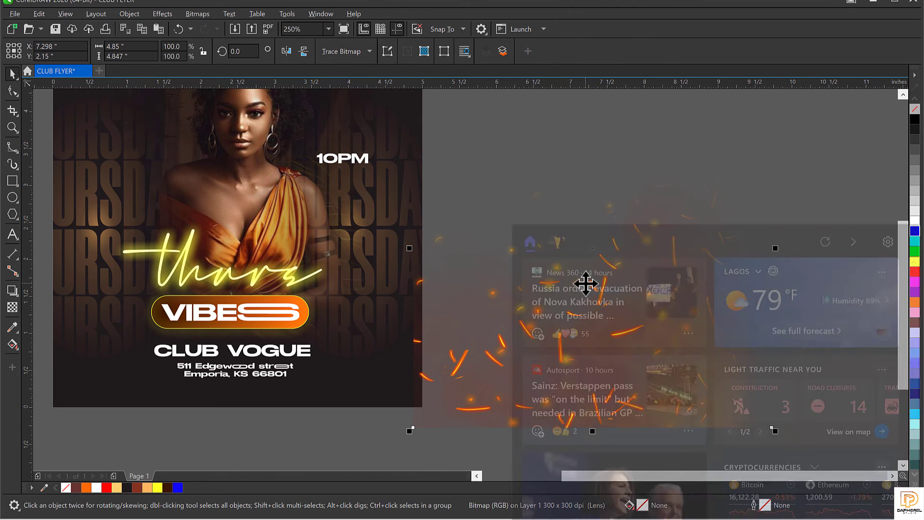
# Step: Dismiss the news panel and flatten the faded sparks into a single 300 dpi RGB bitmap
pyautogui.click(460, 154)
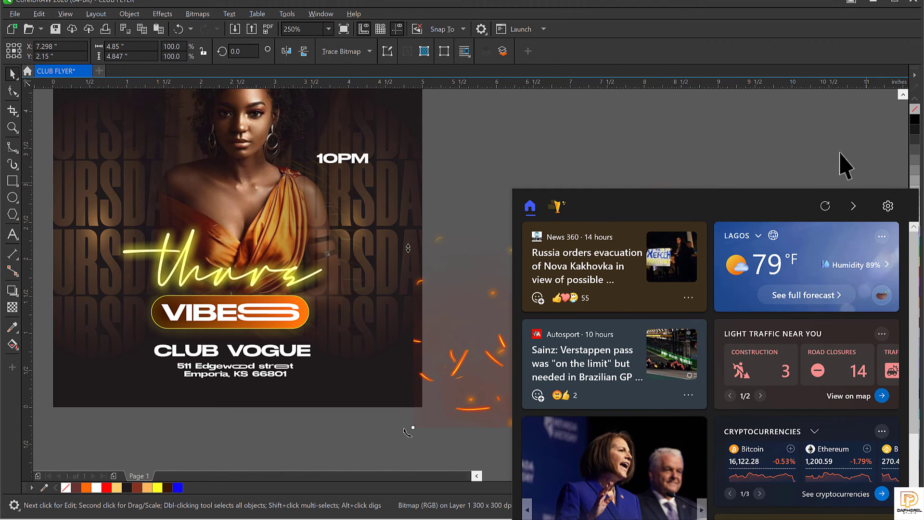
pyautogui.click(820, 140)
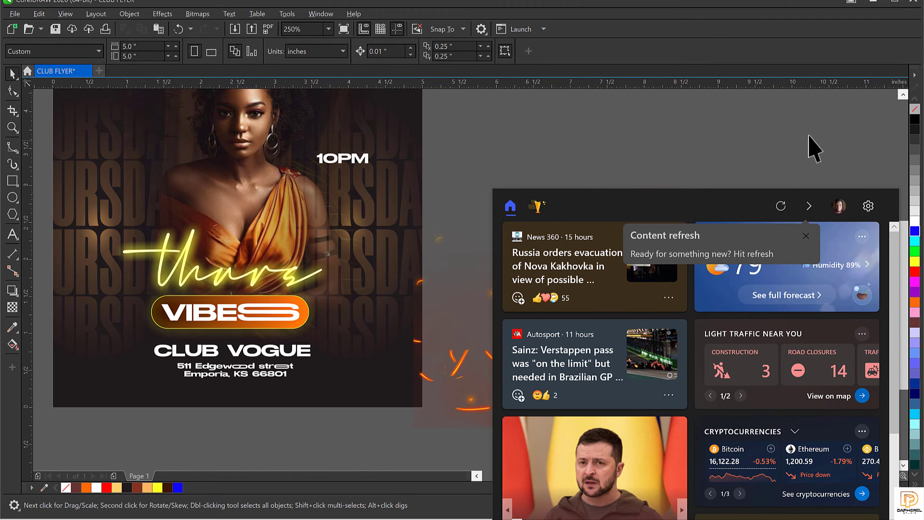
pyautogui.click(675, 318)
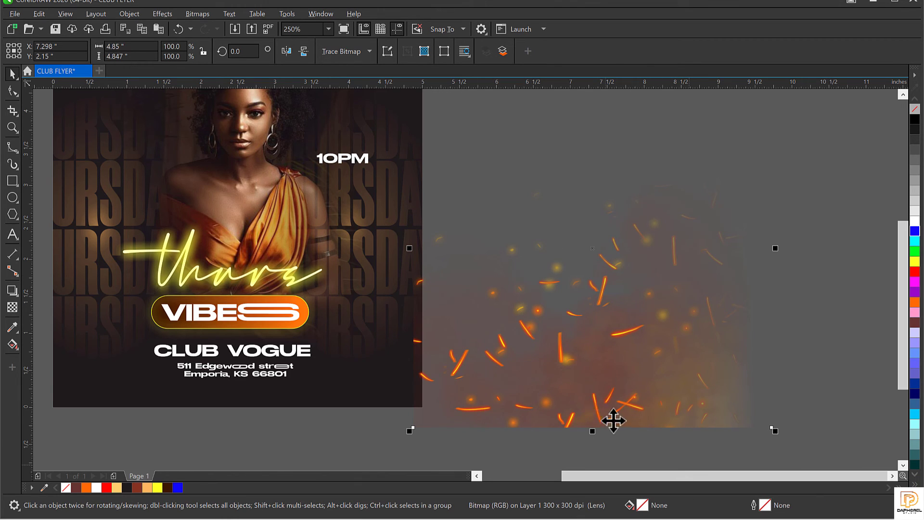
pyautogui.click(588, 337)
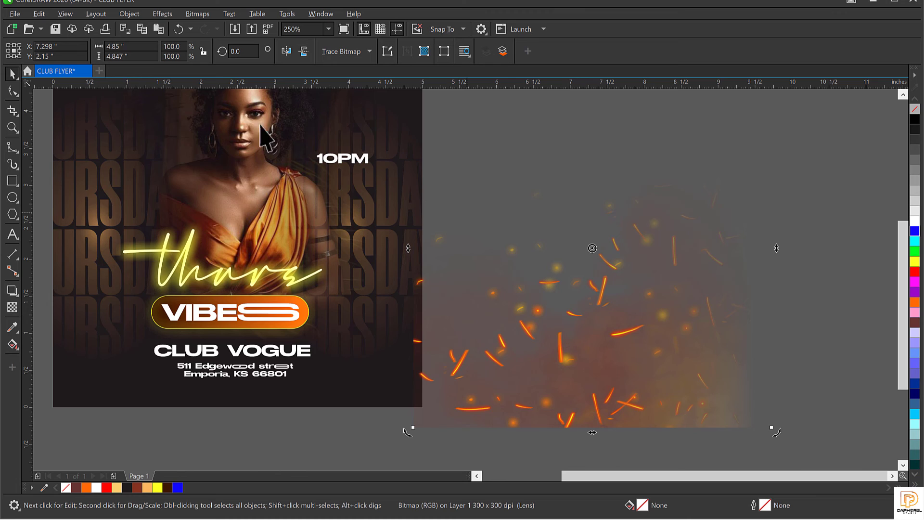
pyautogui.click(197, 13)
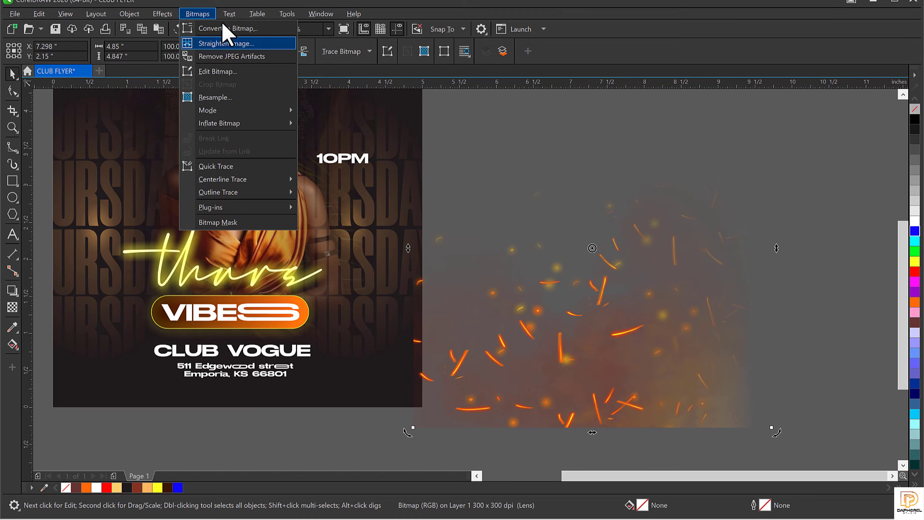
pyautogui.click(221, 21)
pyautogui.click(477, 323)
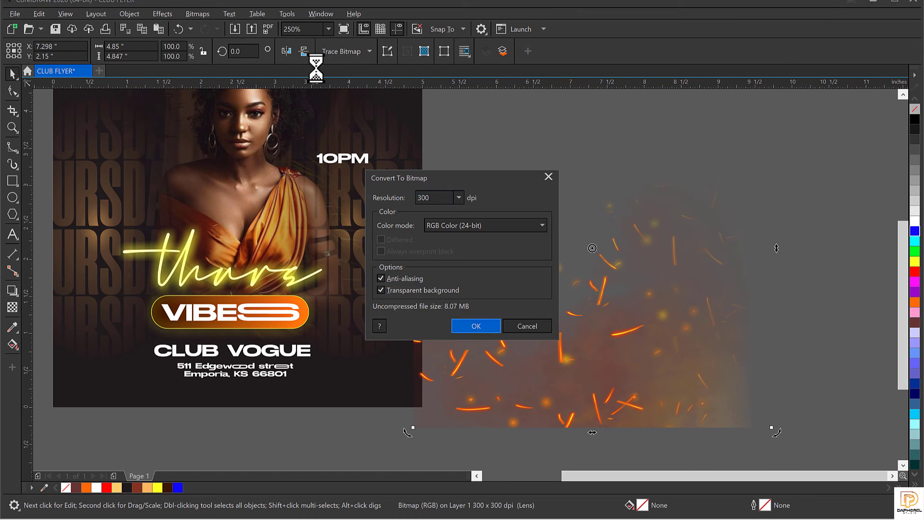
pyautogui.click(193, 13)
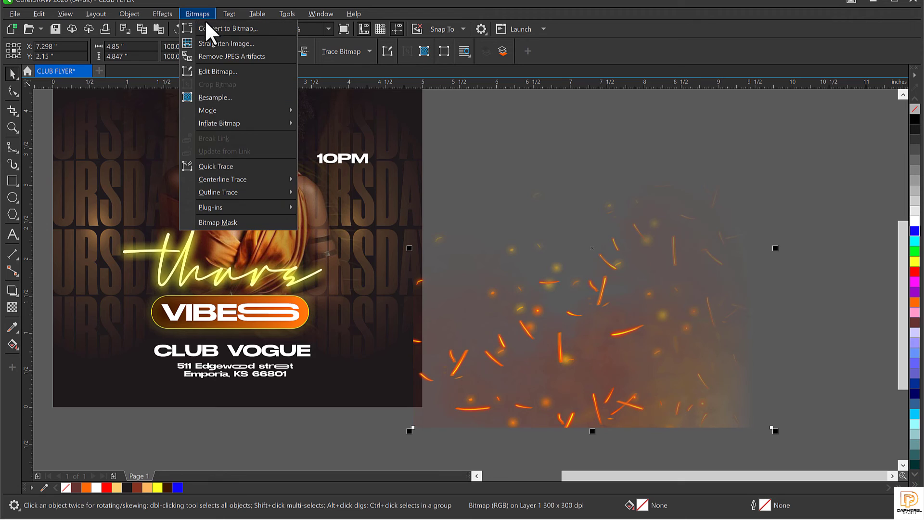
pyautogui.click(216, 32)
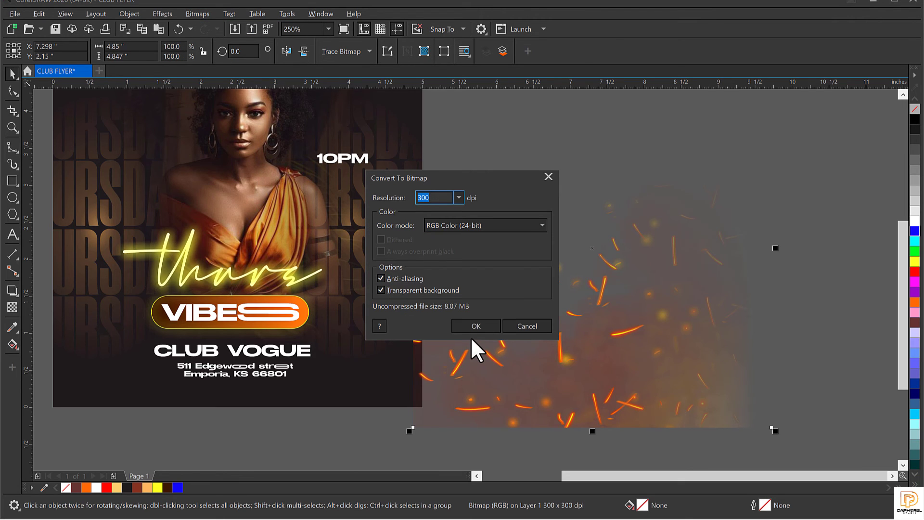
pyautogui.click(476, 326)
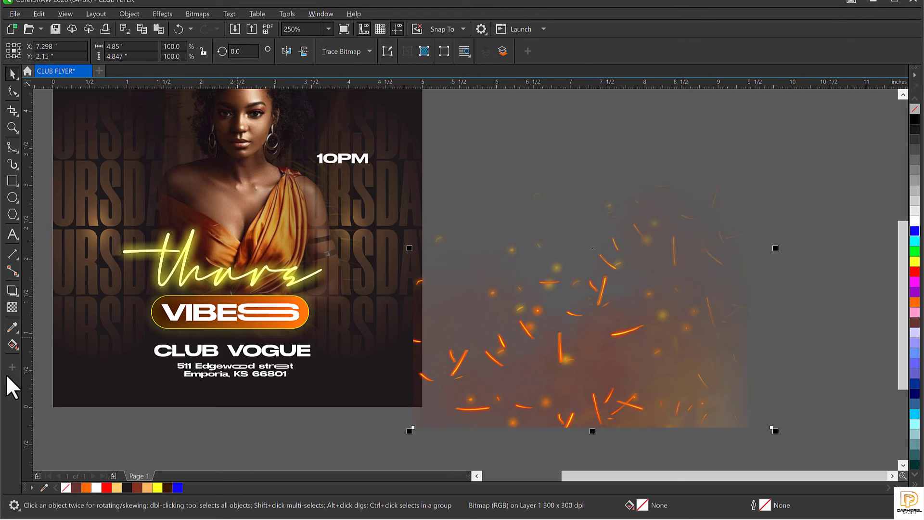
# Step: Fade the sparks downward with a vertical fountain transparency and move them over the flyer's lower part
pyautogui.click(13, 307)
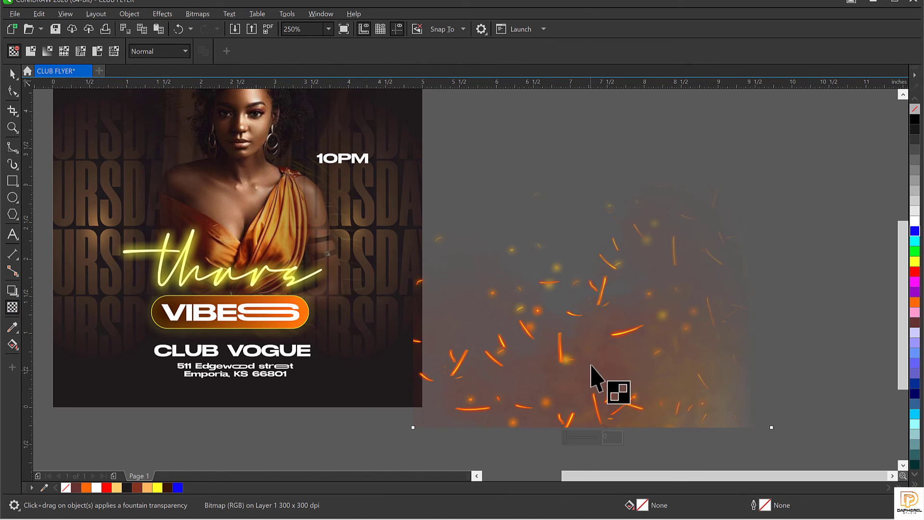
pyautogui.moveTo(591, 353); pyautogui.dragTo(591, 416)
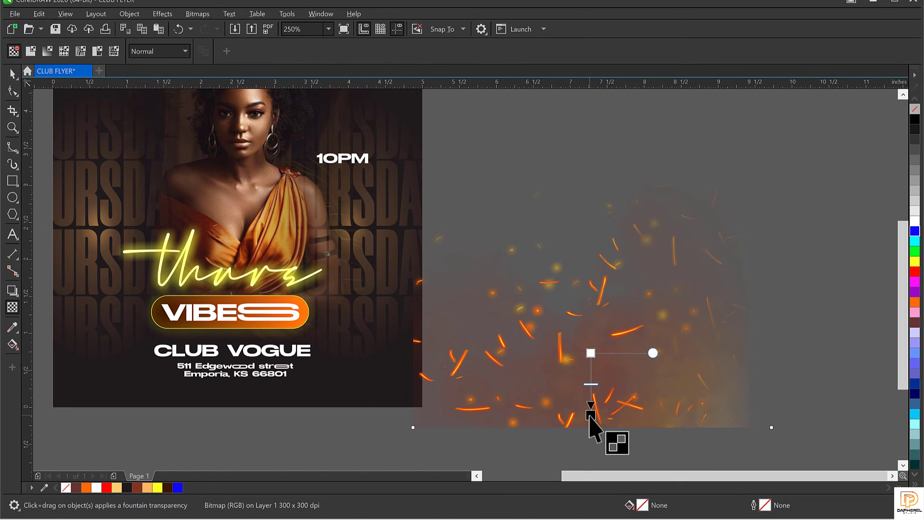
pyautogui.press('space')
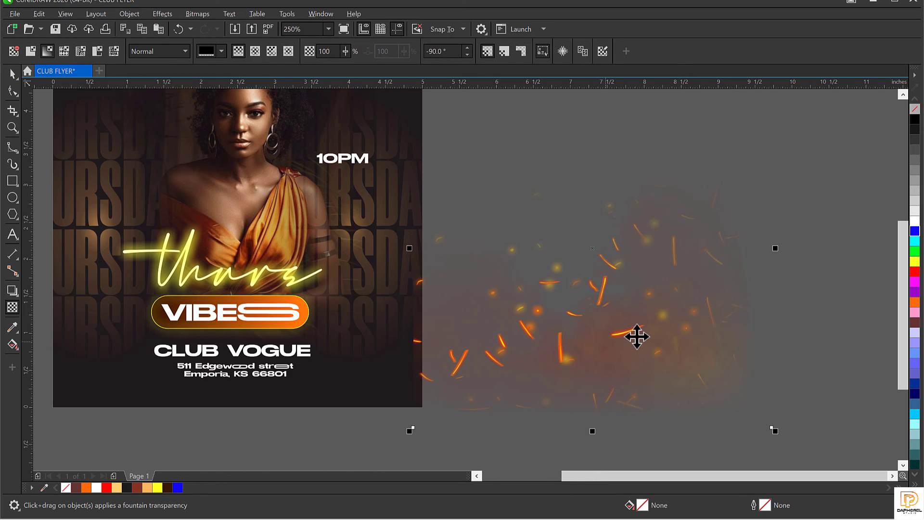
pyautogui.moveTo(637, 336); pyautogui.dragTo(307, 369)
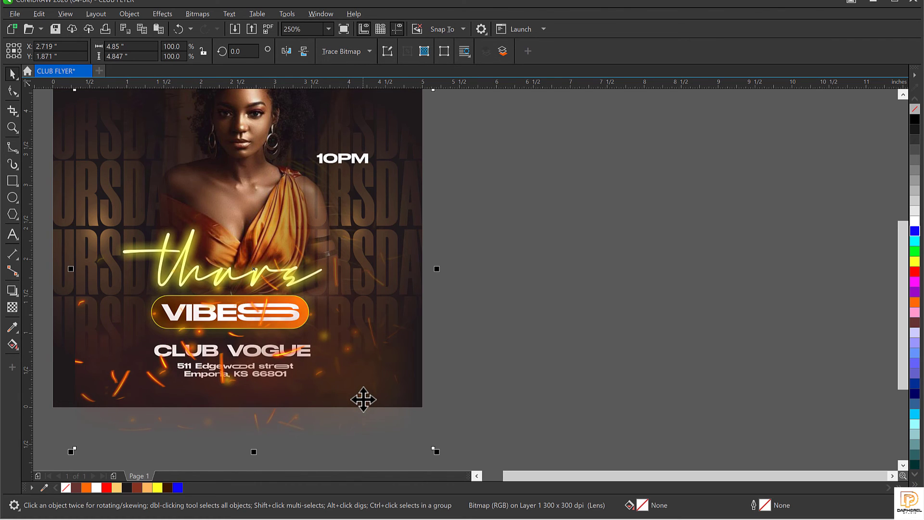
pyautogui.scroll(-2, 359, 400)
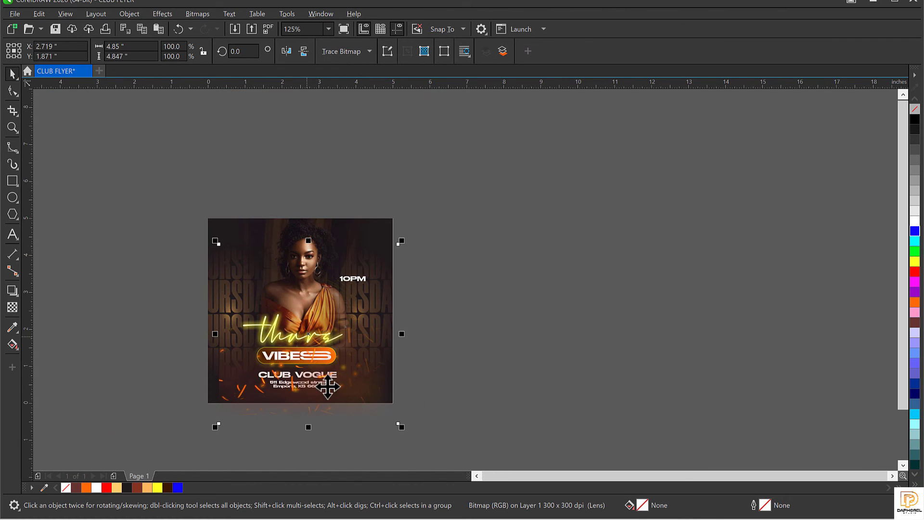
pyautogui.scroll(1, 238, 345)
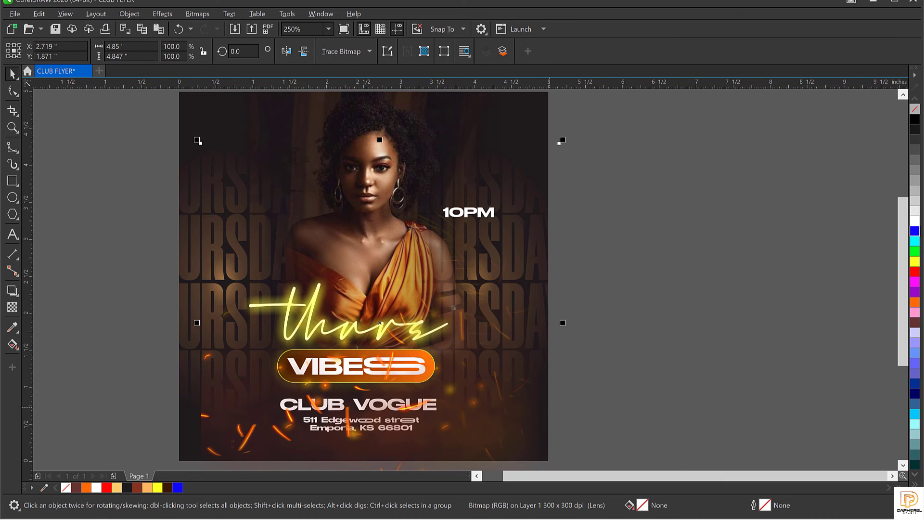
# Step: Set the sparks' transparency merge mode to Screen
pyautogui.click(12, 307)
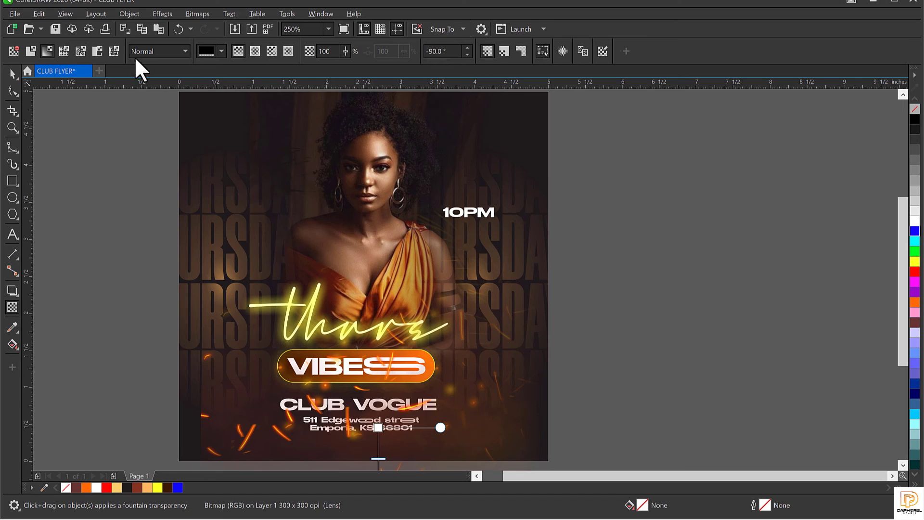
pyautogui.click(146, 50)
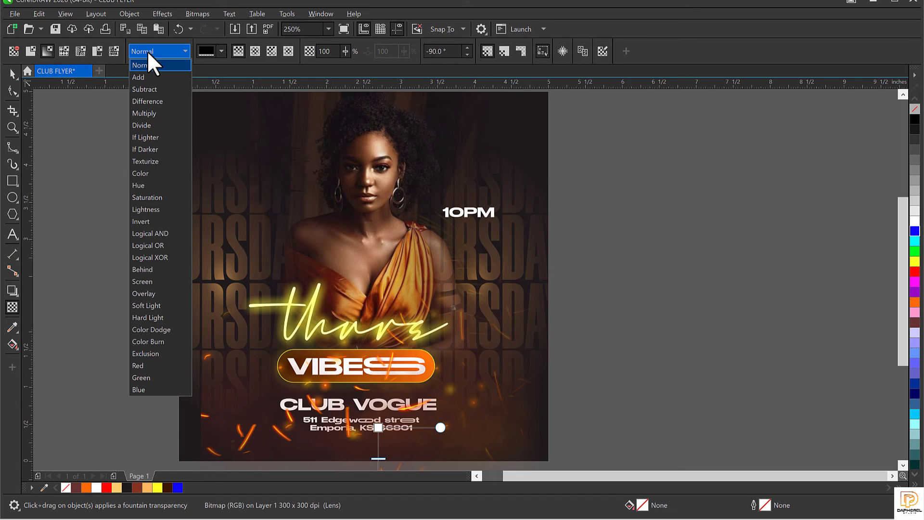
pyautogui.click(150, 283)
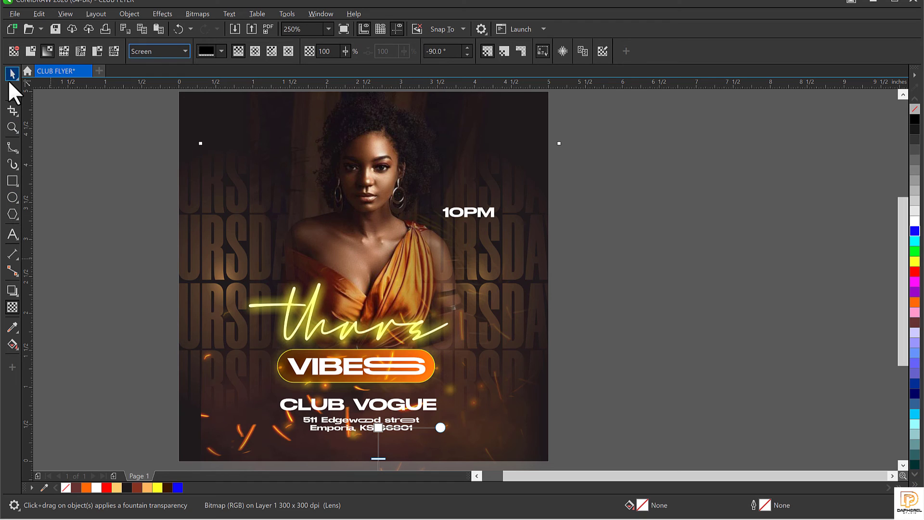
pyautogui.press('space')
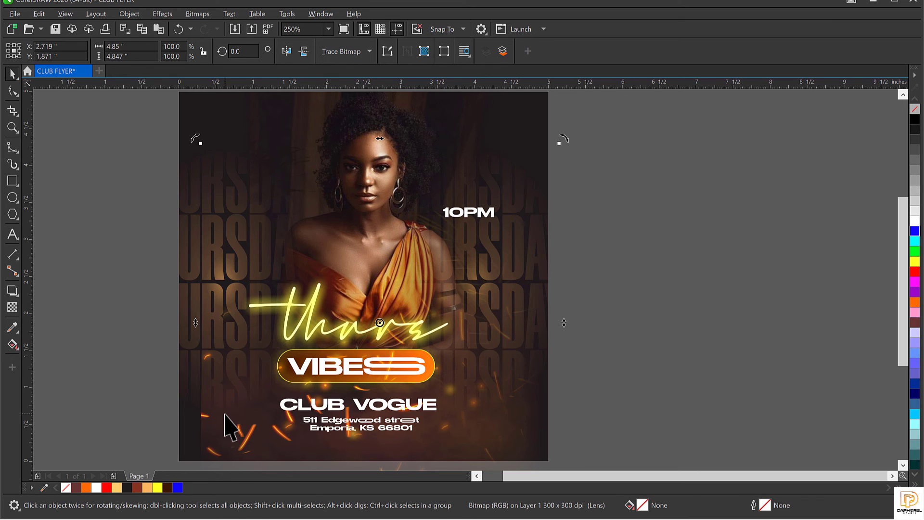
# Step: Cut the sparks bitmap and paste it into the flyer frame's PowerClip contents
pyautogui.moveTo(225, 424); pyautogui.dragTo(680, 284)
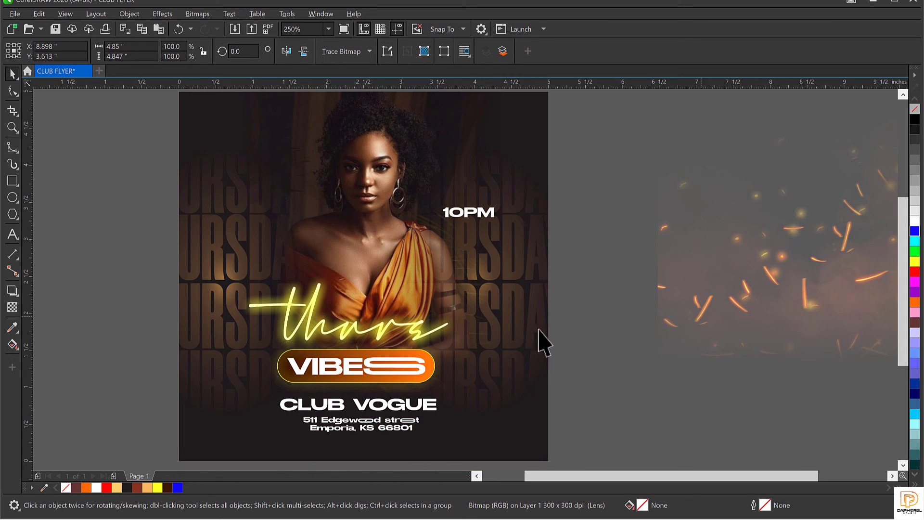
pyautogui.hotkey('ctrl', 'x')
pyautogui.doubleClick(512, 322)
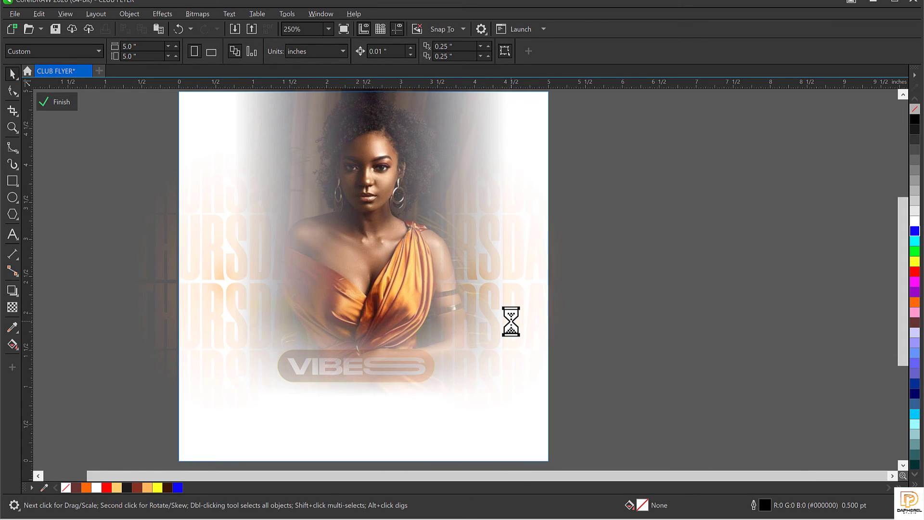
pyautogui.scroll(-1, 573, 311)
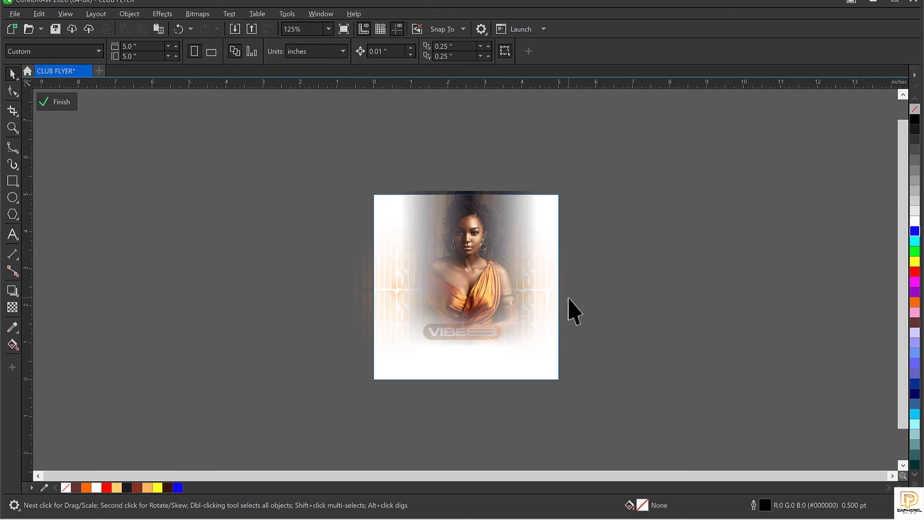
pyautogui.hotkey('ctrl', 'v')
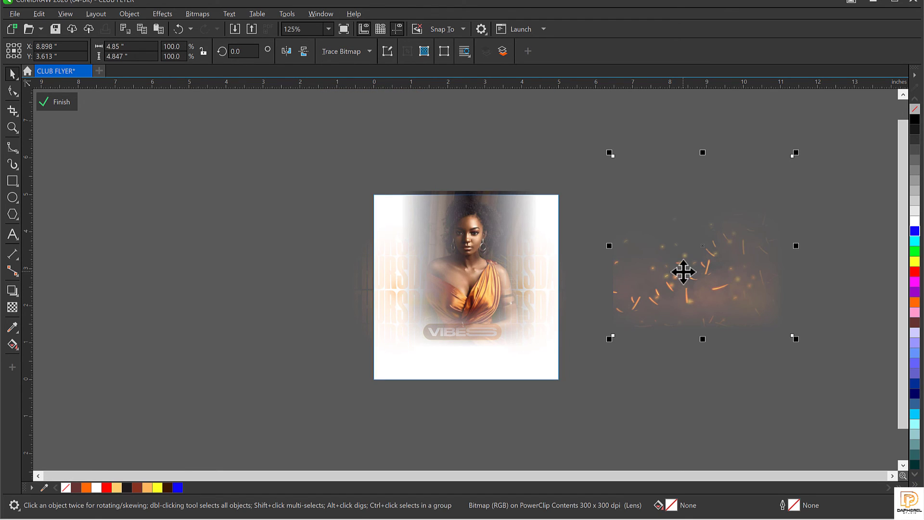
# Step: Enlarge the sparks slightly, position them near the flyer's bottom, and finish the PowerClip edit
pyautogui.moveTo(680, 270); pyautogui.dragTo(443, 330)
pyautogui.moveTo(556, 399); pyautogui.dragTo(582, 409)
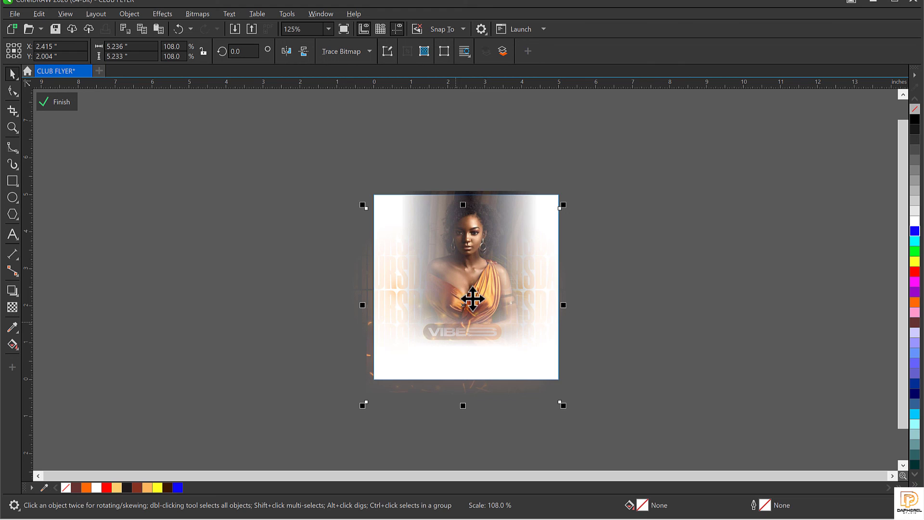
pyautogui.moveTo(476, 302); pyautogui.dragTo(479, 322)
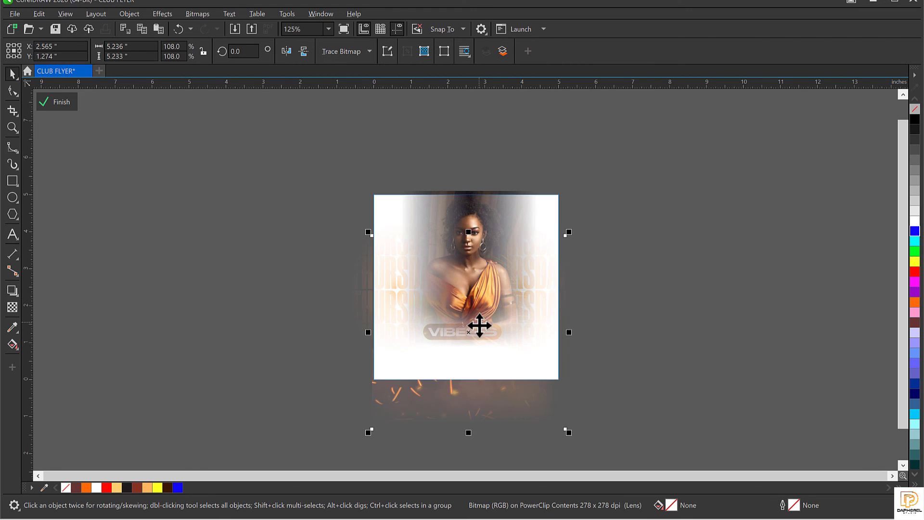
pyautogui.moveTo(481, 386); pyautogui.dragTo(484, 384)
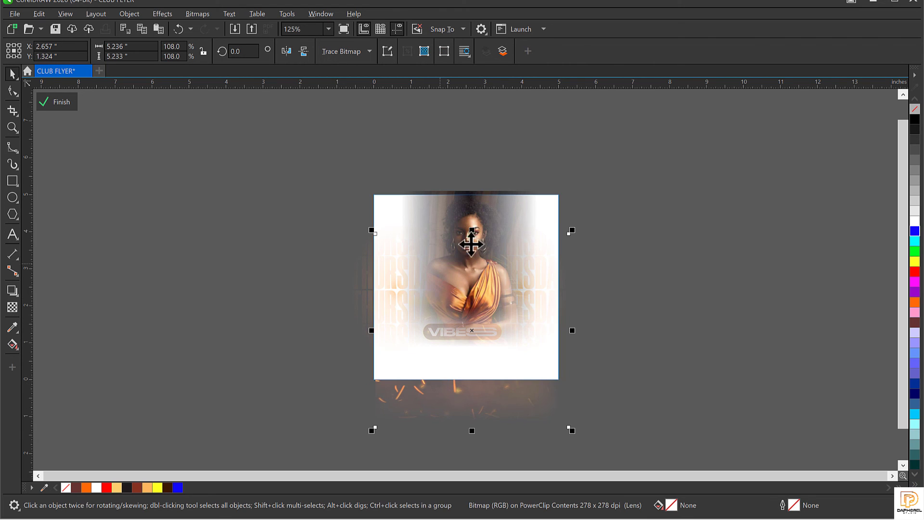
pyautogui.moveTo(505, 320); pyautogui.dragTo(492, 245)
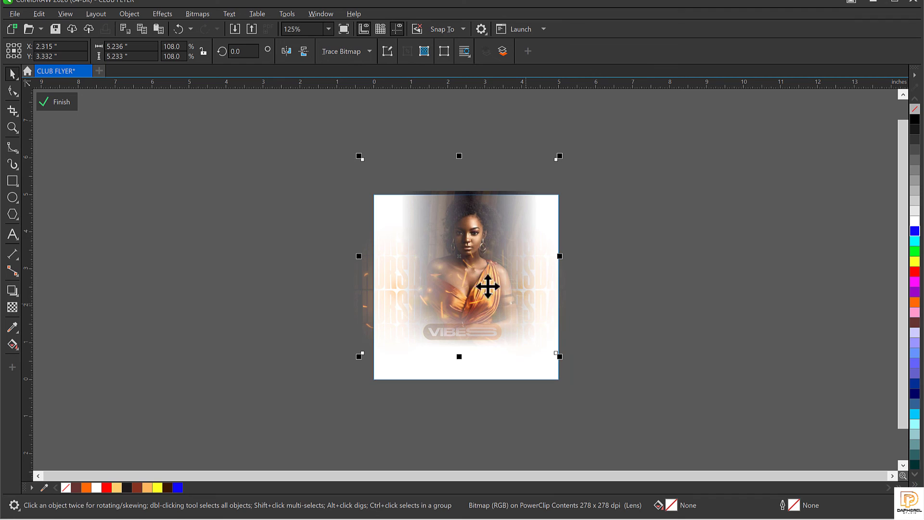
pyautogui.moveTo(474, 279); pyautogui.dragTo(484, 338)
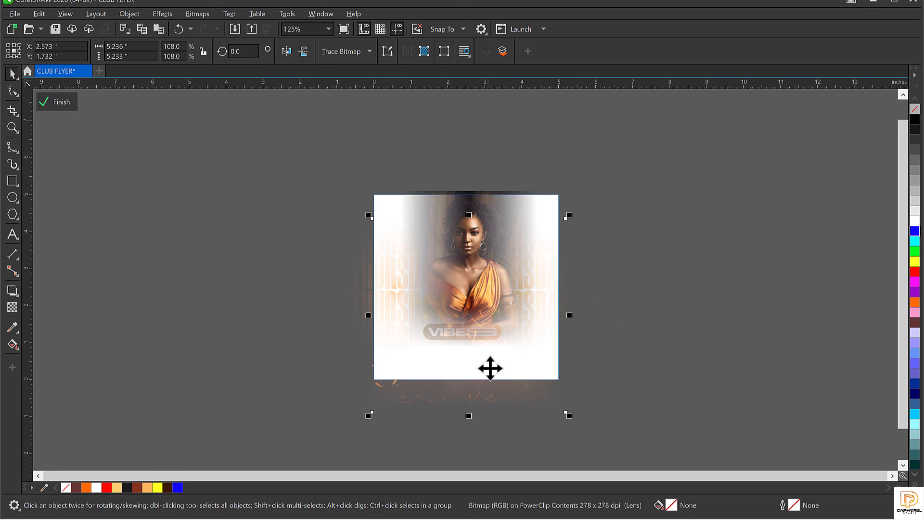
pyautogui.moveTo(492, 351); pyautogui.dragTo(492, 356)
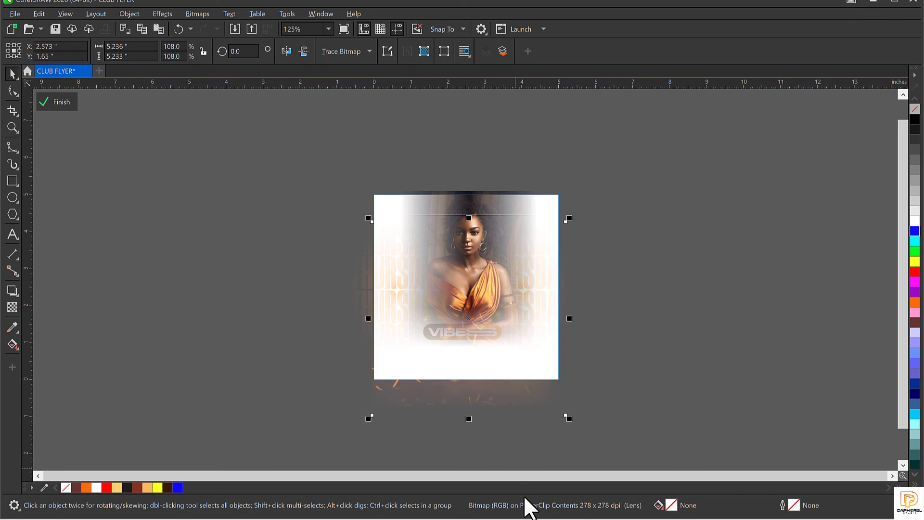
pyautogui.click(50, 102)
# Step: Zoom to the flyer and, inside the PowerClip, shift the sparks slightly up and right
pyautogui.click(193, 276)
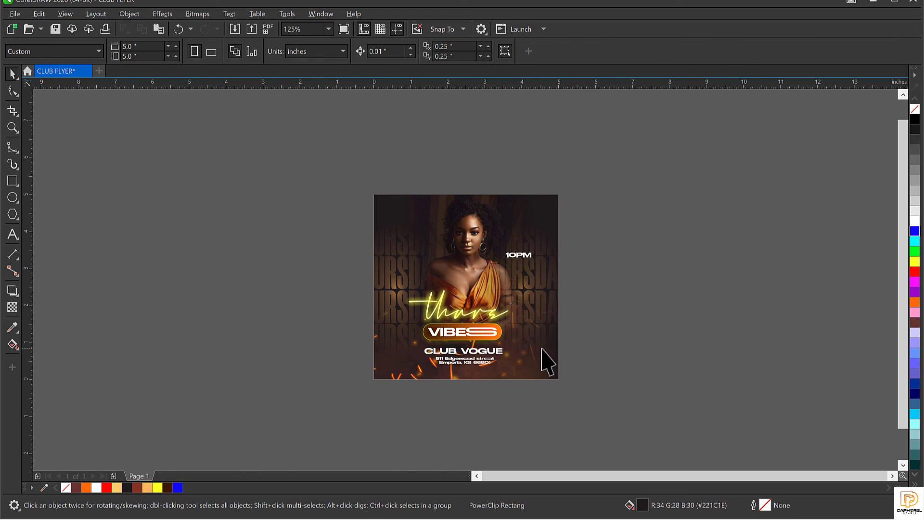
pyautogui.hotkey('shift', 'F4')
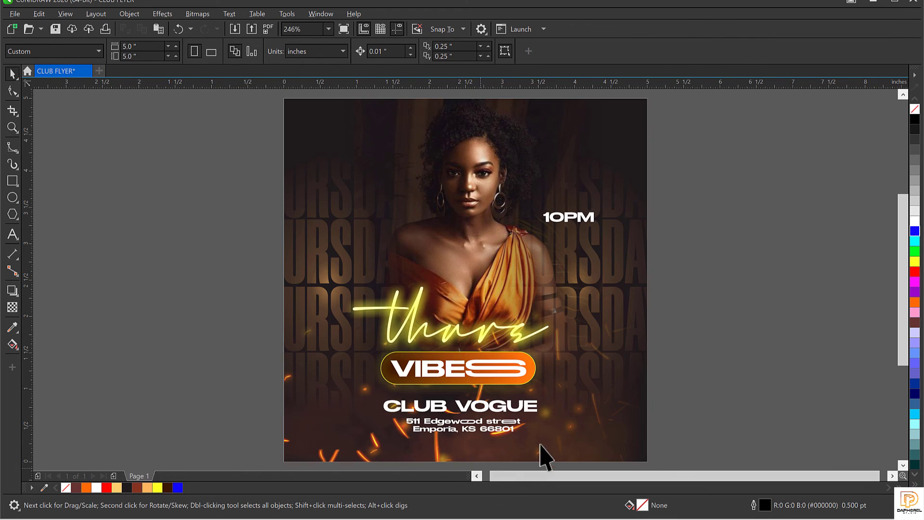
pyautogui.click(582, 411)
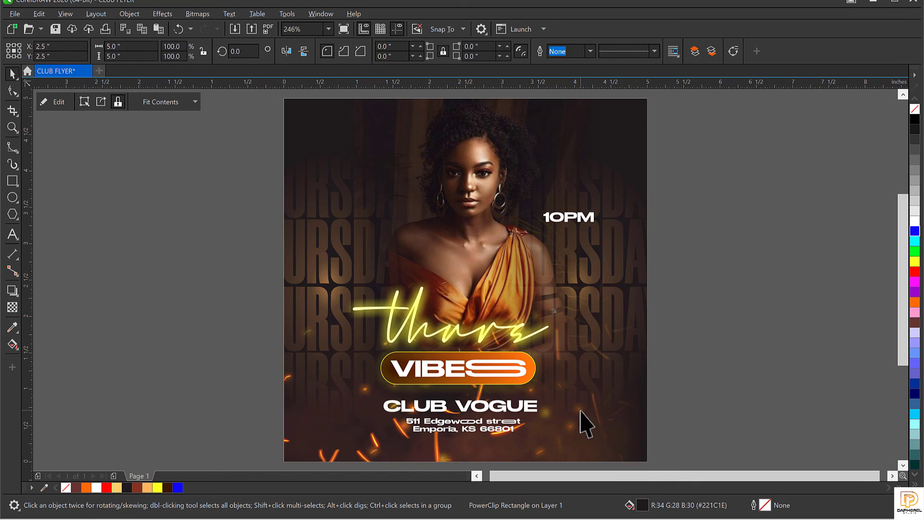
pyautogui.doubleClick(580, 411)
pyautogui.click(538, 438)
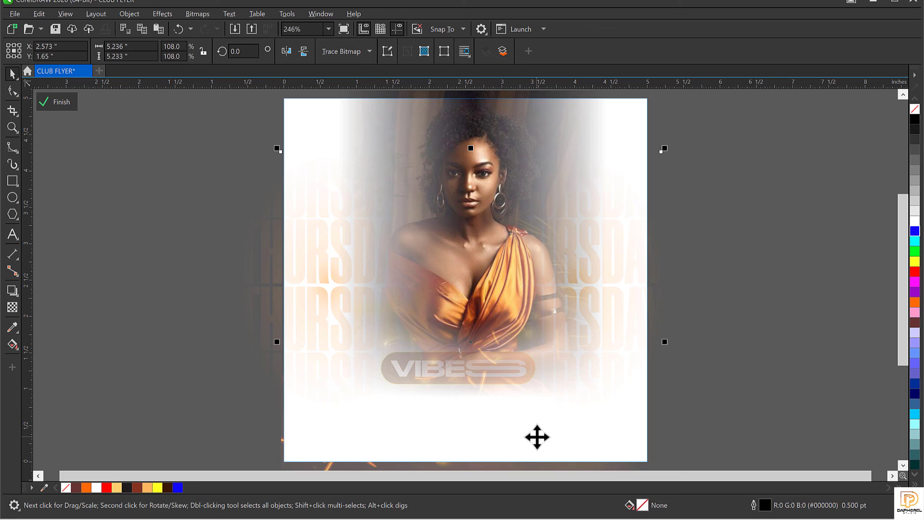
pyautogui.moveTo(537, 437); pyautogui.dragTo(553, 421)
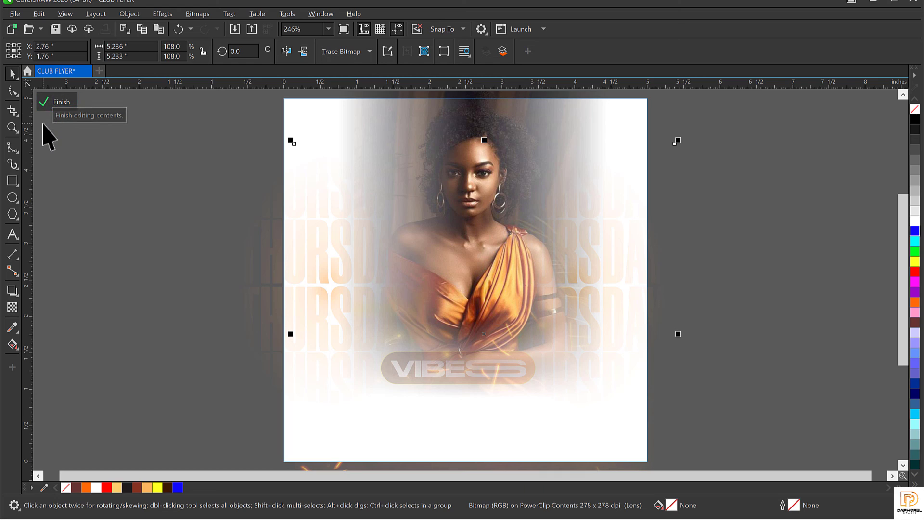
pyautogui.click(60, 102)
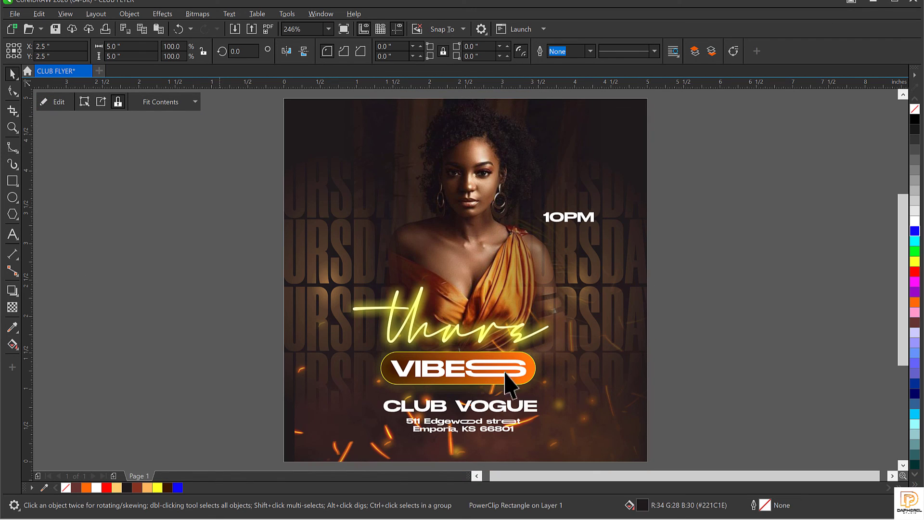
pyautogui.press('Escape')
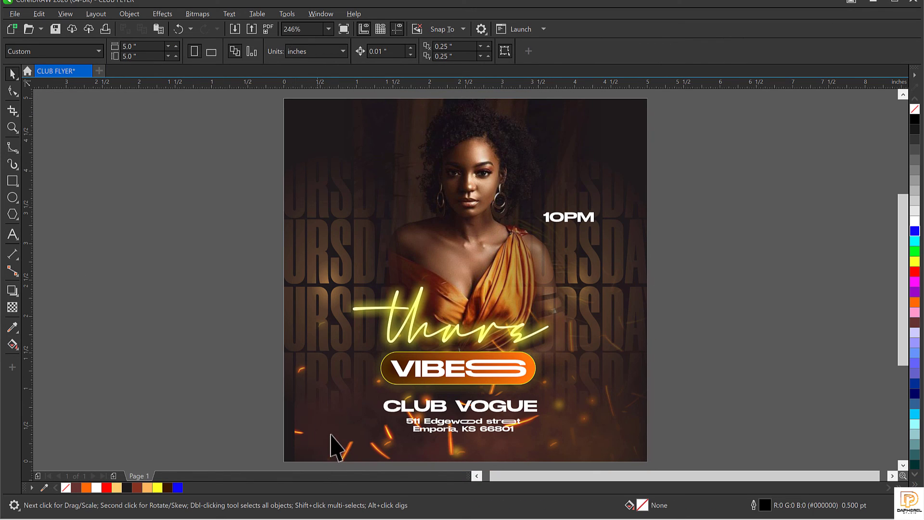
# Step: Scale the clipped sparks bitmap from its corner to 113.2% inside the PowerClip
pyautogui.doubleClick(594, 420)
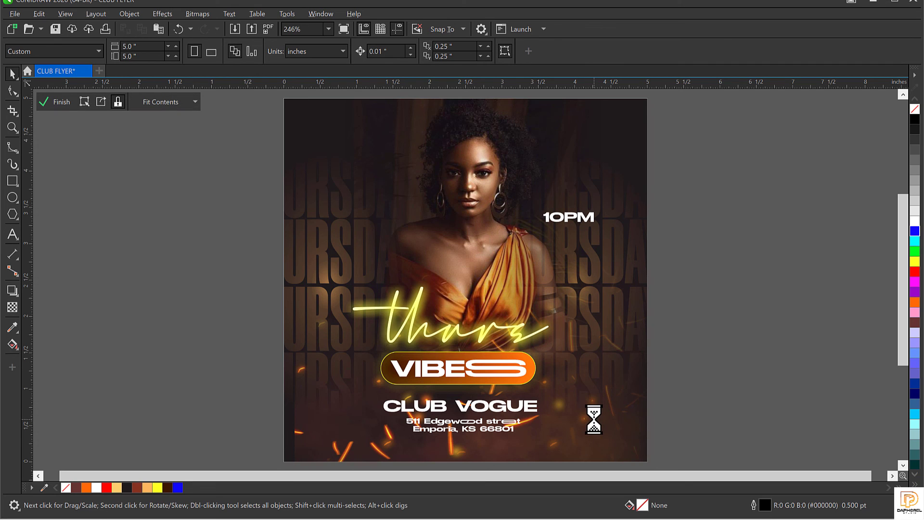
pyautogui.click(391, 437)
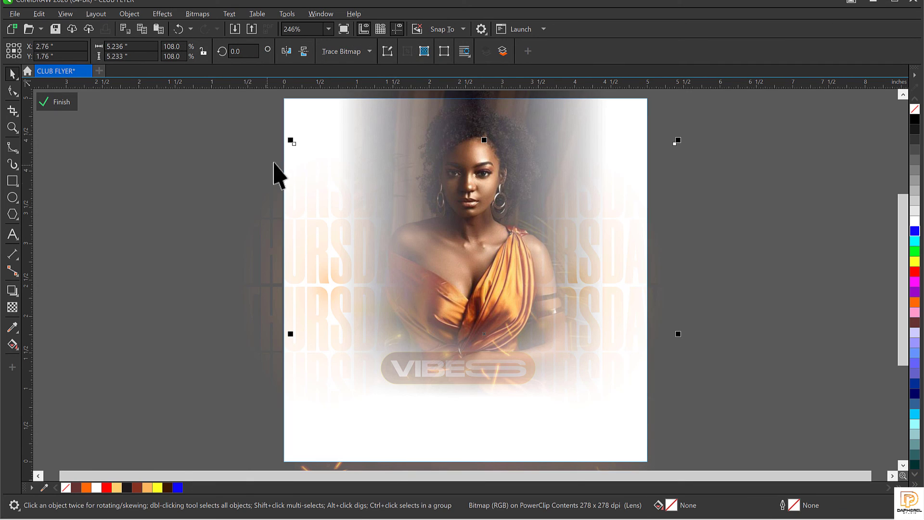
pyautogui.moveTo(292, 141); pyautogui.dragTo(274, 124)
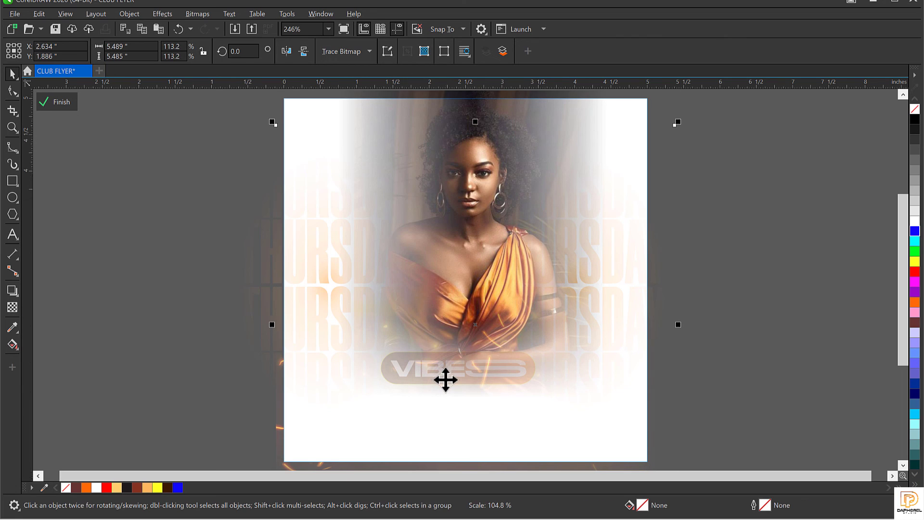
pyautogui.click(57, 102)
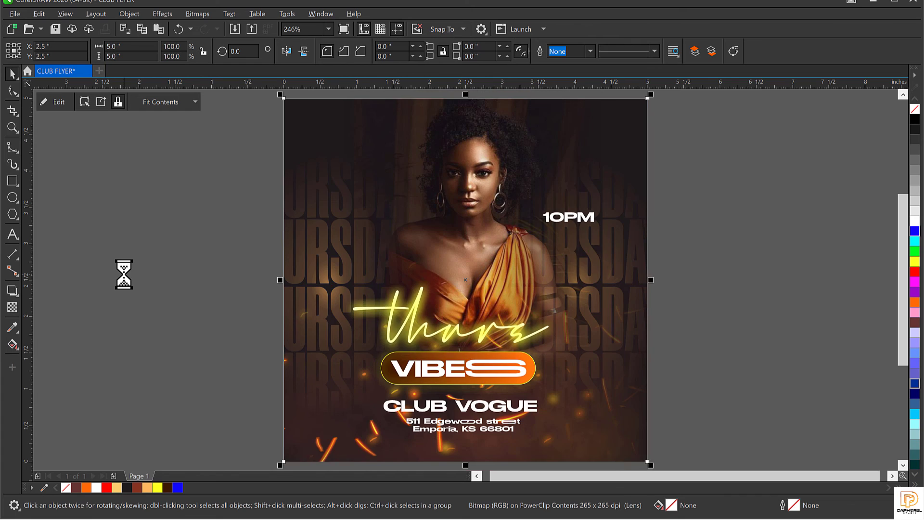
# Step: Nudge the 10PM text slightly left to about 3.869 inches horizontally
pyautogui.click(776, 299)
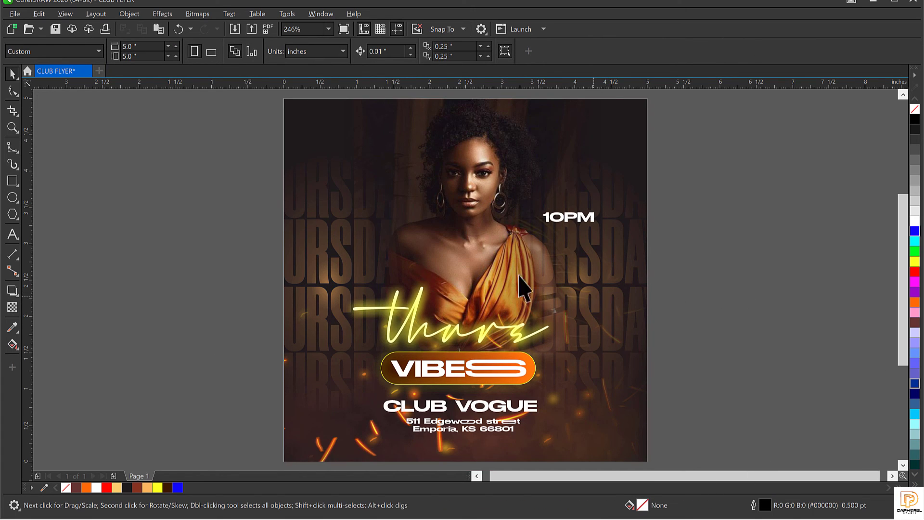
pyautogui.click(476, 274)
pyautogui.click(474, 246)
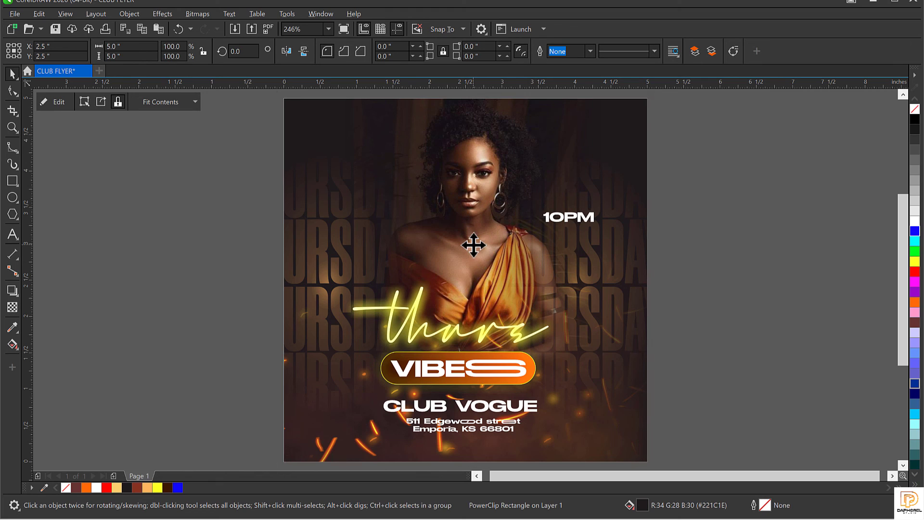
pyautogui.click(706, 248)
pyautogui.click(551, 219)
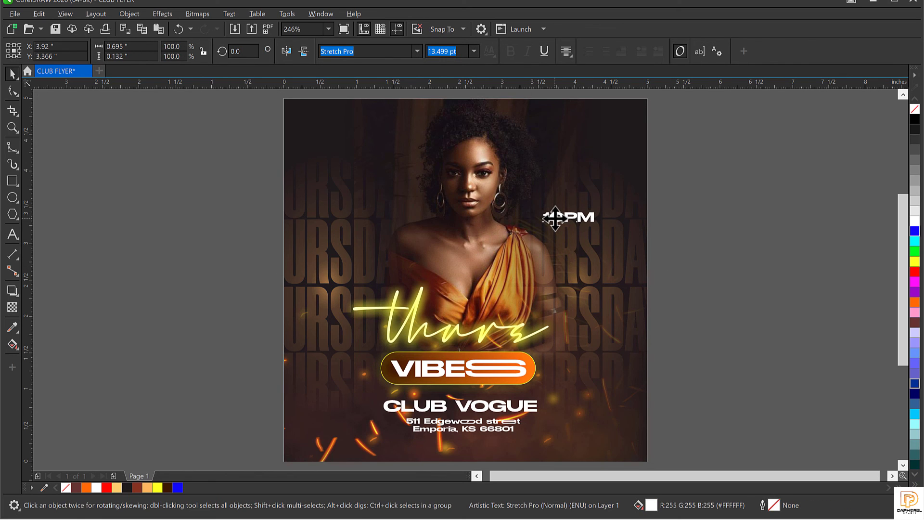
pyautogui.moveTo(555, 218); pyautogui.dragTo(552, 218)
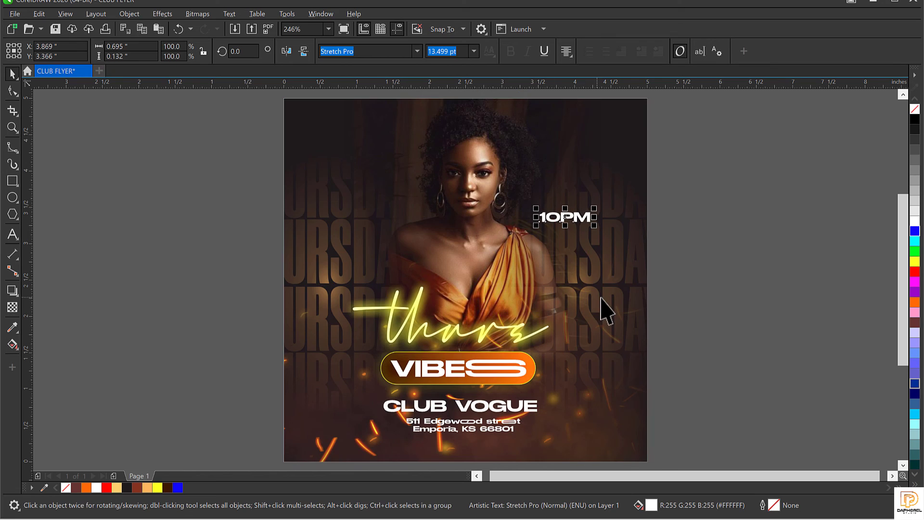
pyautogui.click(742, 254)
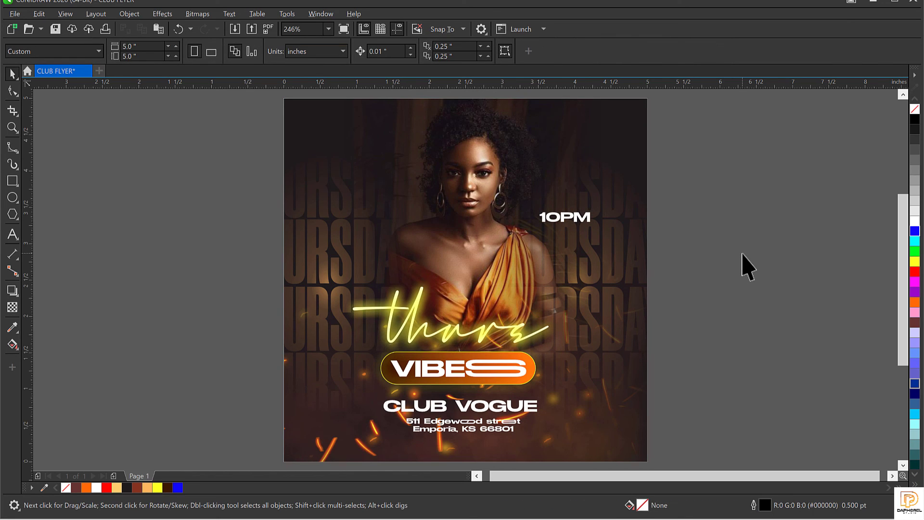